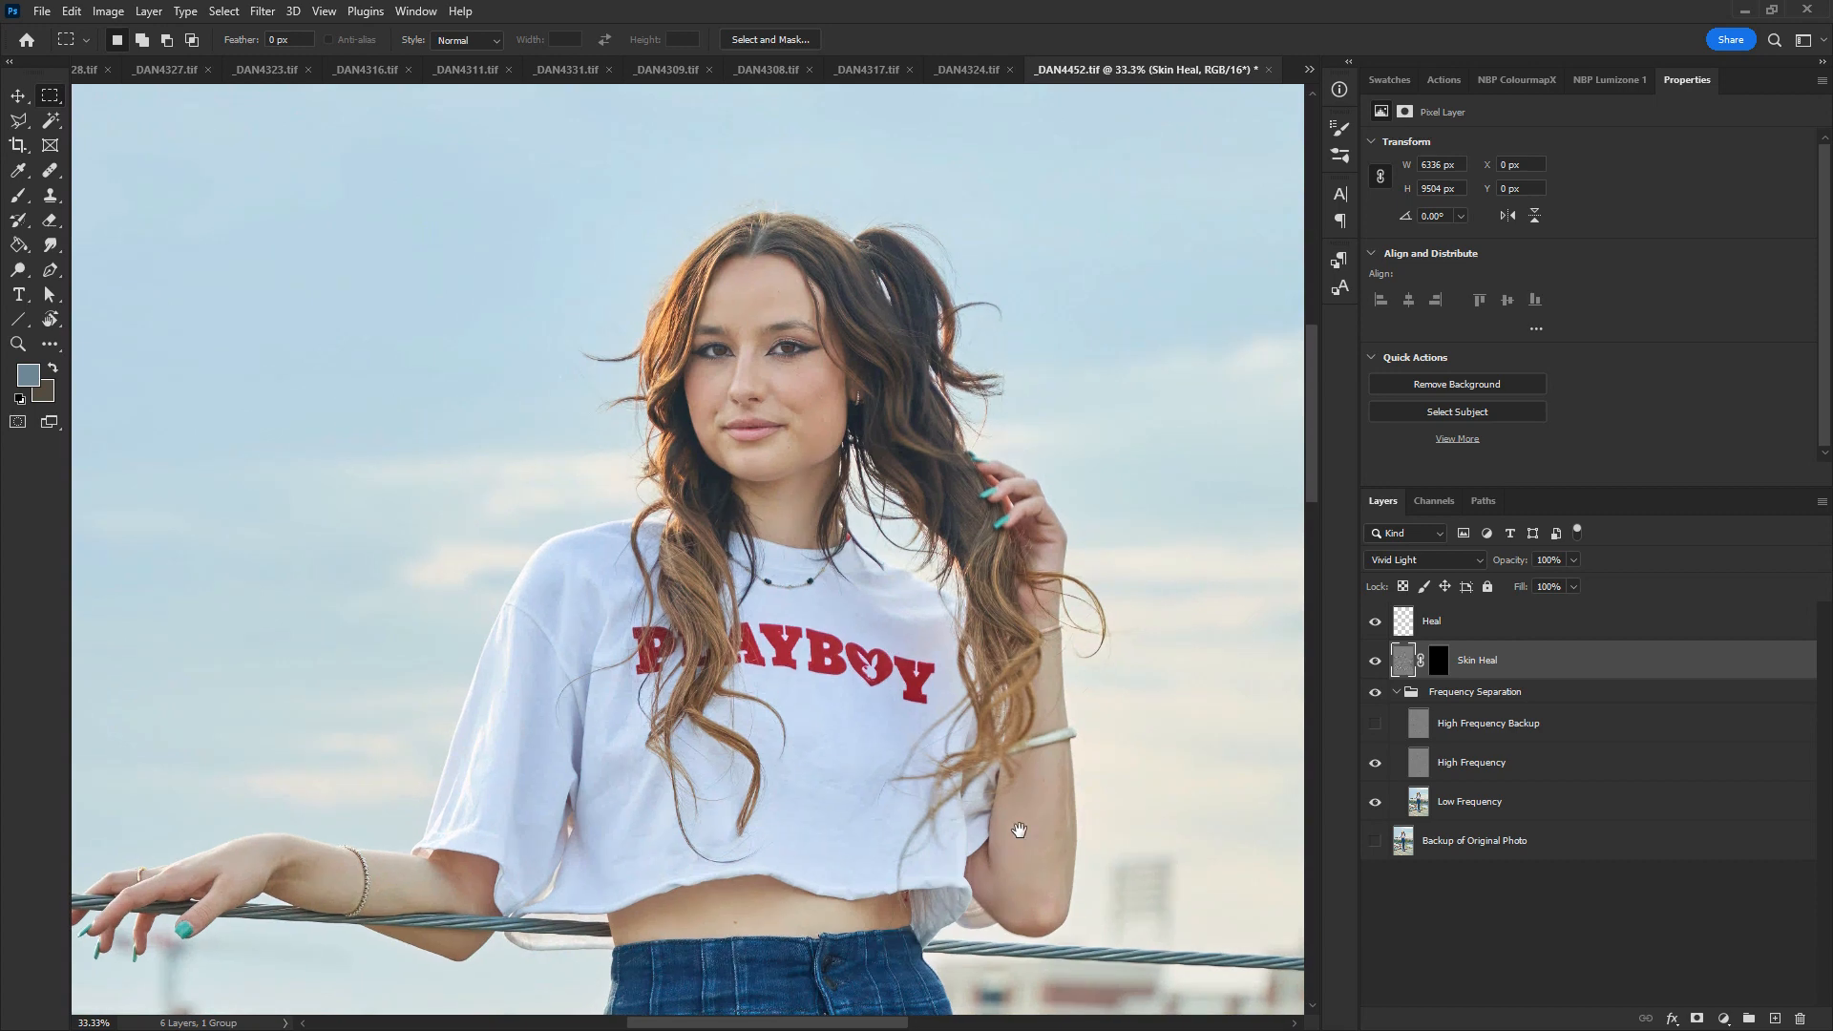
- Collapse the Frequency Separation group, select every layer, duplicate them and merge the copies into one layer
left_click(1397, 691)
left_click(1479, 632)
left_click(1584, 725, "shift")
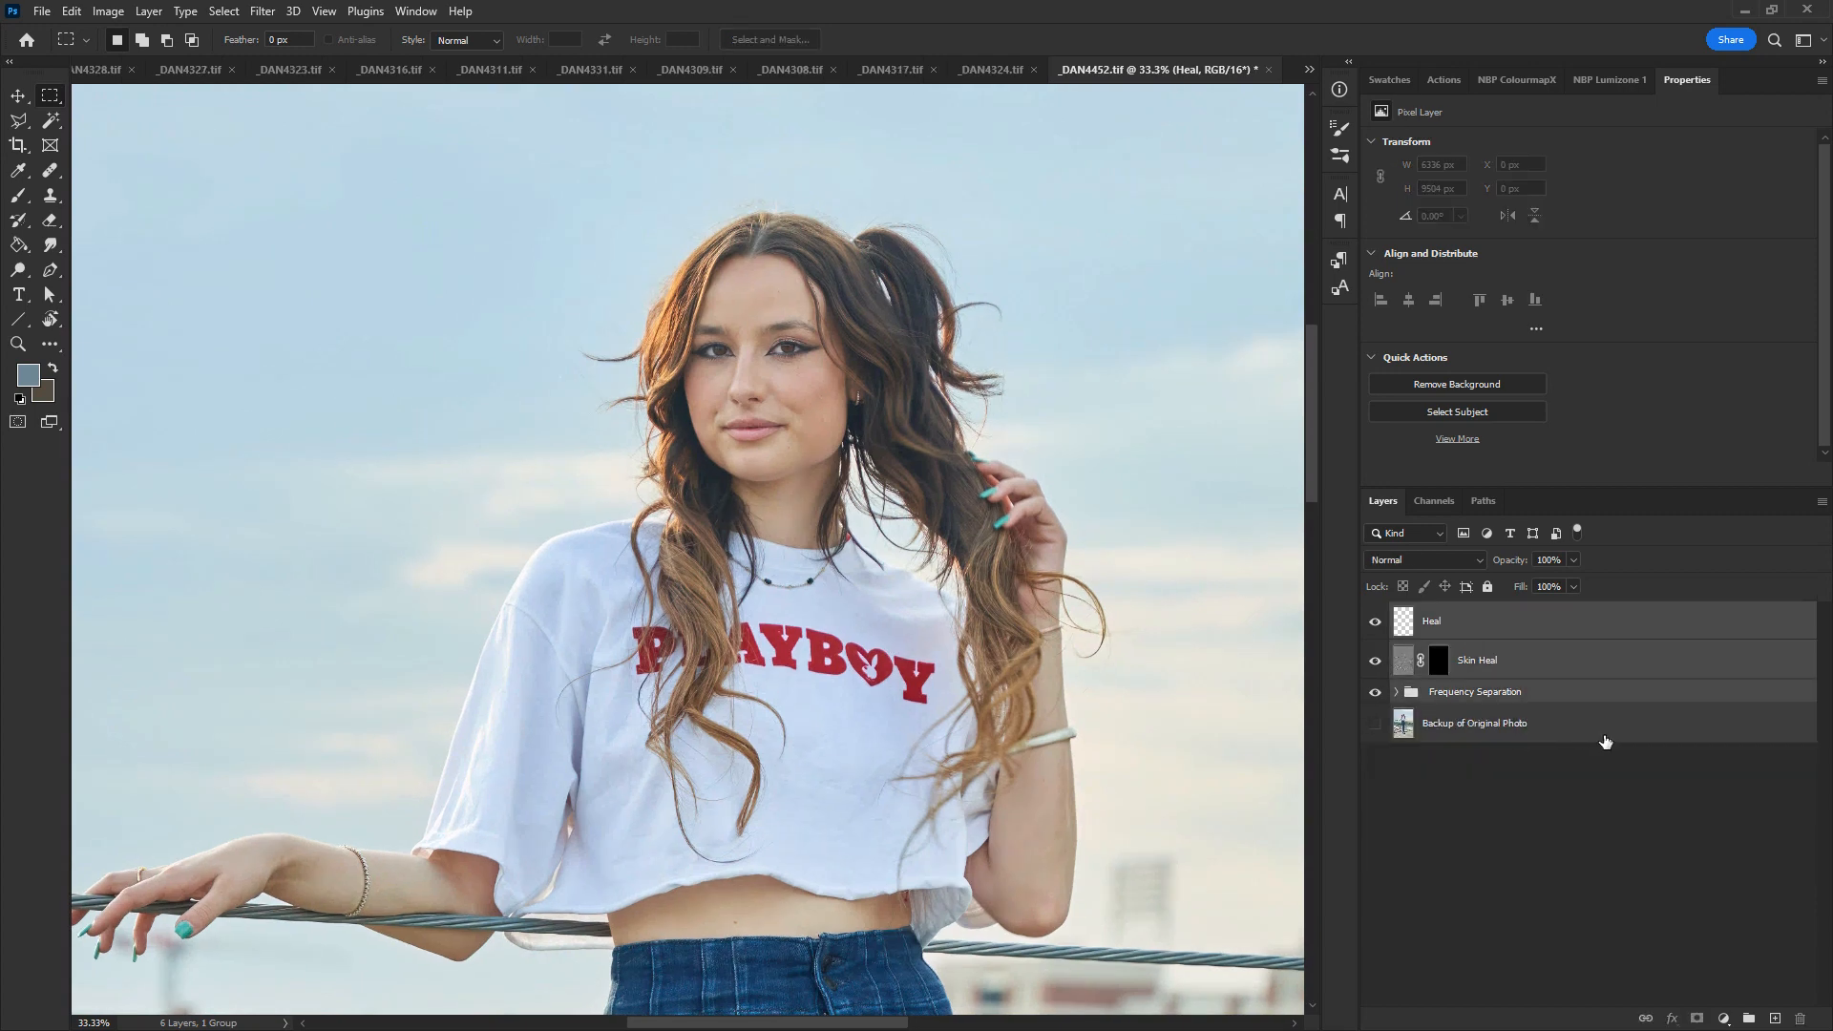
key("ctrl+j")
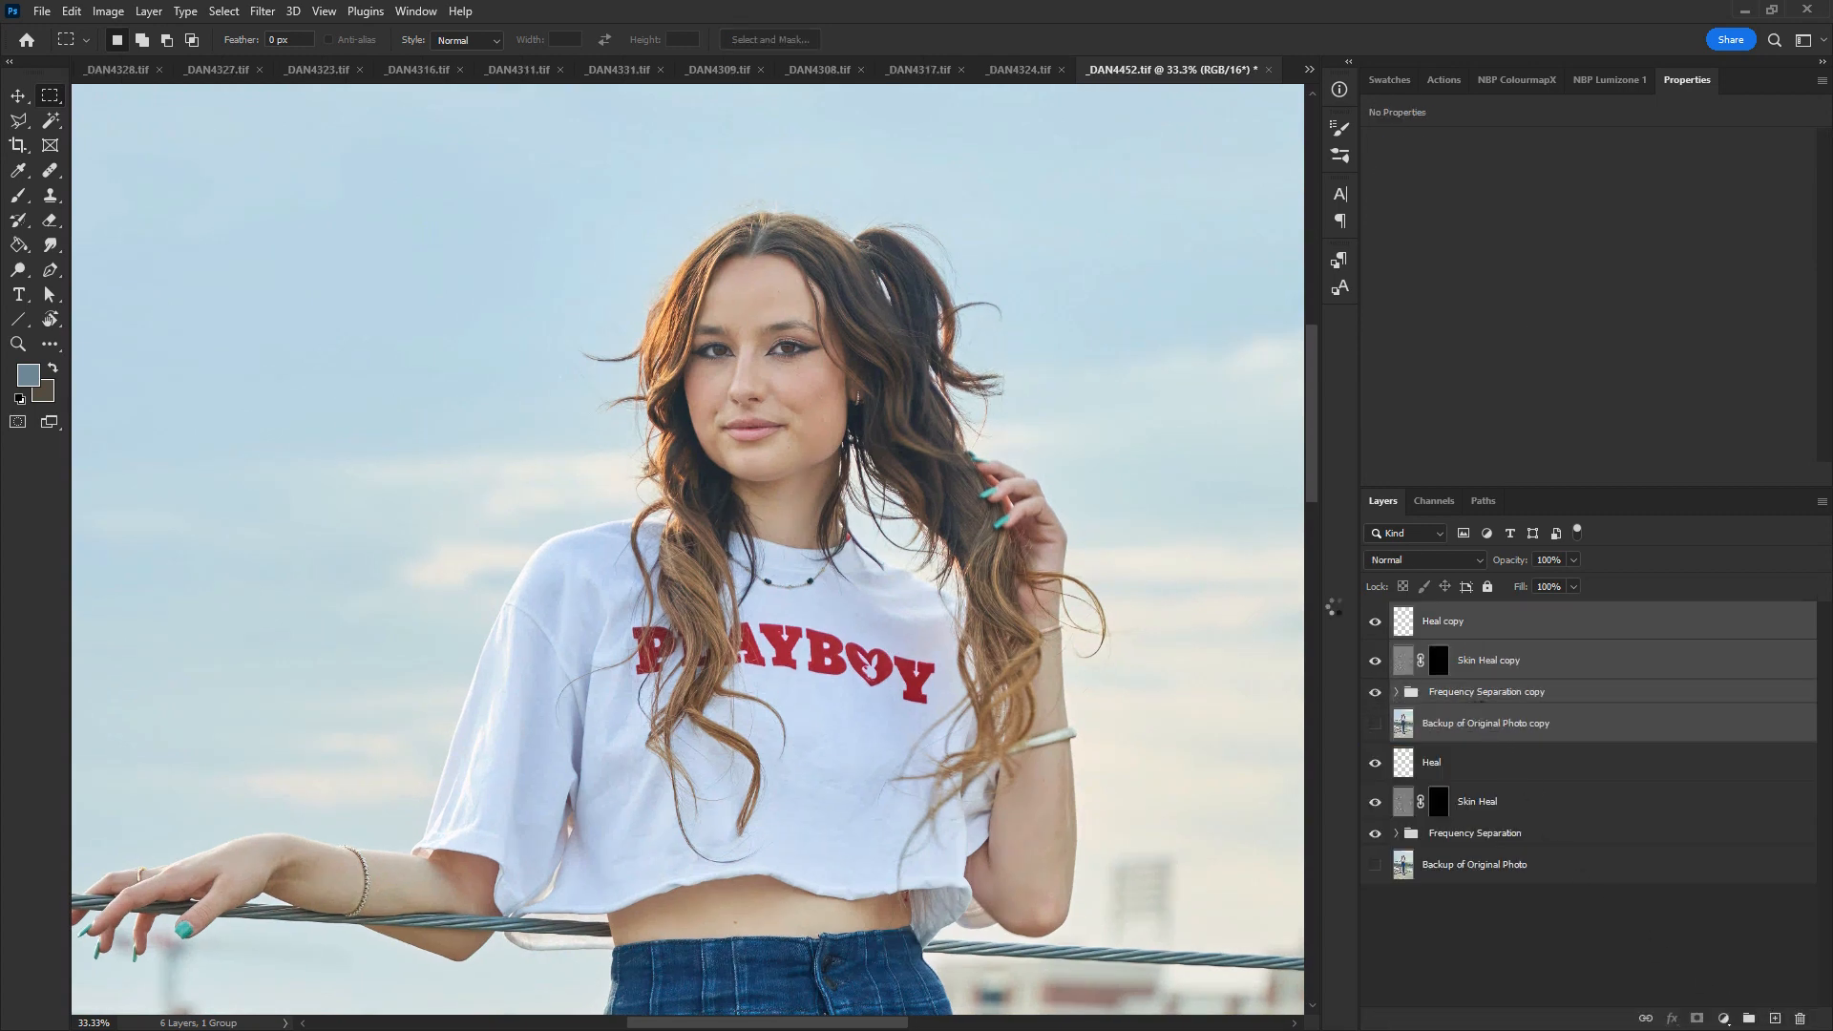
key("ctrl+e")
- Open the merged layer in the Luminar Neo filter and postpone the software update
left_click(262, 11)
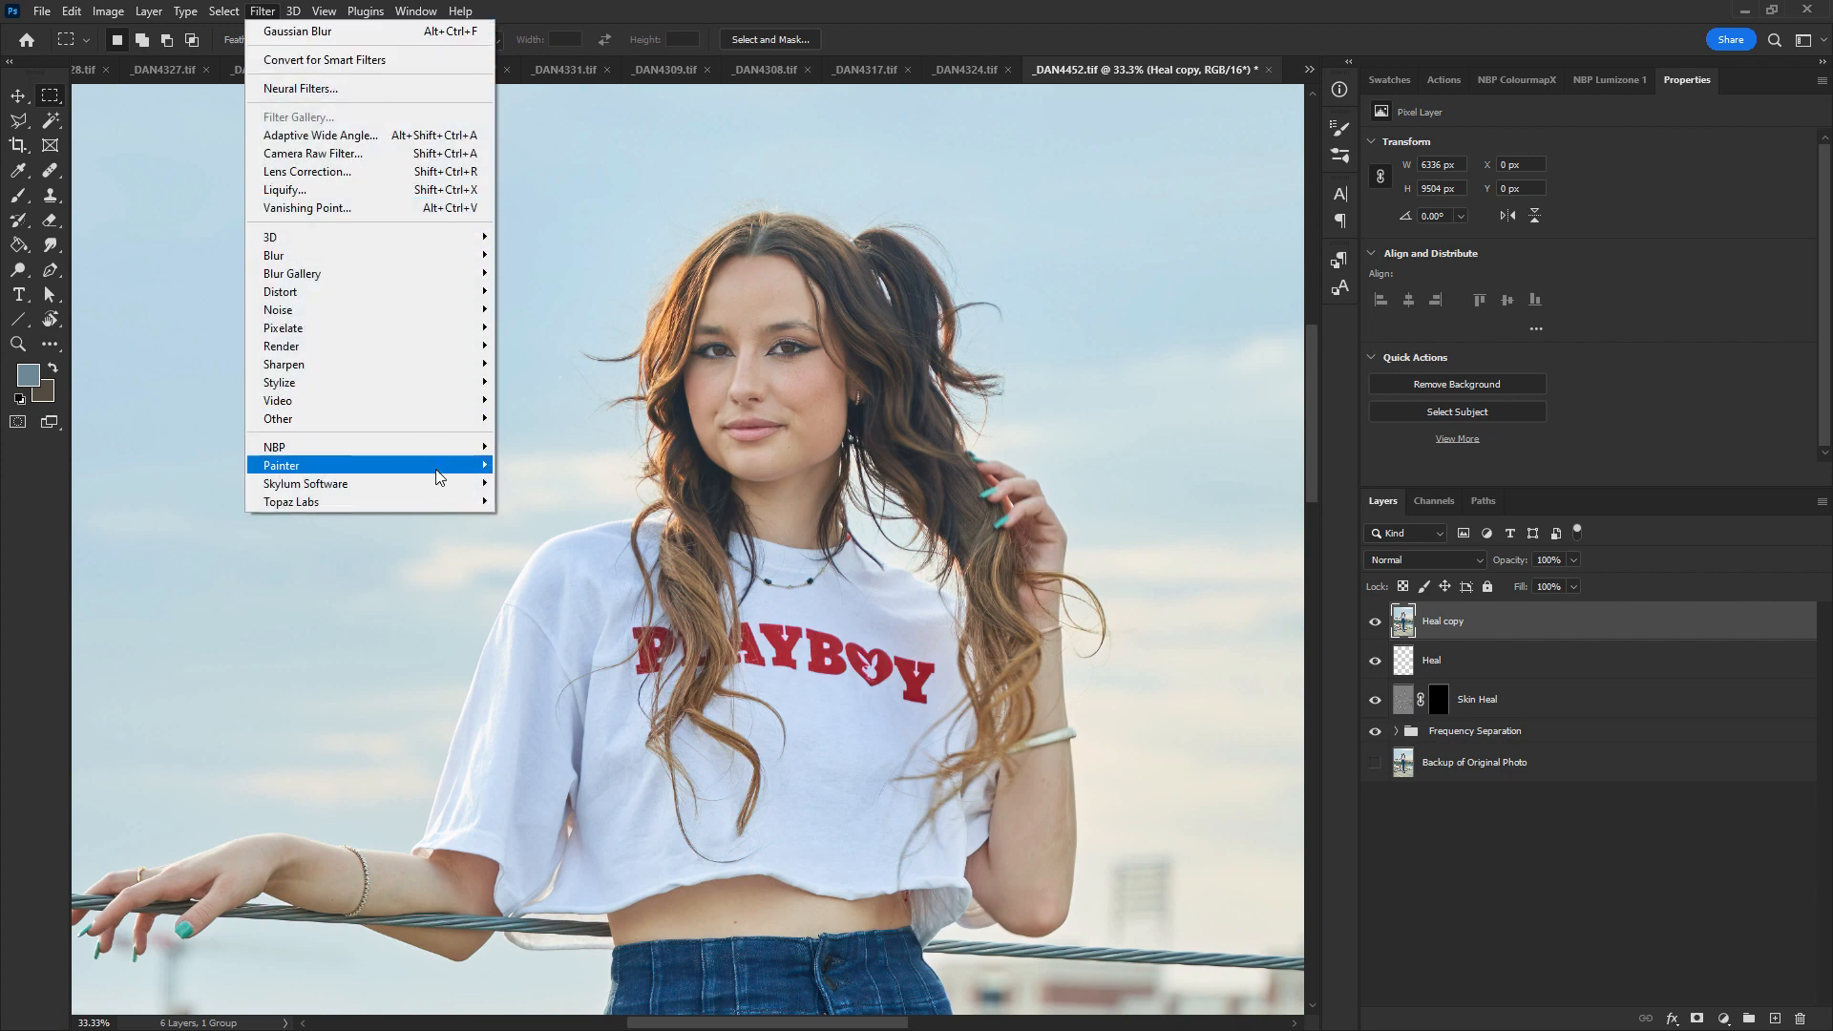
mouse_move(447, 484)
left_click(560, 498)
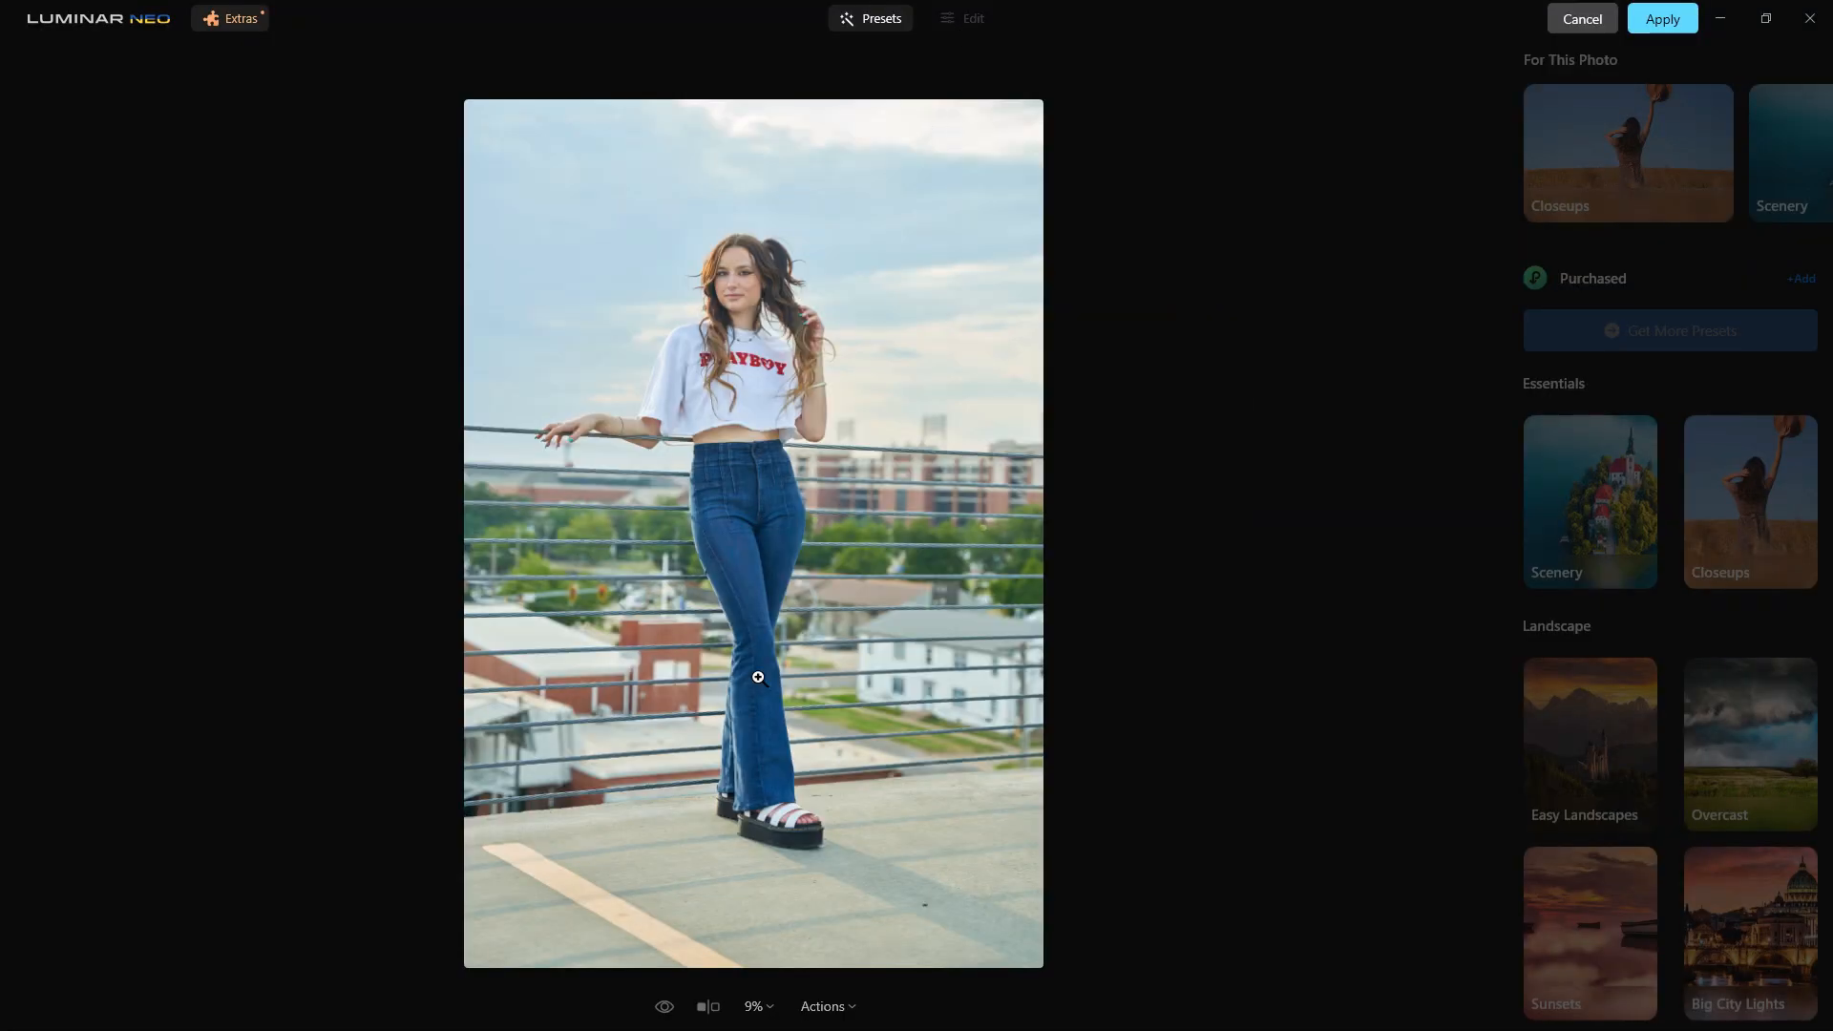
left_click(759, 1006)
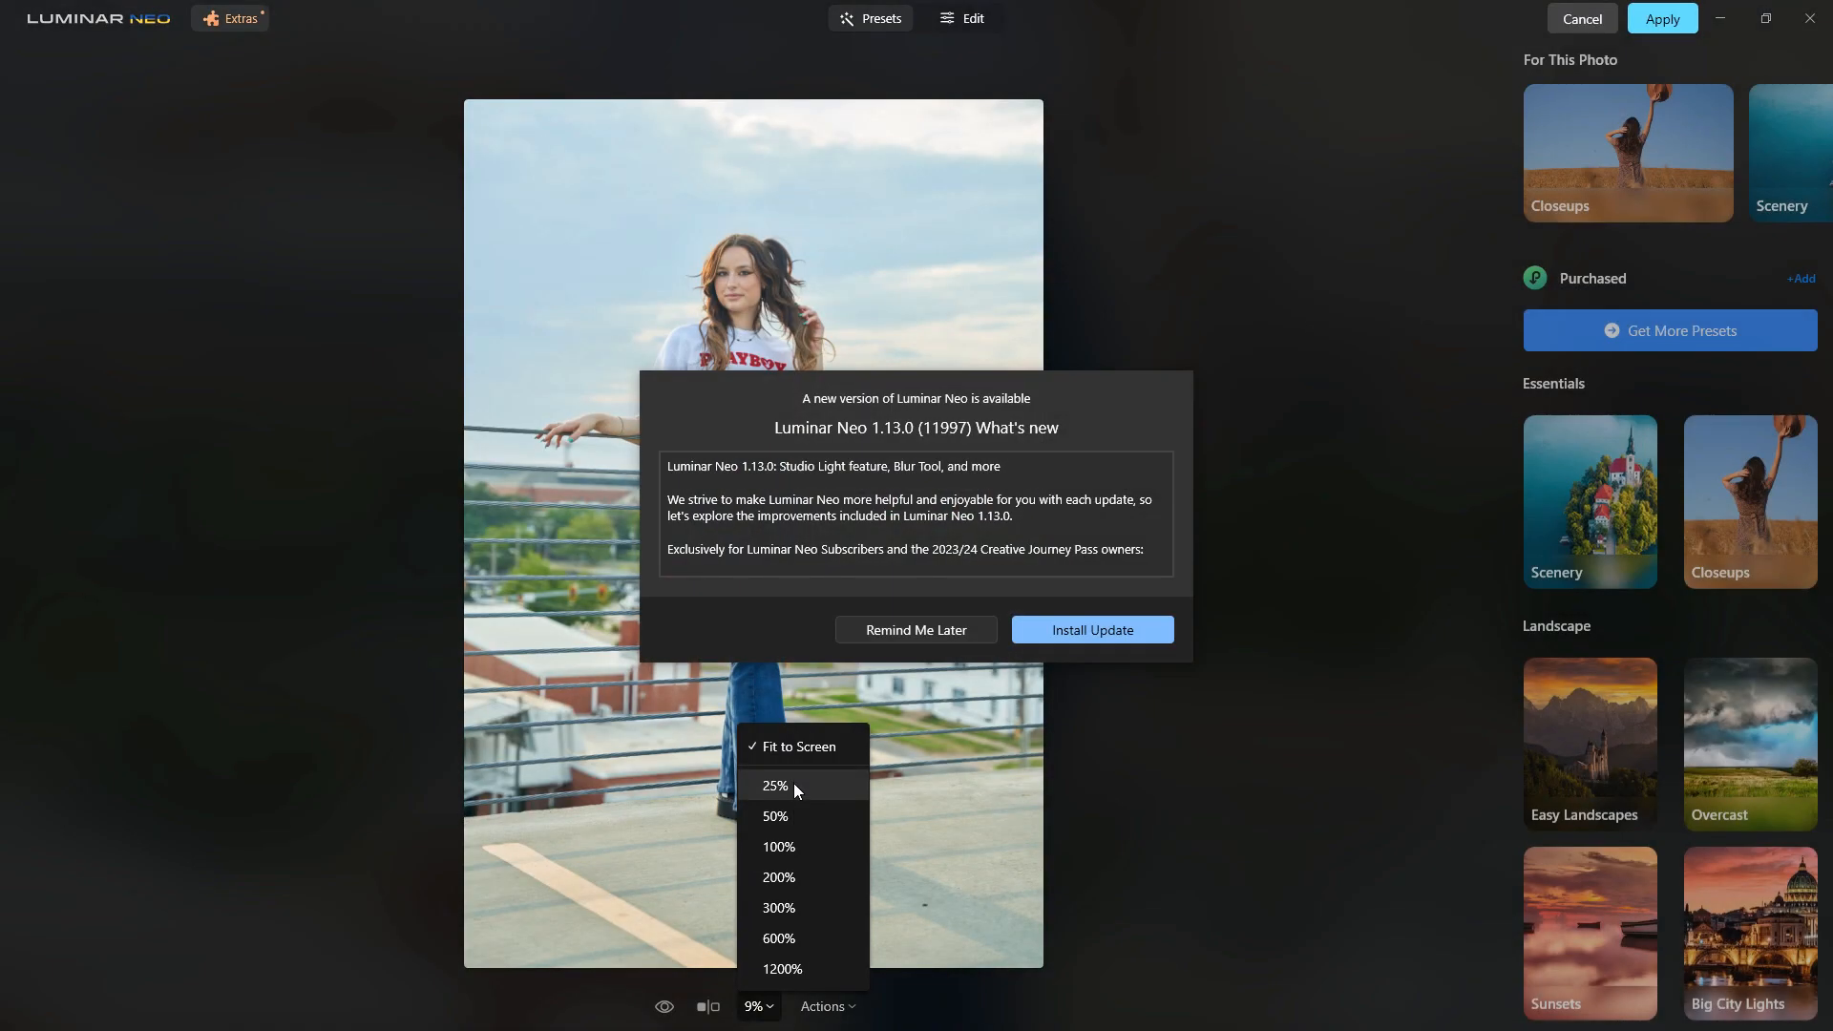
left_click(918, 628)
left_click(759, 1006)
left_click(771, 783)
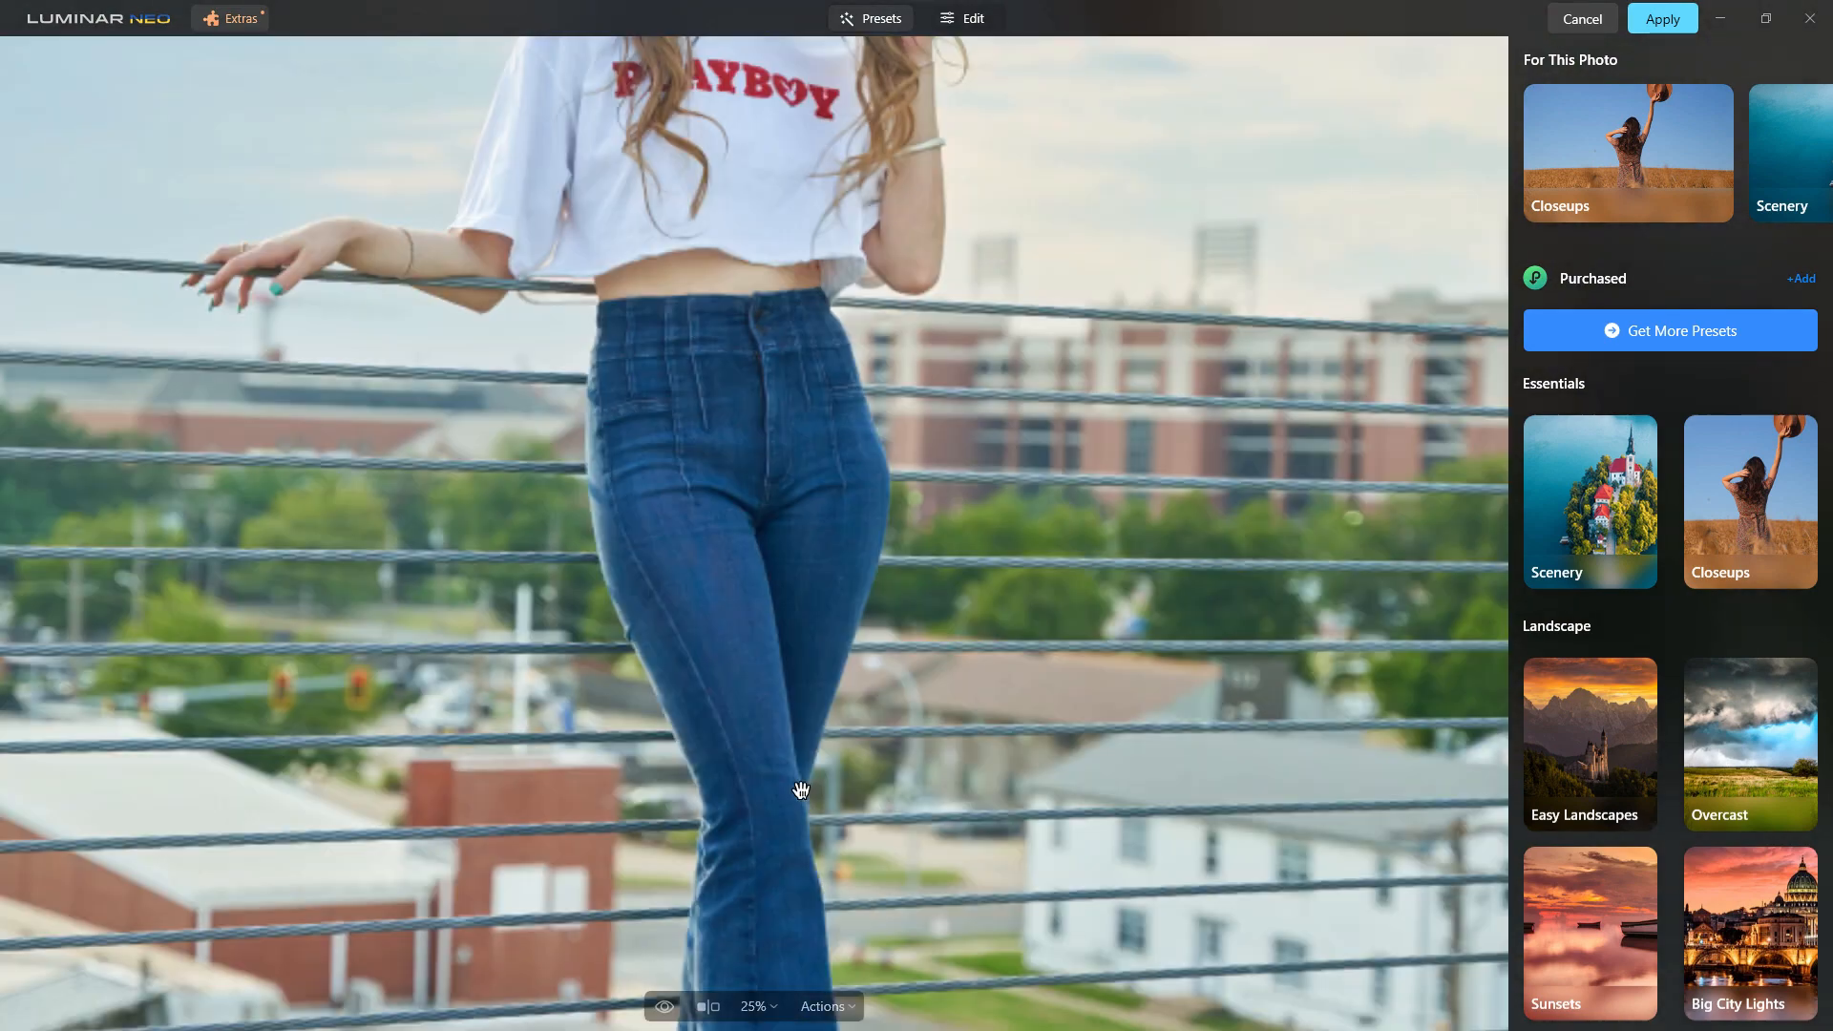
left_click_drag(825, 226, 825, 875)
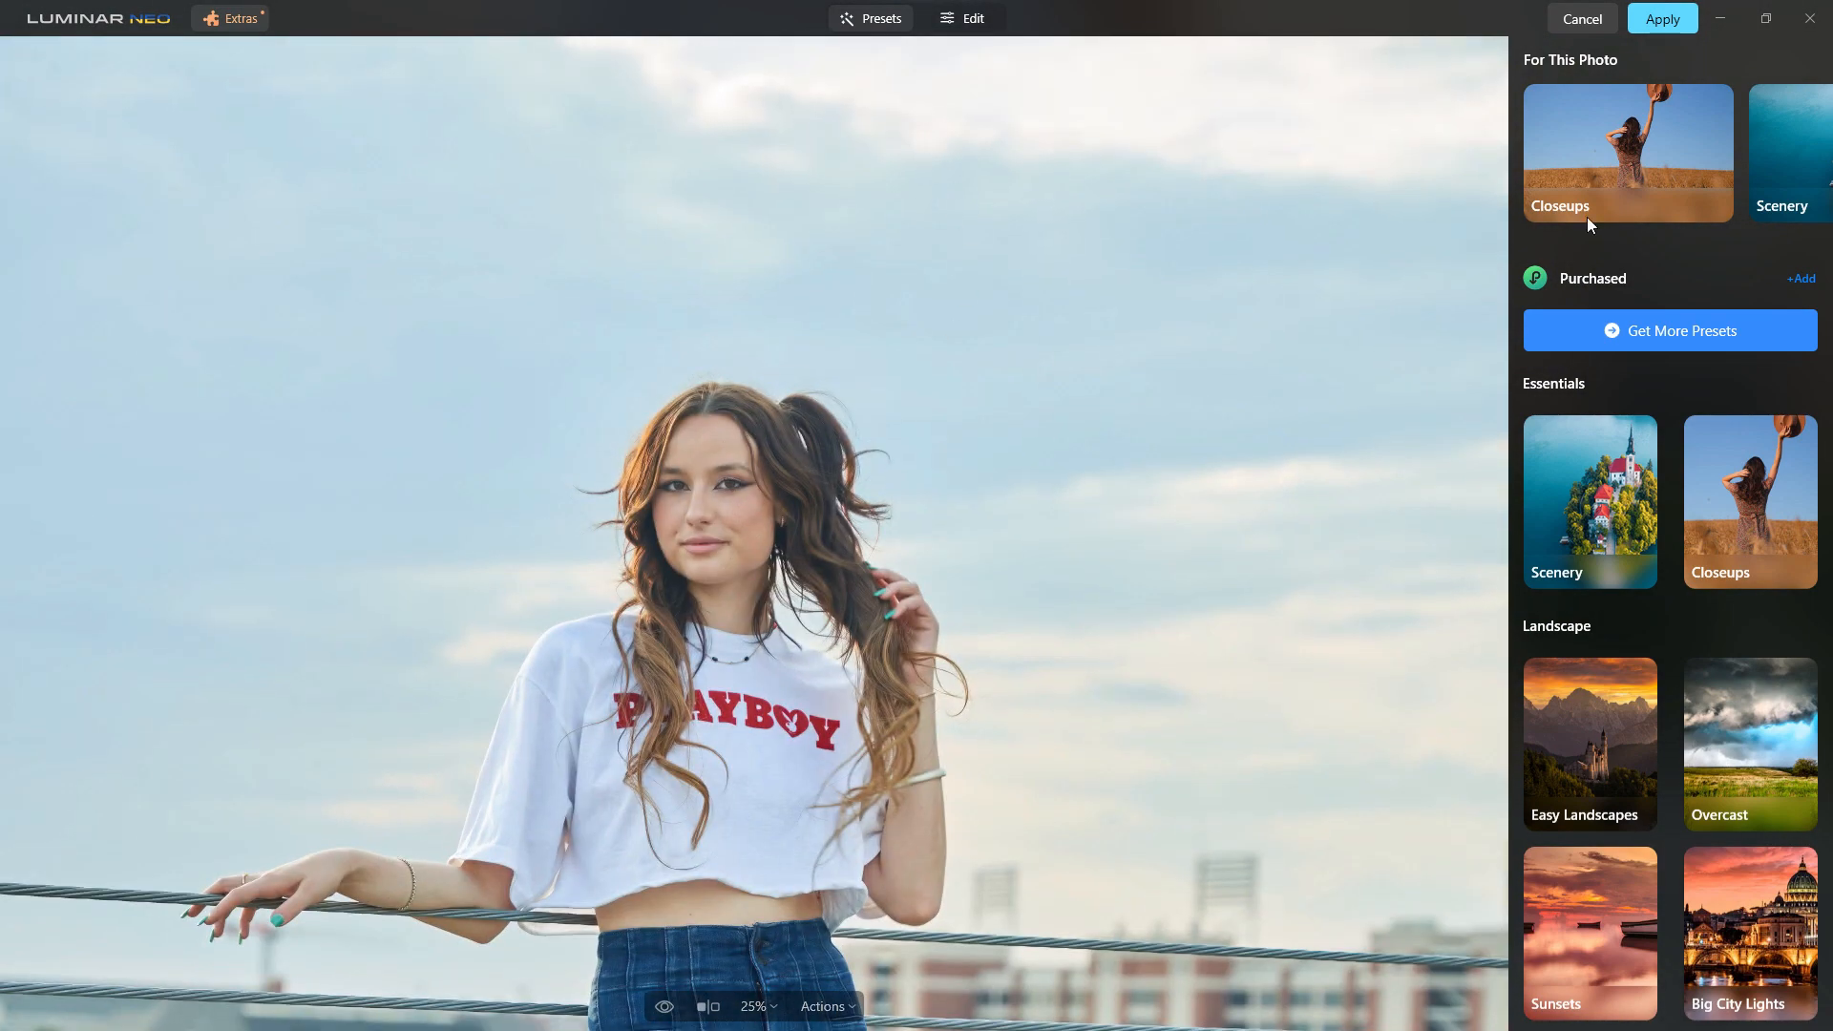
- In Luminar Neo's editing tools, set Face Light to 30 with Face AI and compare the face with and without it
left_click(993, 21)
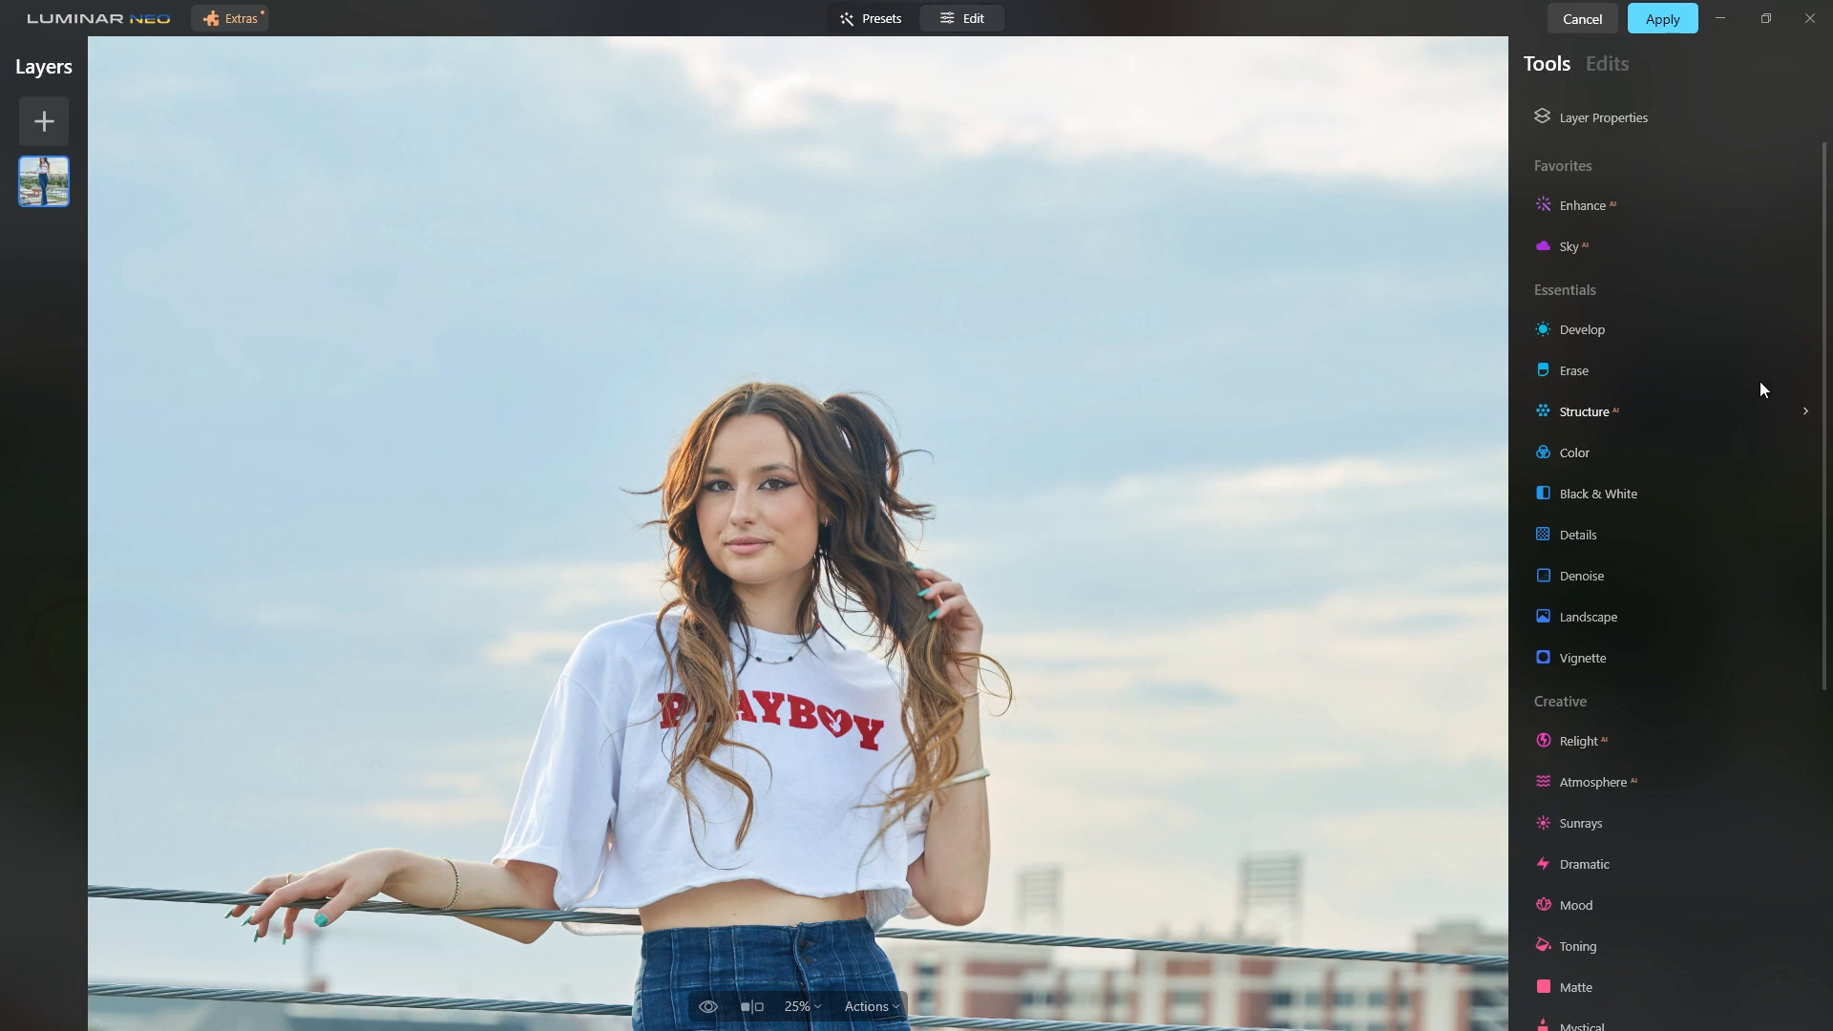
left_click_drag(1827, 421, 1800, 713)
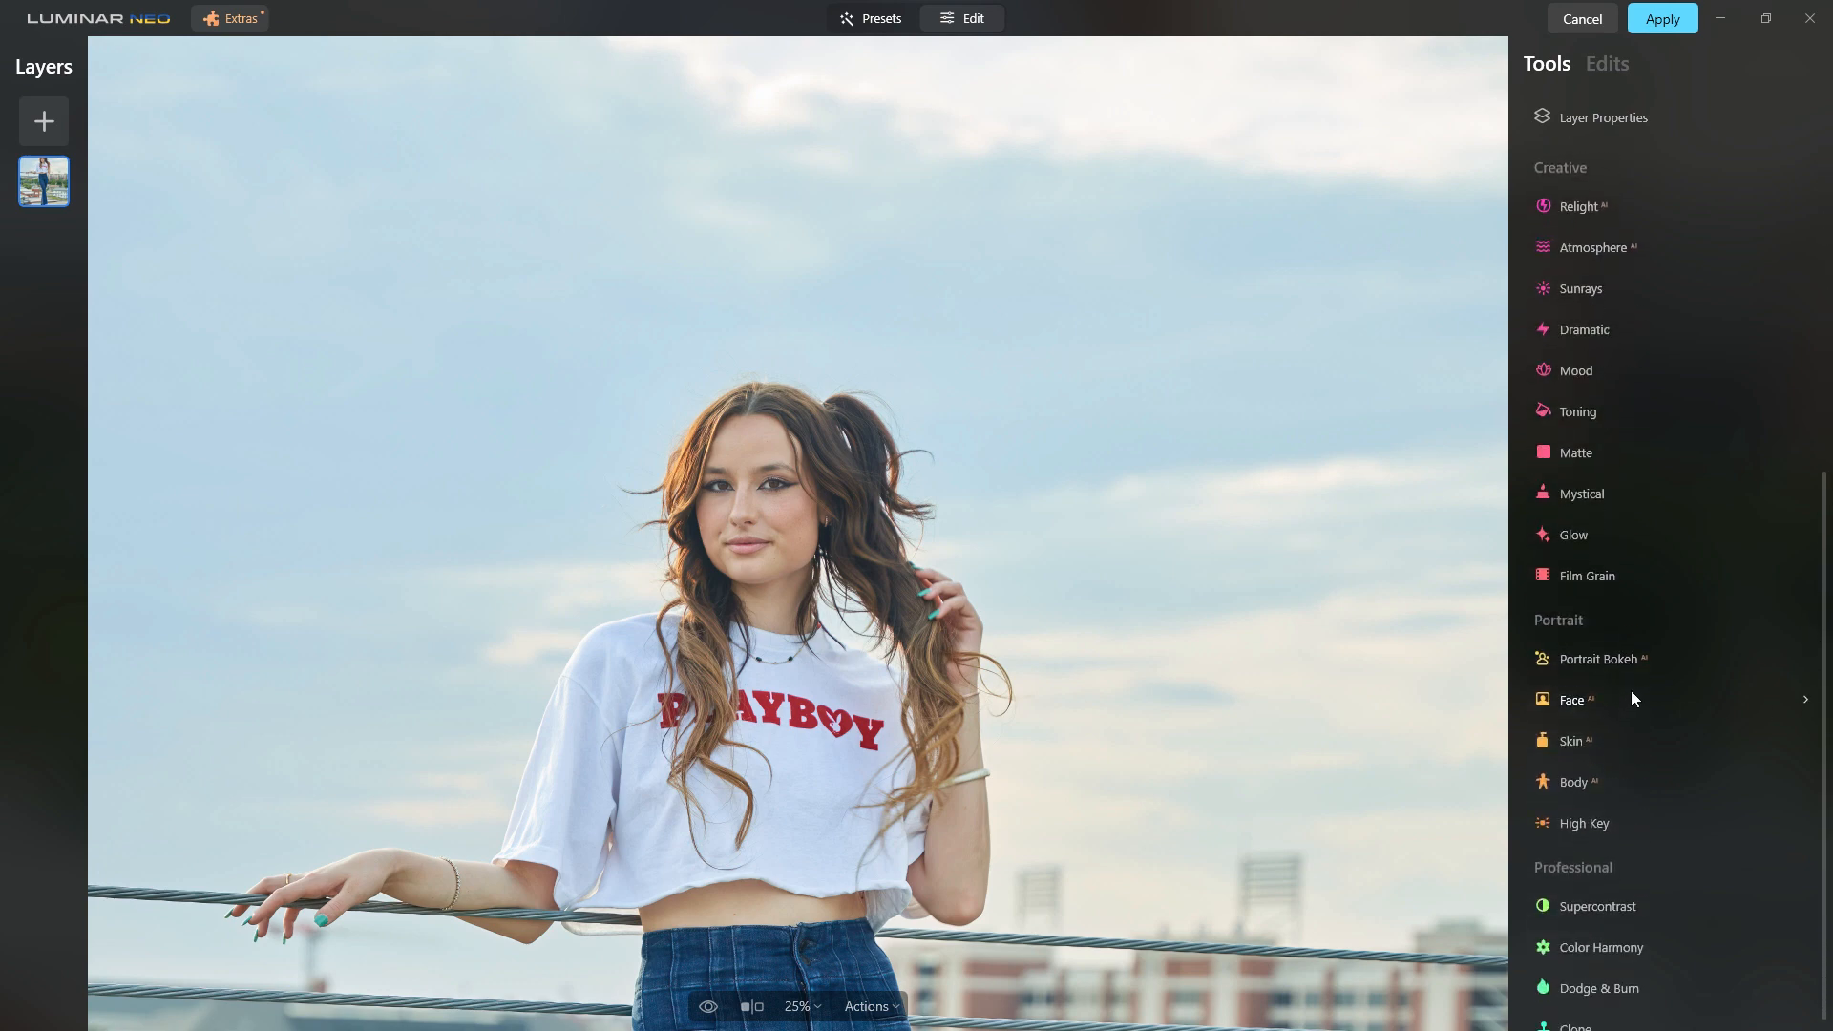
left_click(800, 1007)
left_click(844, 818)
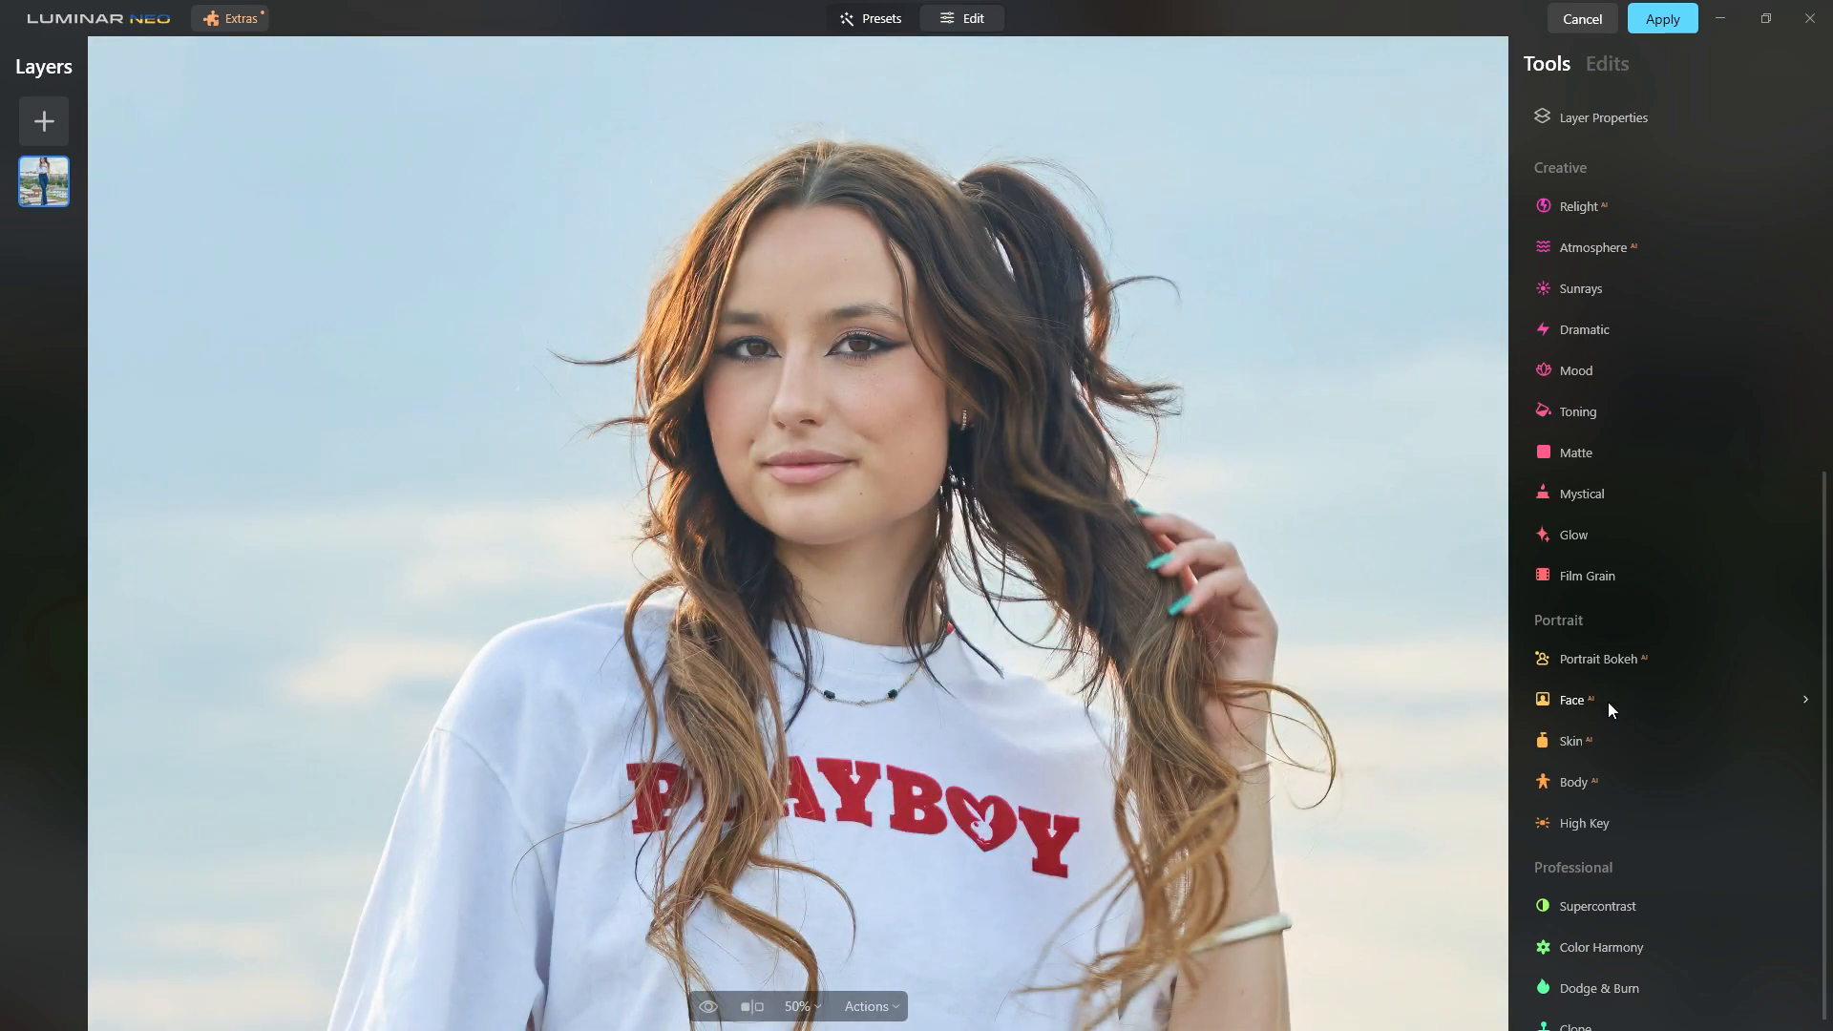
left_click(1608, 708)
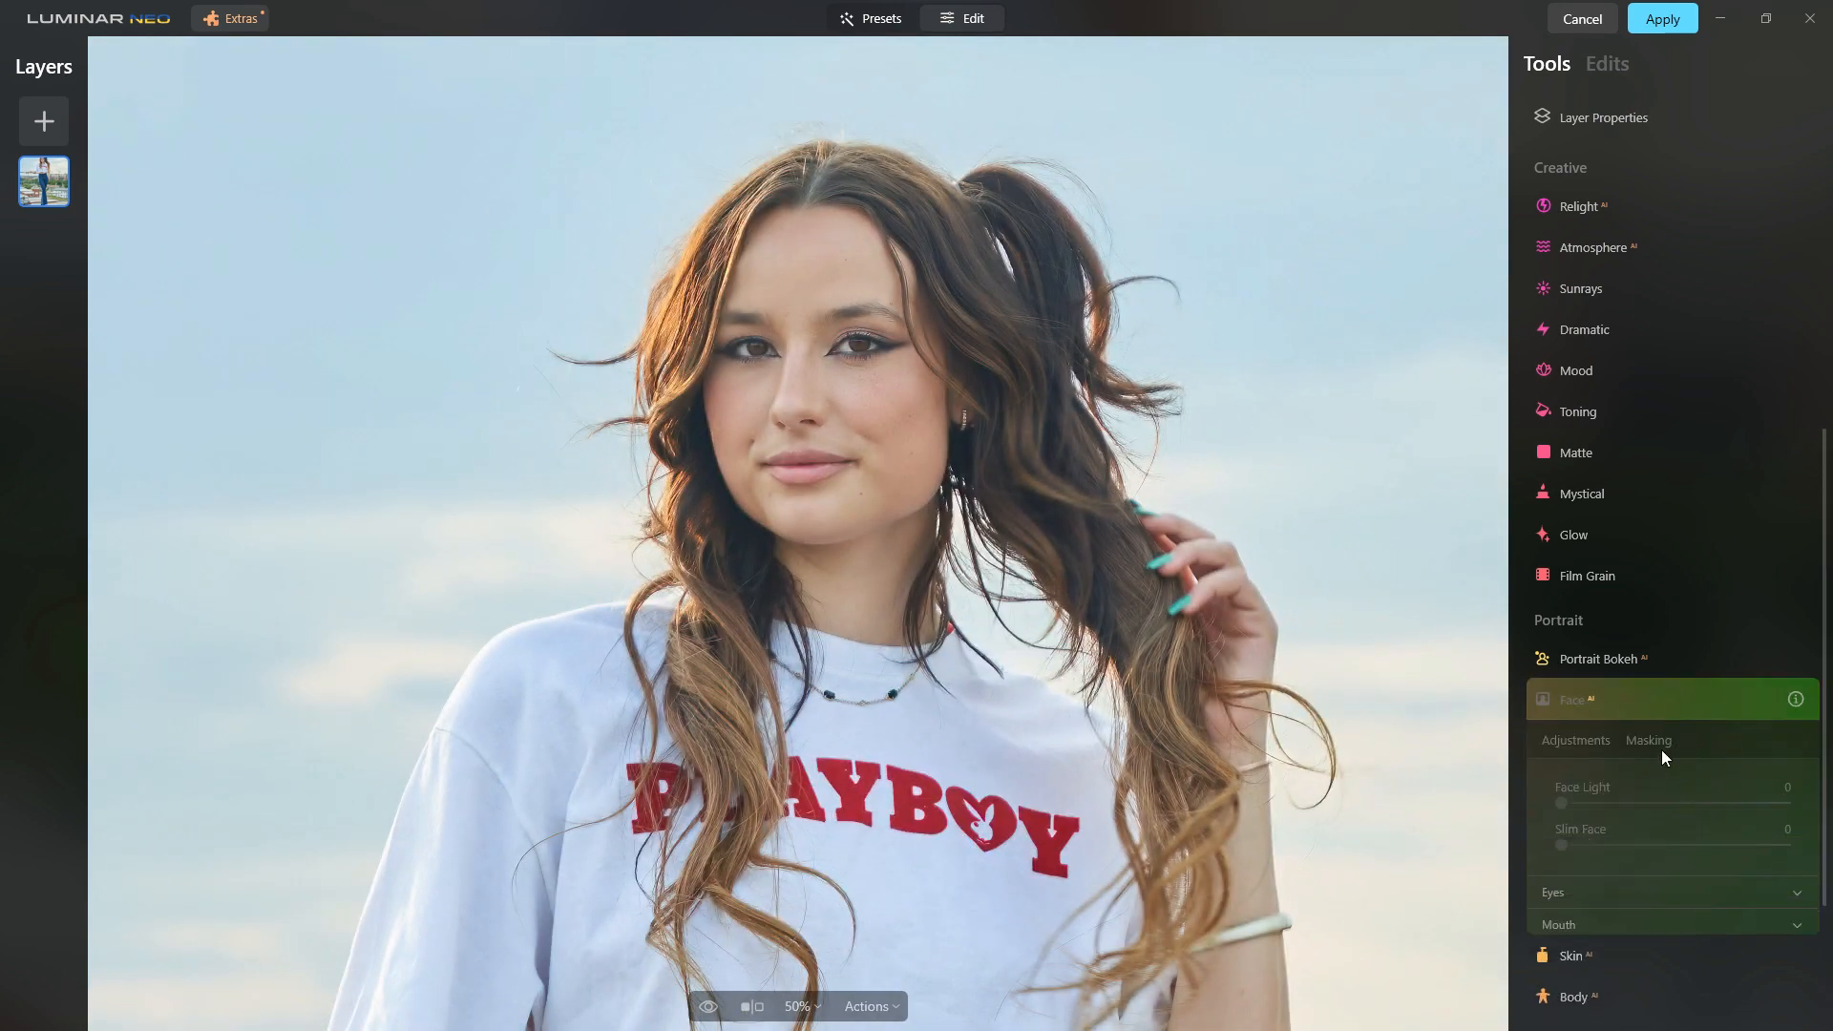
left_click_drag(1566, 802, 1635, 837)
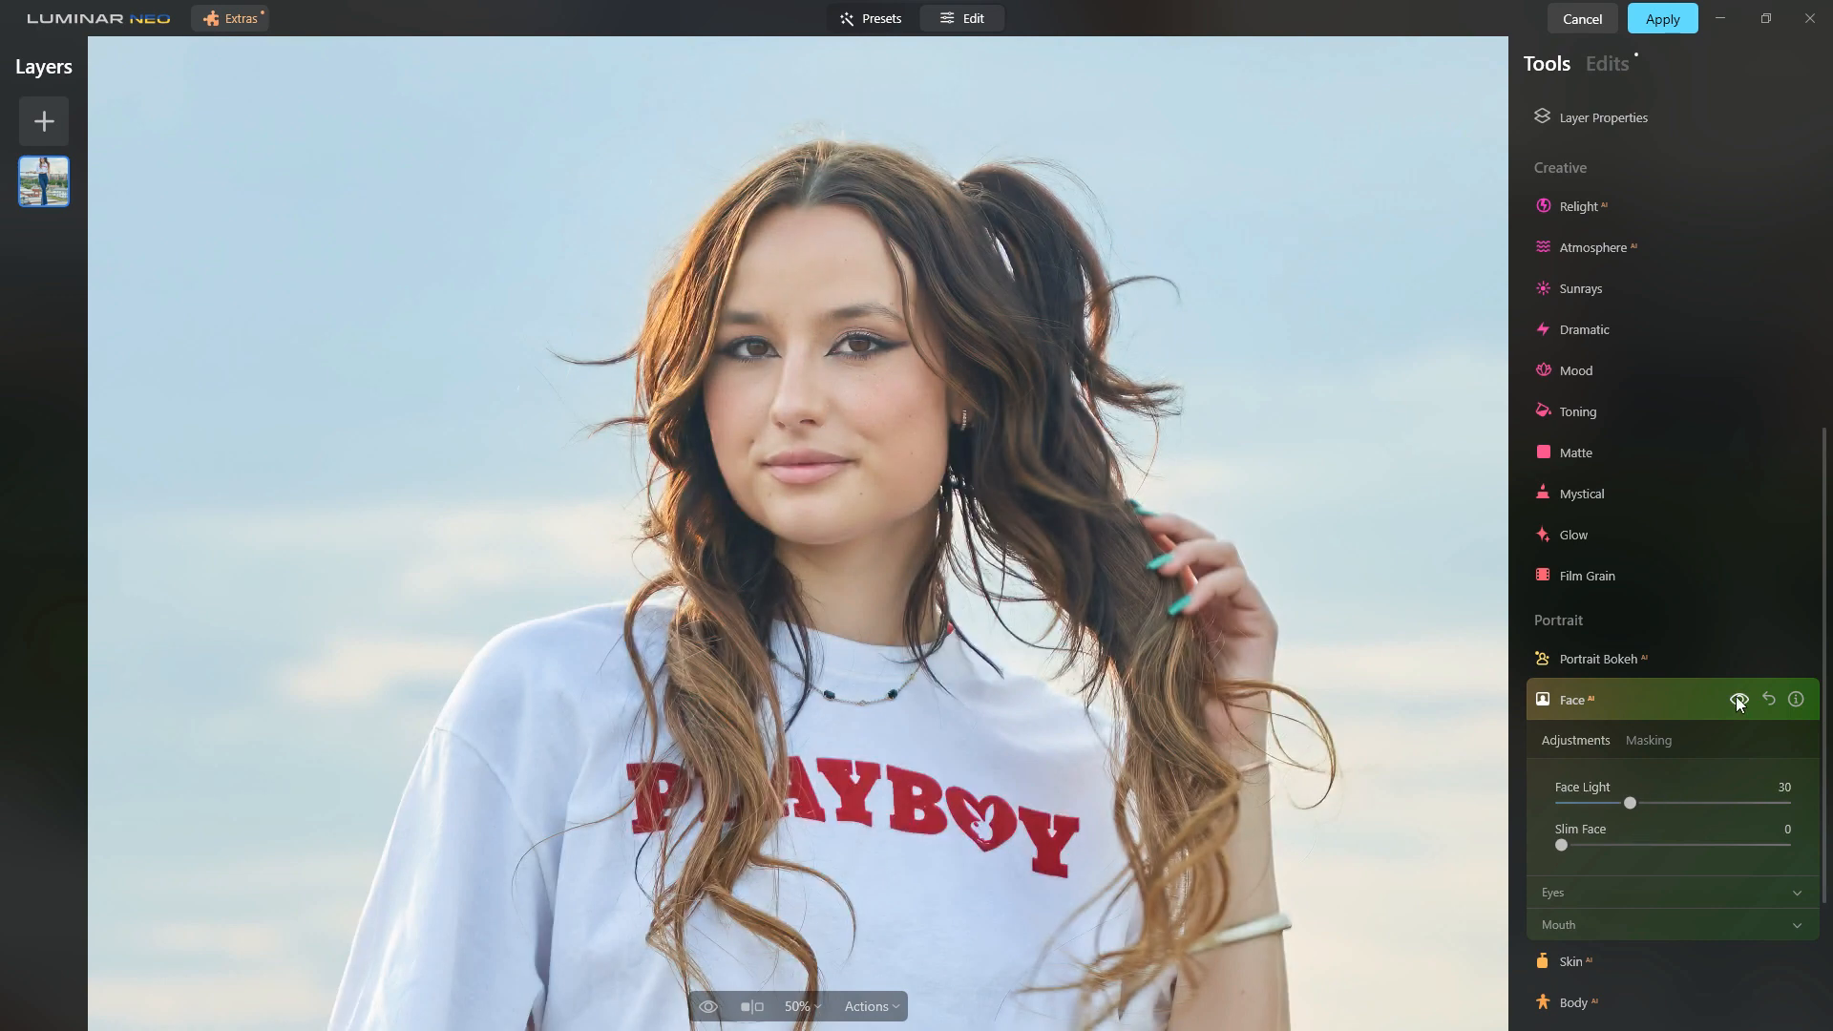
left_click(1742, 701)
left_click(1741, 700)
left_click(1666, 707)
- Smooth the skin with Skin AI at an Amount of 21
left_click(1644, 751)
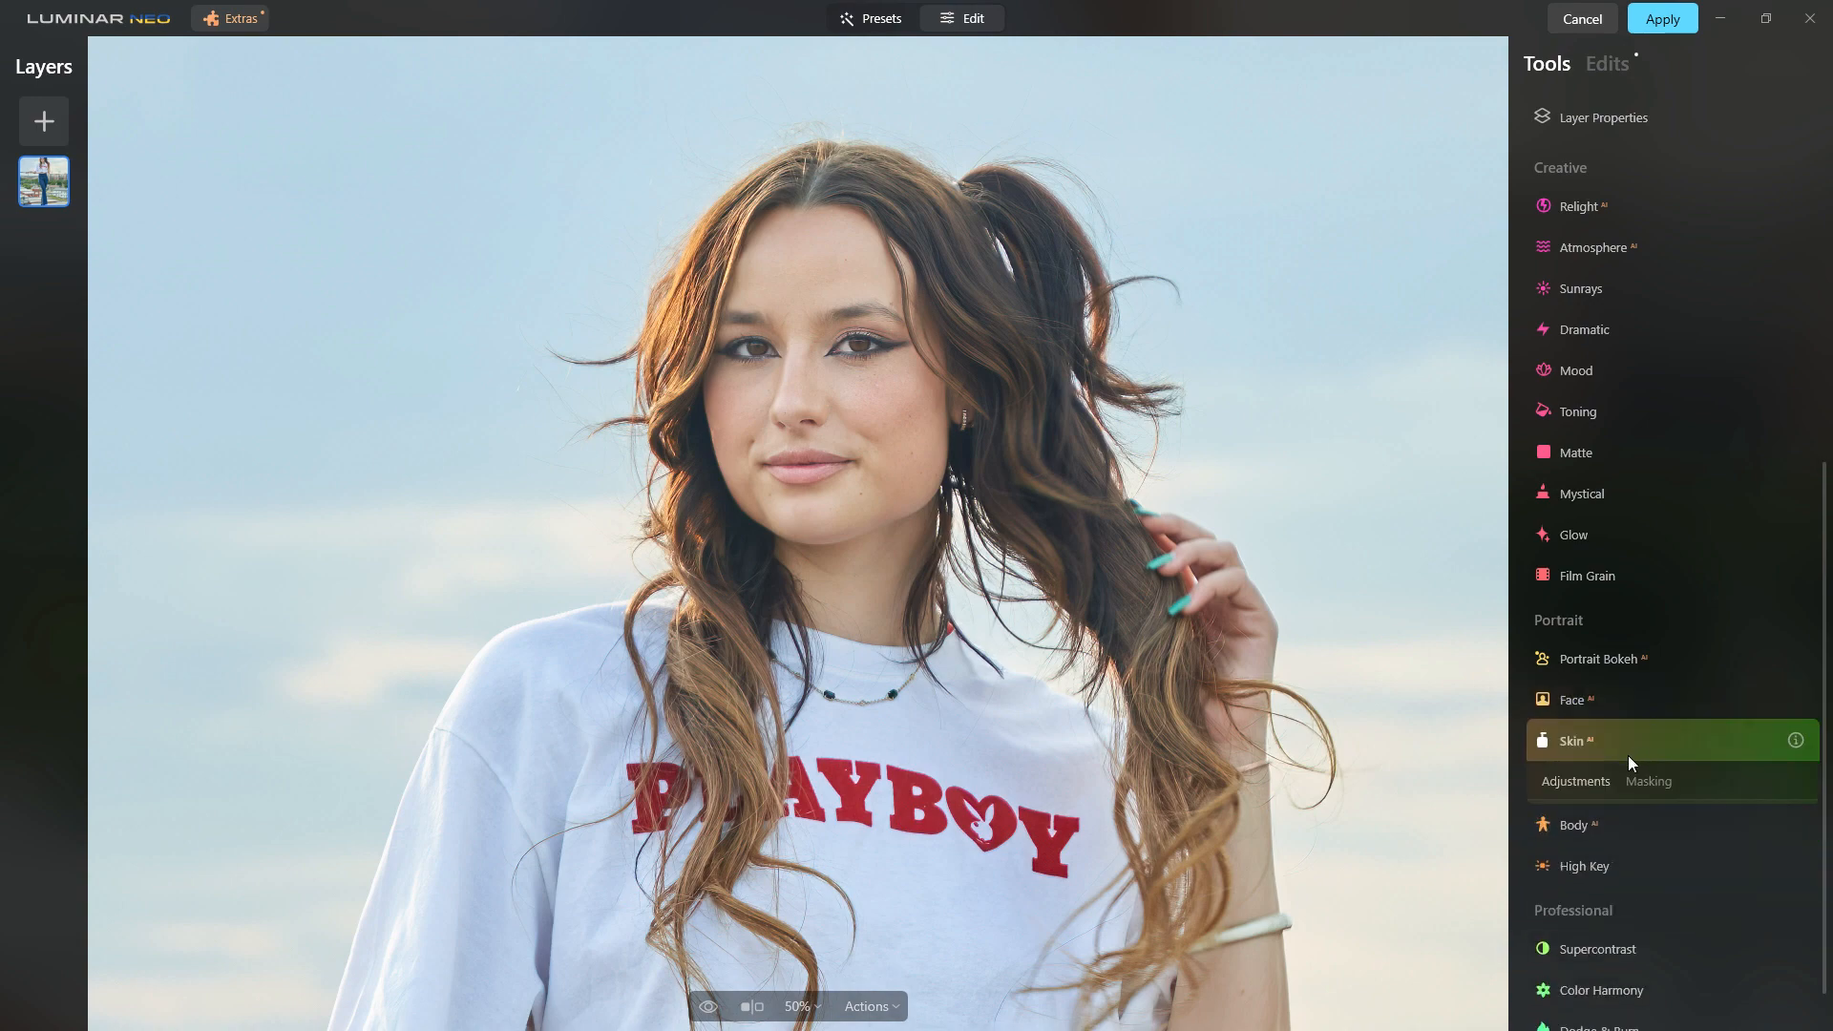
left_click(1569, 844)
left_click_drag(1592, 850, 1608, 867)
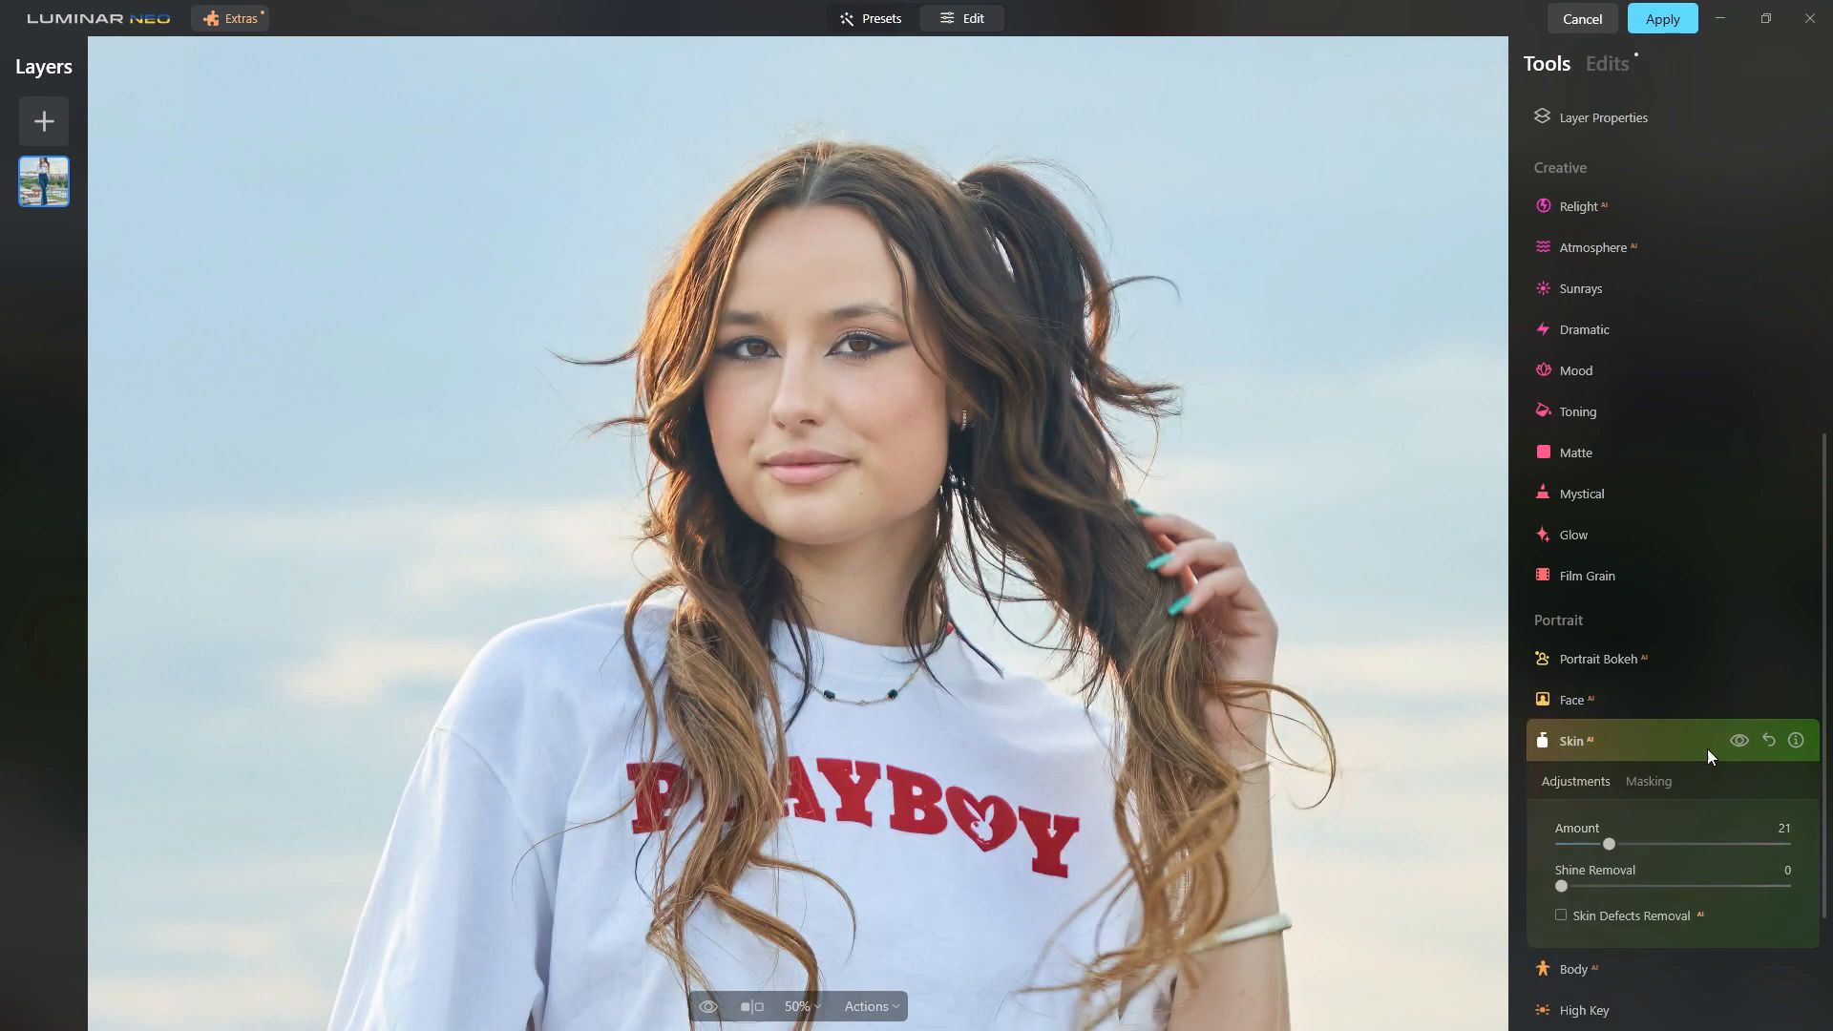
left_click(1635, 741)
- Review the Skin AI and Face AI adjustments already applied to the photo, checking the effect of the Skin edit
left_click(1618, 700)
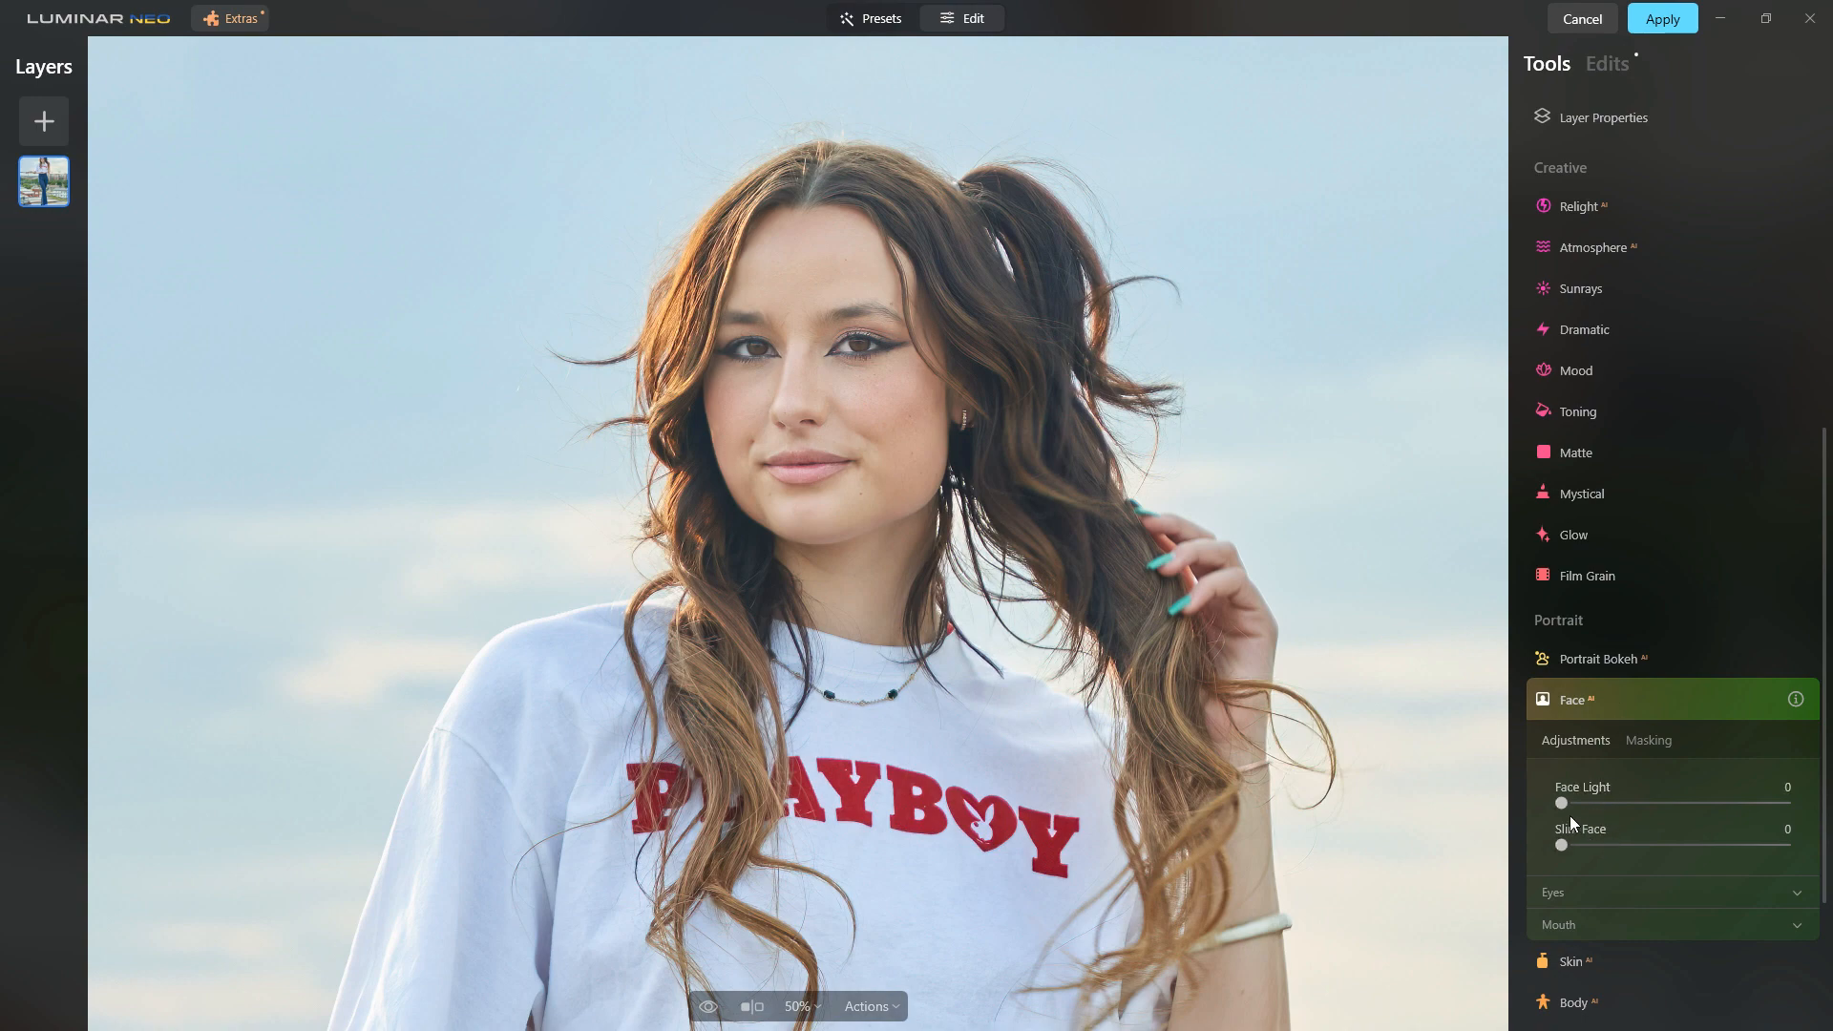
left_click(1655, 707)
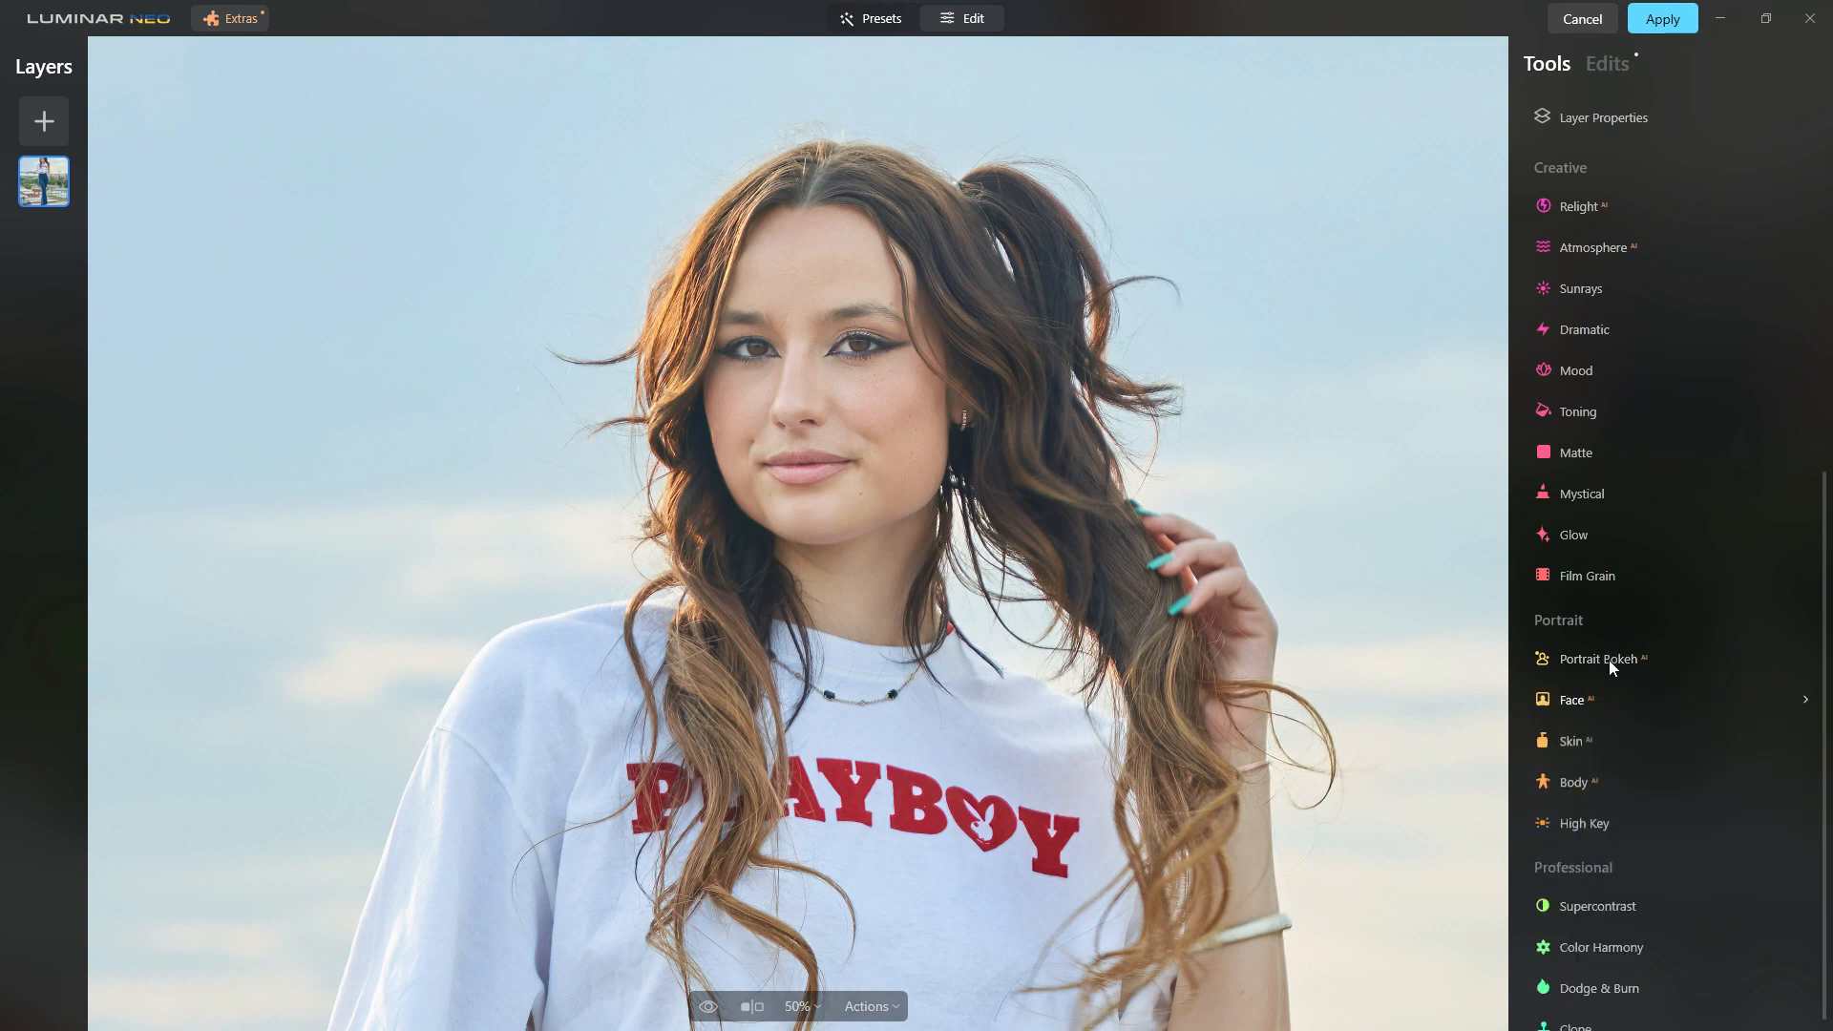
left_click(1608, 63)
left_click(1671, 120)
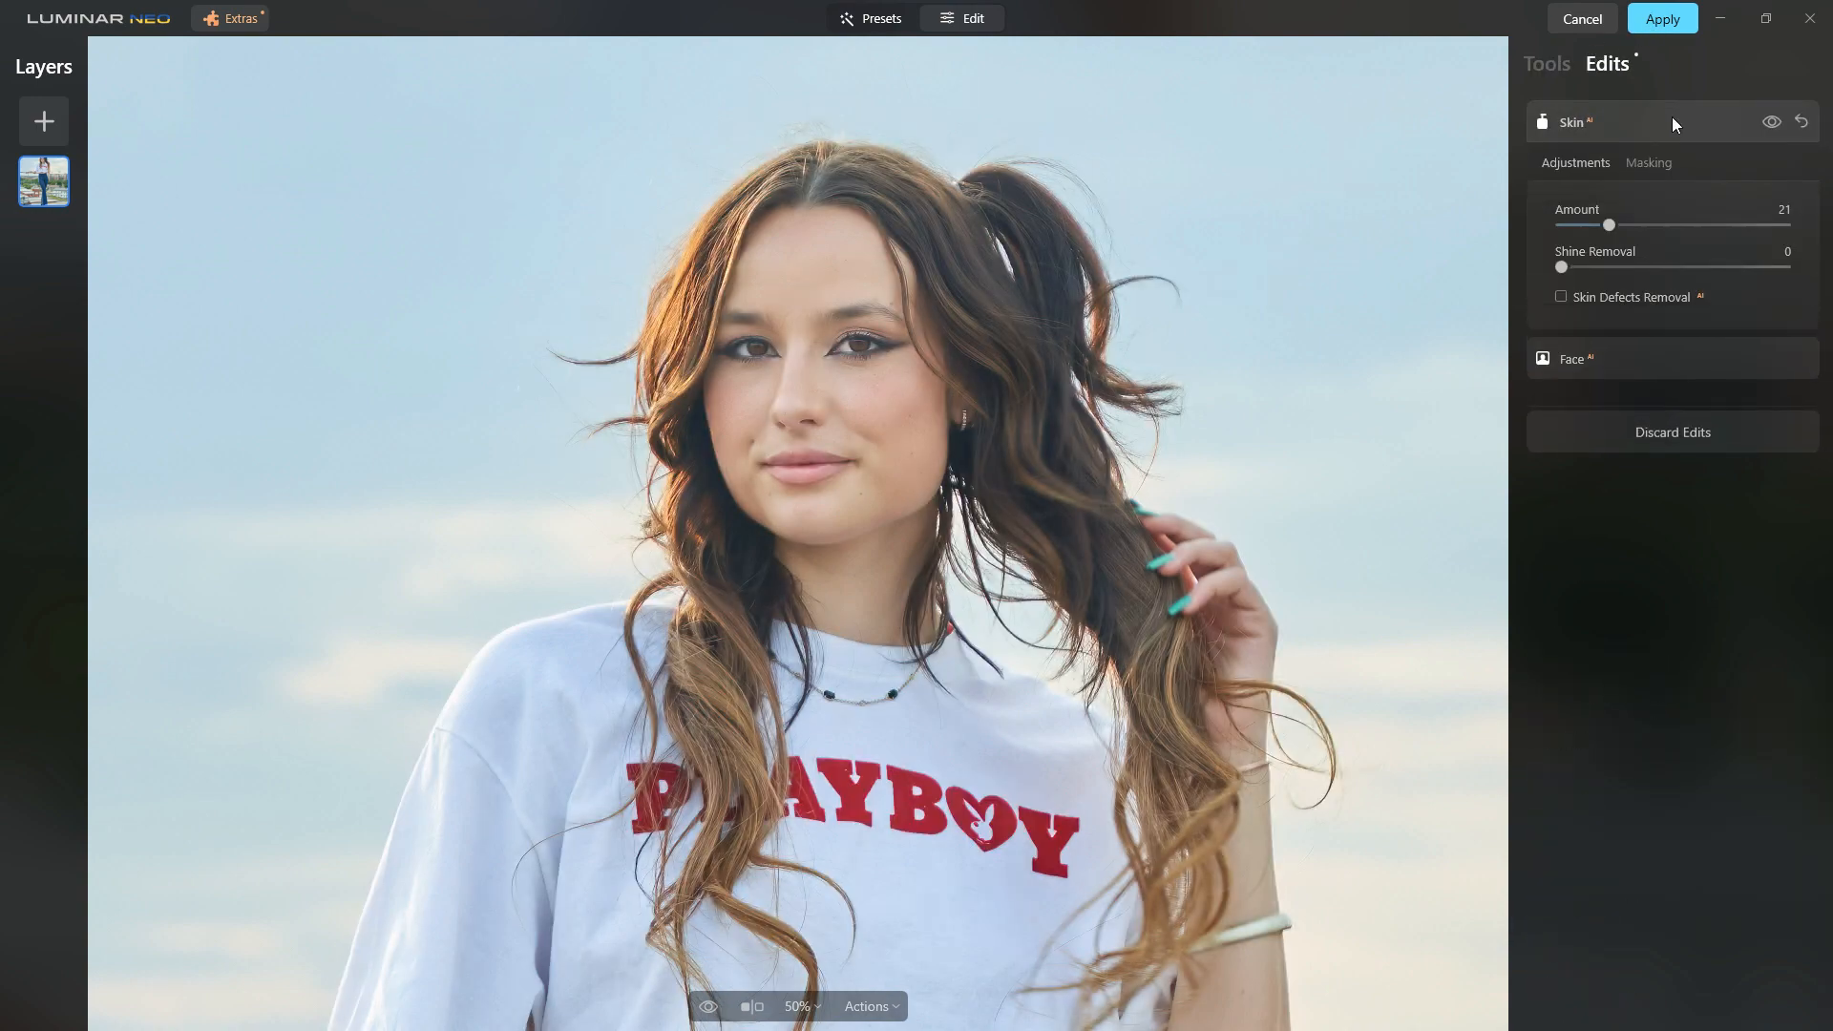
left_click(1621, 358)
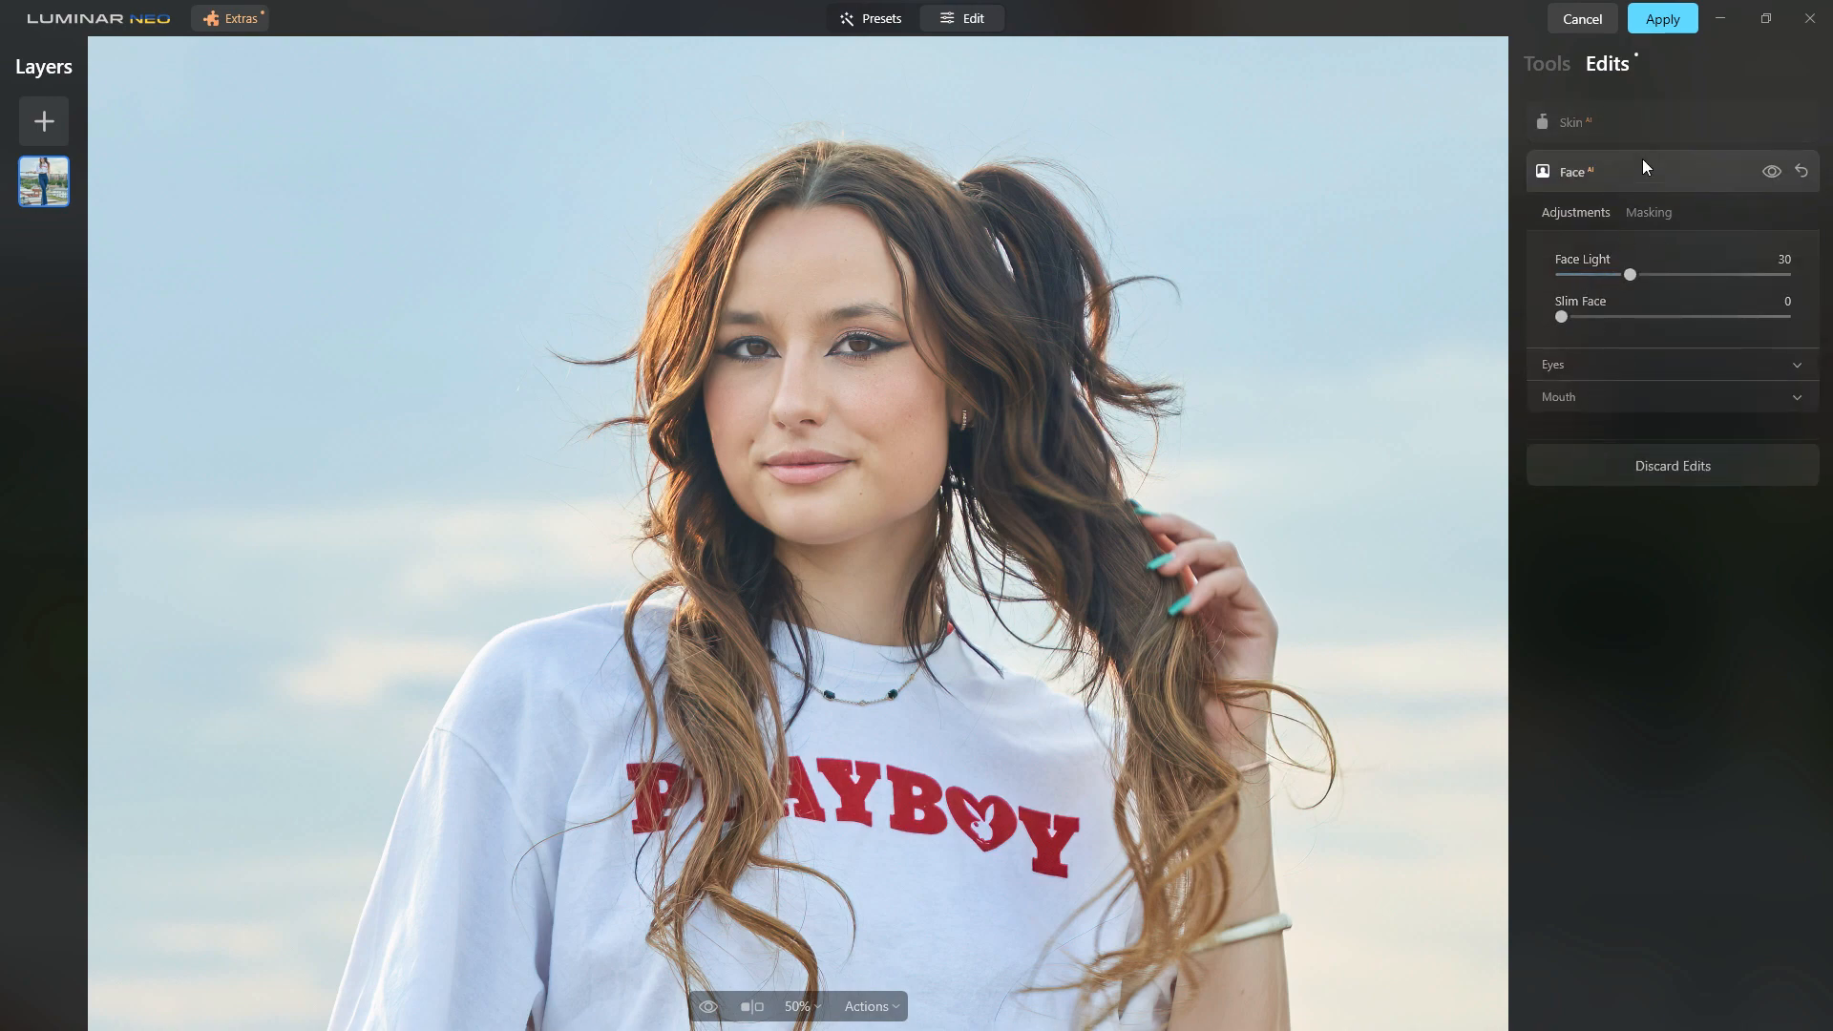
left_click(1644, 125)
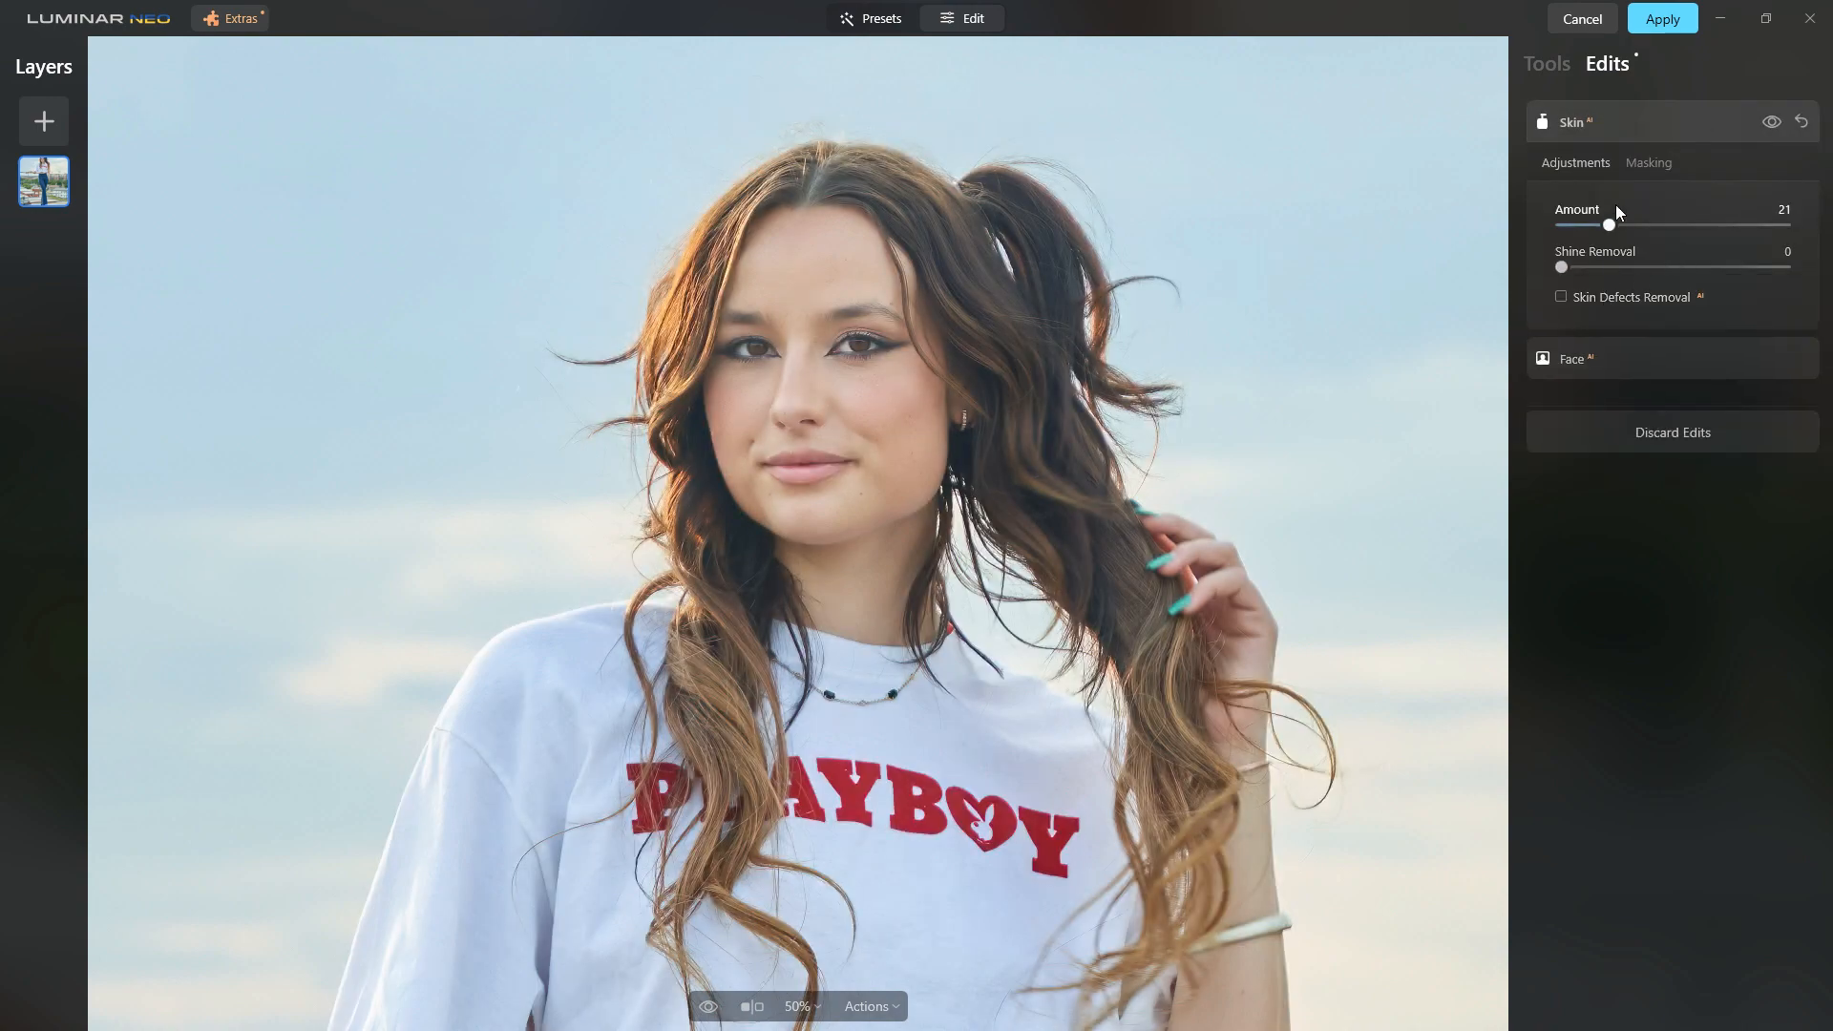
left_click(1770, 123)
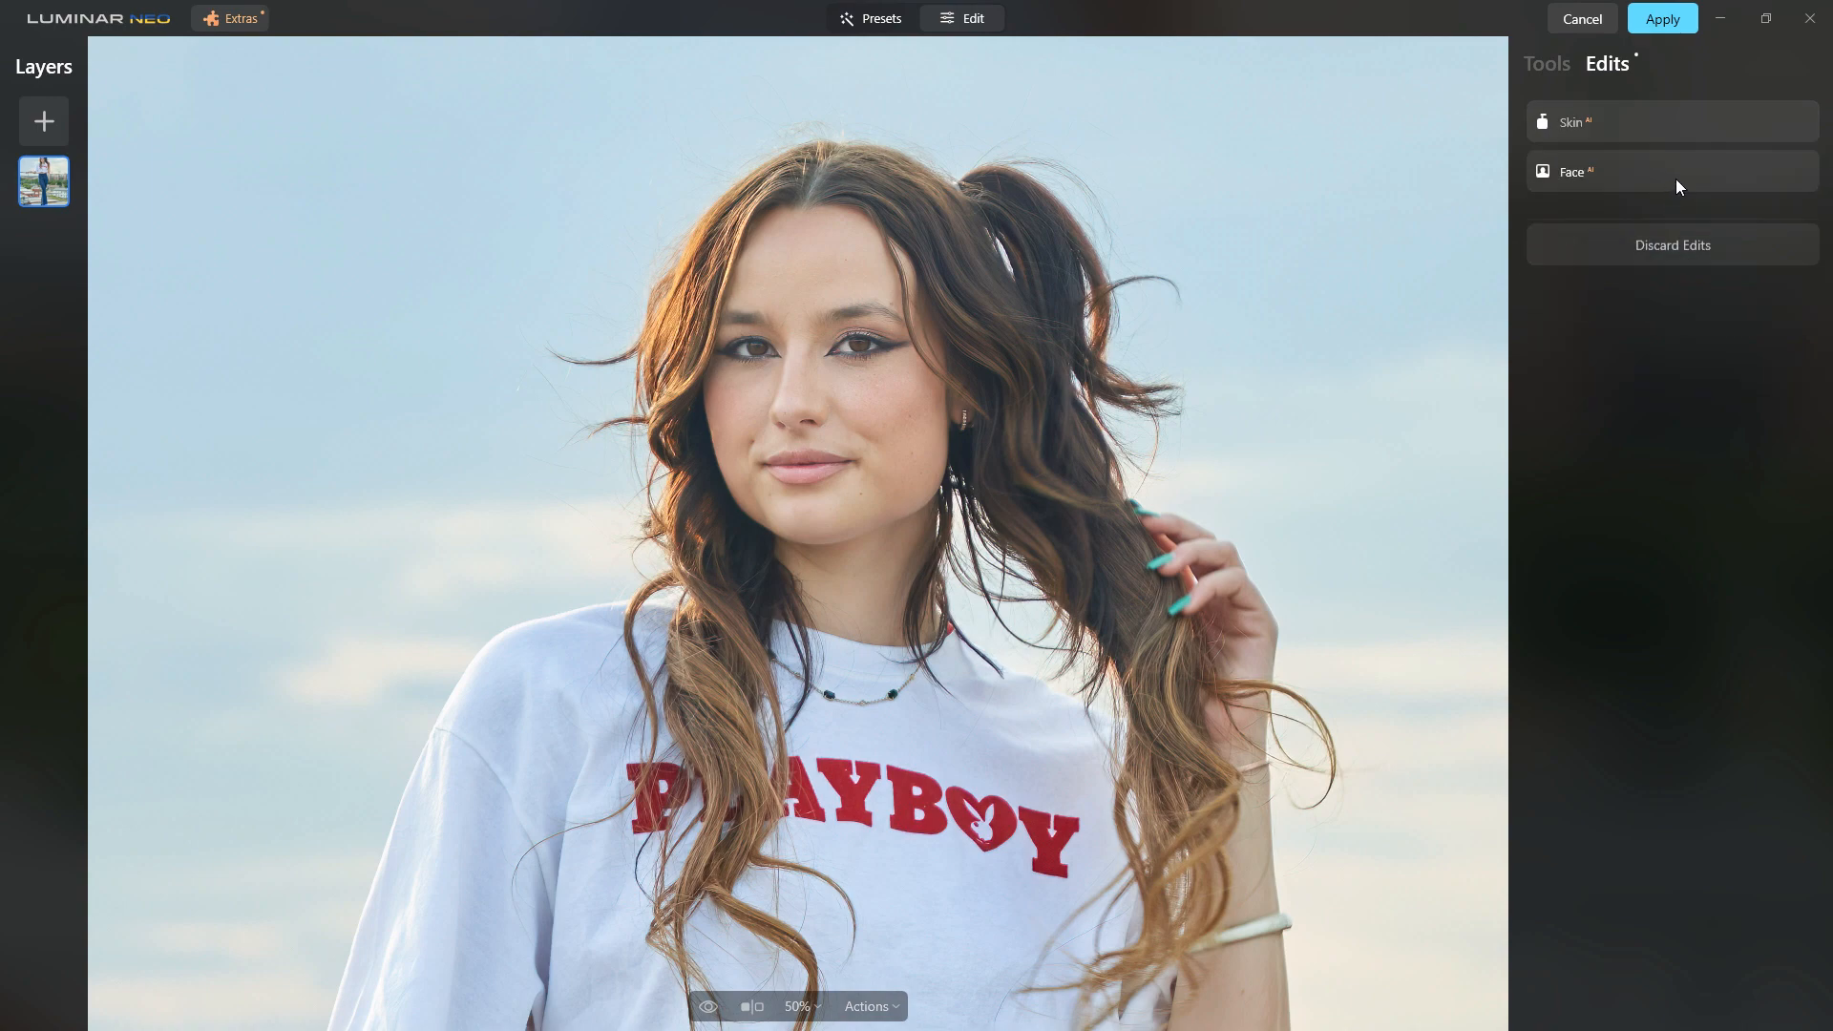
- In the existing Face AI edit, set Lips Saturation to 19 and Lips Redness to 15, comparing before and after
left_click(1677, 177)
left_click(1666, 394)
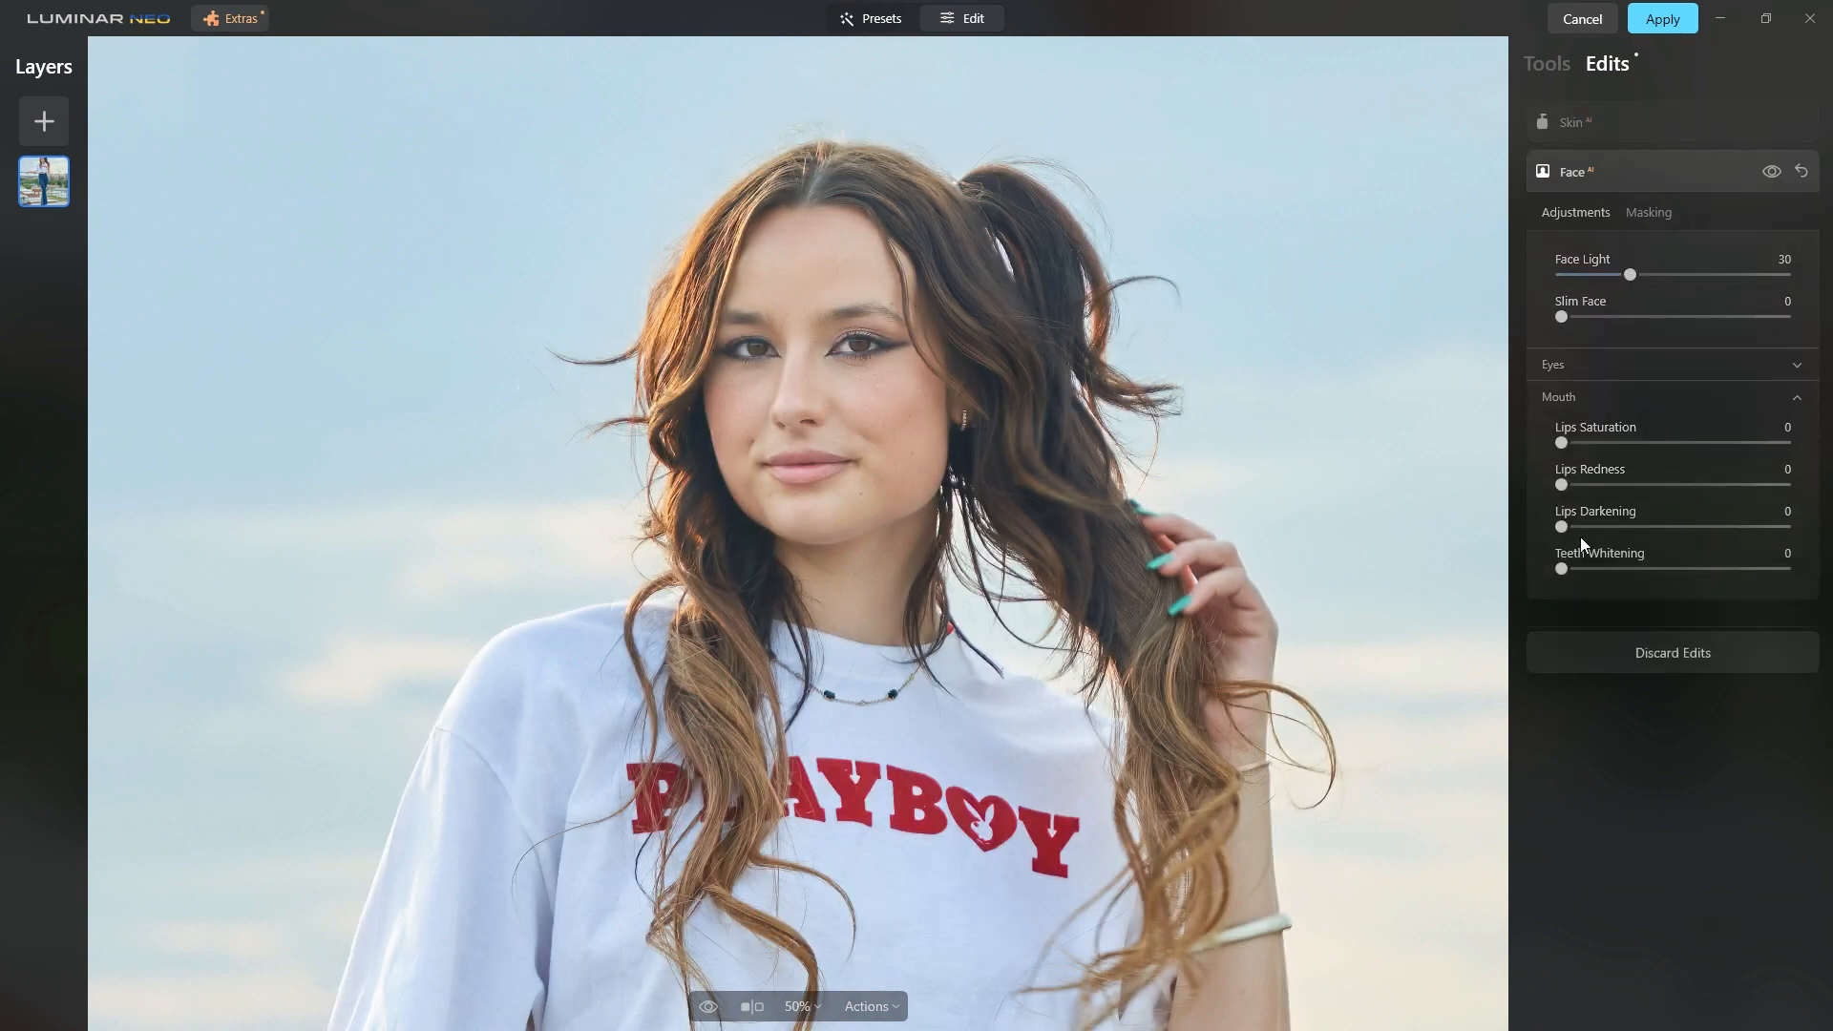
left_click_drag(1563, 443, 1596, 484)
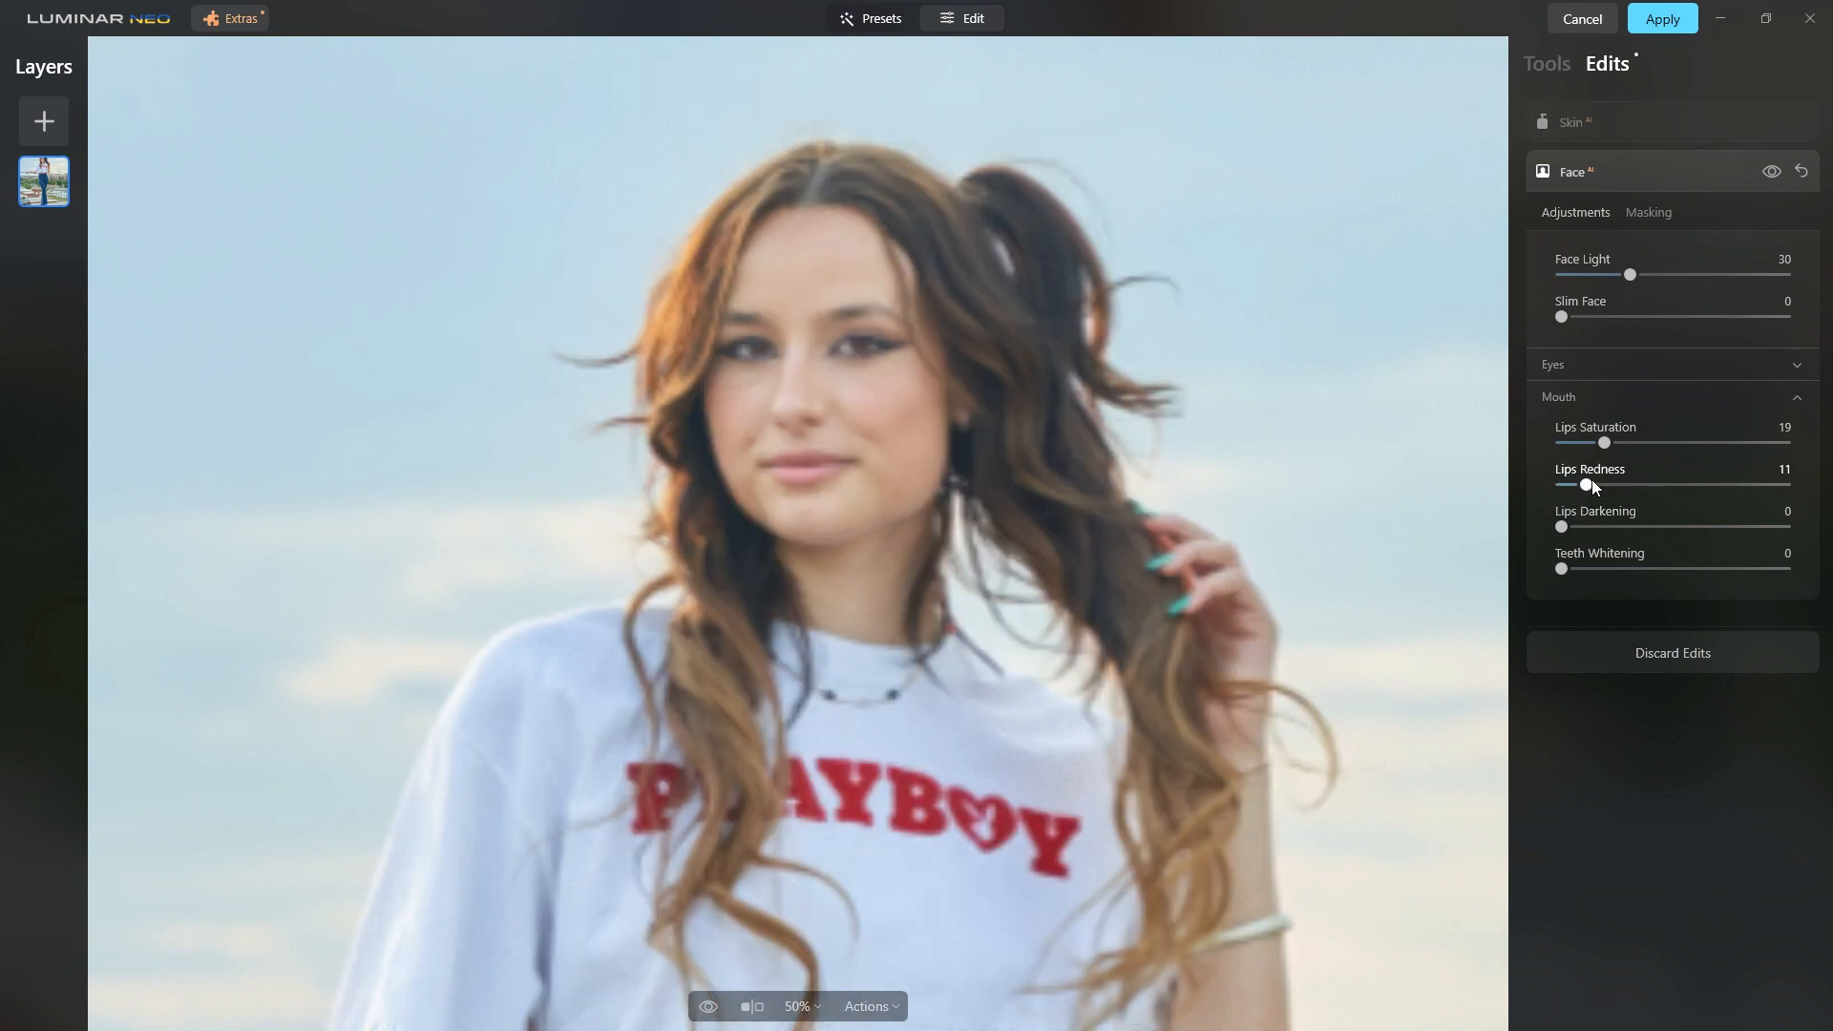
left_click(1775, 173)
left_click(1777, 172)
left_click(1777, 171)
left_click(1777, 170)
left_click(1779, 170)
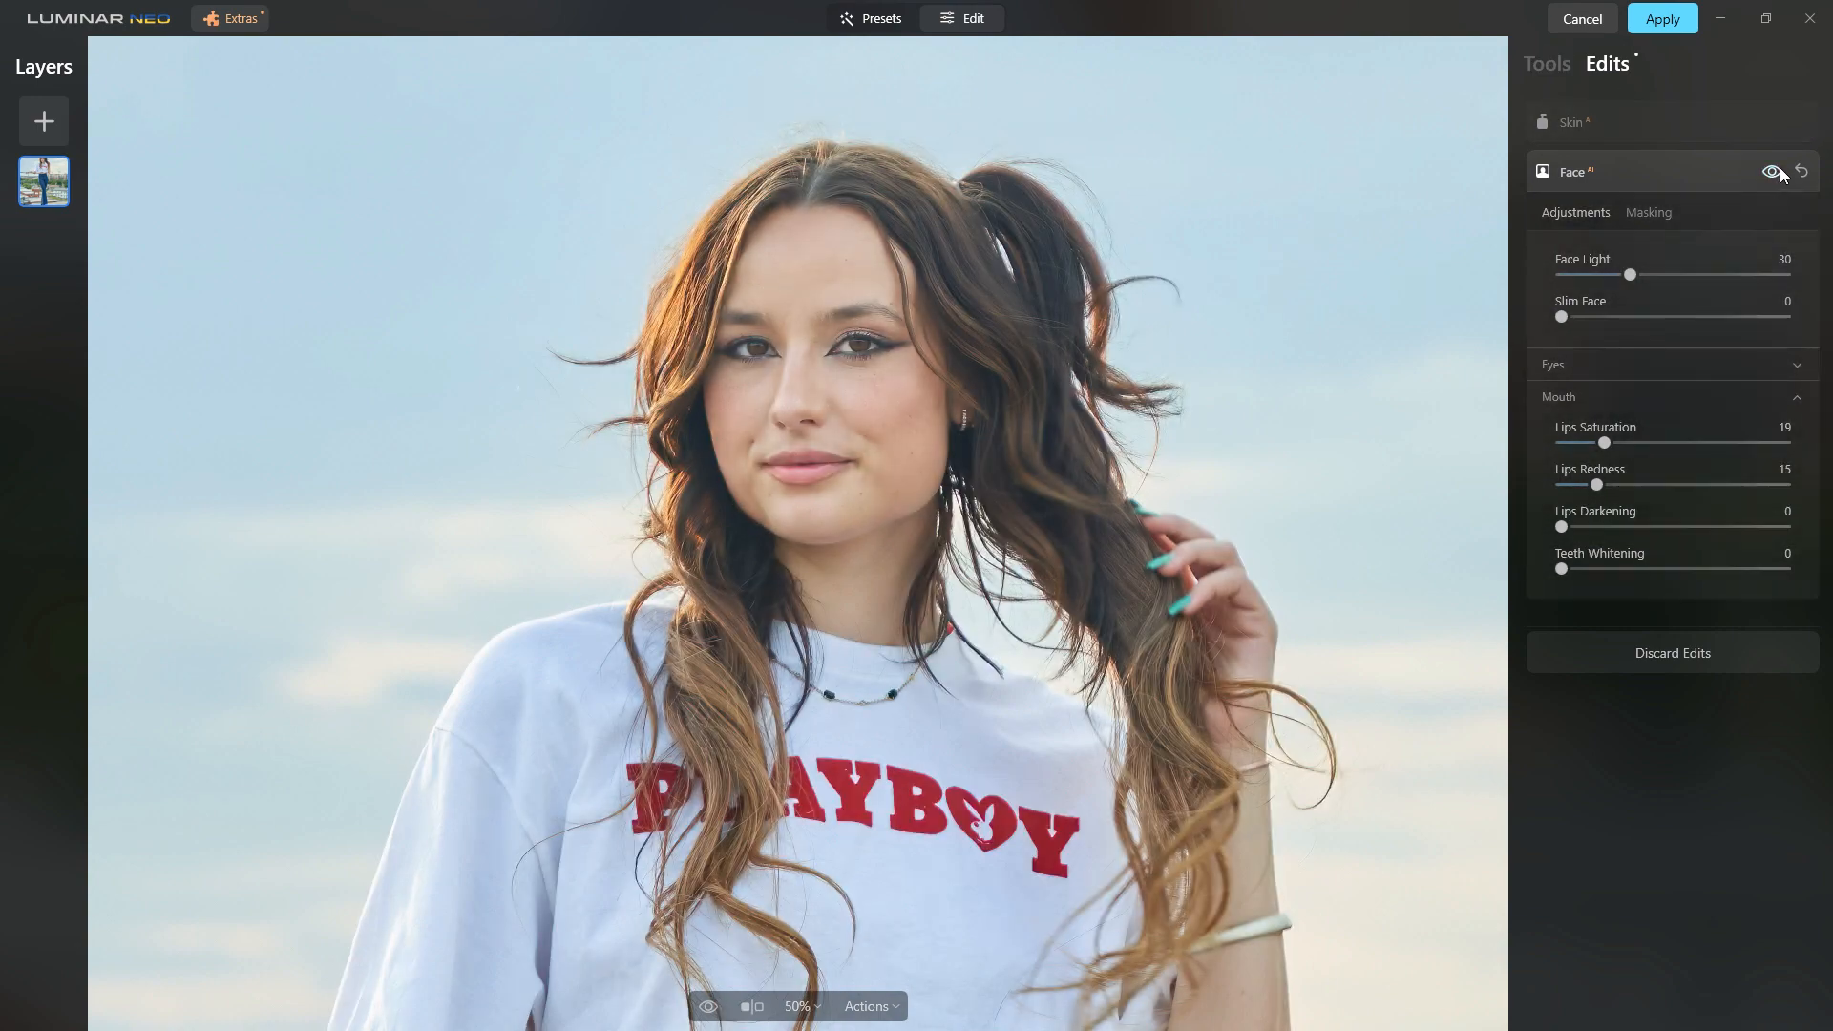
- Apply the Luminar Neo edits back to the Photoshop document and rename the retouched layer as Luminar
left_click(1659, 28)
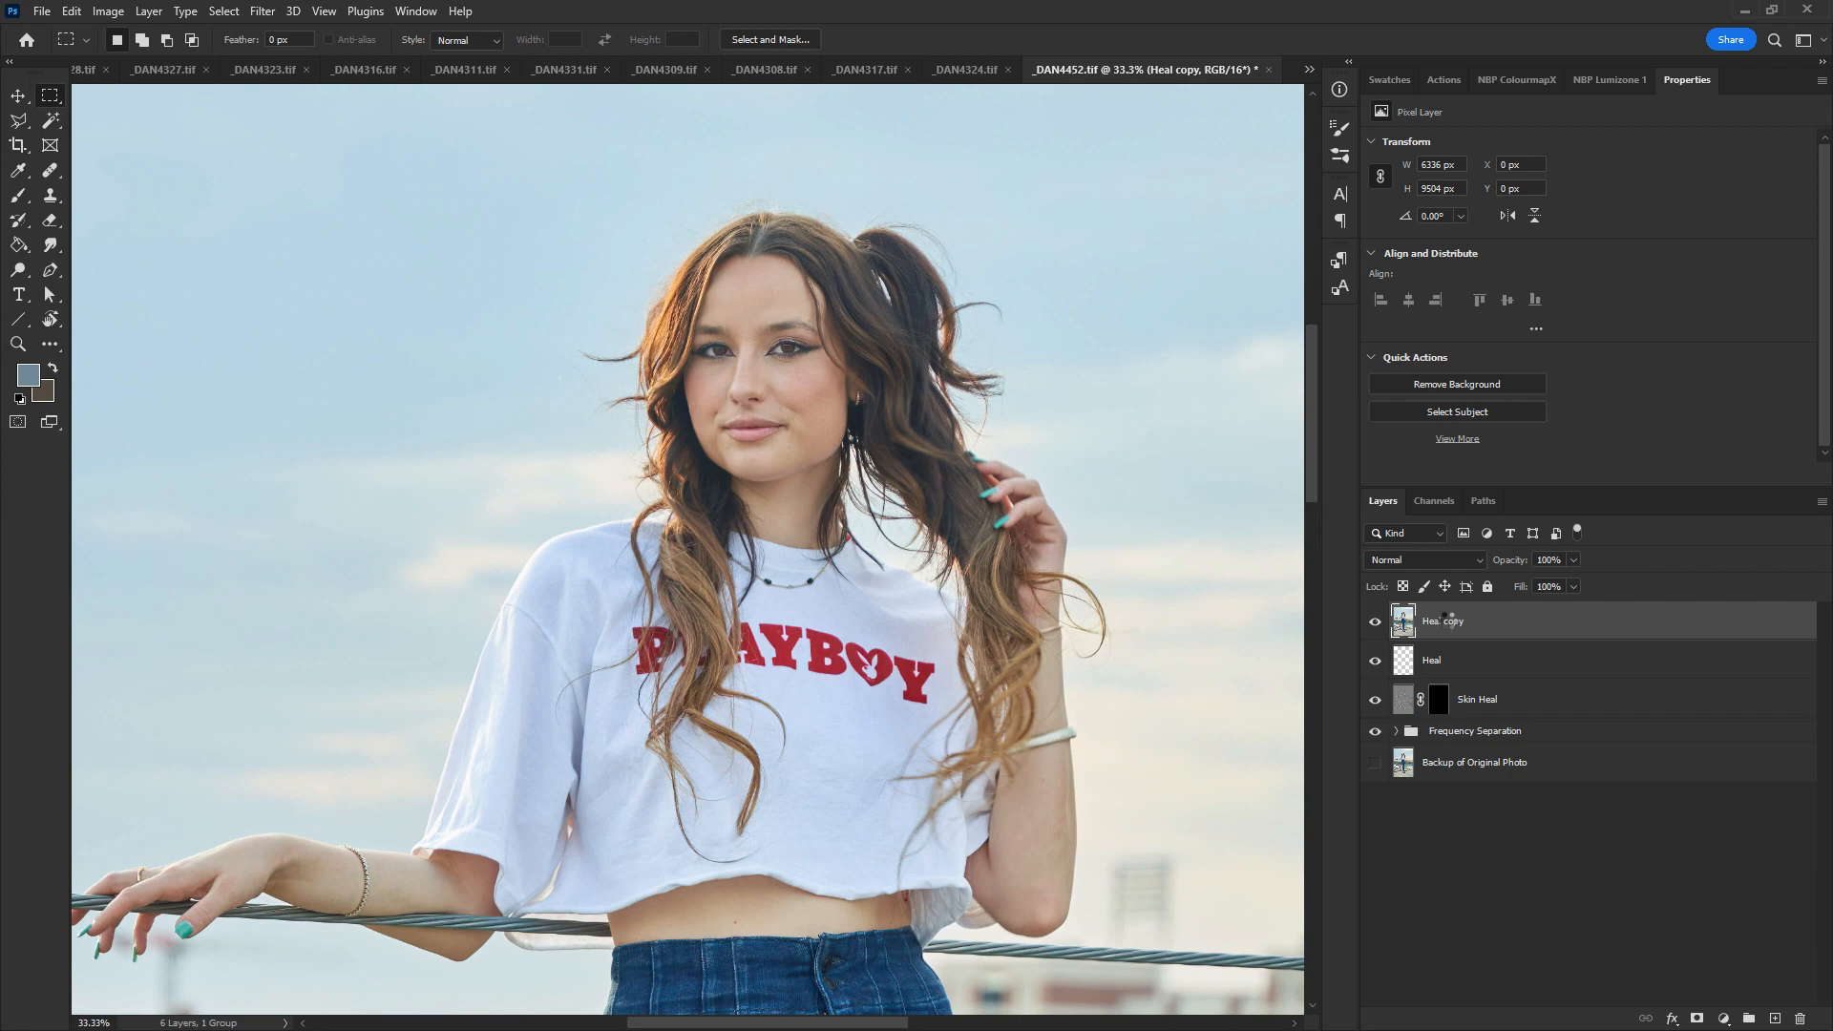
double_click(1450, 622)
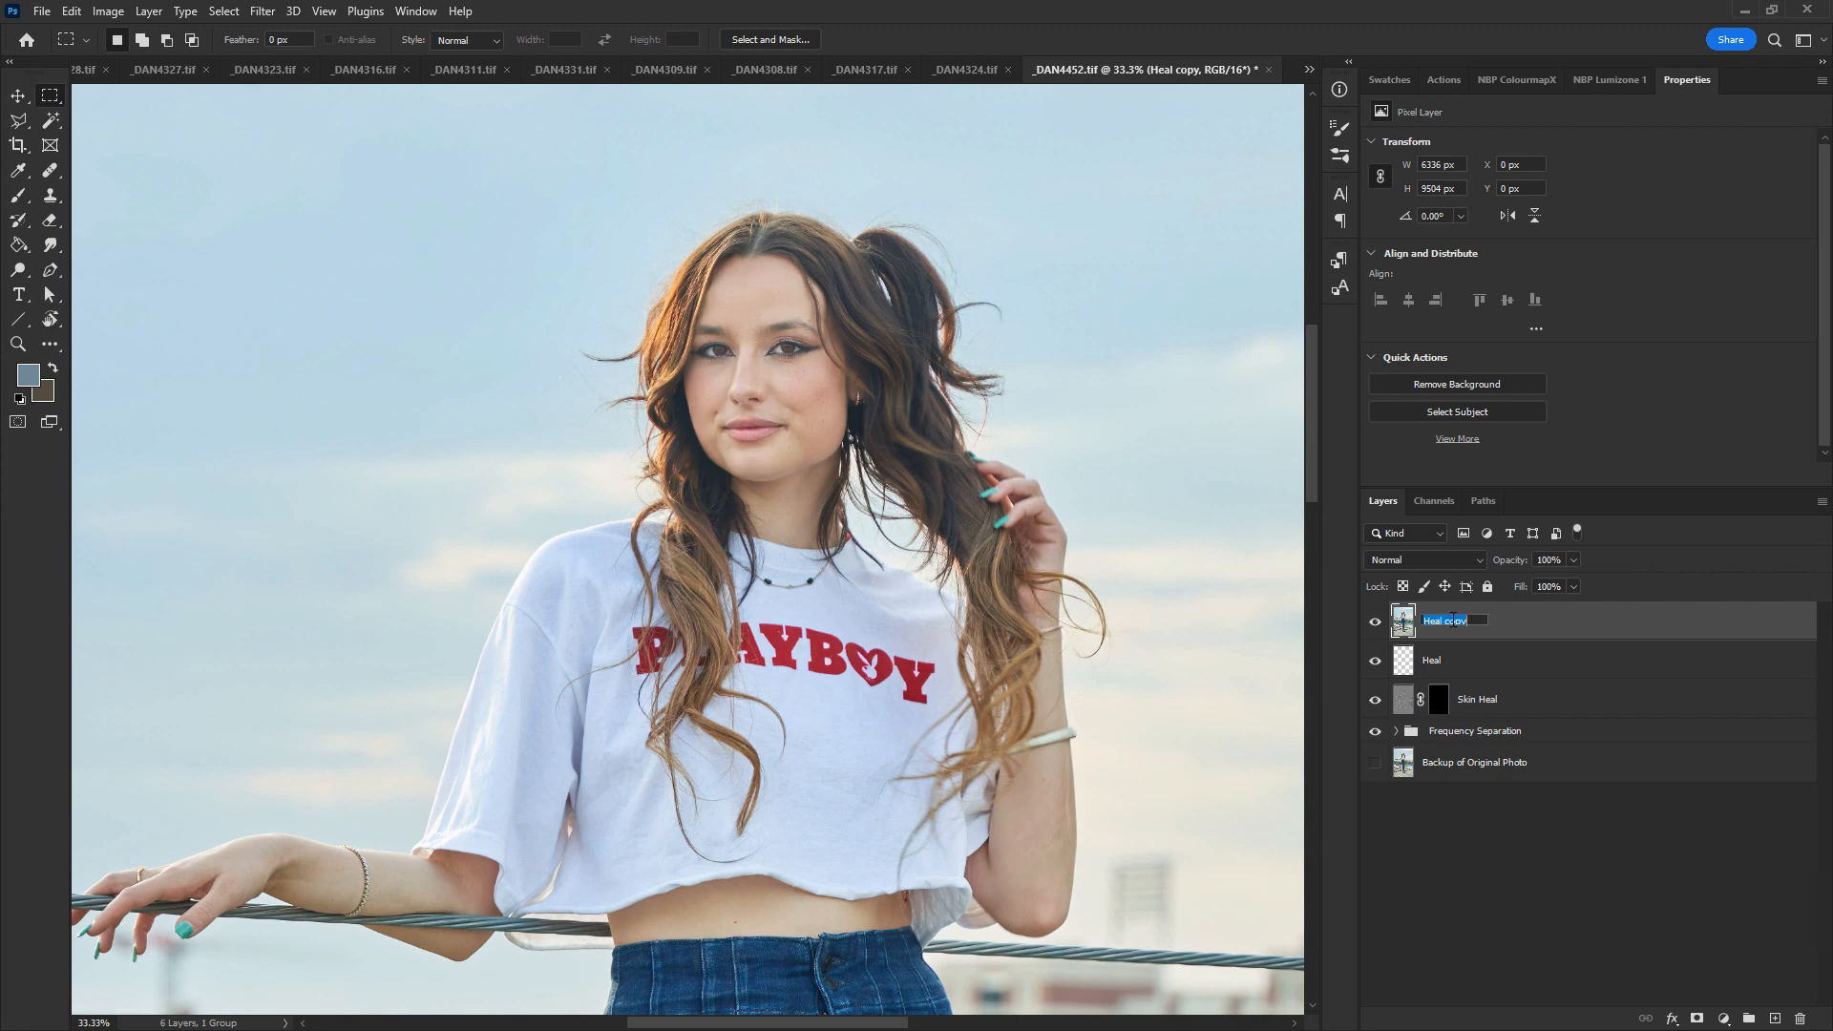
type("Luminar")
key("Return")
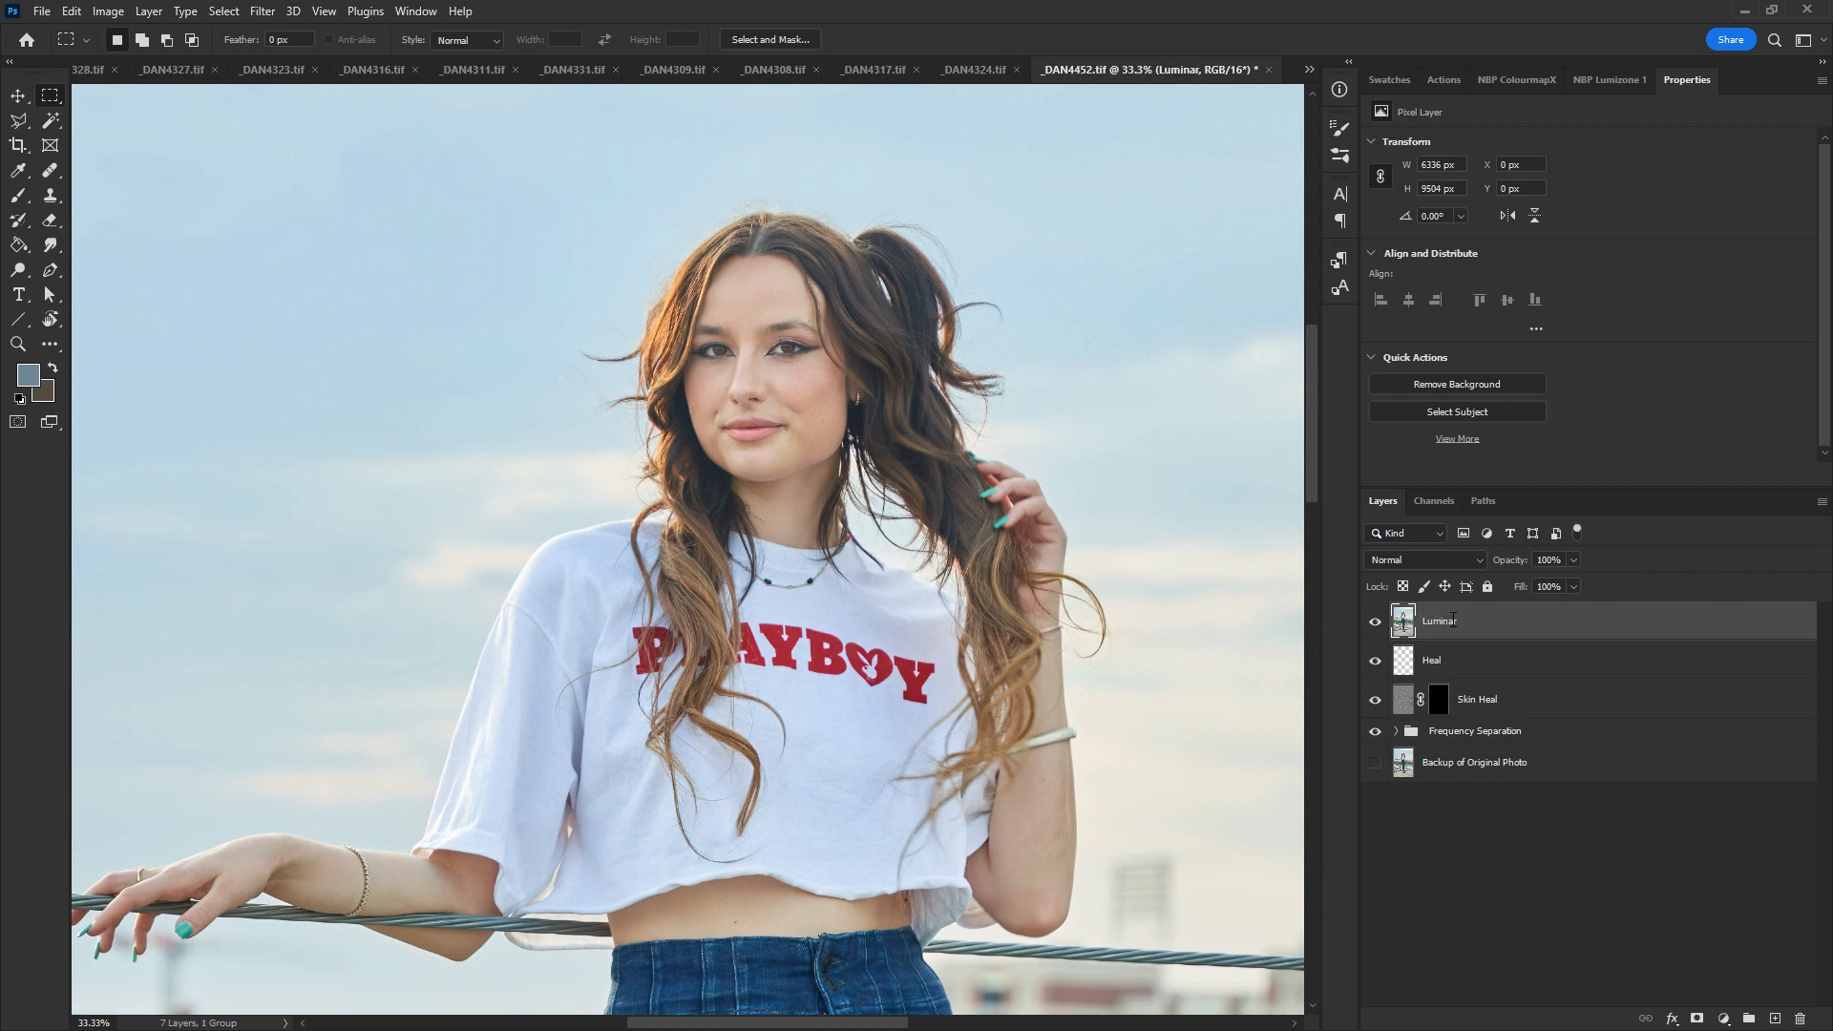
- Compare the whole photo with and without the Luminar layer
key("ctrl+0")
left_click(1376, 622)
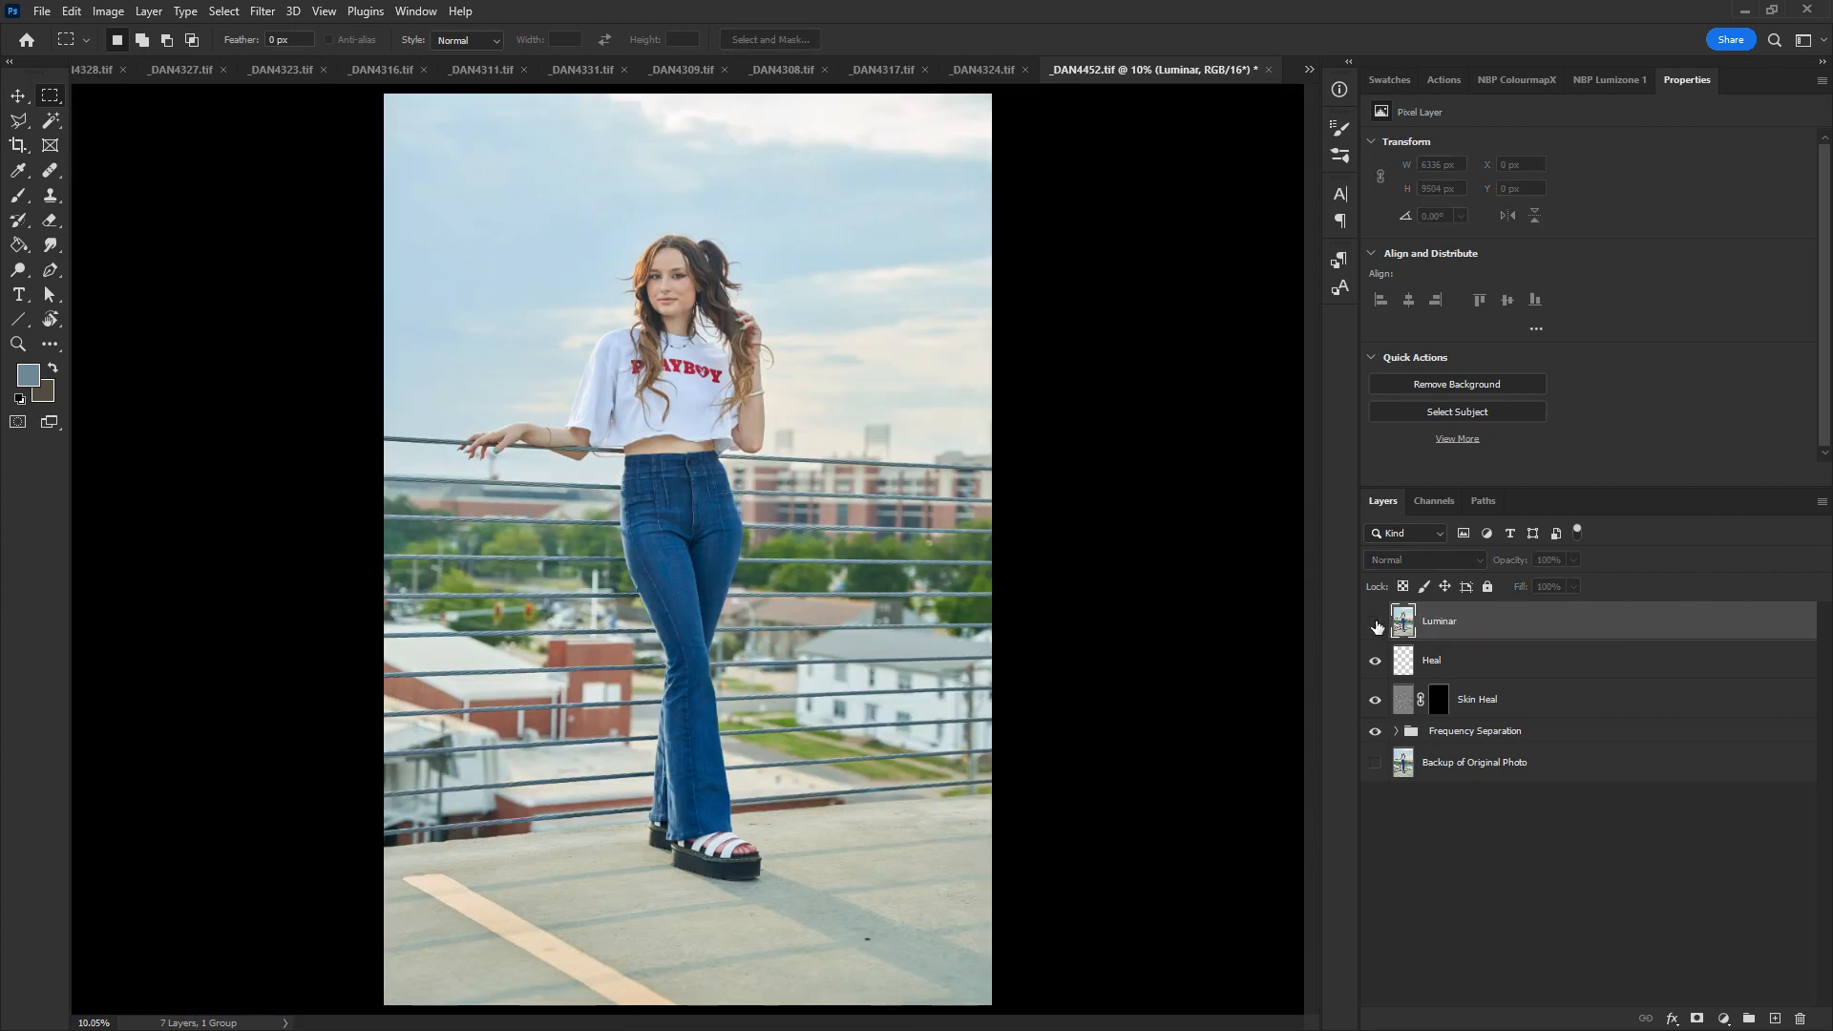
left_click(1376, 623)
left_click(1376, 623)
left_click(1376, 624)
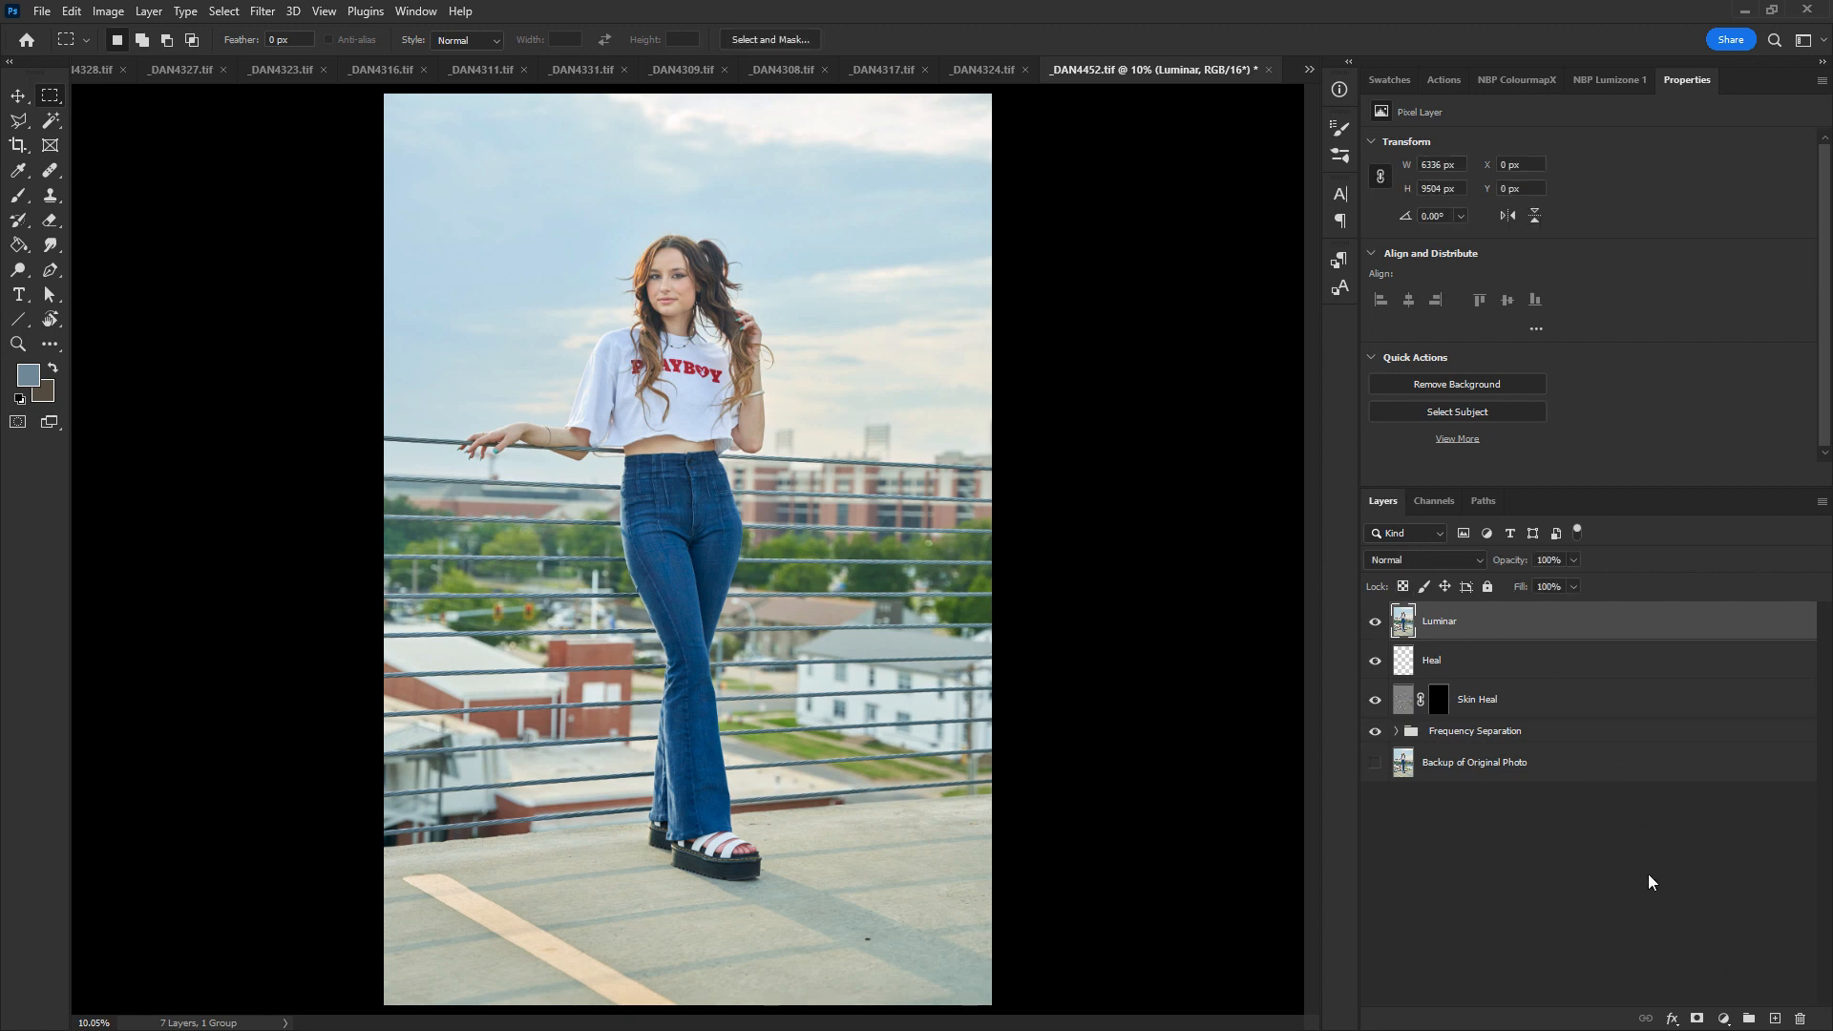
- Move the Heal layer above the Luminar layer and activate the Spot Healing Brush
mouse_move(1482, 668)
left_mouse_down()
mouse_move(1461, 649)
mouse_move(1475, 654)
mouse_move(1478, 619)
left_mouse_up()
key("b")
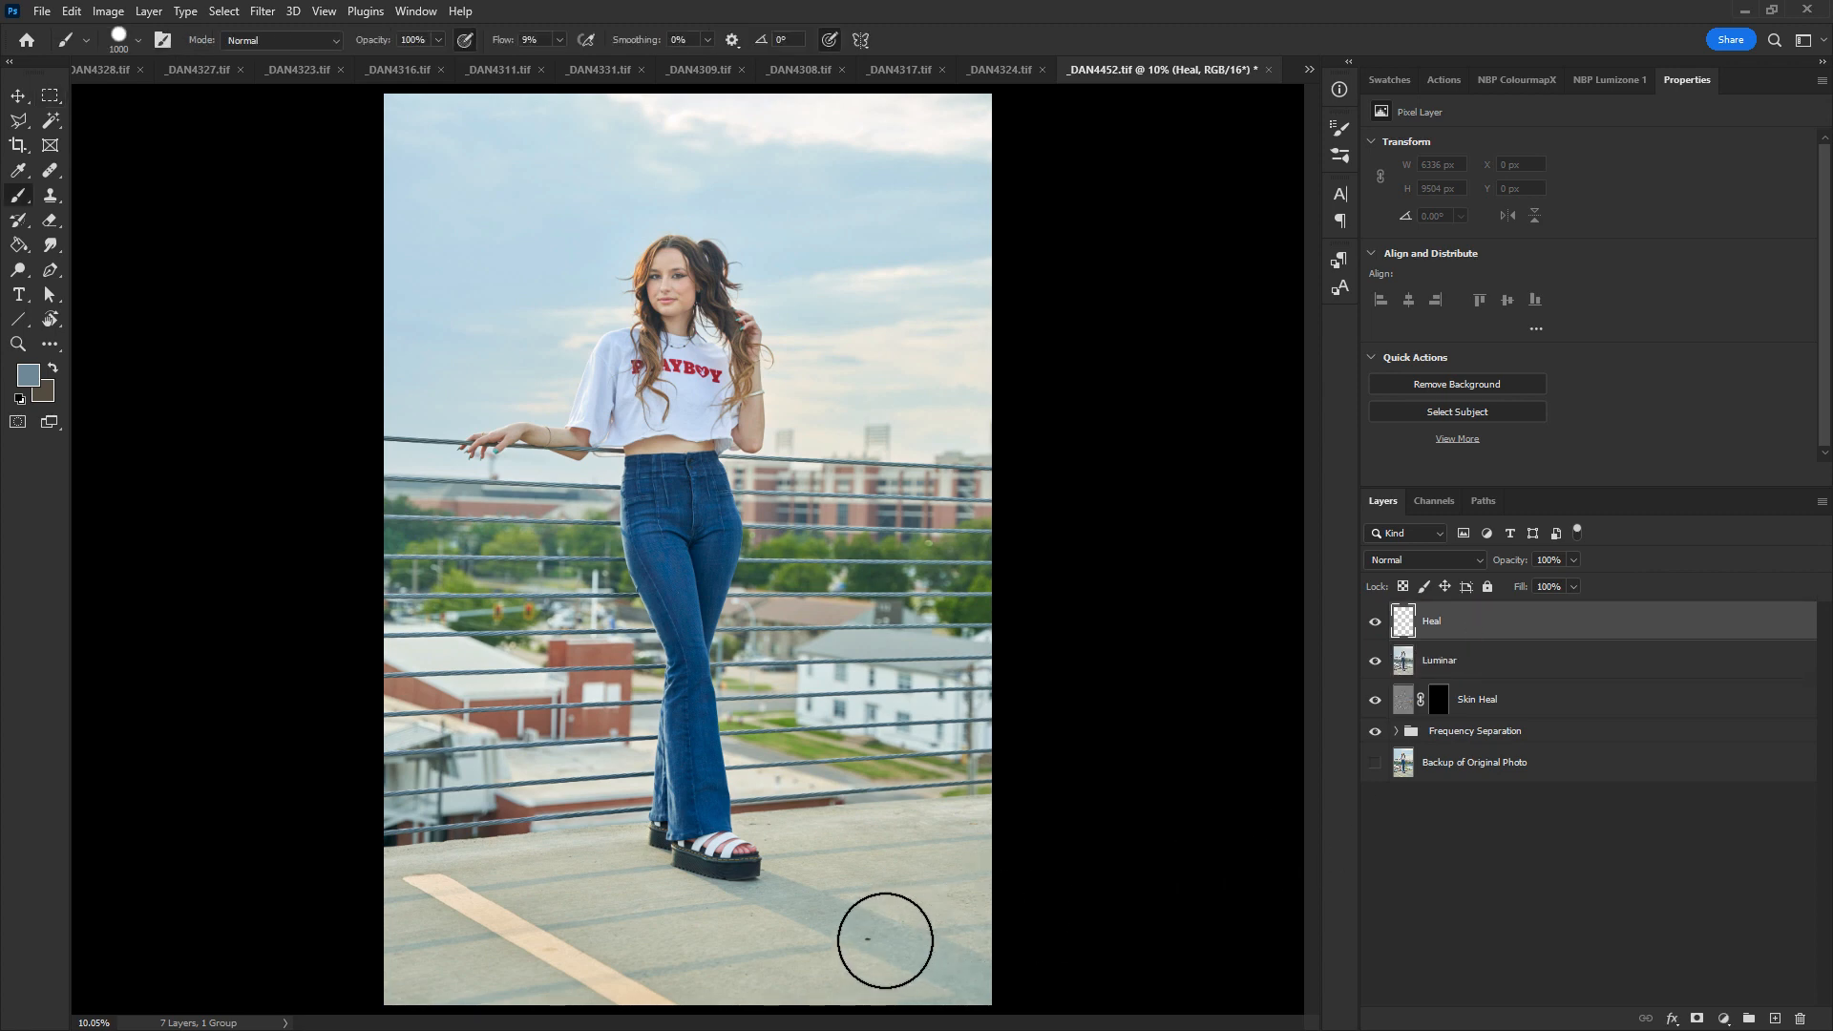
key("s")
key("b")
key("j")
key("shift+j")
key("shift+j")
key("shift+j")
key("shift+j")
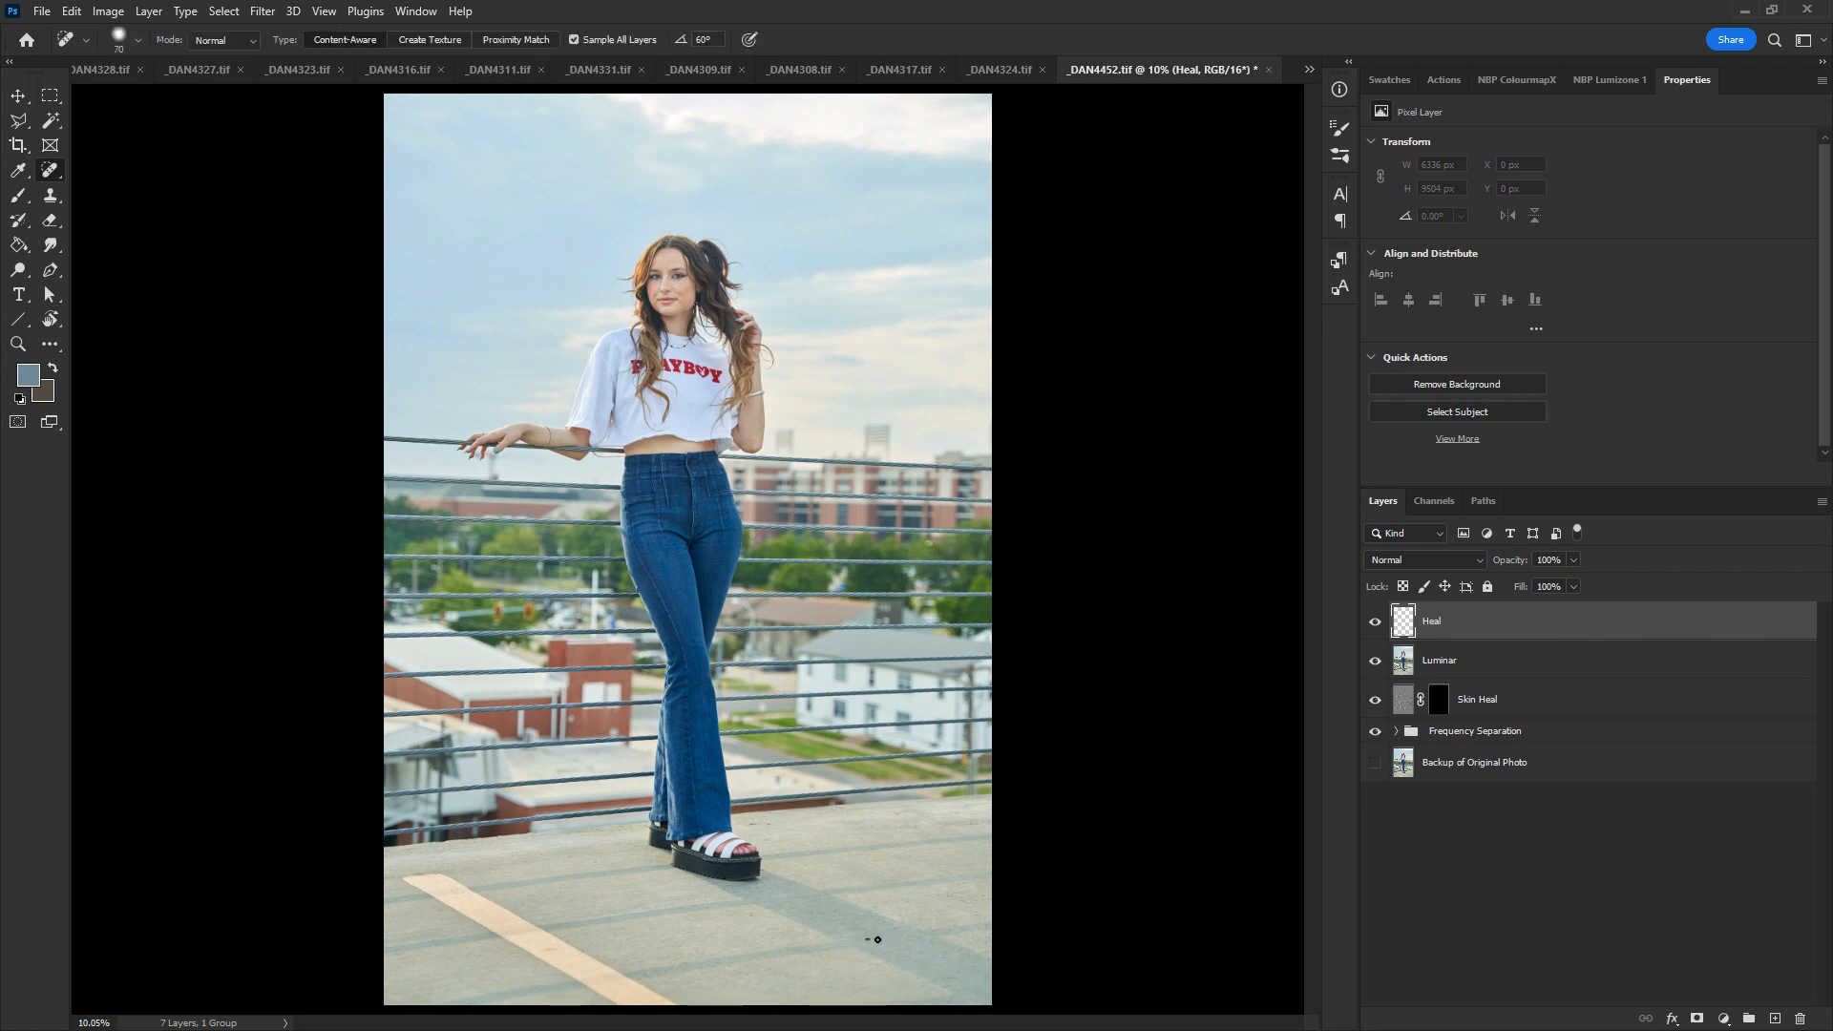
- Enlarge the healing brush to 125 and heal the blemishes on the concrete around the model's feet
key("bracketright")
key("bracketright")
key("bracketright")
key("bracketright")
left_click_drag(862, 937, 872, 947)
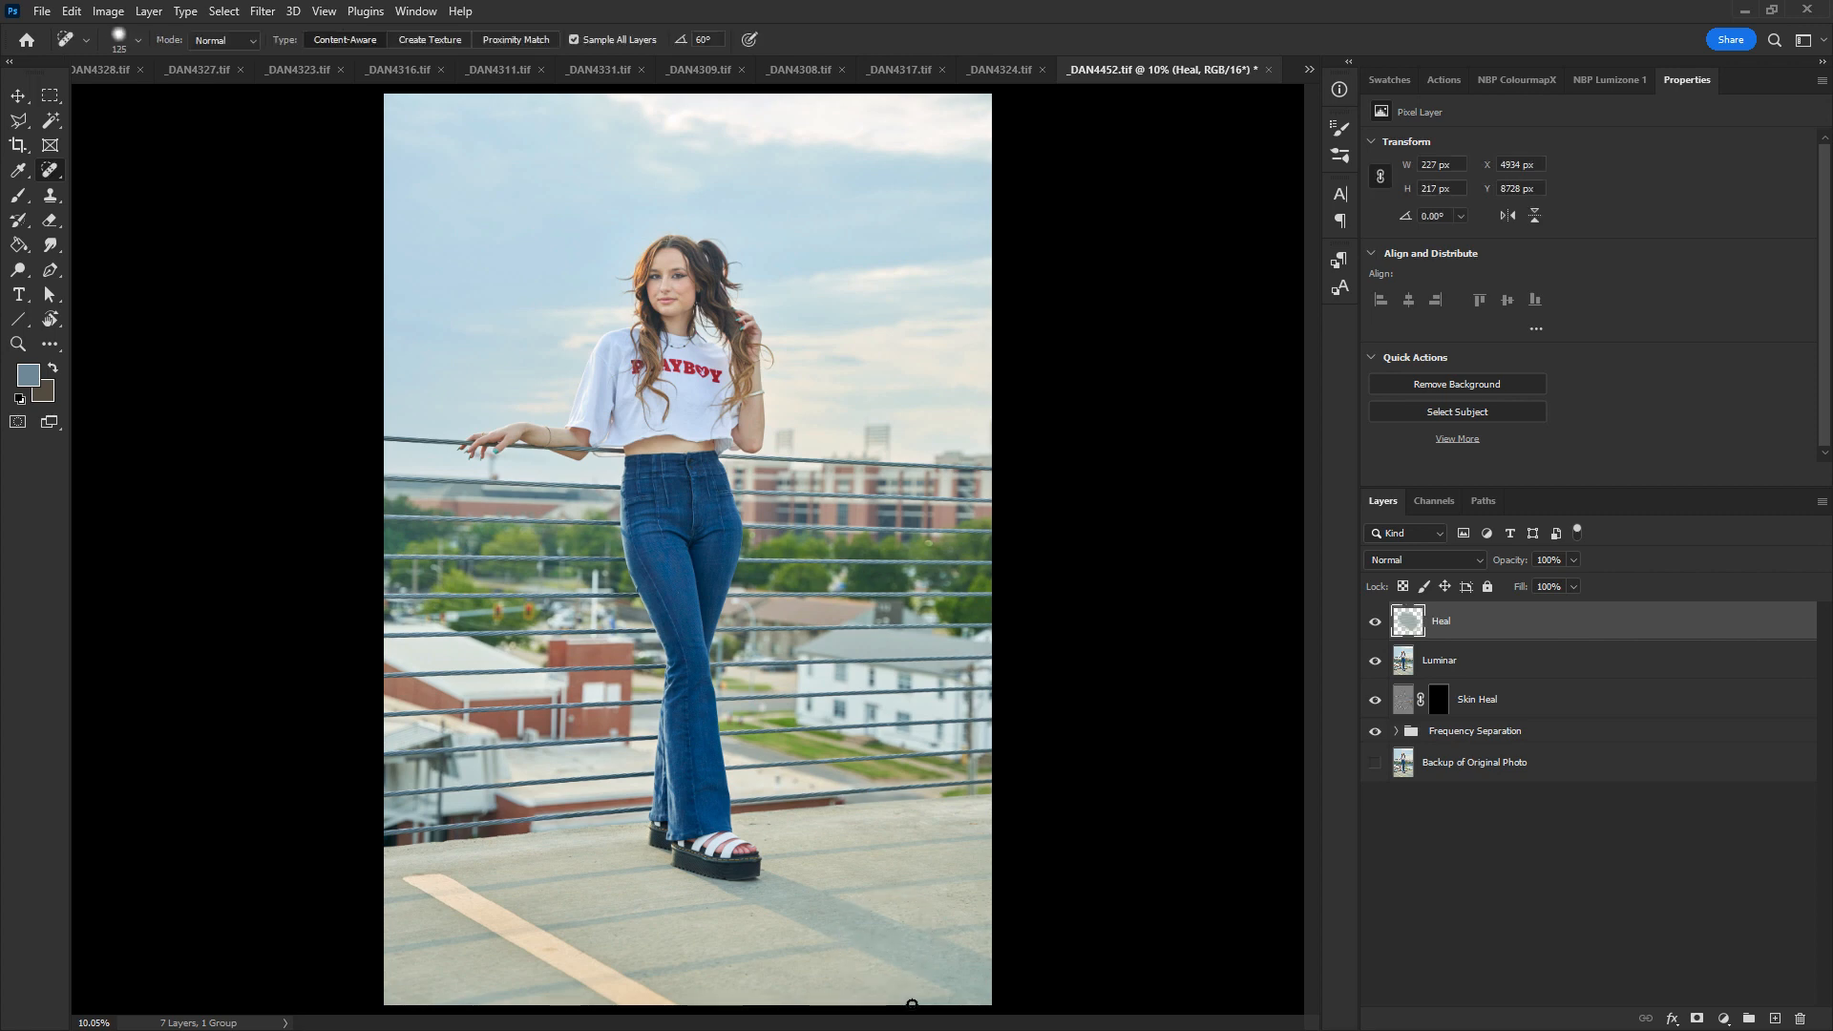
left_click_drag(557, 949, 544, 946)
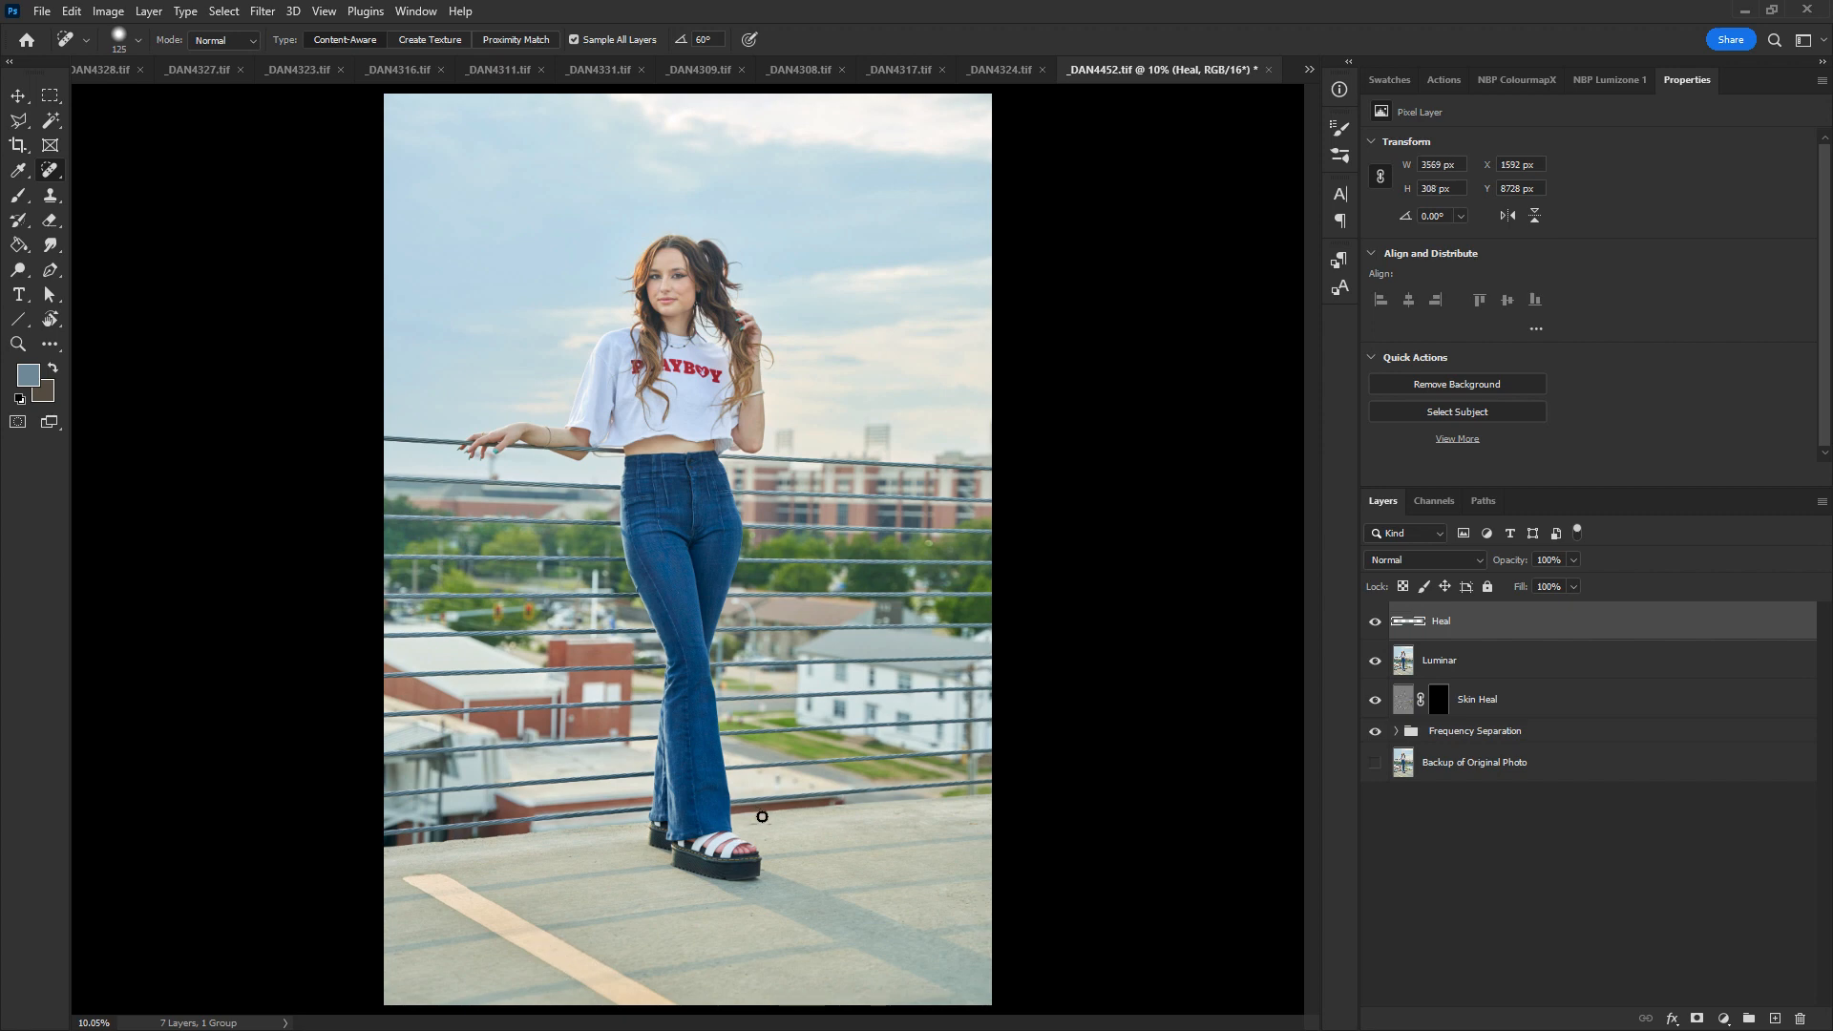
left_click_drag(754, 821, 777, 823)
- Save and close _DAN4452.tif and bring up _DAN4324.tif for a closer view of the model's face
key("ctrl+w")
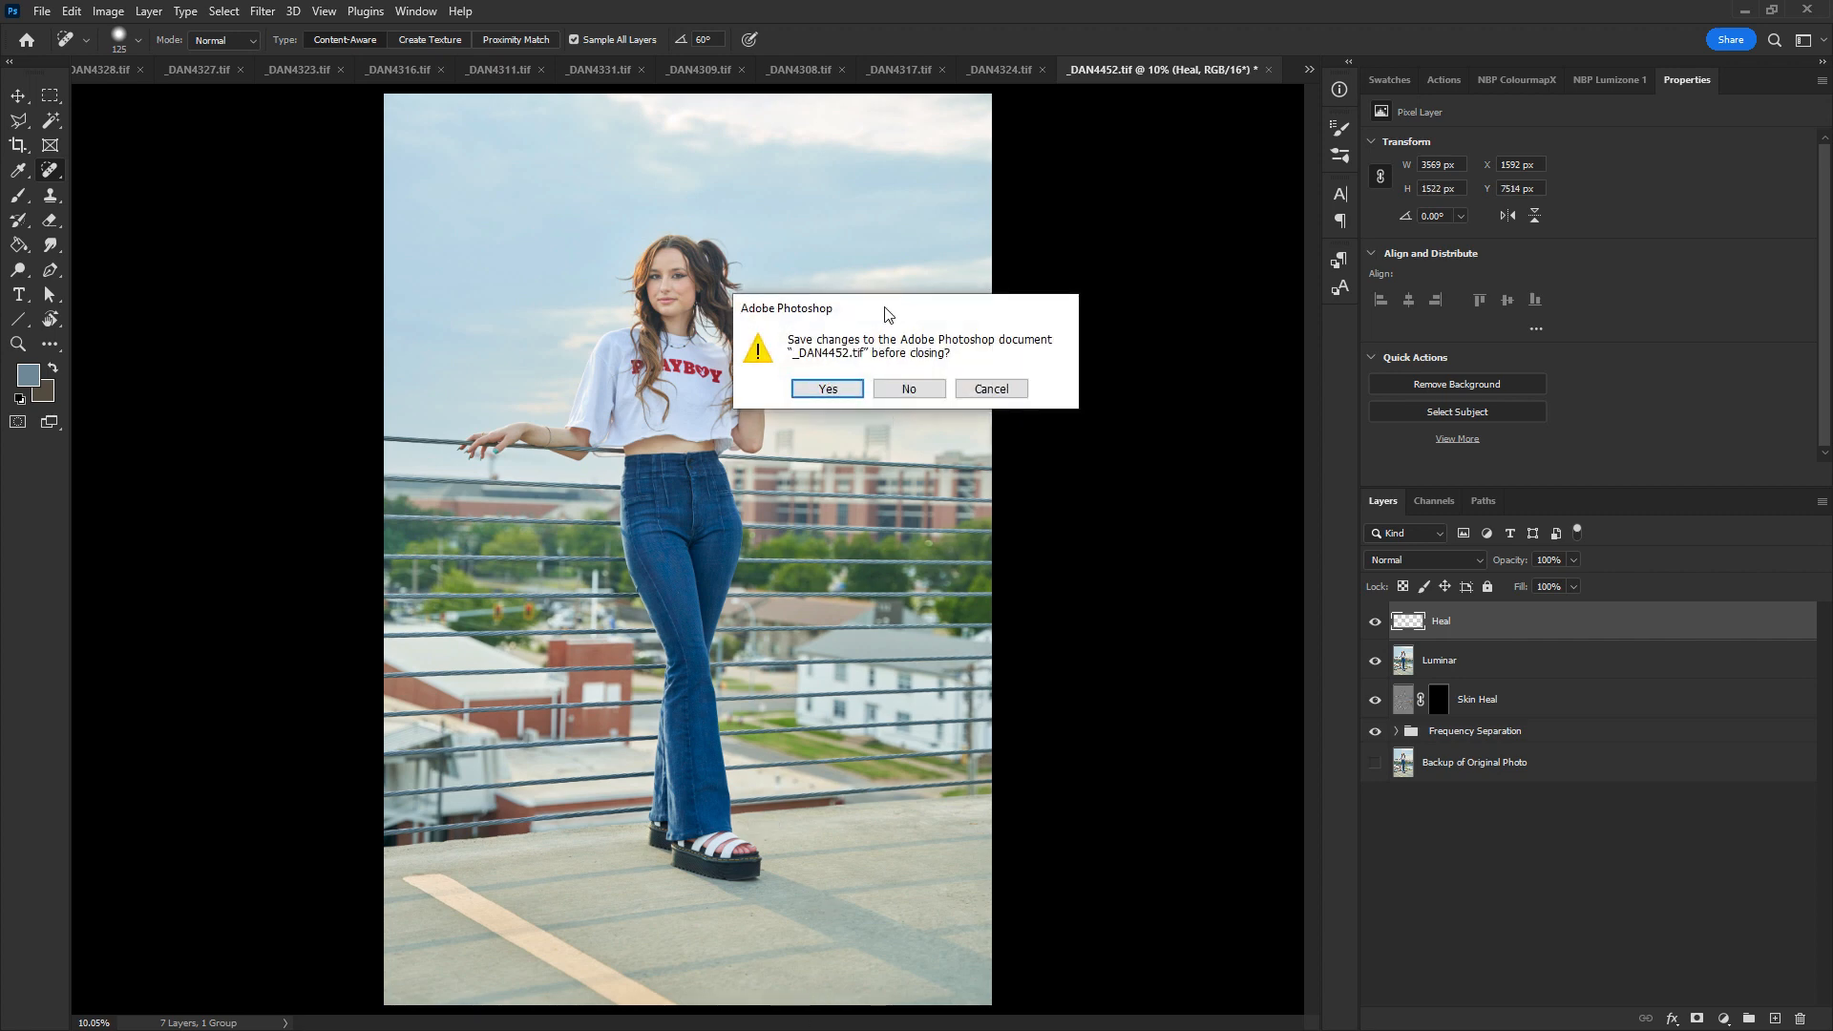
left_click(847, 385)
left_click(968, 70)
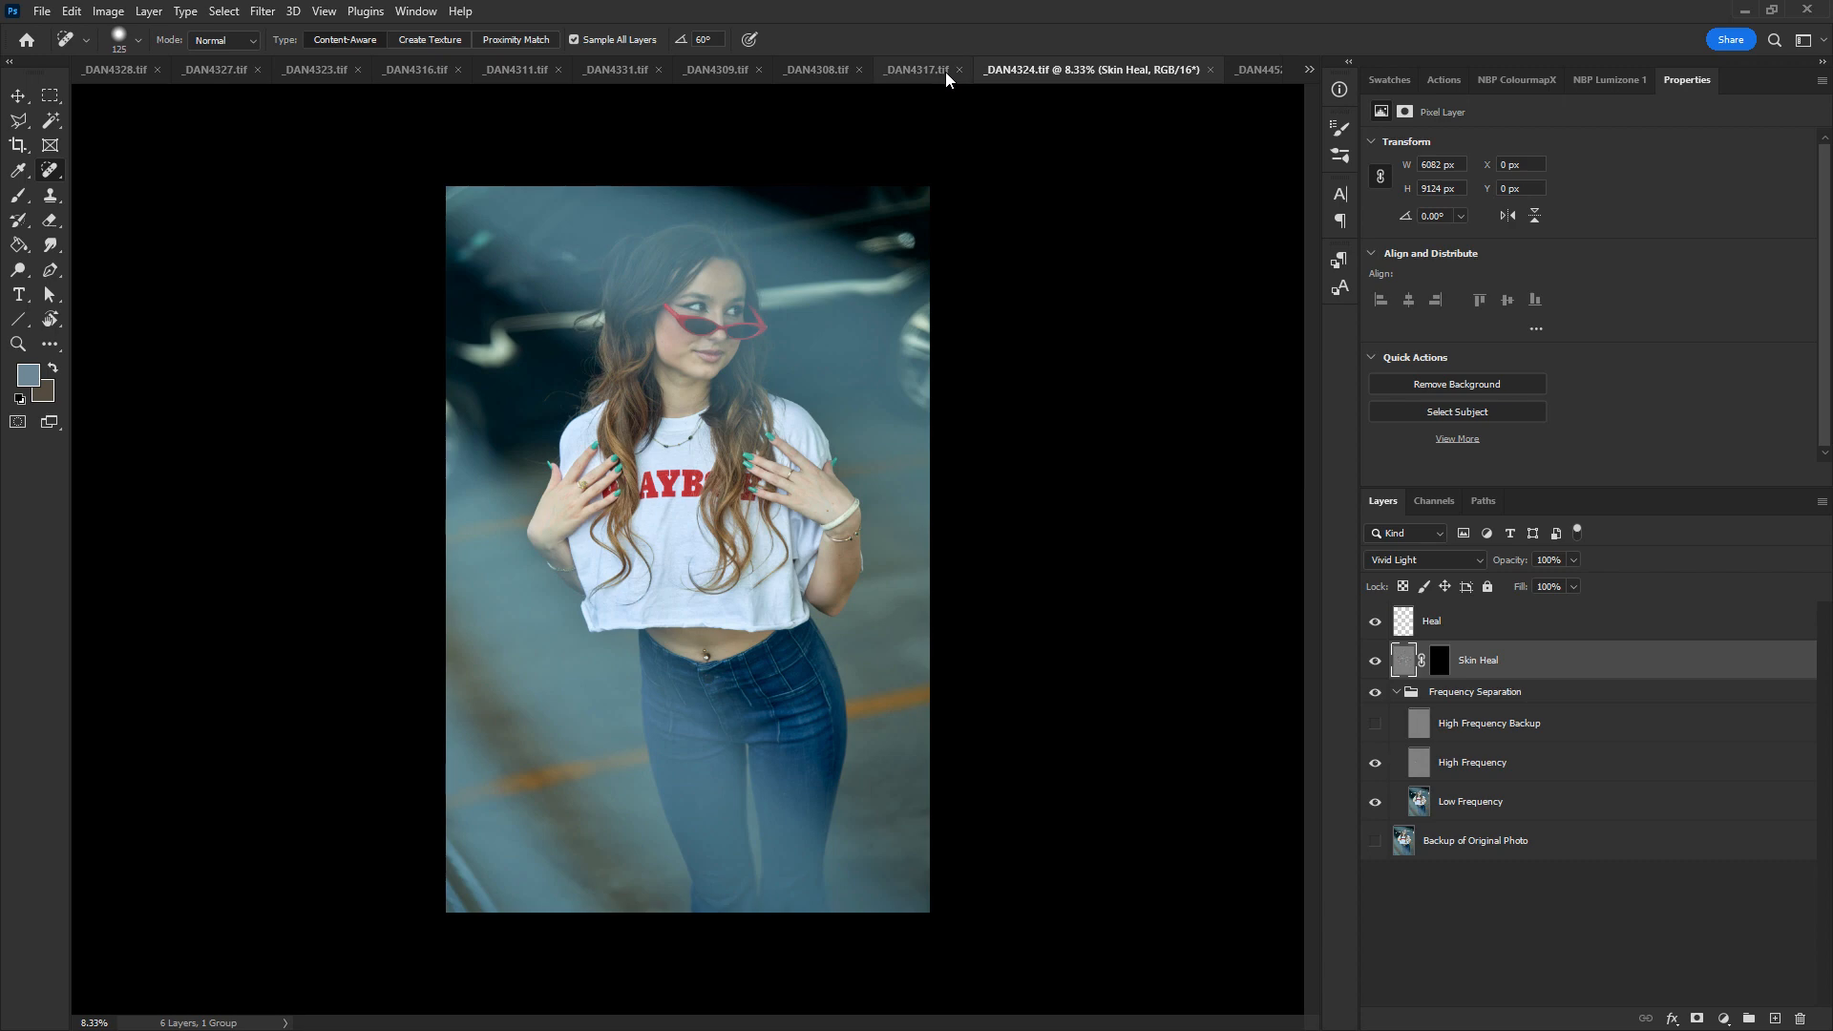
key("z")
triple_click(714, 298)
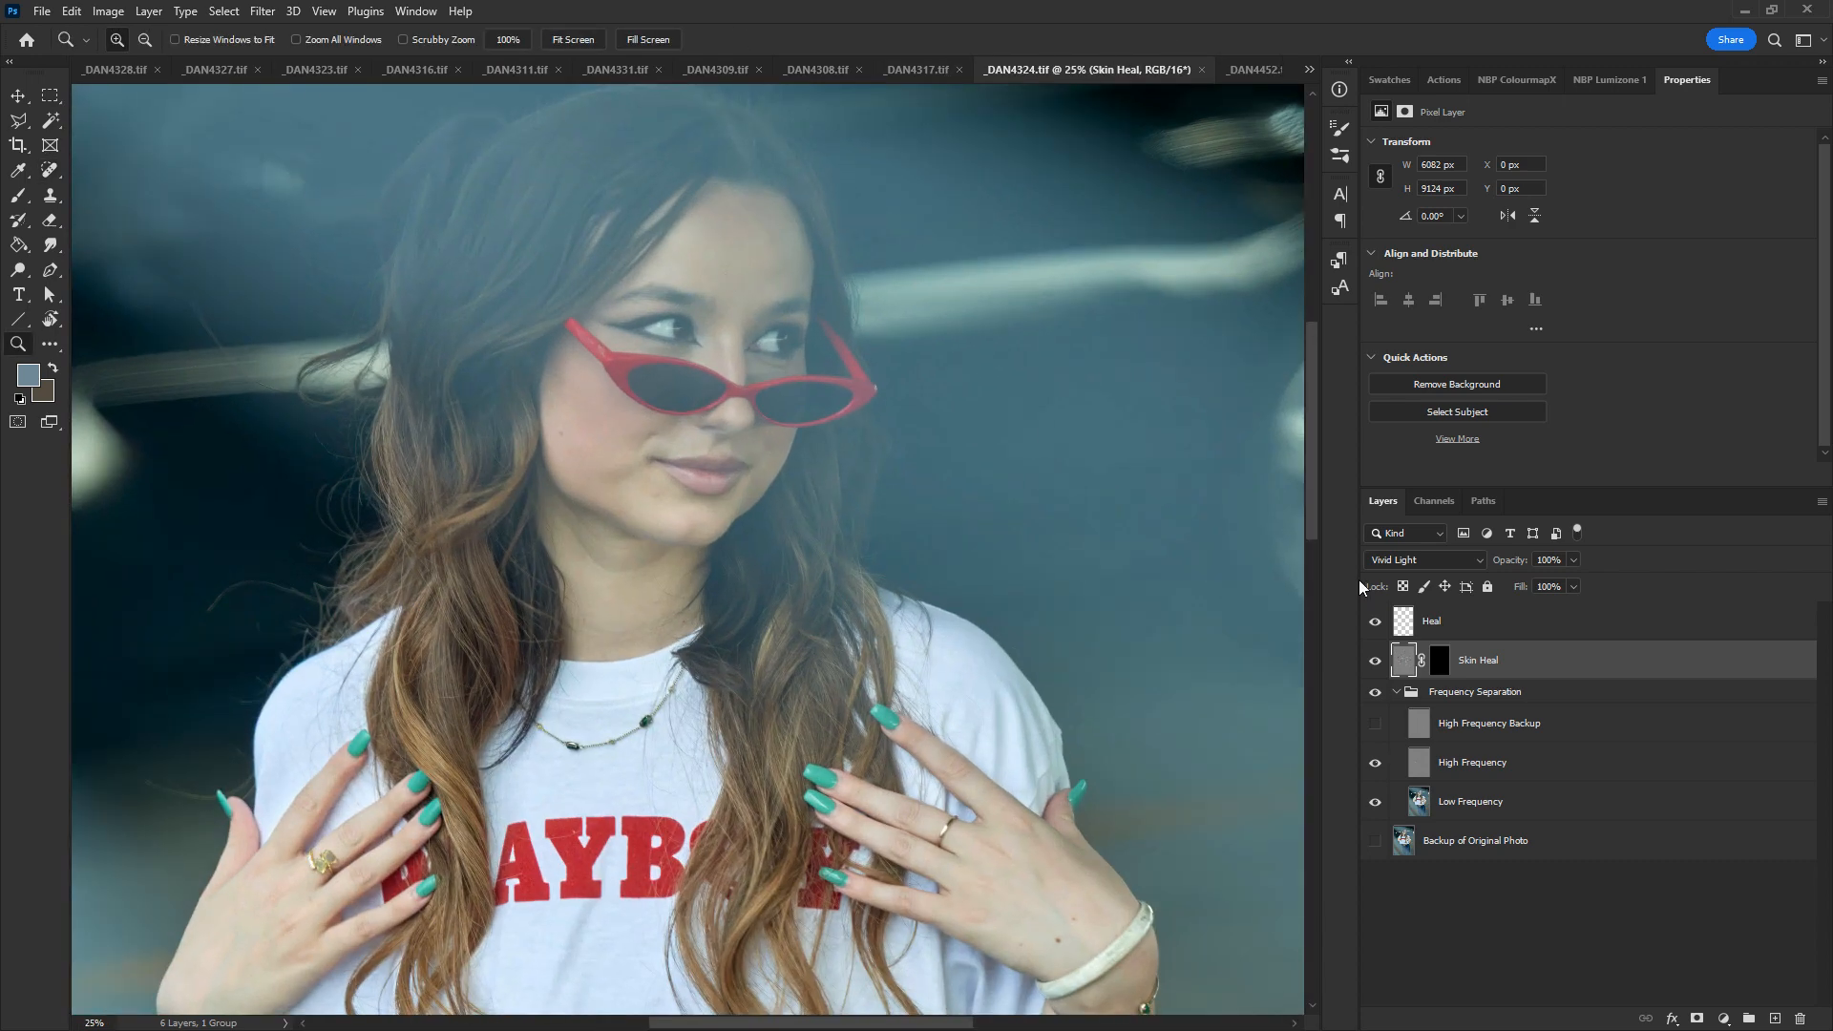
- Merge duplicates of all layers, from Heal down to Backup of Original Photo, into one top layer and apply the Luminar Neo filter
left_click(1398, 698)
left_click(1461, 639)
left_click(1463, 725, "shift")
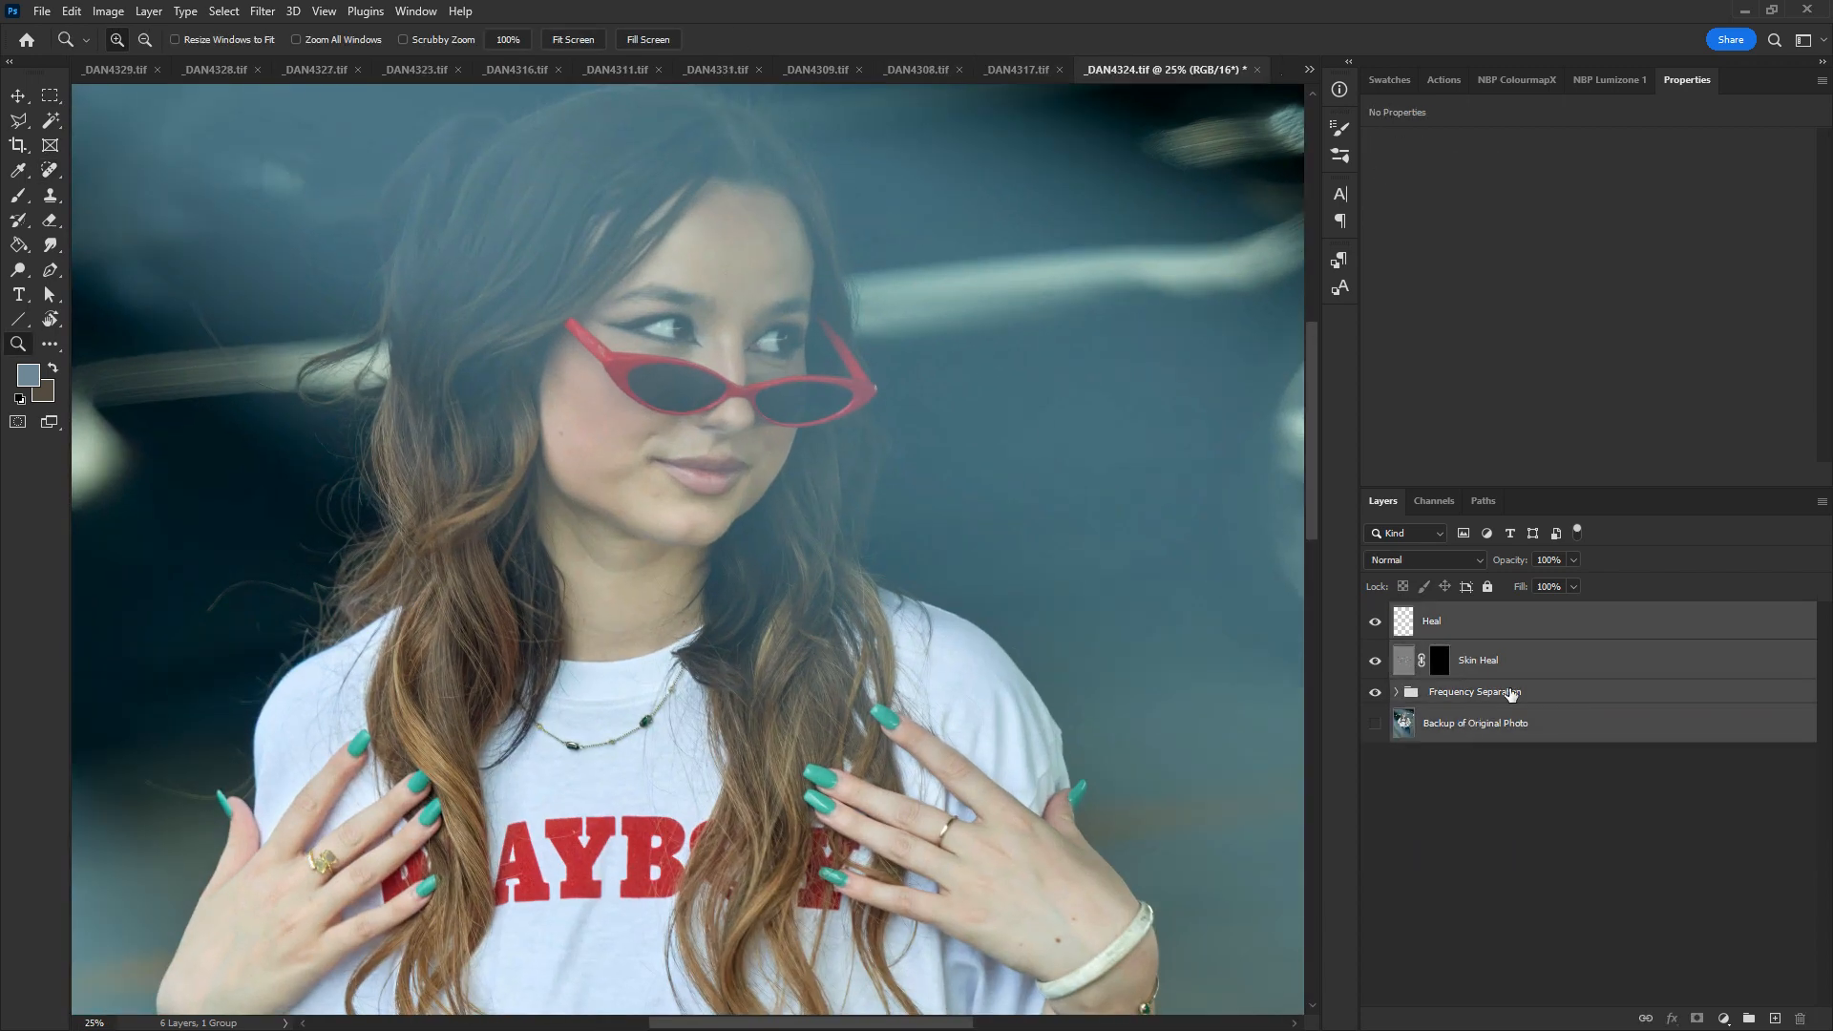
left_click_drag(1056, 614, 1117, 764)
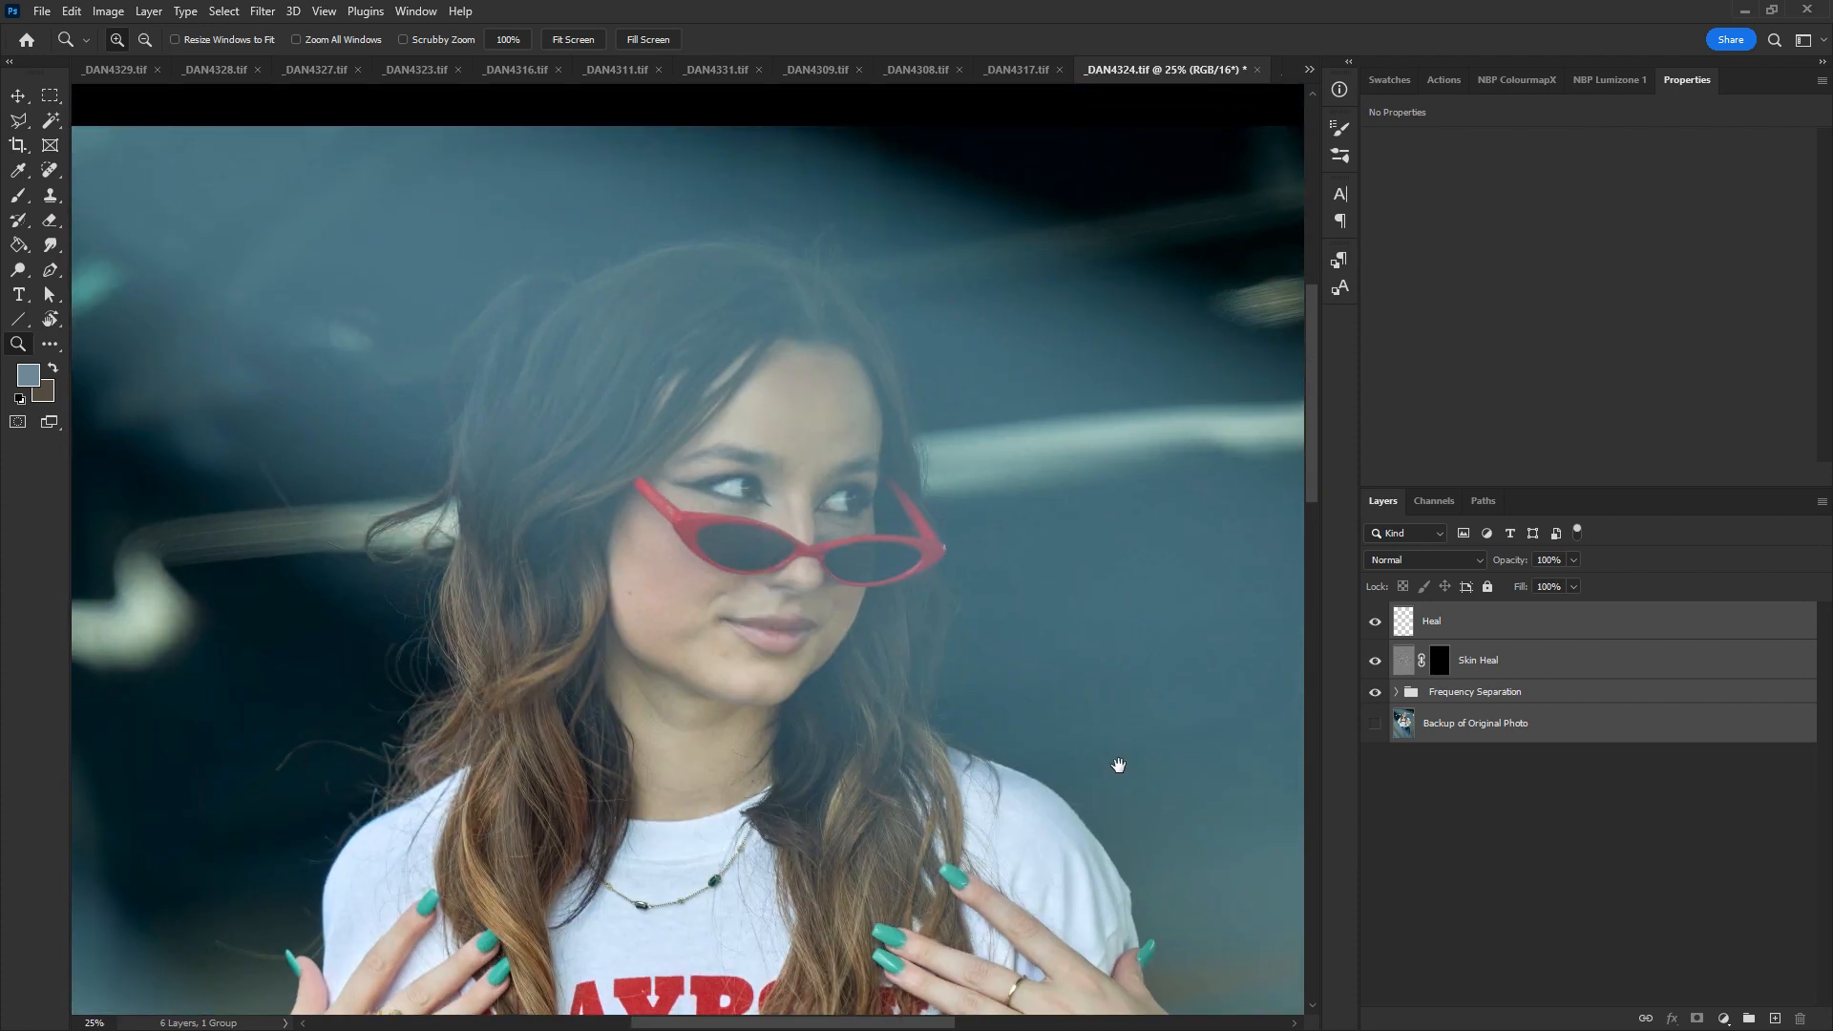
left_click_drag(1575, 628, 1774, 1016)
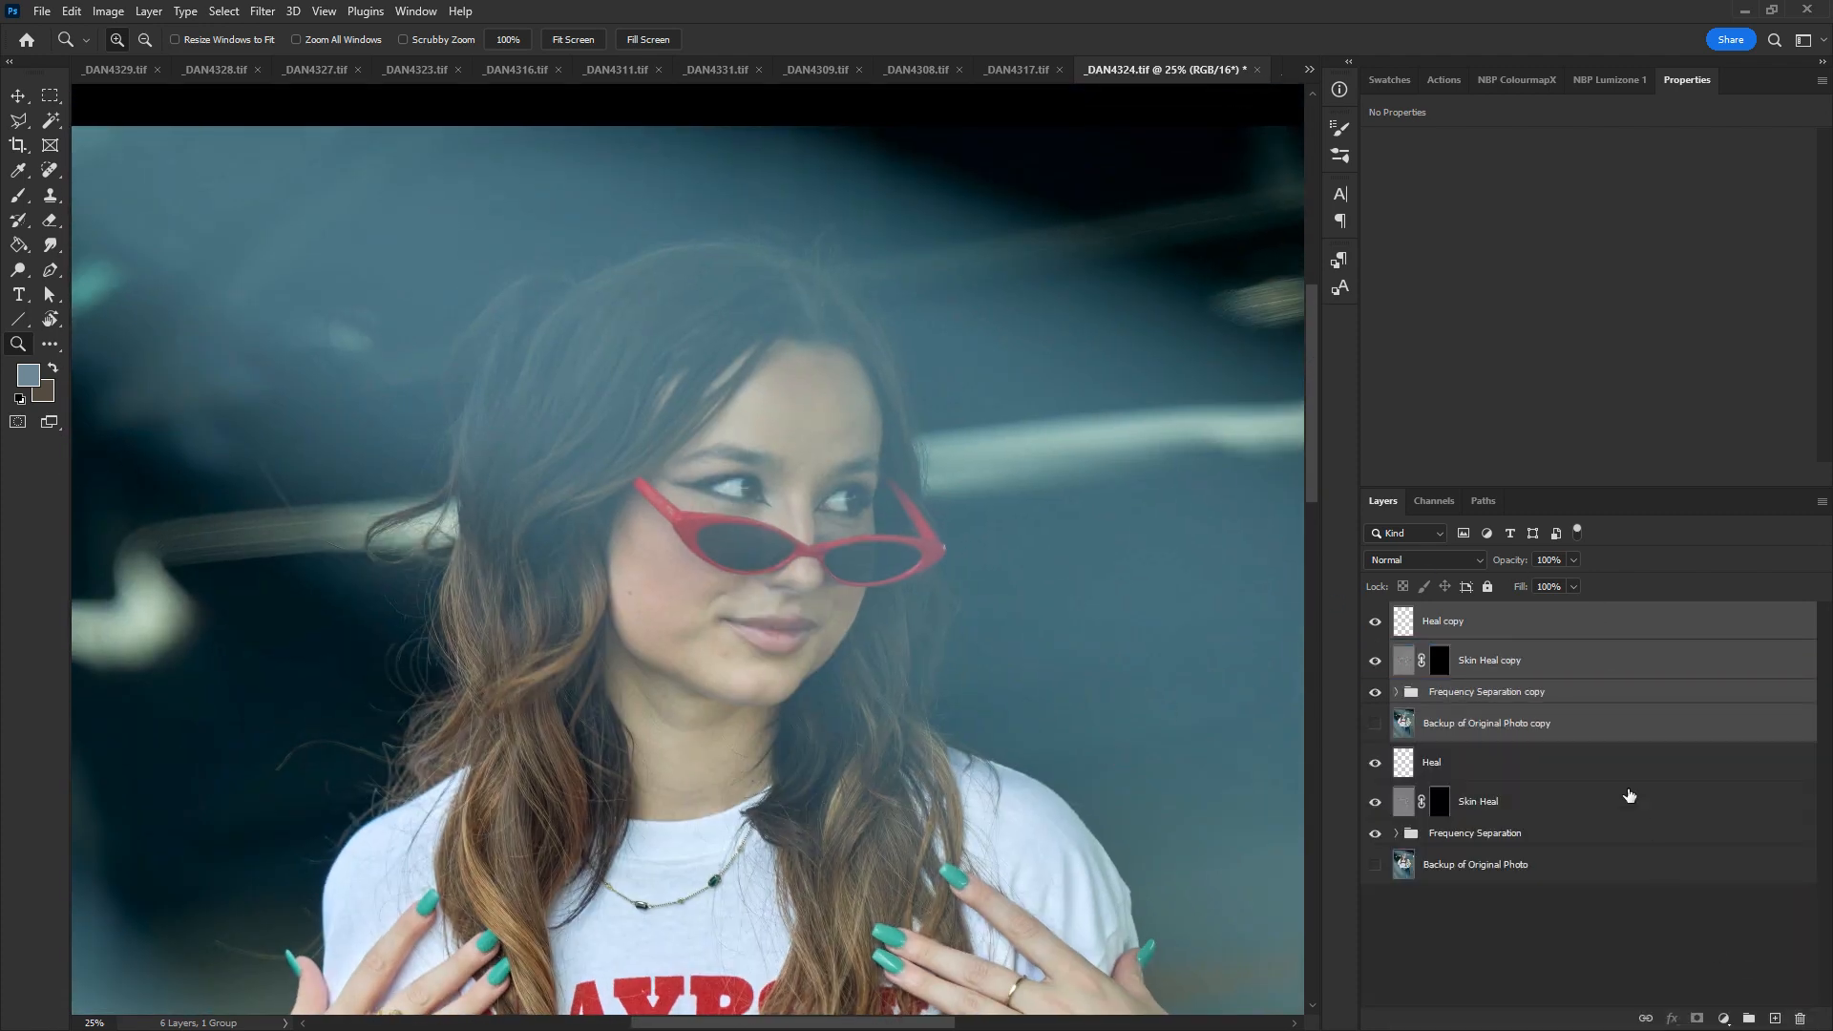
key("ctrl+e")
left_click(263, 11)
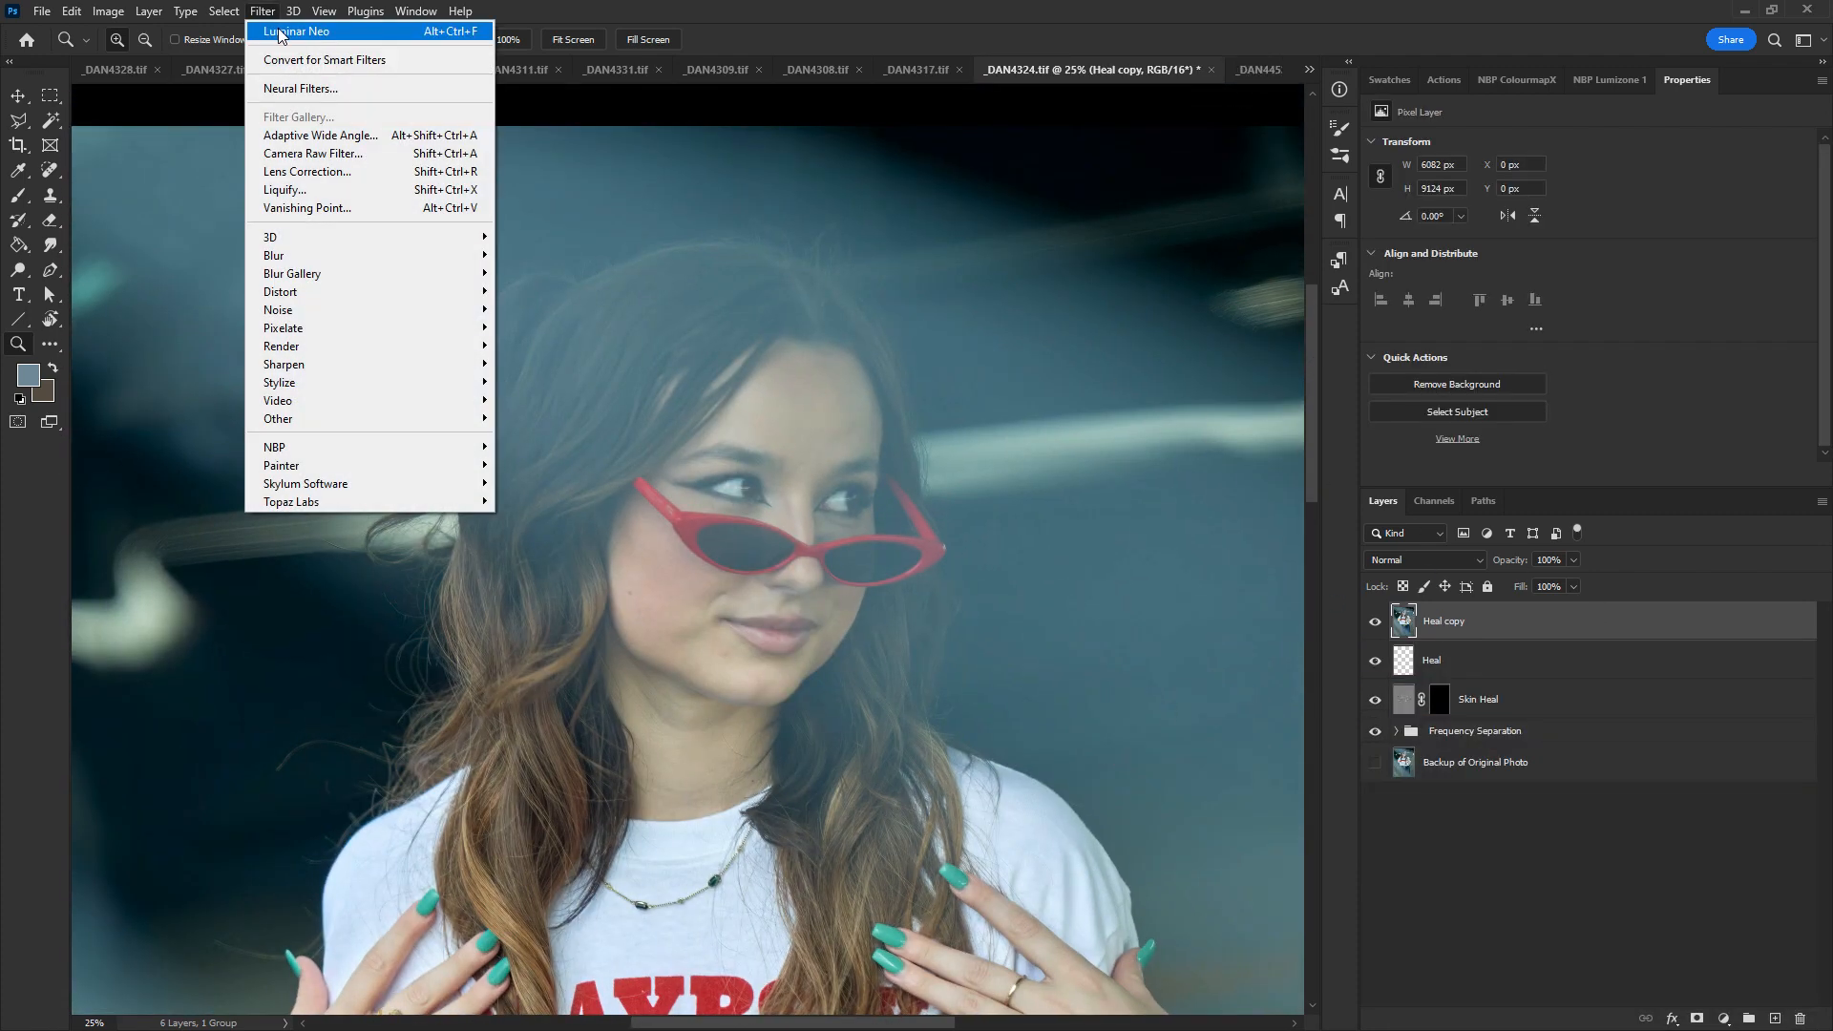
left_click(284, 31)
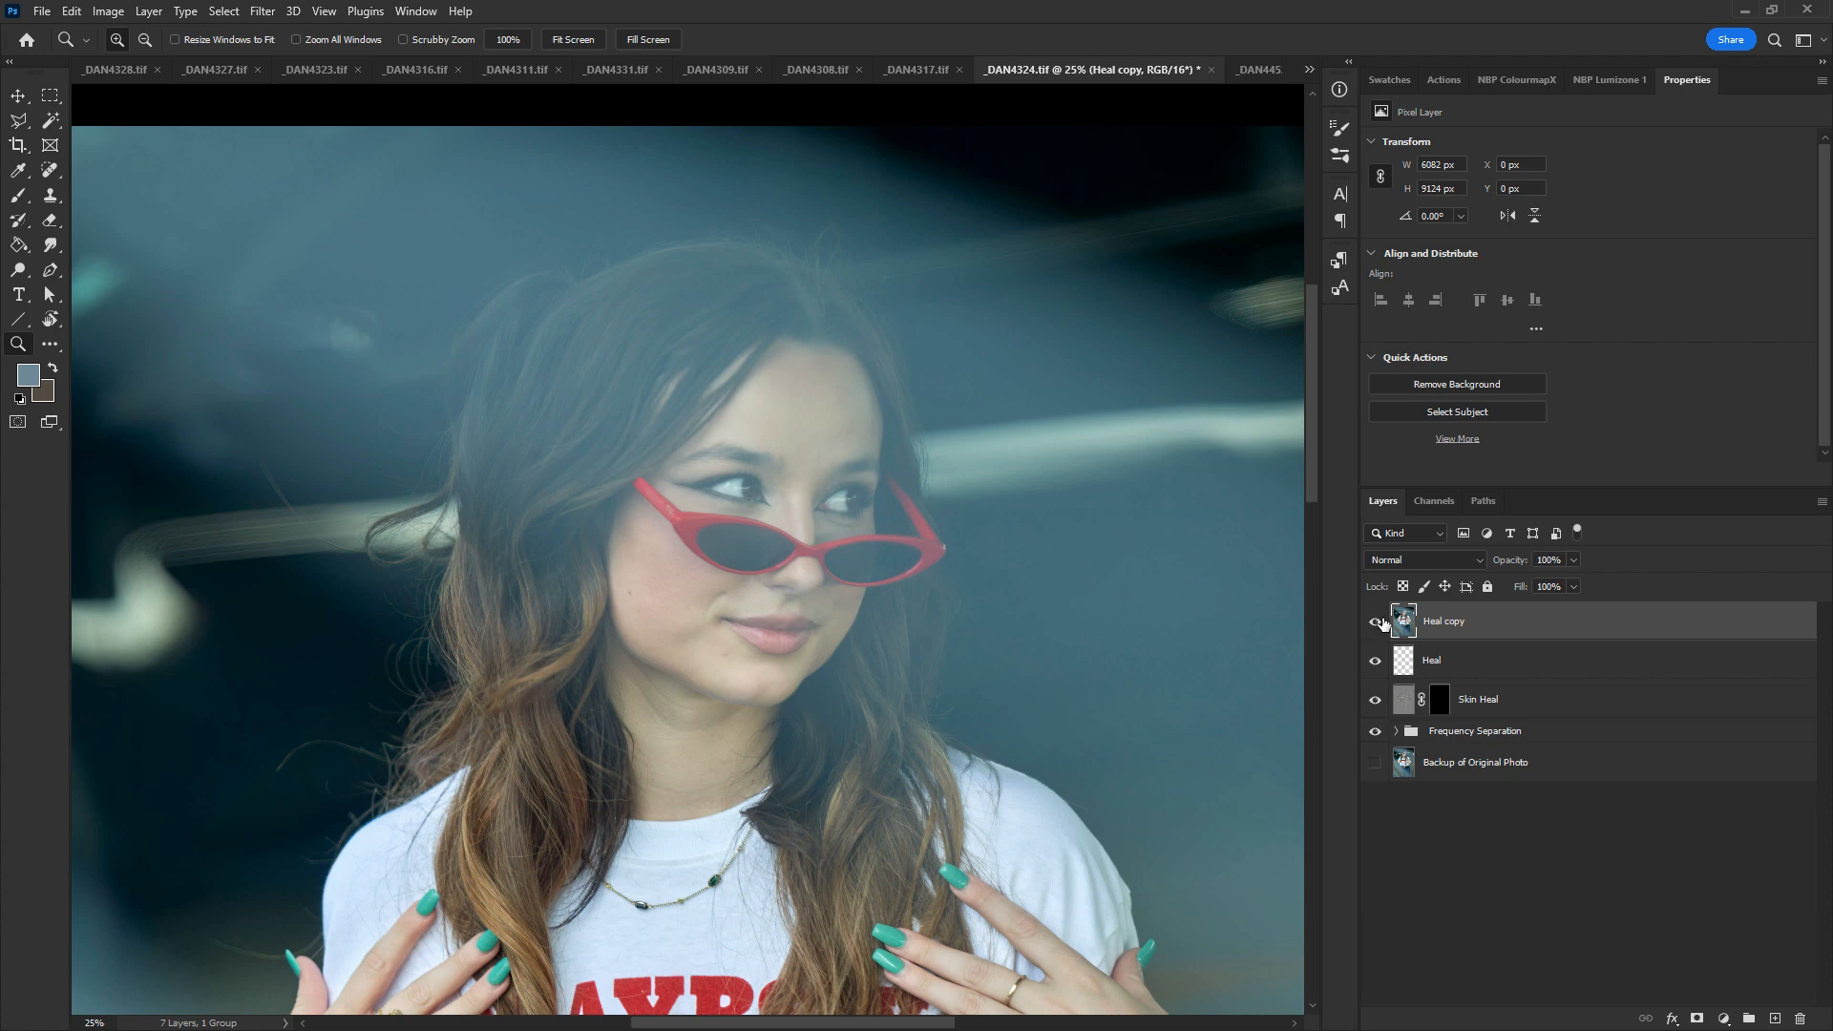
- Compare the whole photo with and without the Luminar-processed top layer
left_click(1376, 622)
key("ctrl+minus")
key("ctrl+minus")
key("ctrl+minus")
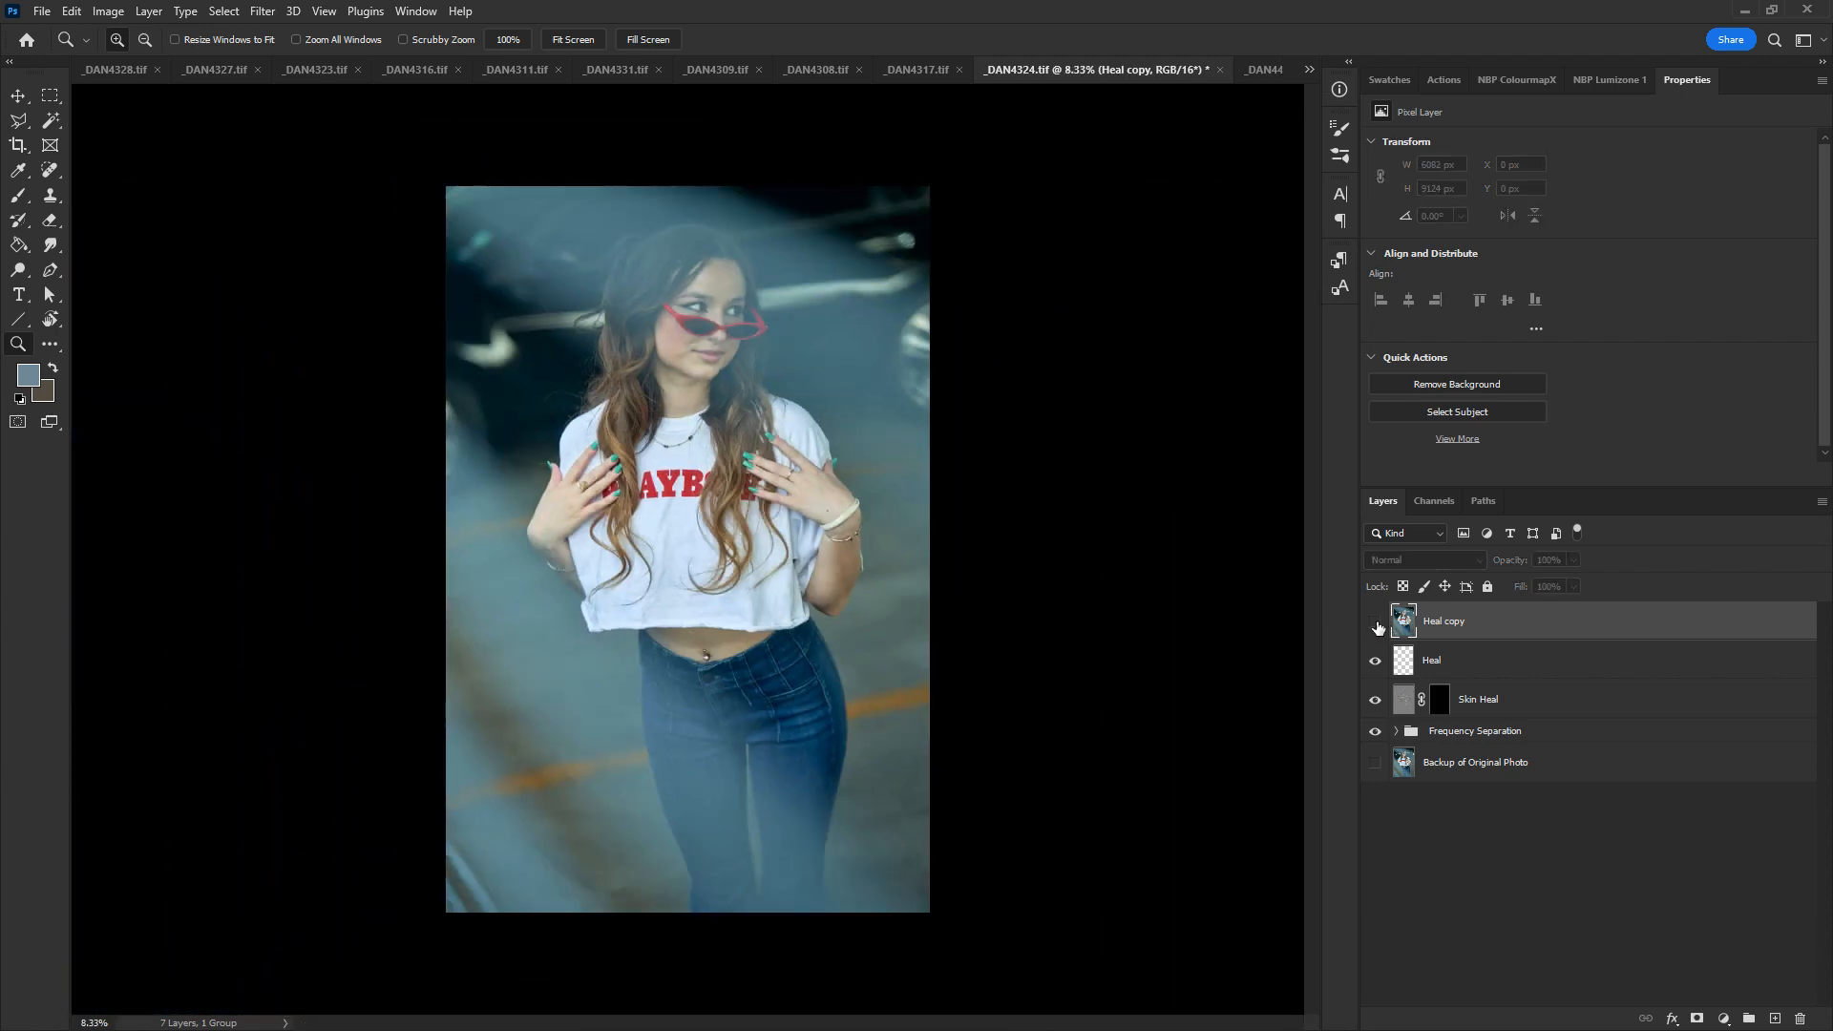
left_click(1375, 623)
left_click(1376, 623)
left_click(1376, 622)
left_click(1376, 623)
left_click(1375, 622)
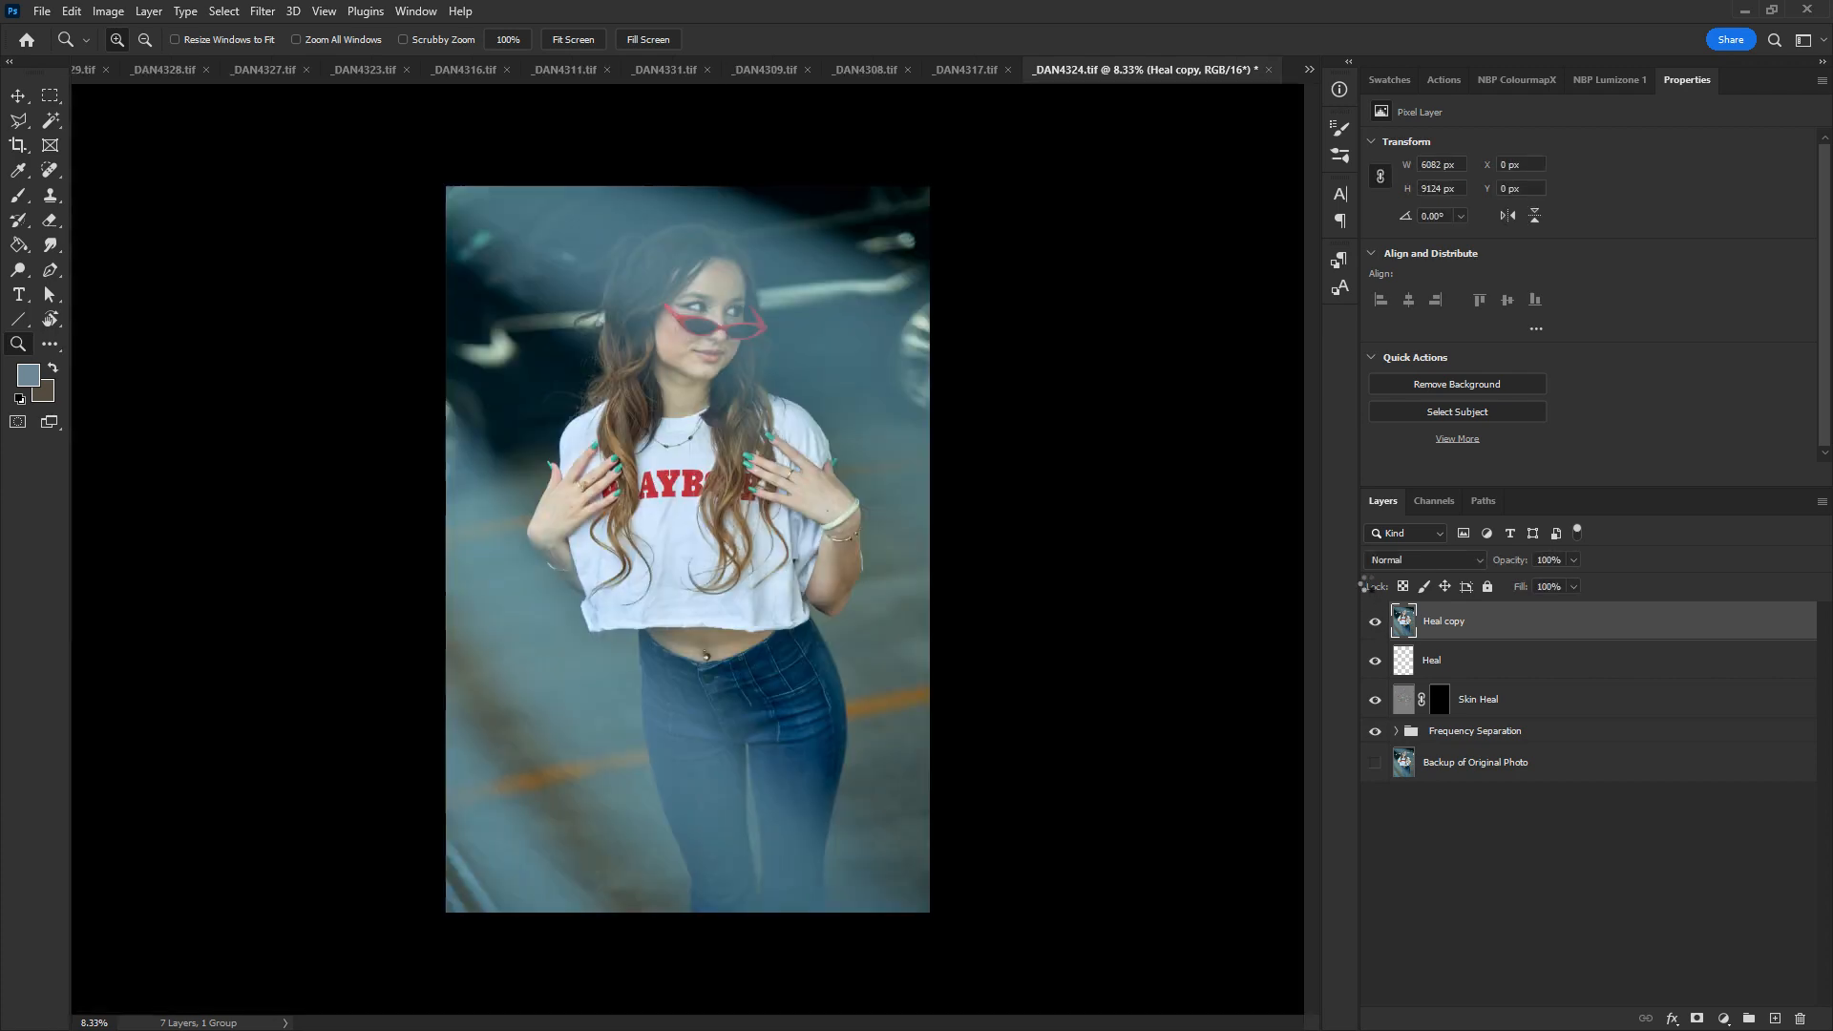
- Rename the processed top layer as Luminar, and save and close _DAN4324.tif
double_click(1455, 622)
key("BackSpace")
type("Luminar")
key("Return")
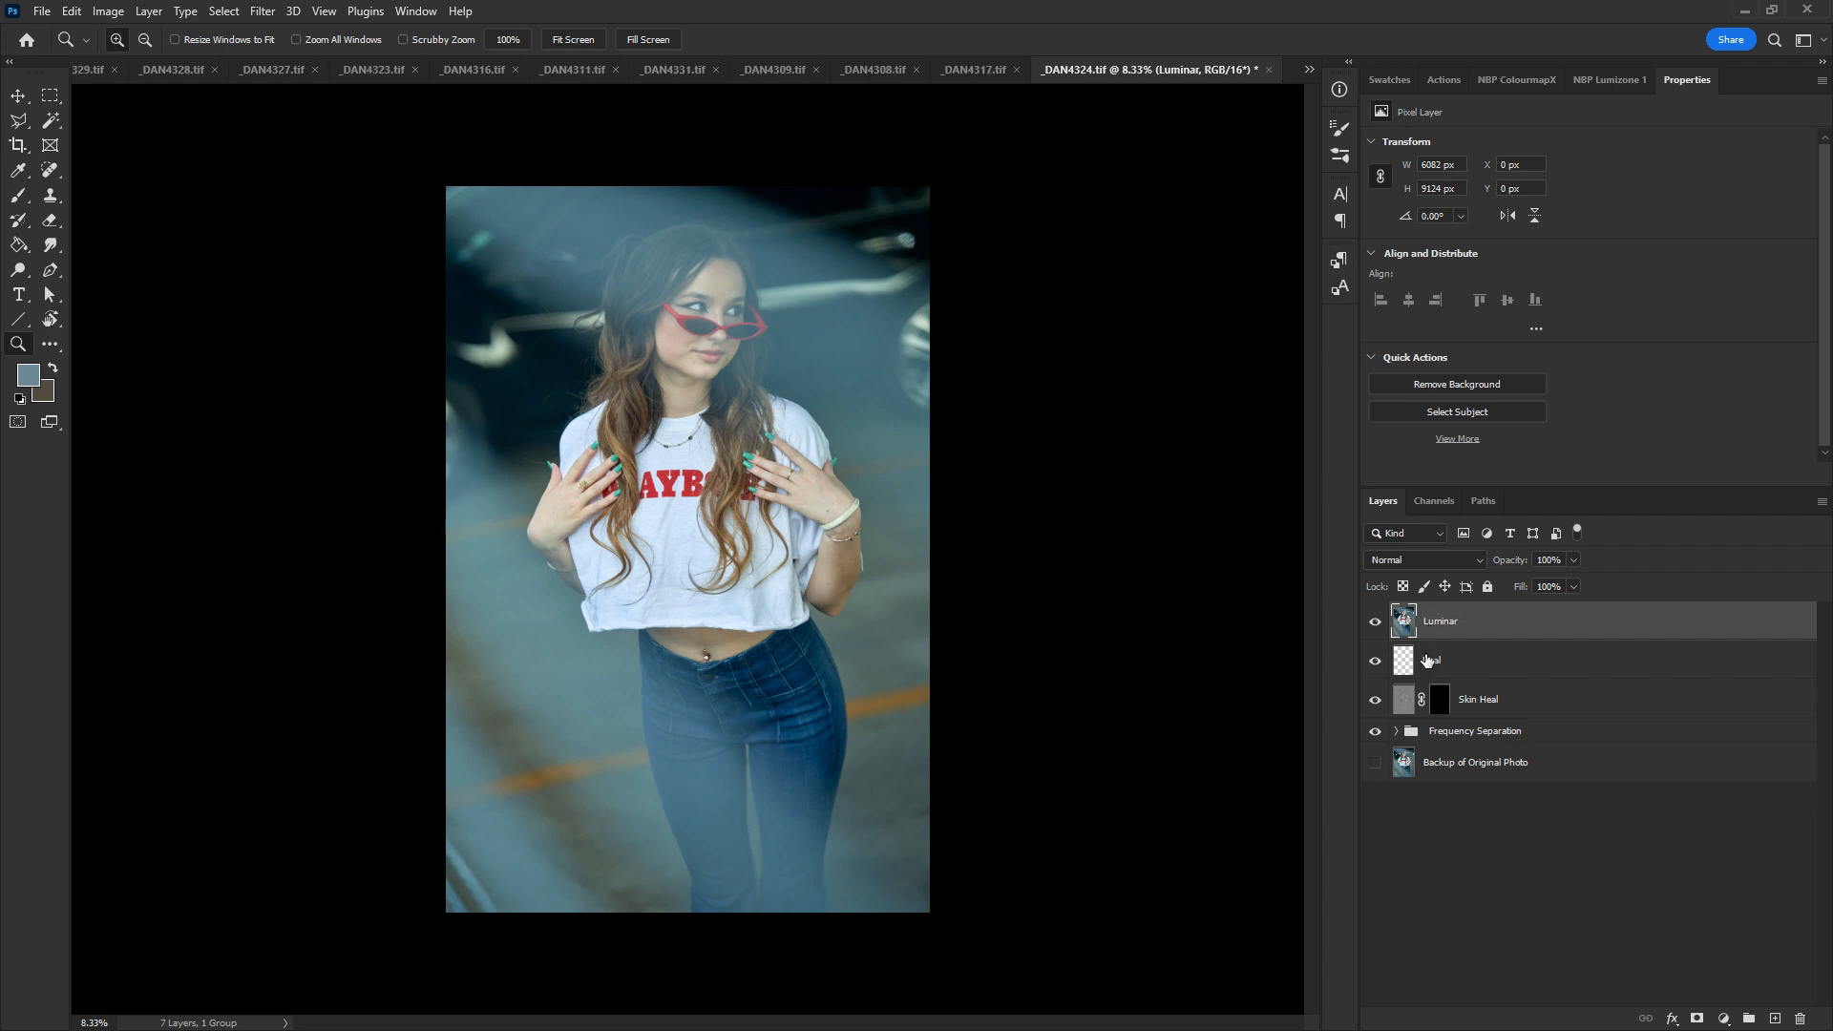
key("ctrl+w")
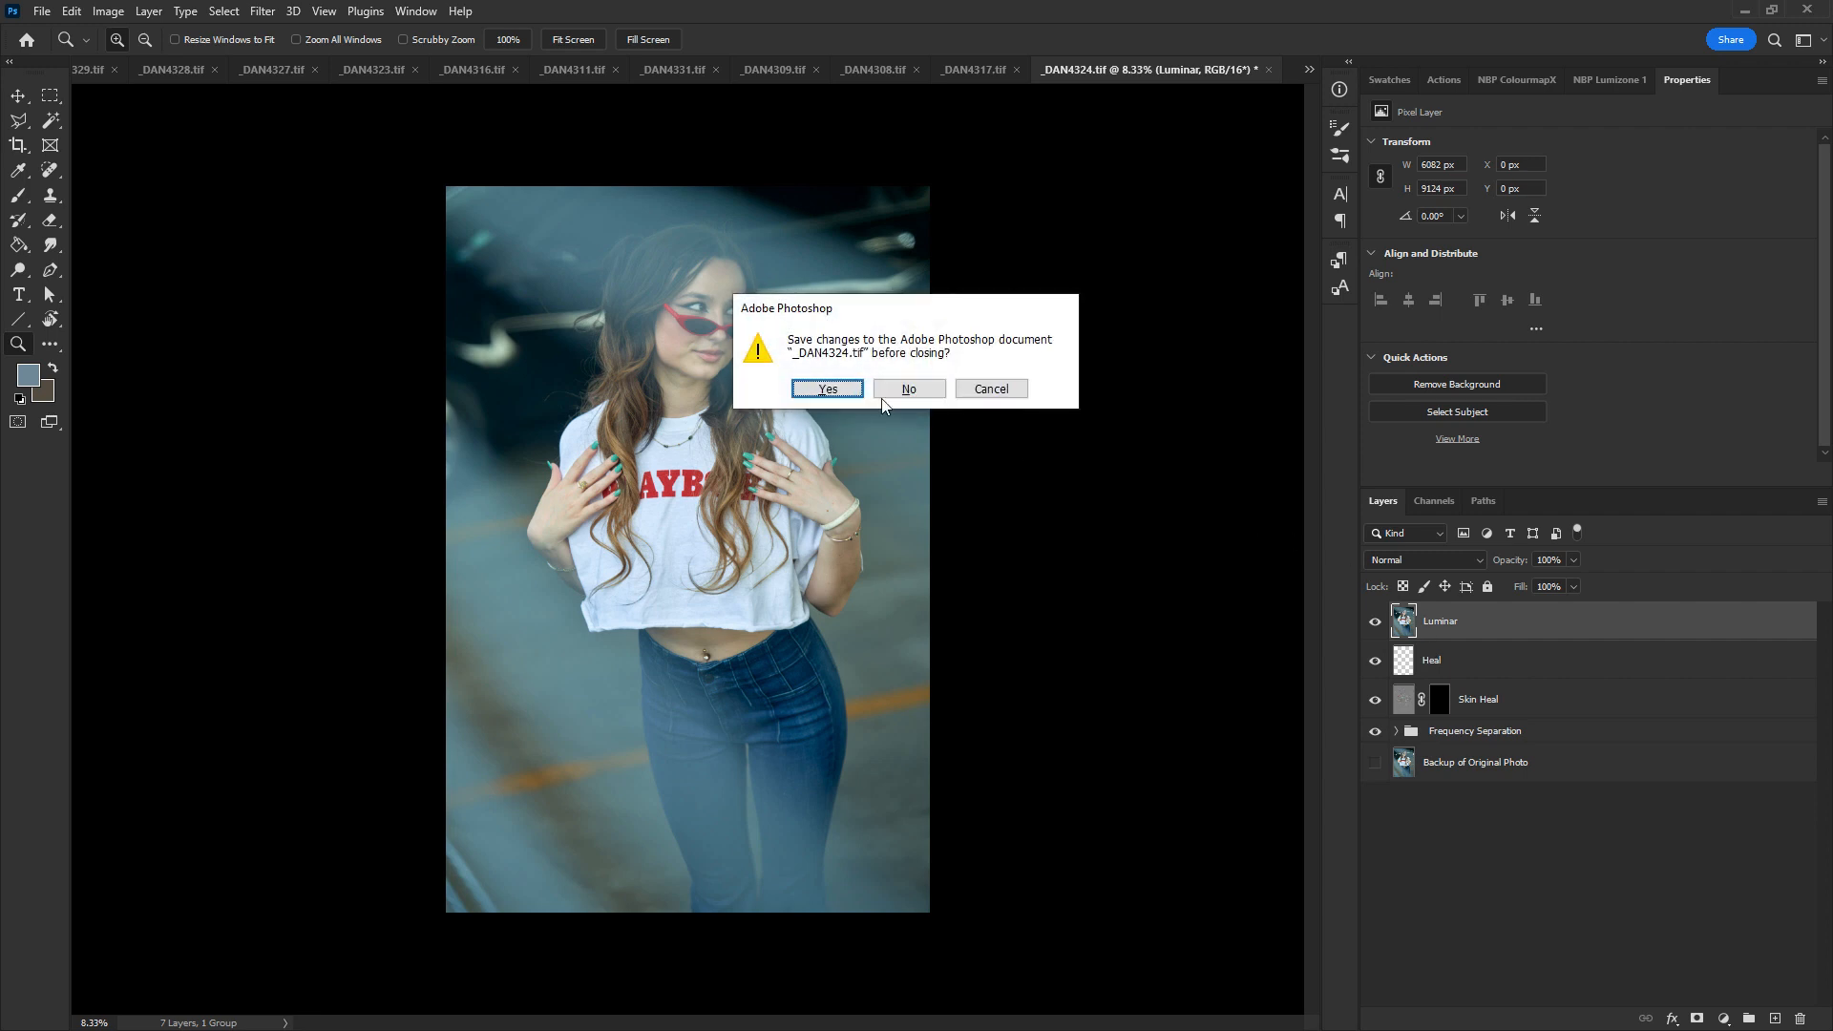
left_click(828, 389)
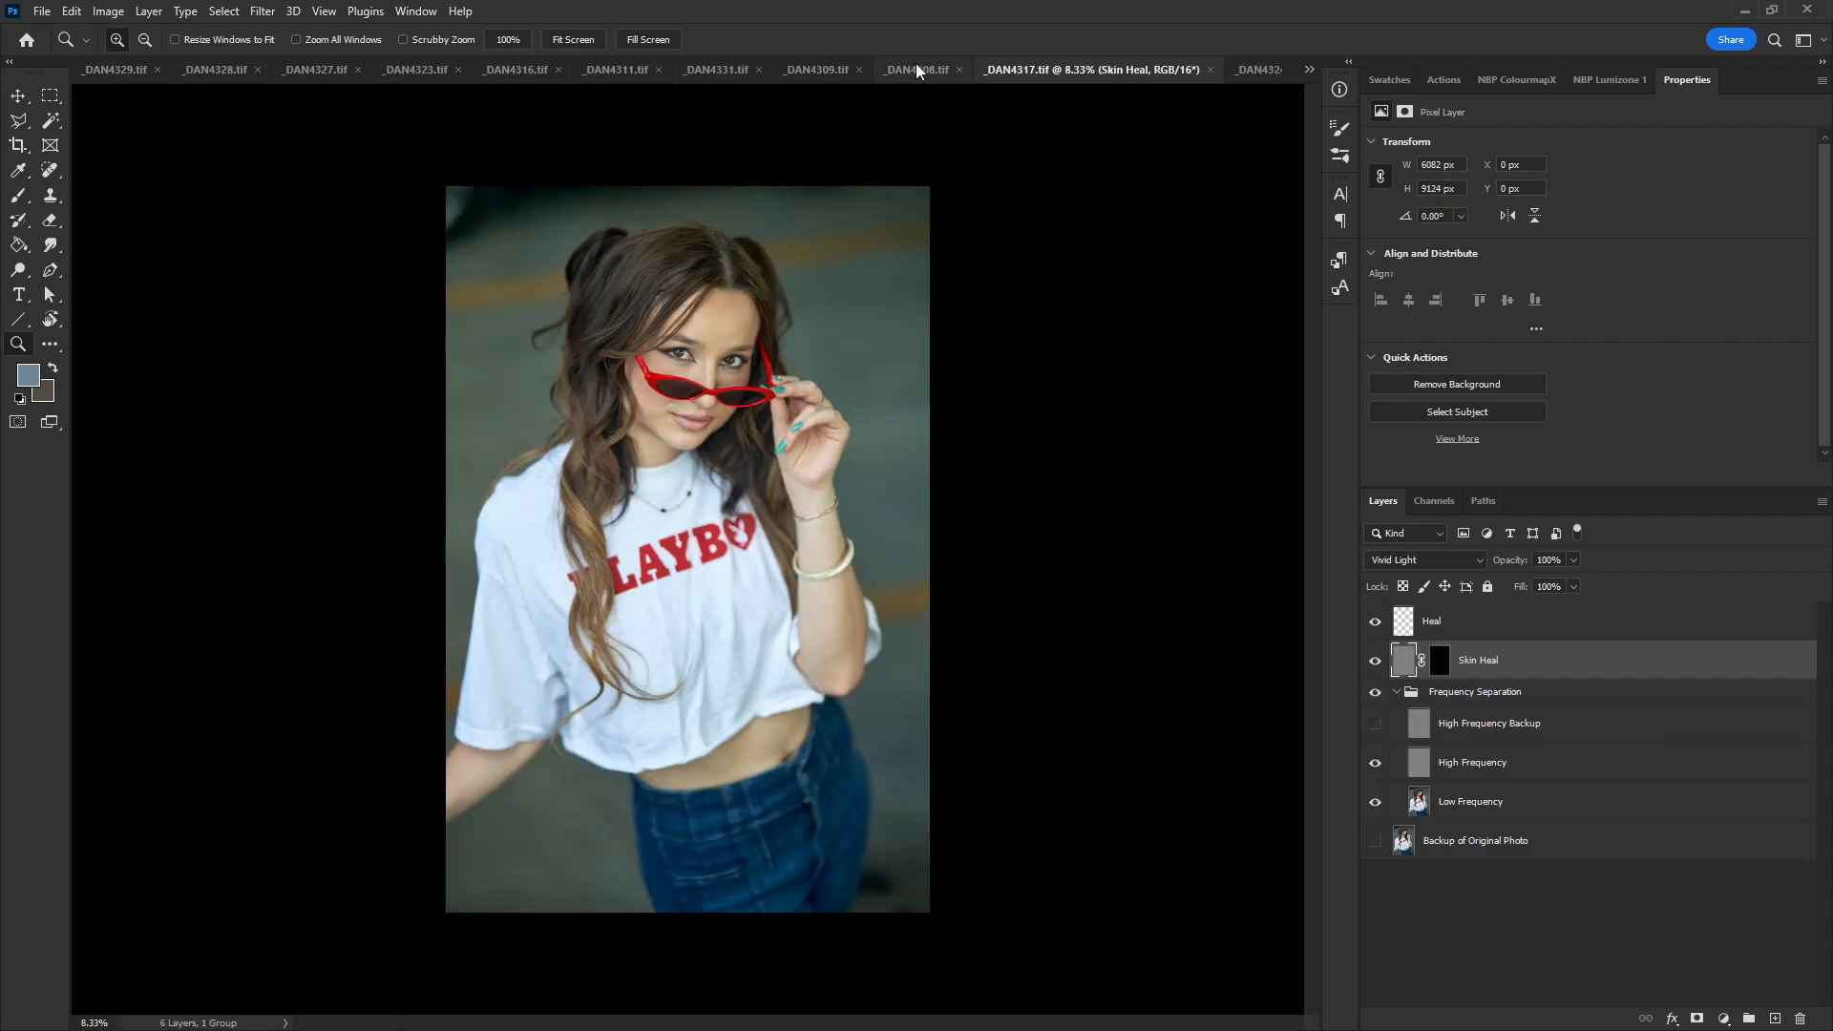
- In _DAN4317.tif, merge duplicates of all layers into one top layer and apply the Luminar Neo filter to it
left_click(1405, 692)
left_click(1396, 691)
left_click(1459, 635)
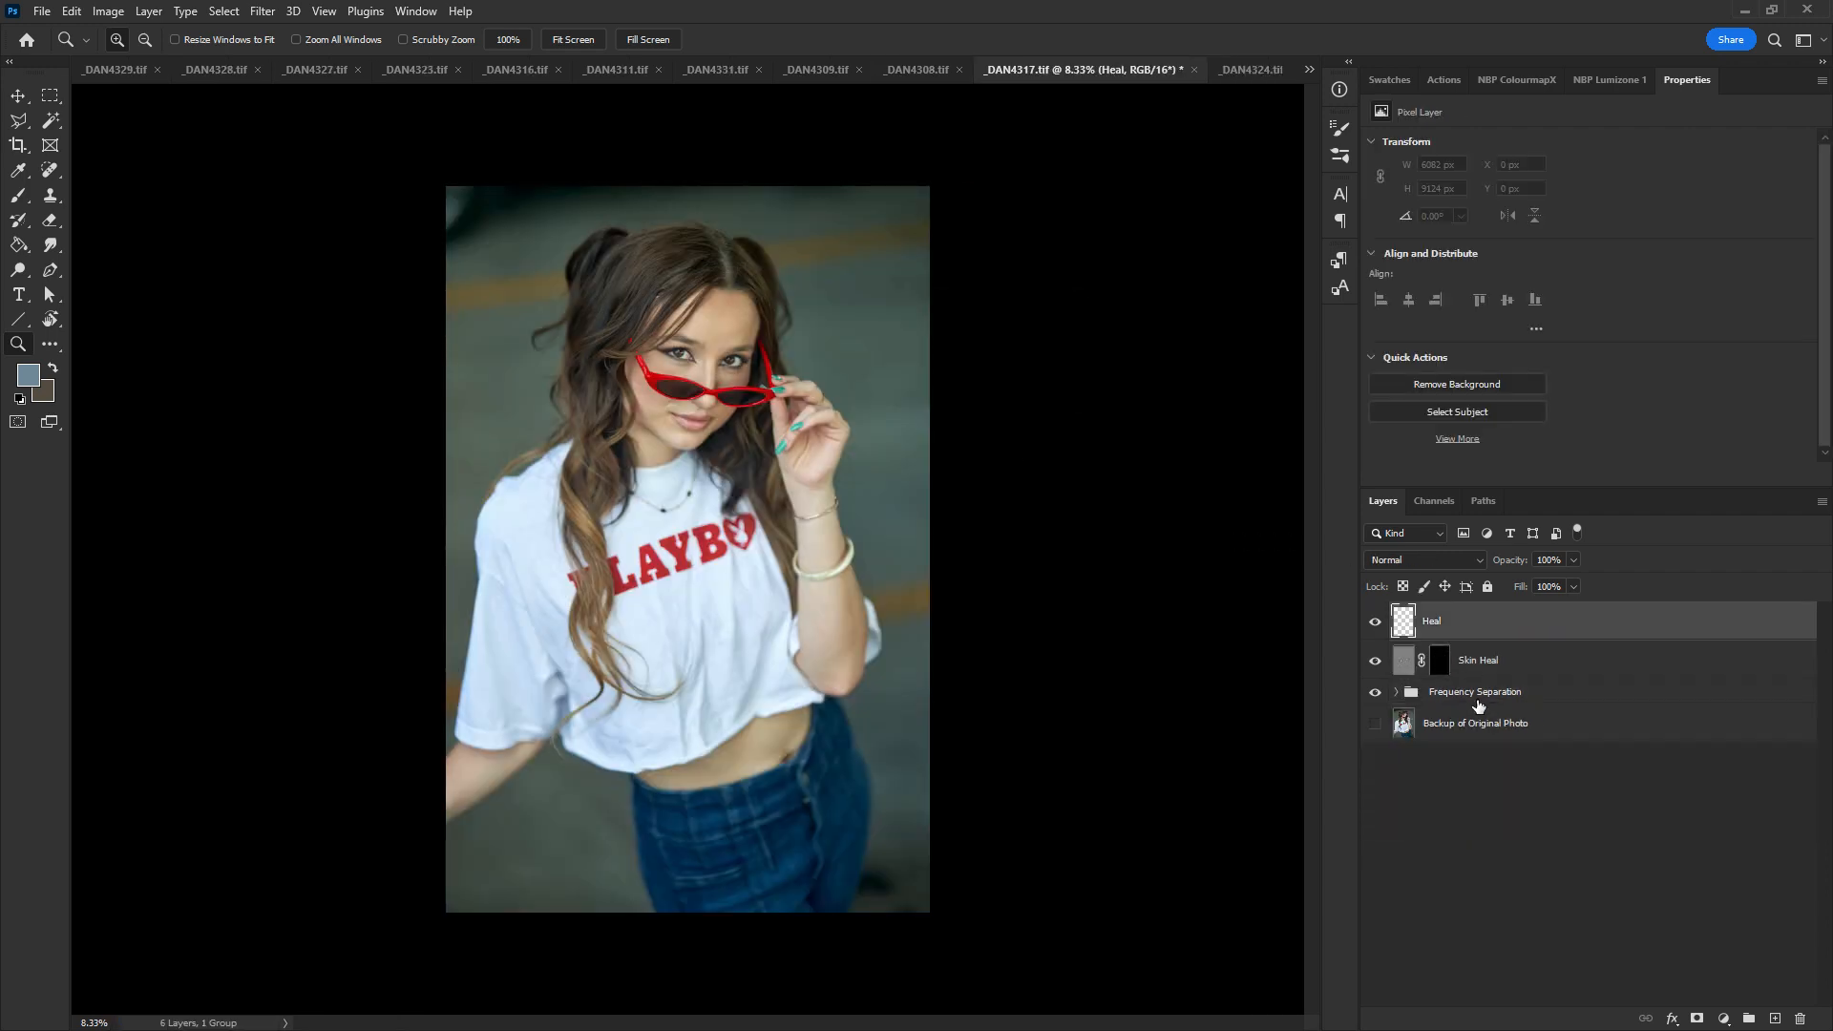
left_click(1524, 722, "shift")
mouse_move(1524, 728)
left_mouse_down()
mouse_move(1710, 876)
mouse_move(1771, 1018)
left_mouse_up()
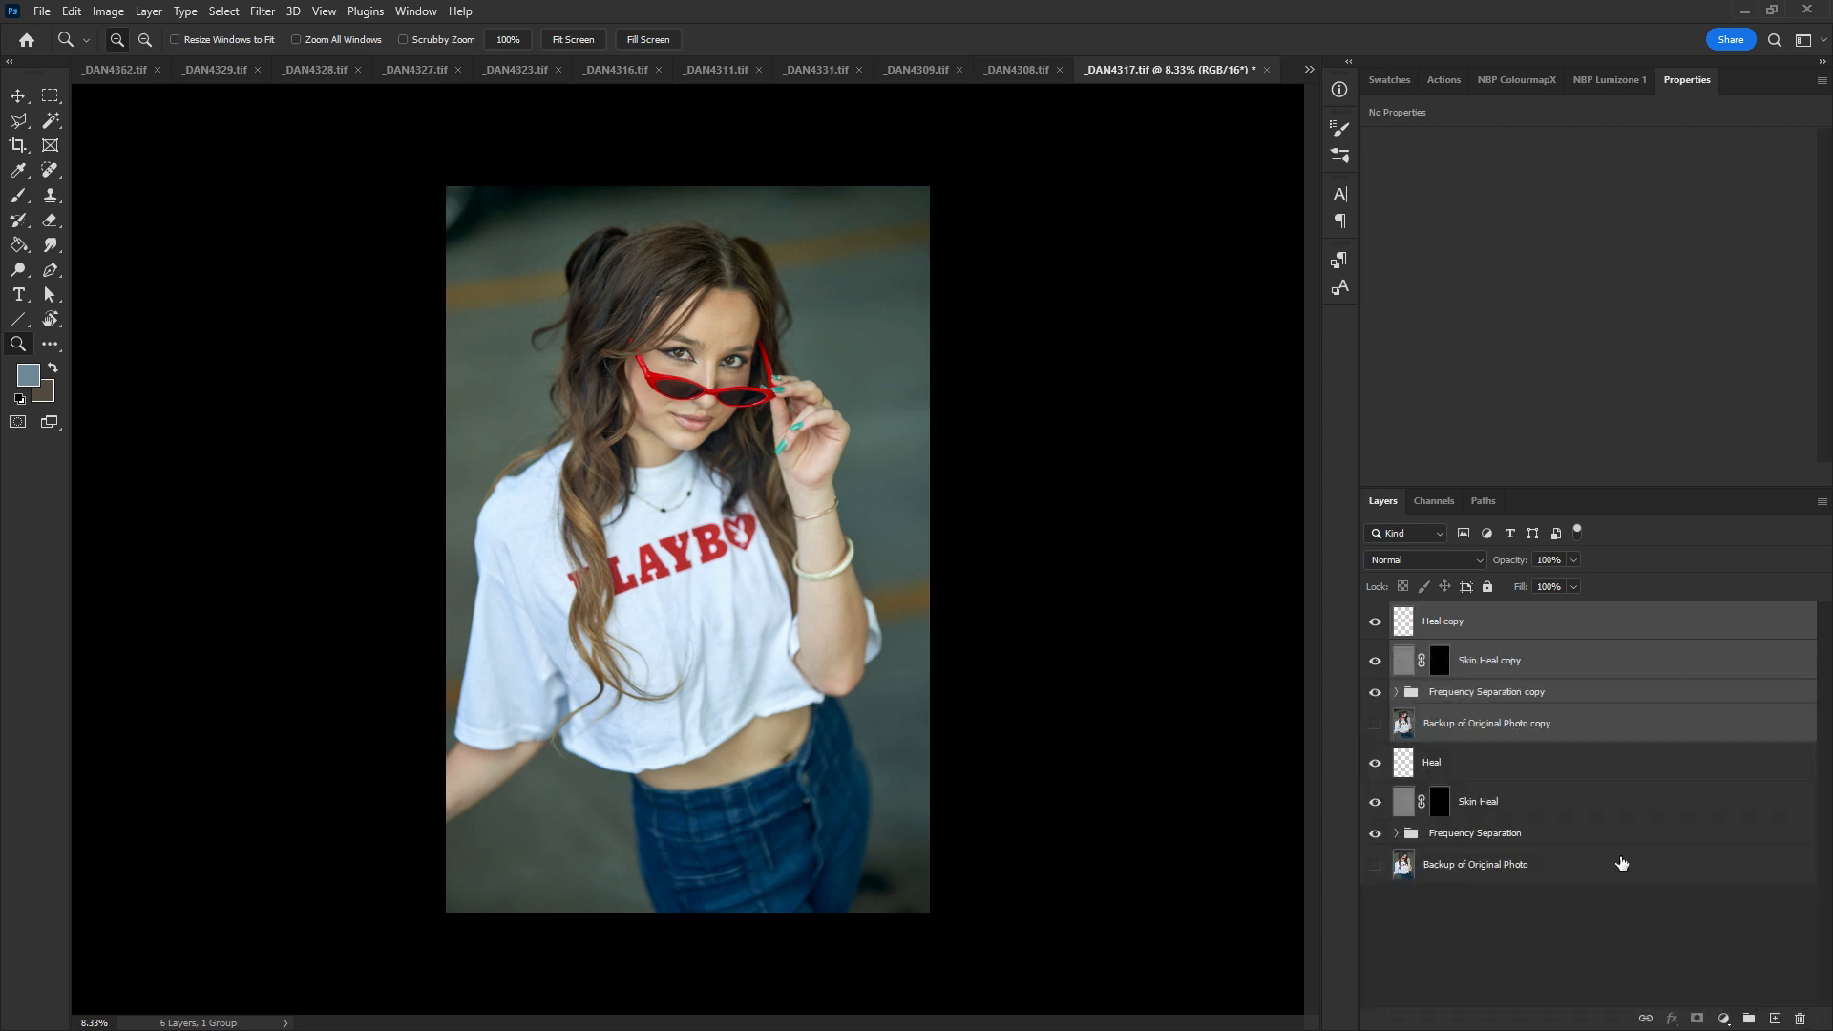
key("ctrl+e")
left_click(261, 12)
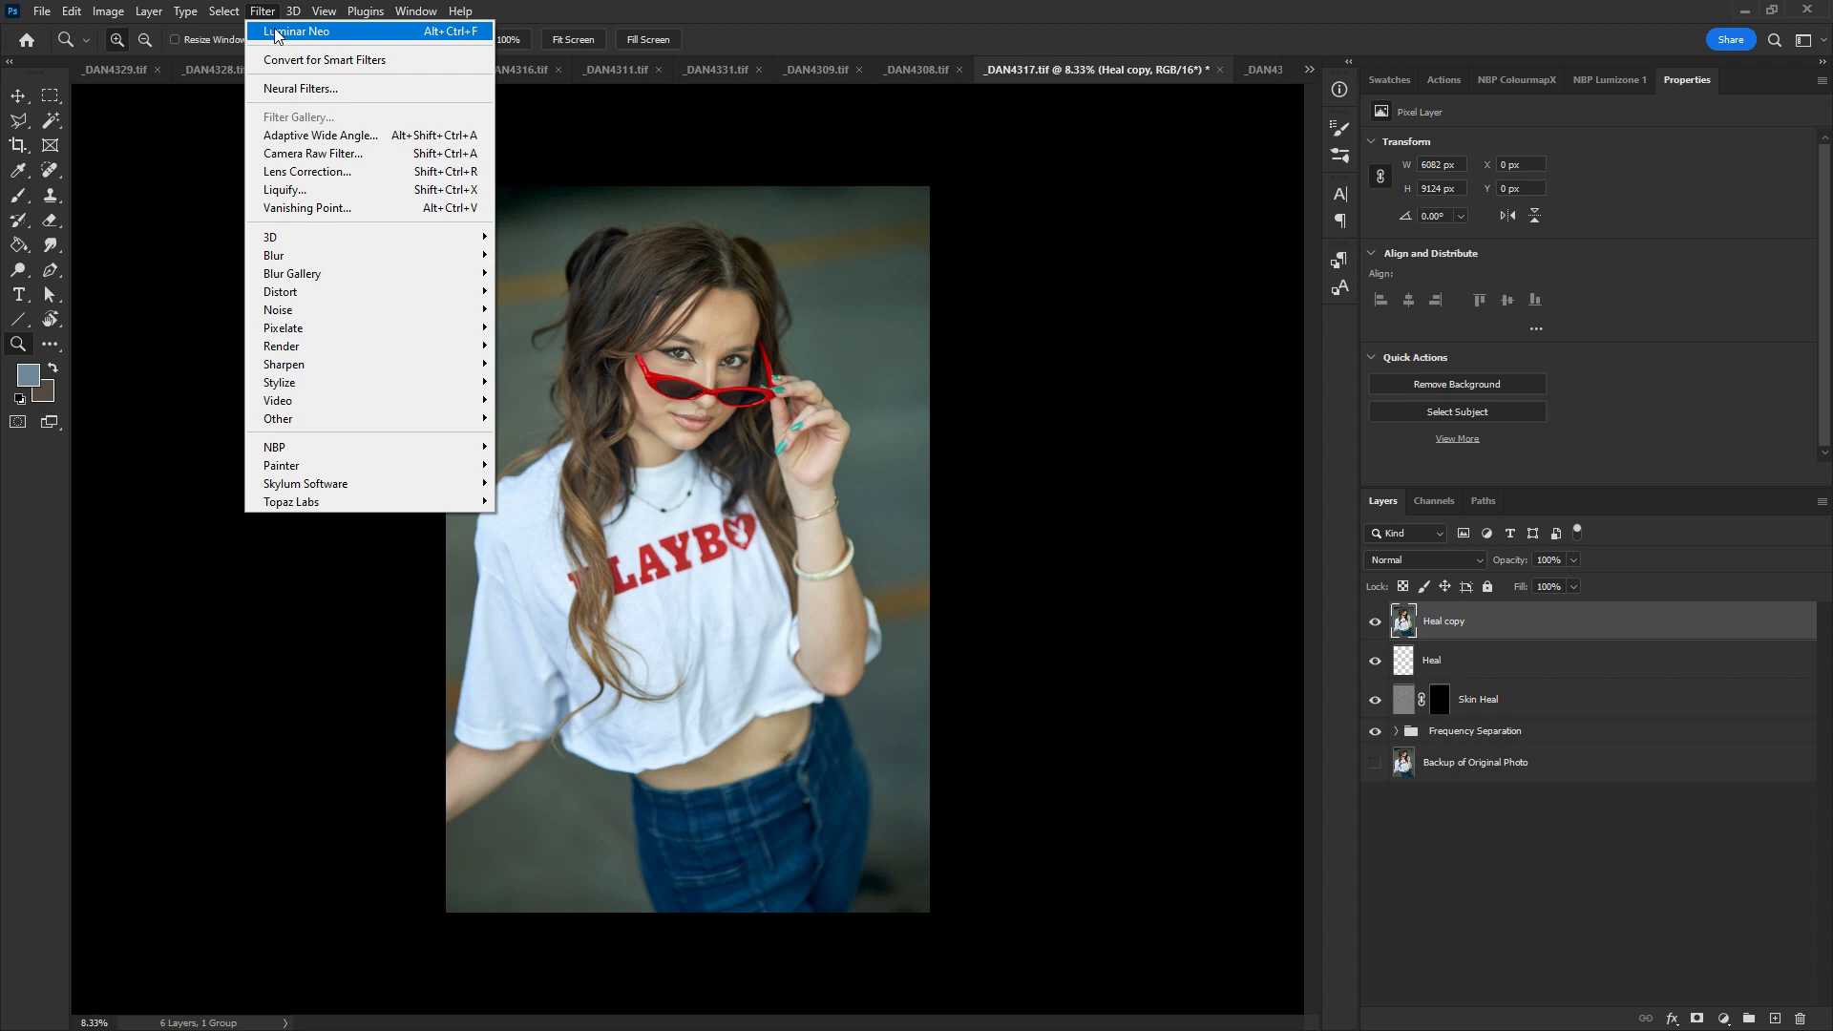
left_click(277, 32)
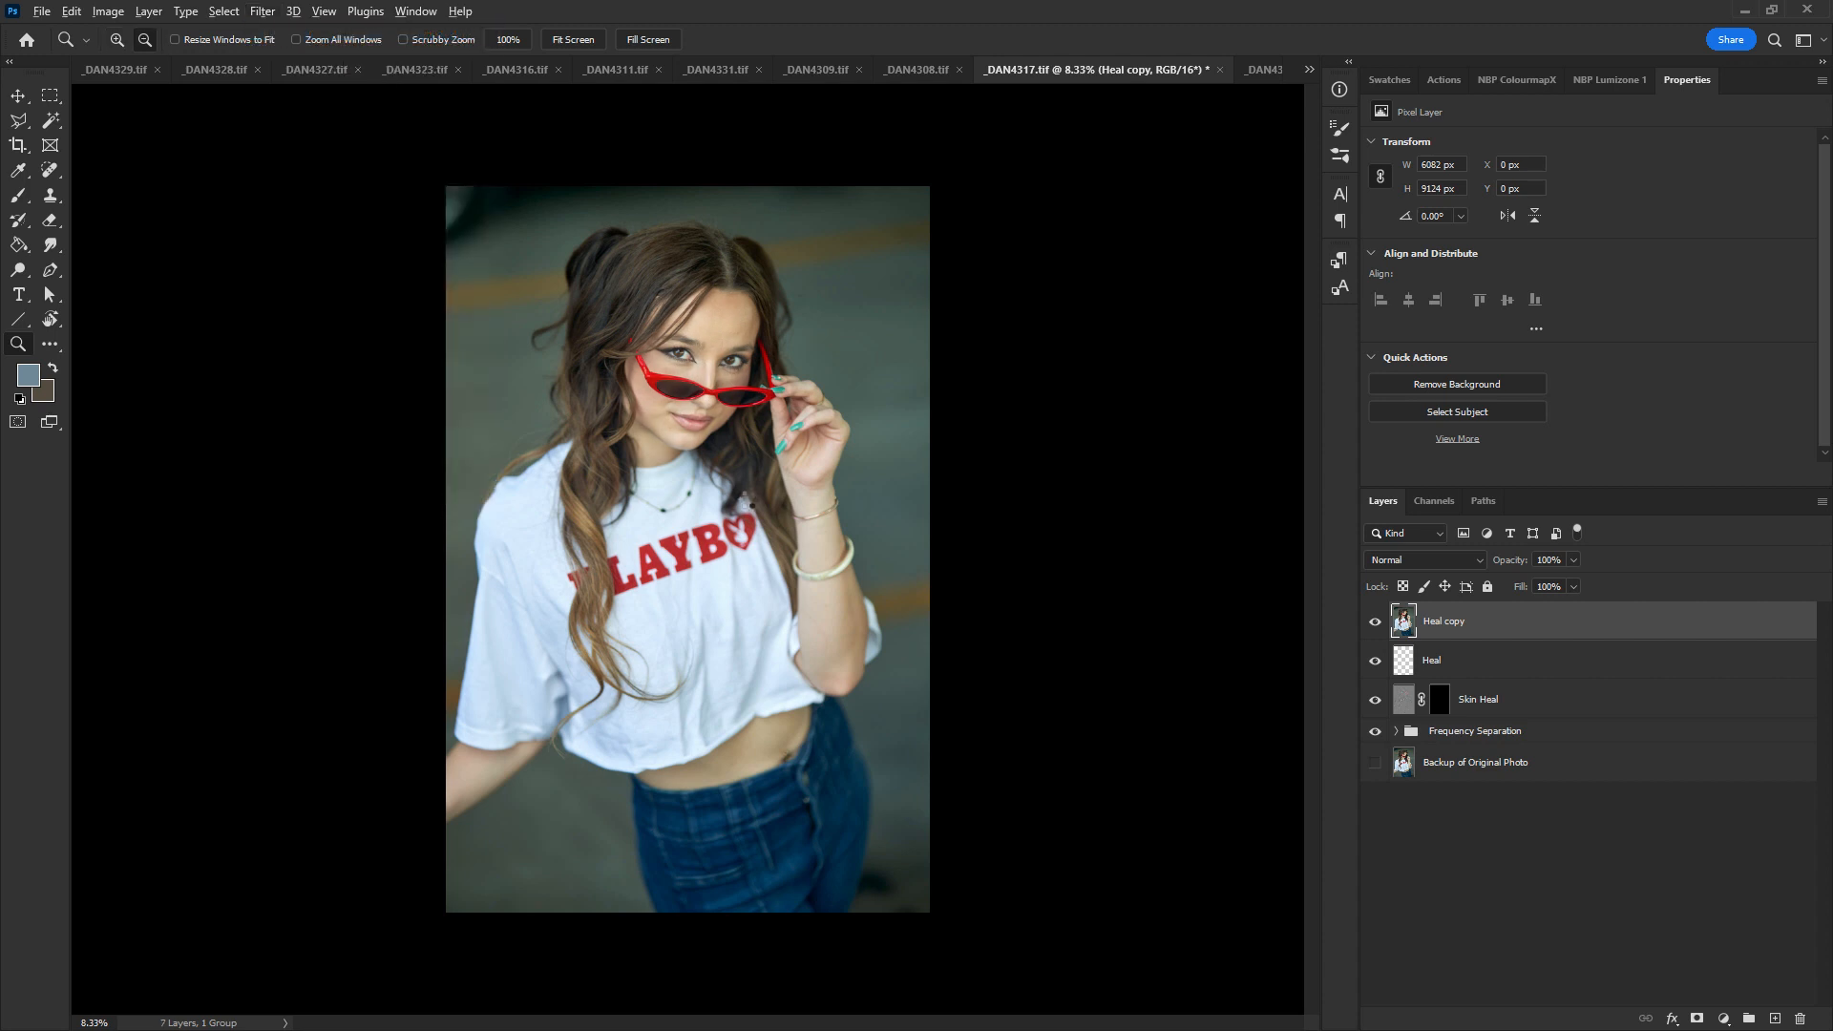
- Compare _DAN4317.tif with and without the Luminar-processed Heal copy layer
left_click(1375, 628)
left_click(1375, 628)
left_click(1376, 631)
left_click(1377, 632)
left_click(1375, 632)
left_click(1376, 634)
- Set the Heal copy layer's opacity to 70% and compare the photo with and without it
left_click_drag(1549, 580, 1547, 581)
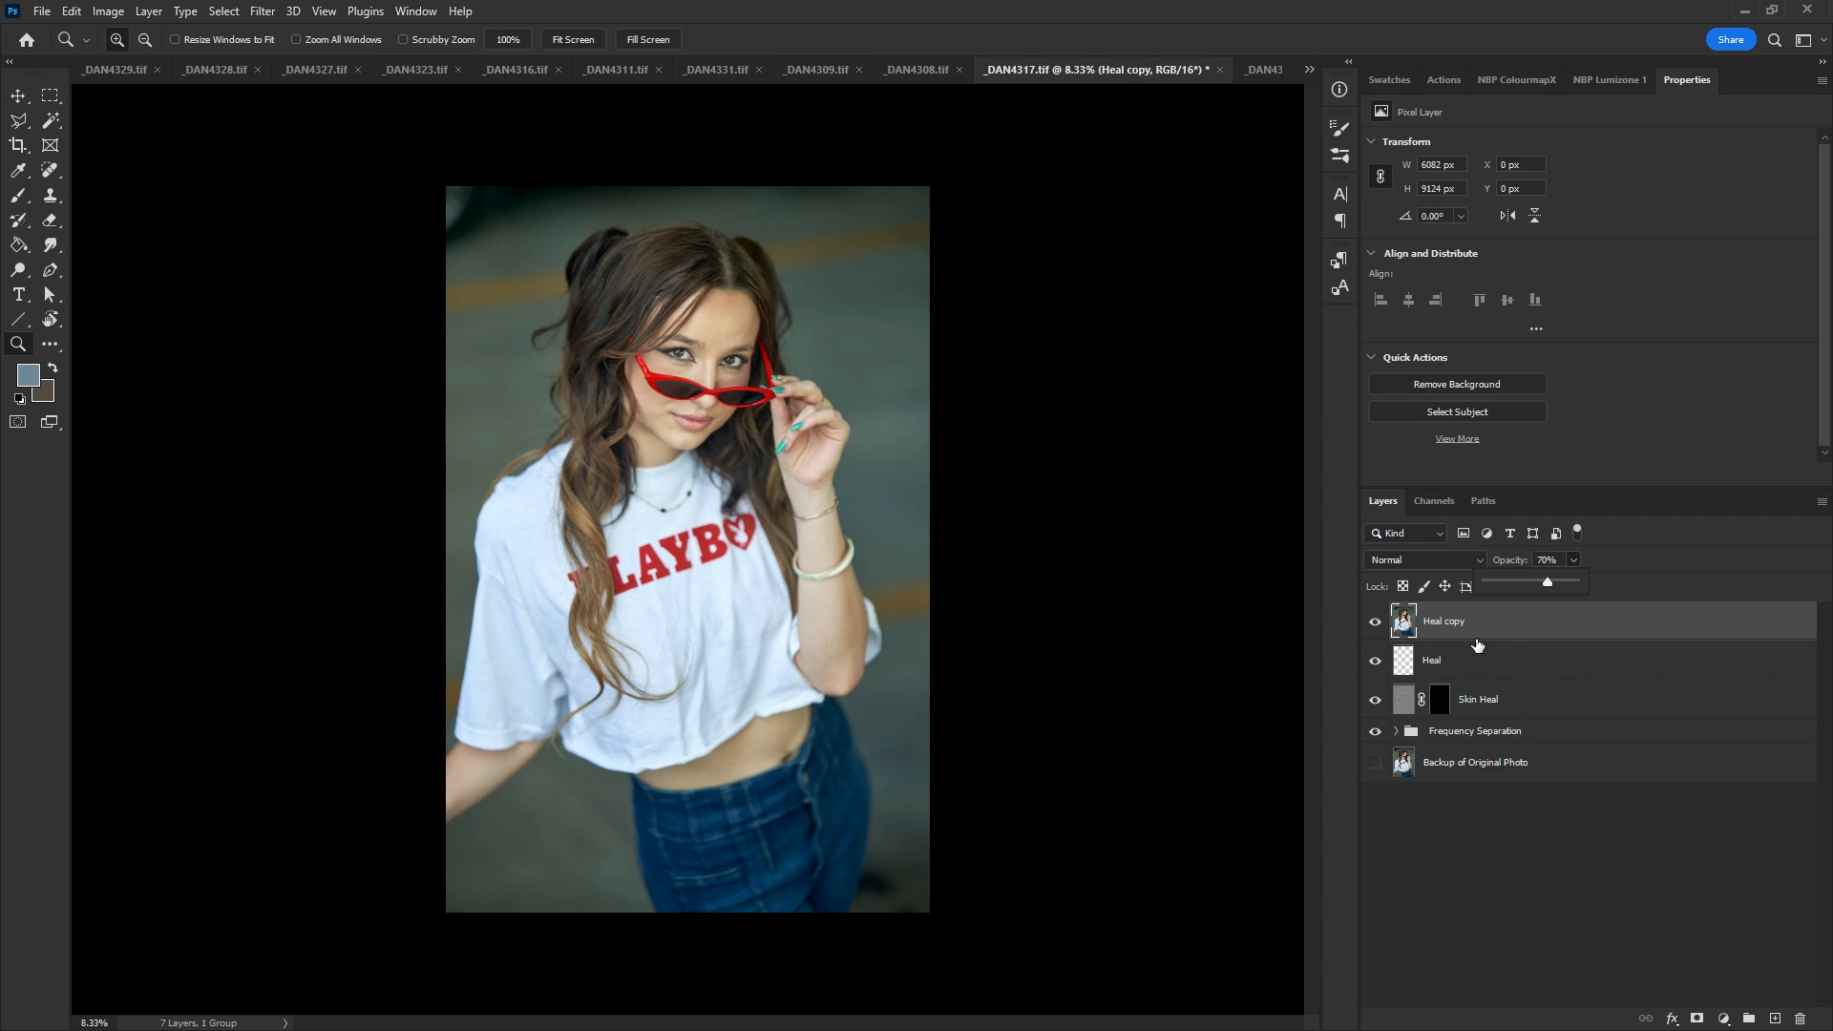
left_click(1376, 628)
left_click(1375, 628)
left_click(1376, 626)
left_click(1377, 629)
- Save and close _DAN4317.tif, and bring up _DAN4308.tif with its Frequency Separation group collapsed
key("ctrl+w")
left_click(840, 396)
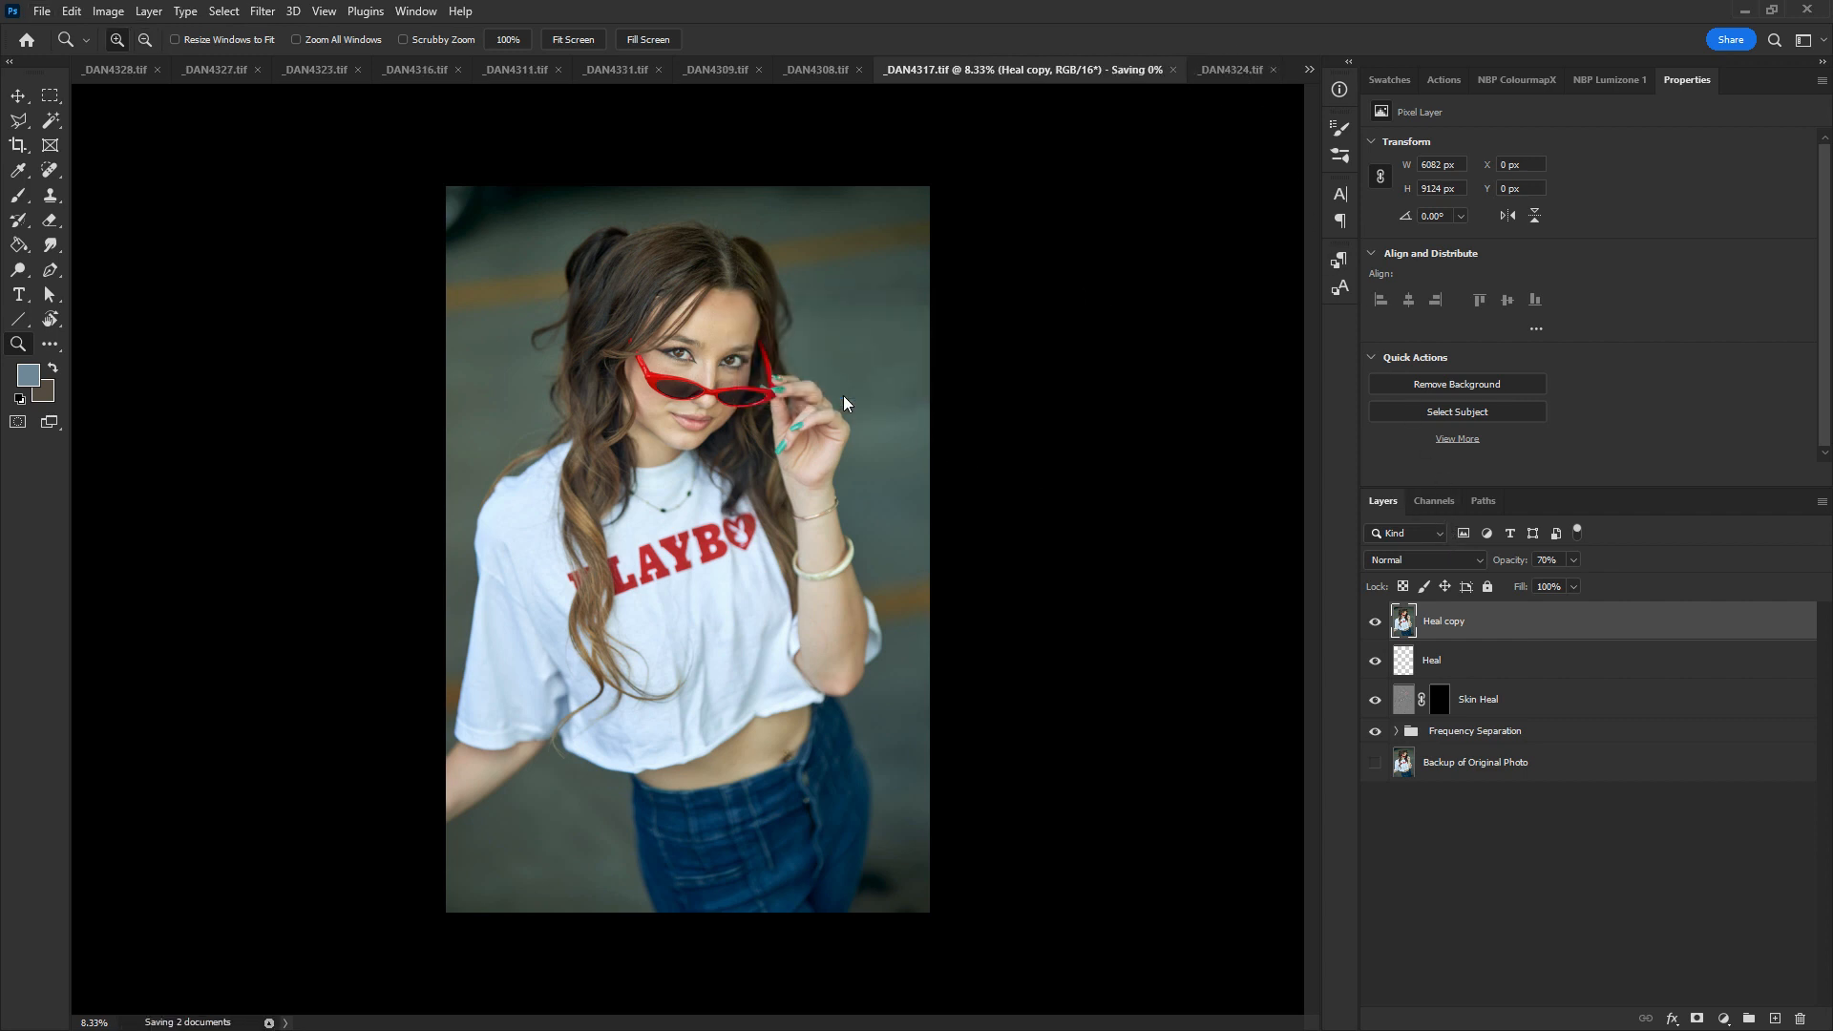
left_click(817, 69)
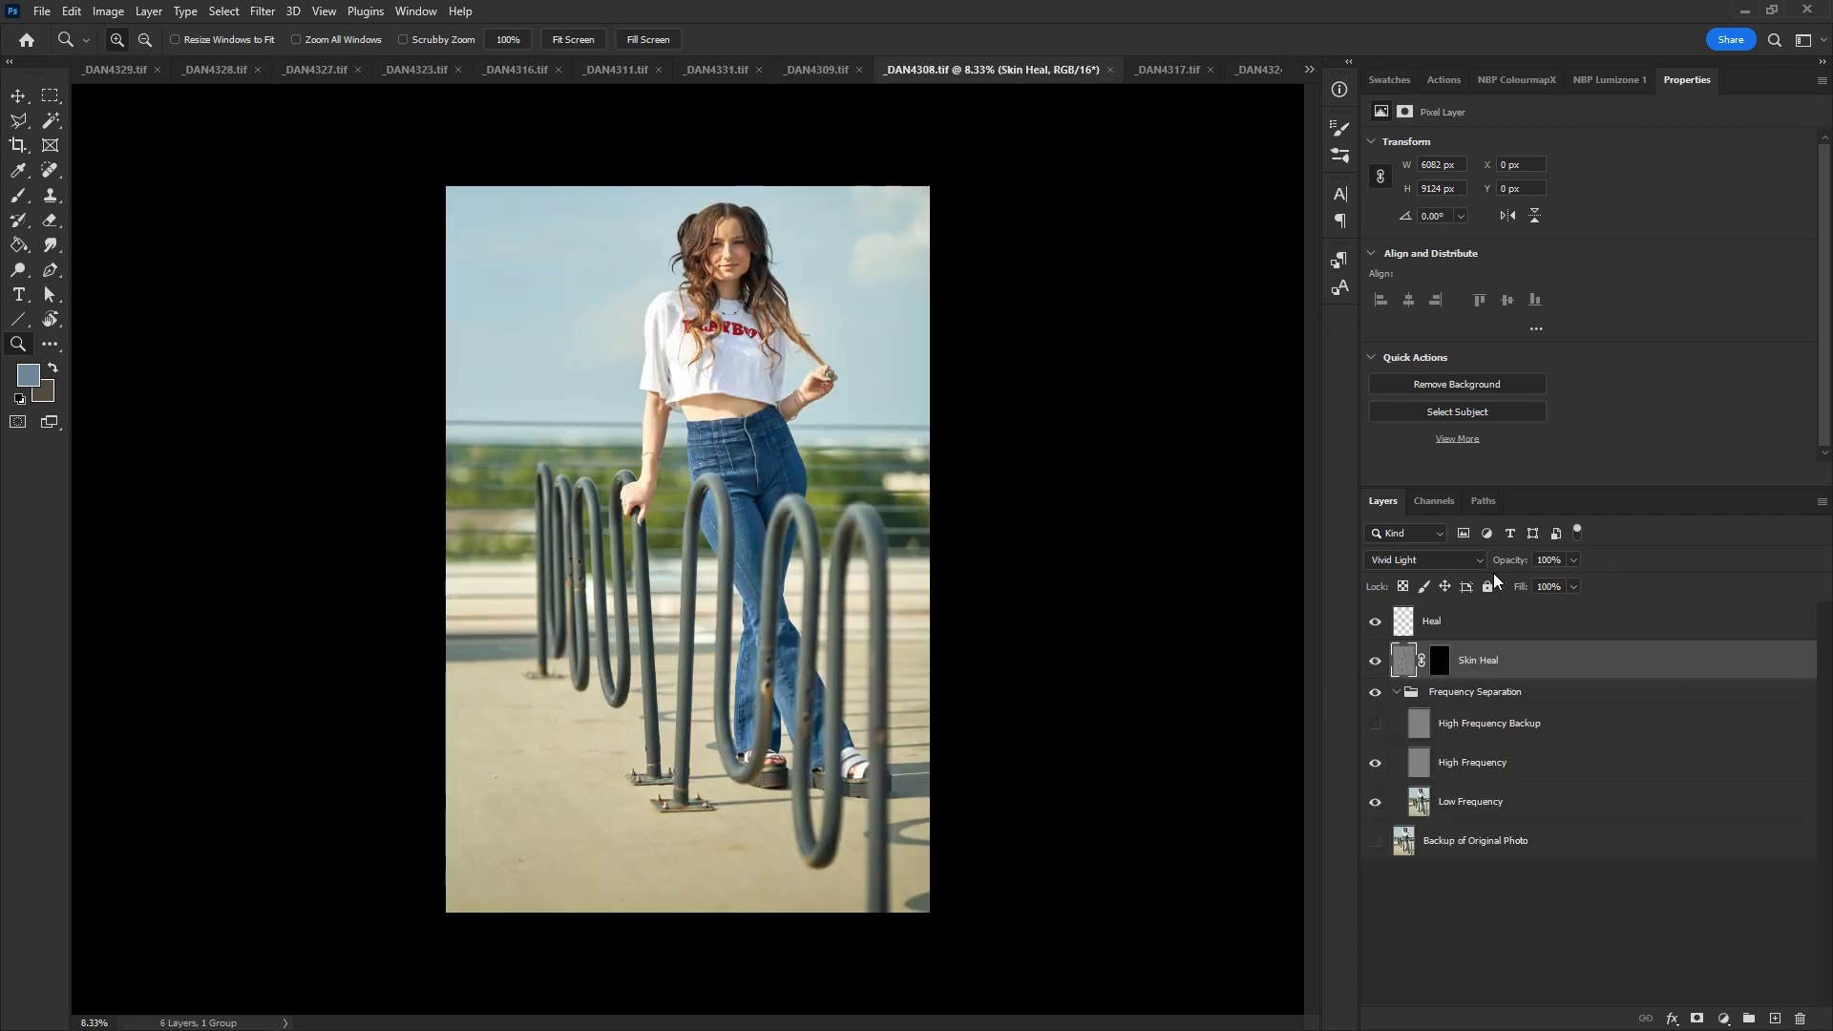
left_click(1394, 692)
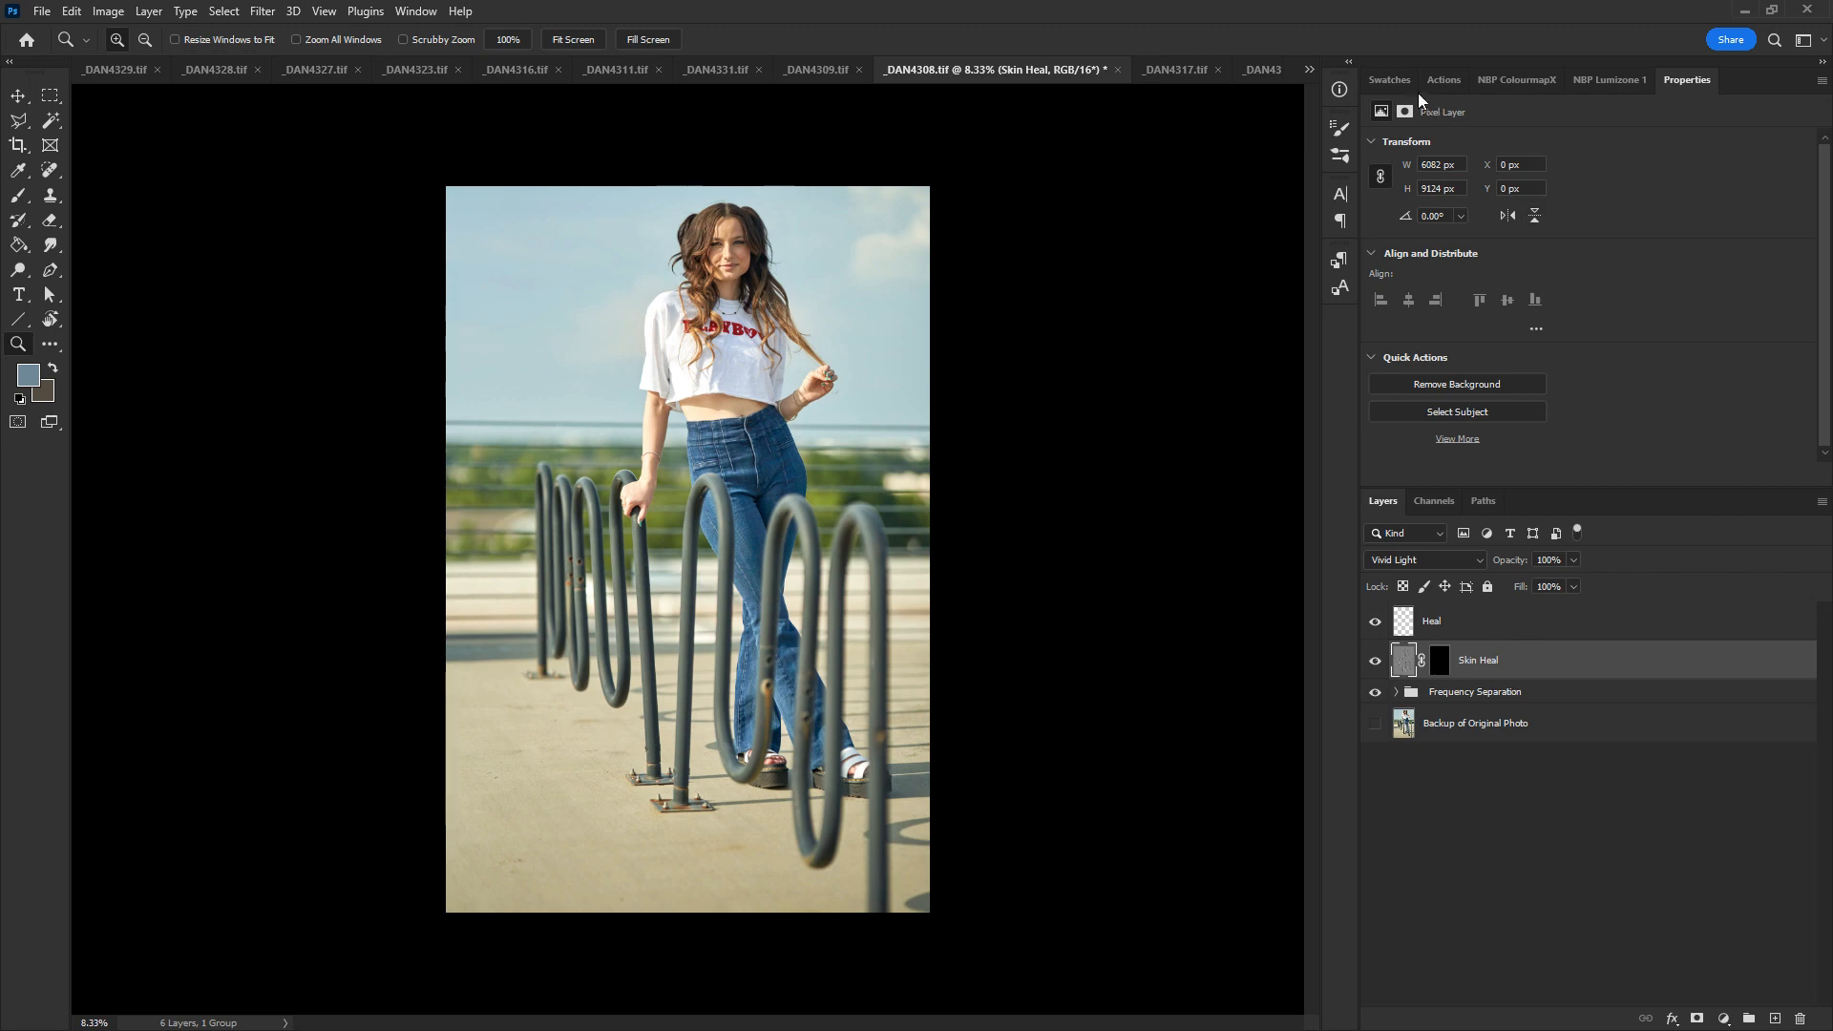
- Start recording a new action named TEMP-Luminar Face Light in the personal set that holds the portrait retouching actions
left_click(1444, 80)
scroll(1821, 377, "up", 10)
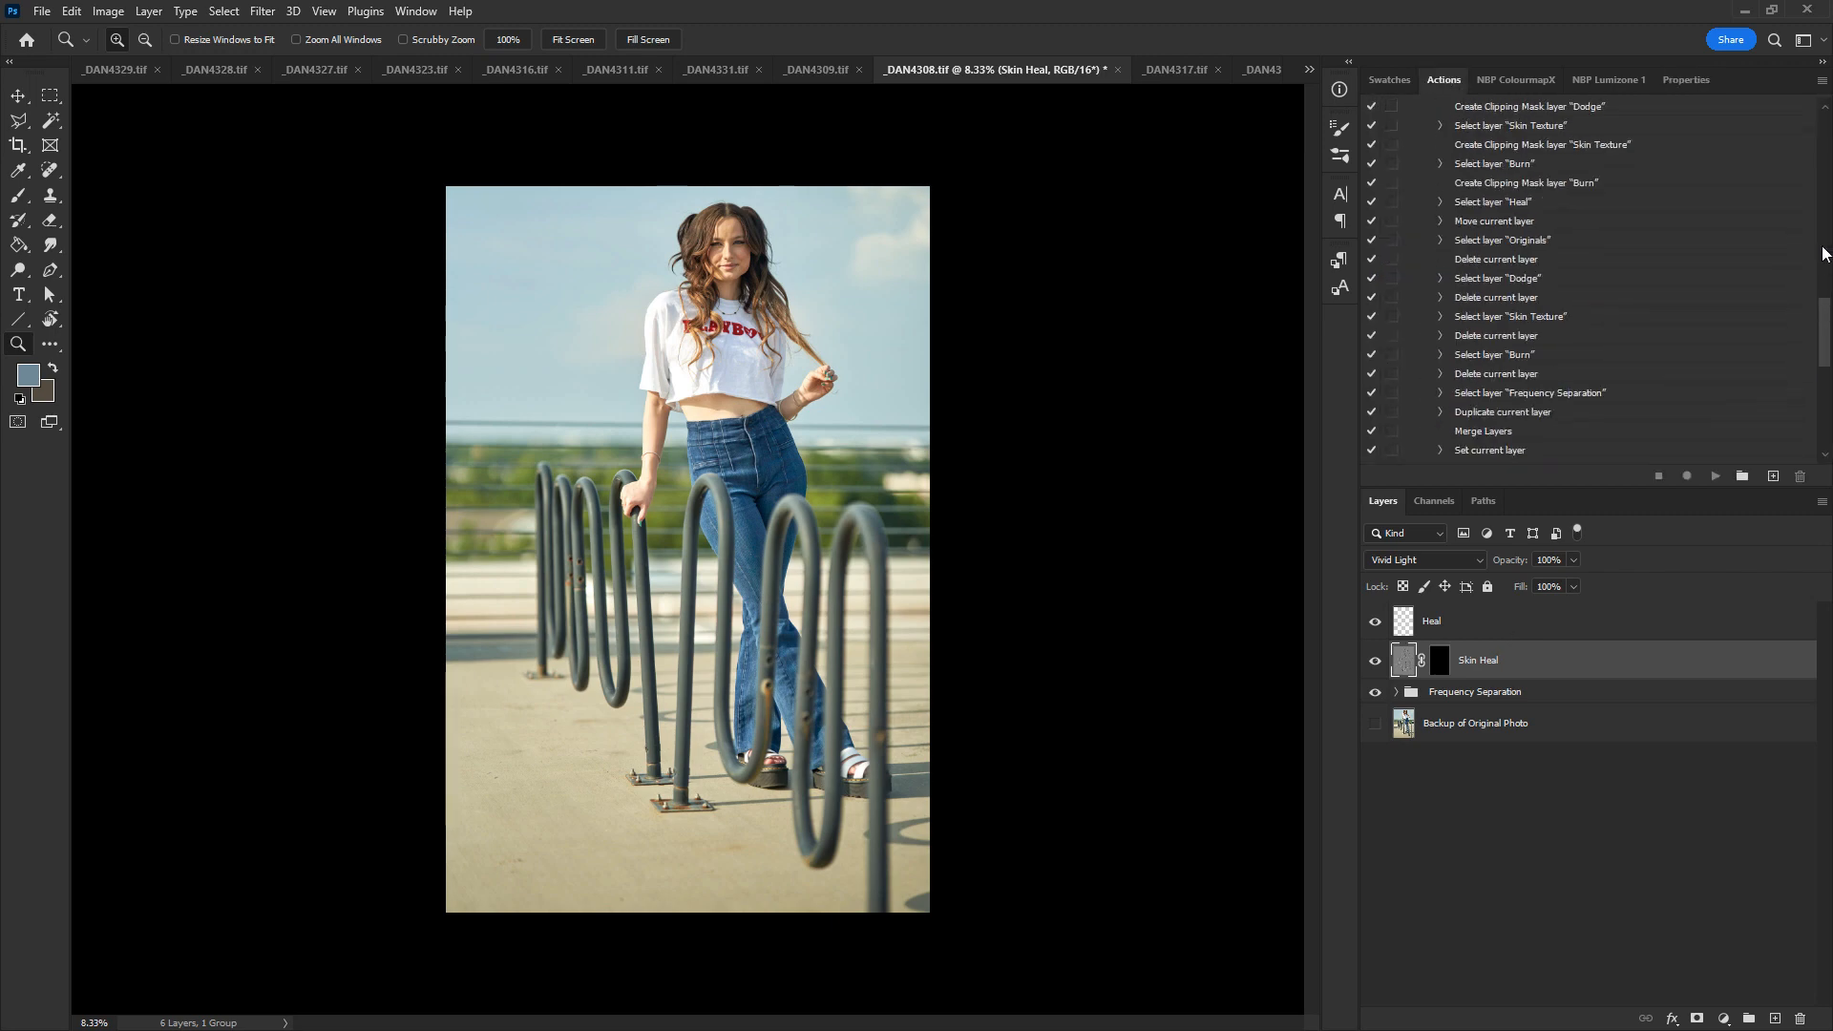
left_click(1423, 317)
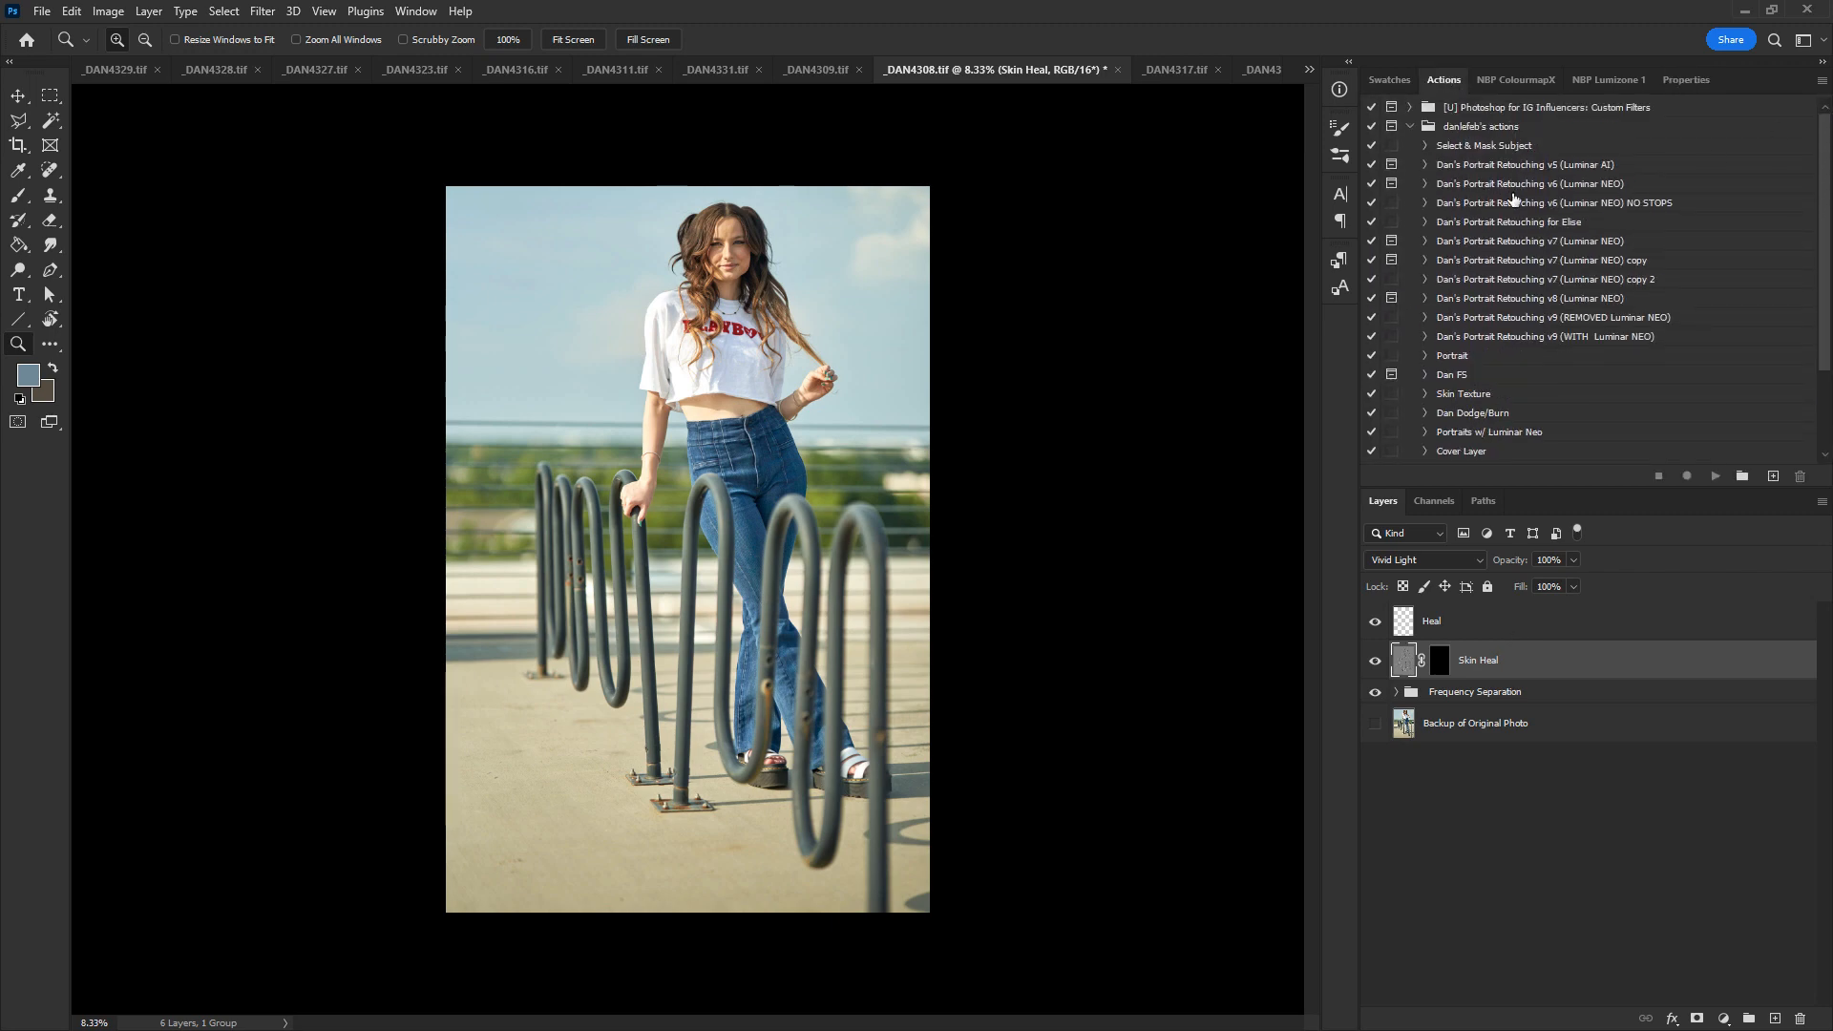
left_click(1489, 130)
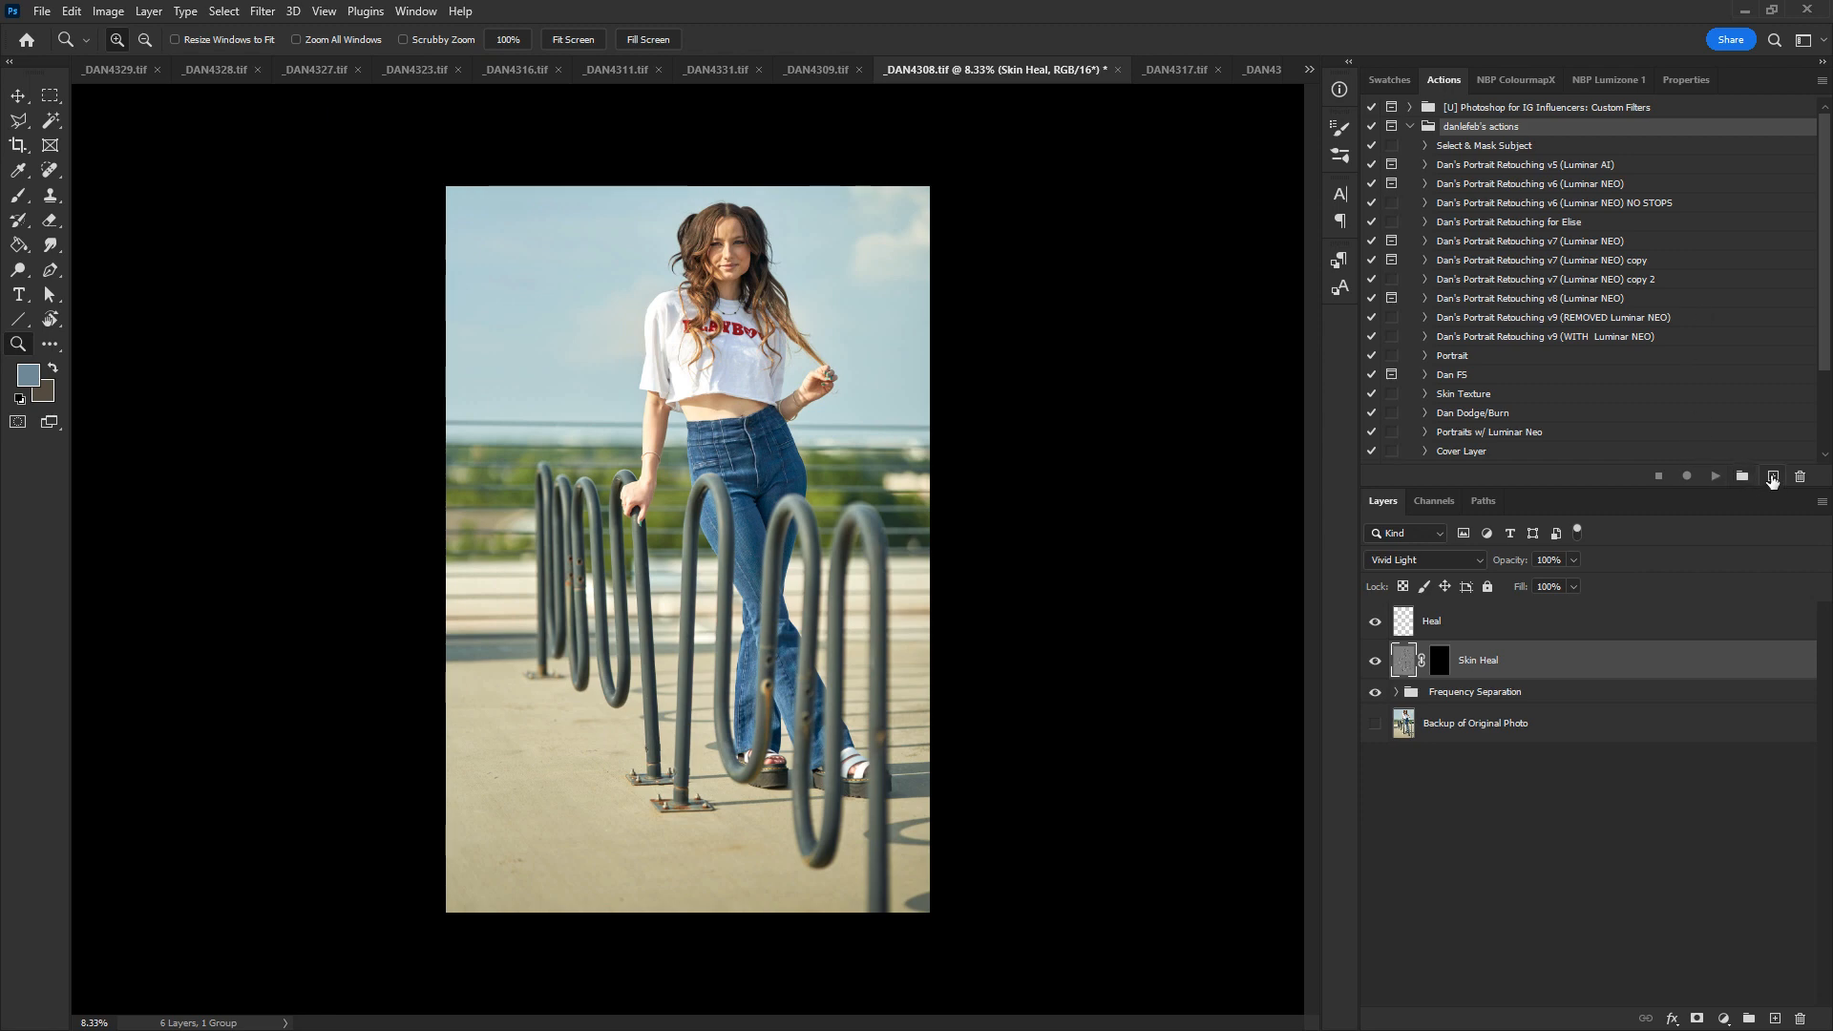
left_click(1773, 476)
left_click_drag(1824, 366, 1827, 314)
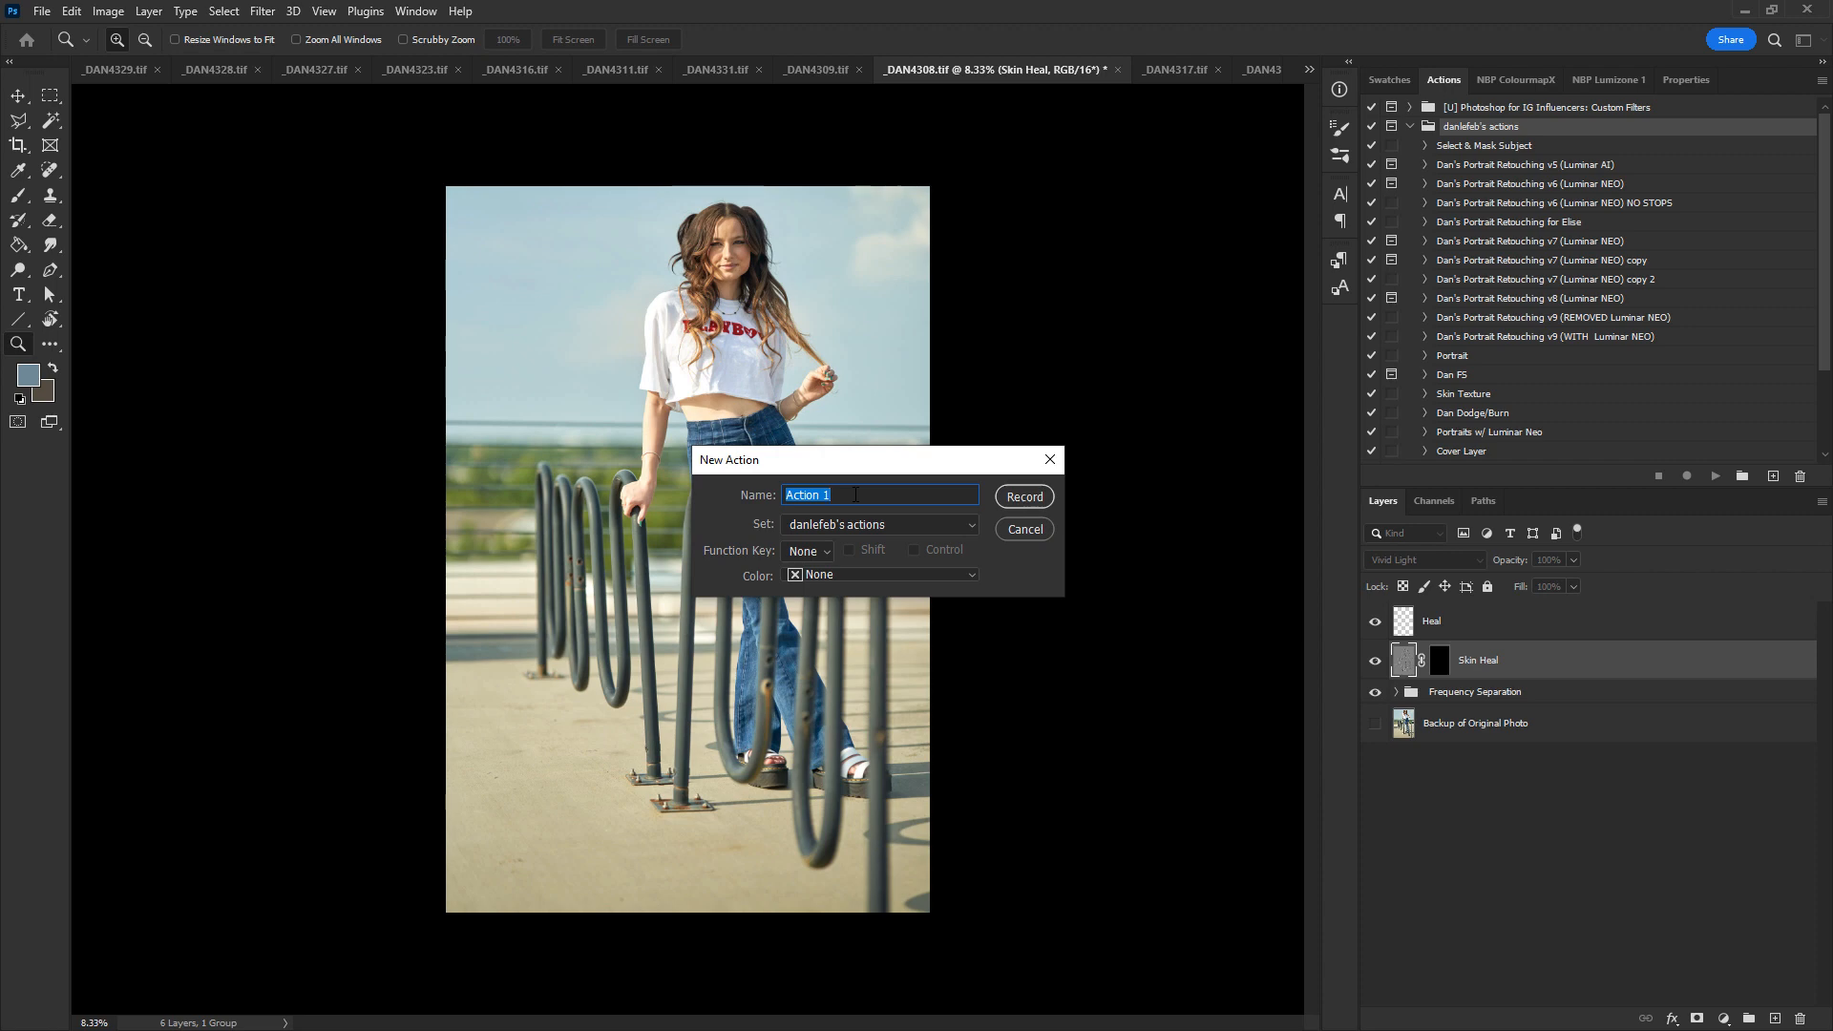
type("TEMP-Luminar Face Light")
left_click(1025, 496)
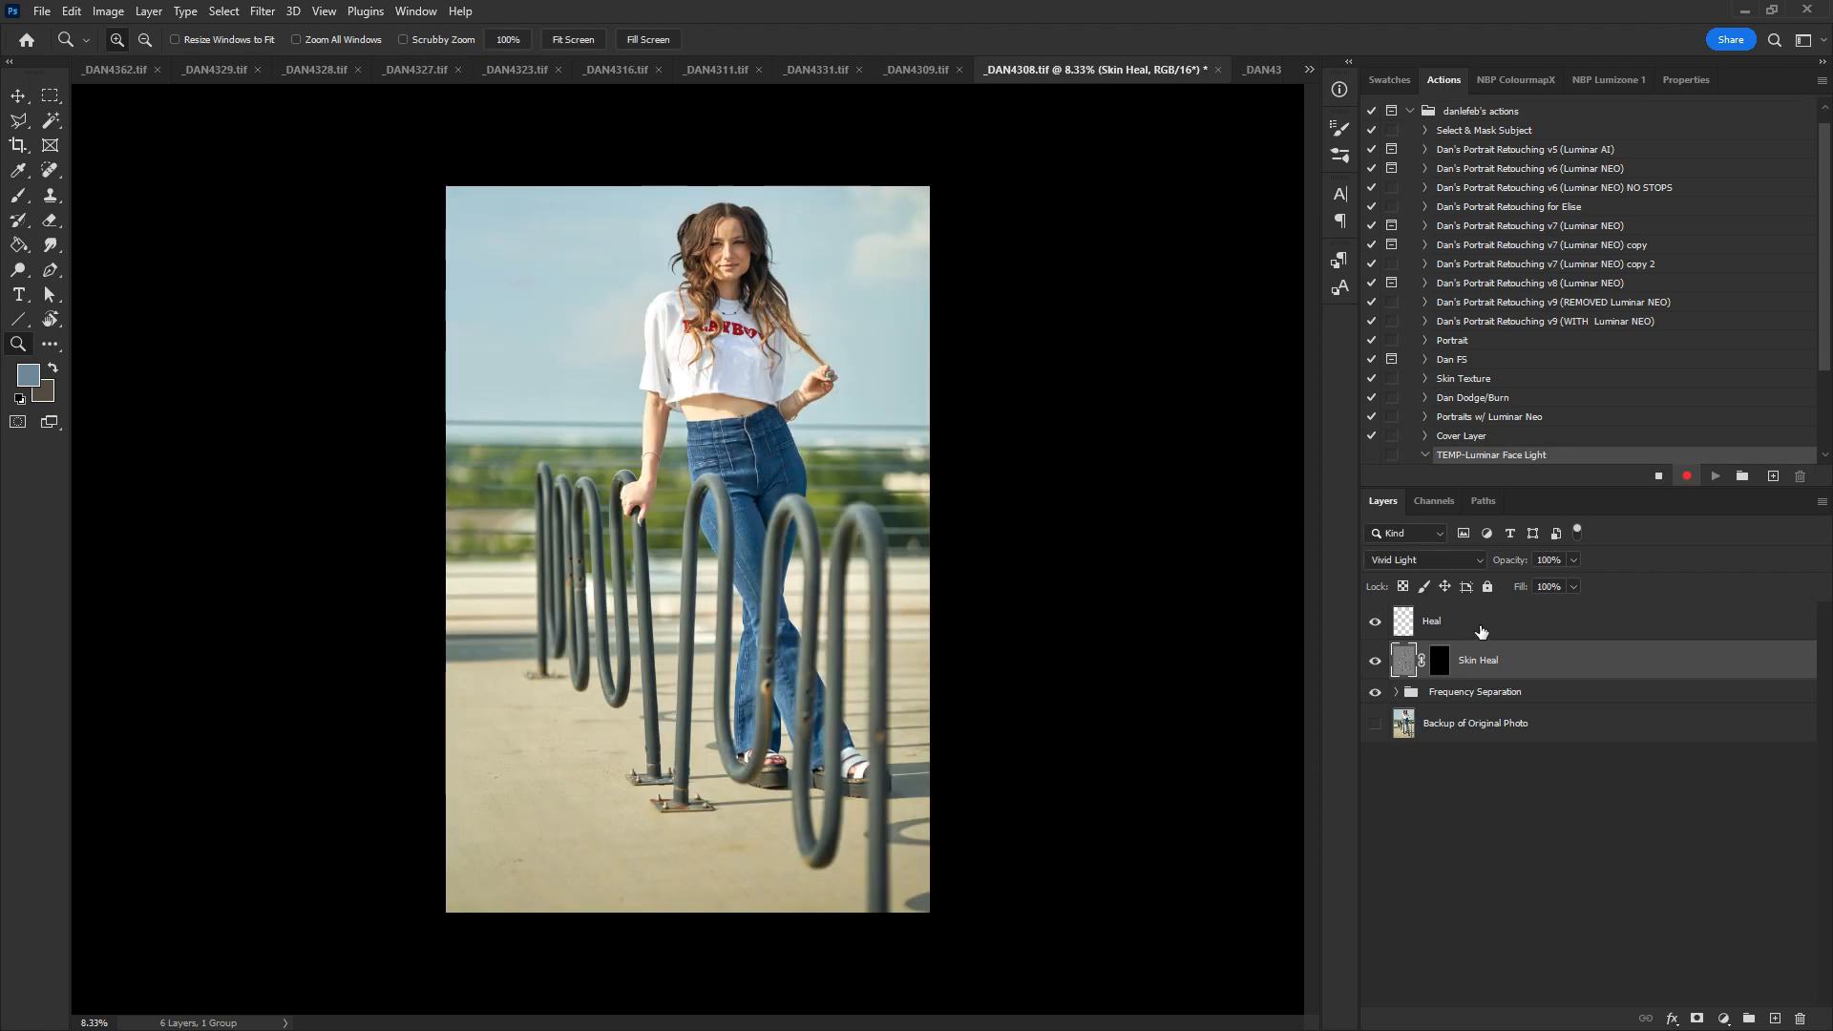
- Record duplicating all layers from Heal down to Backup of Original Photo and merging the copies into one layer
left_click(1481, 632)
left_click(1511, 725, "shift")
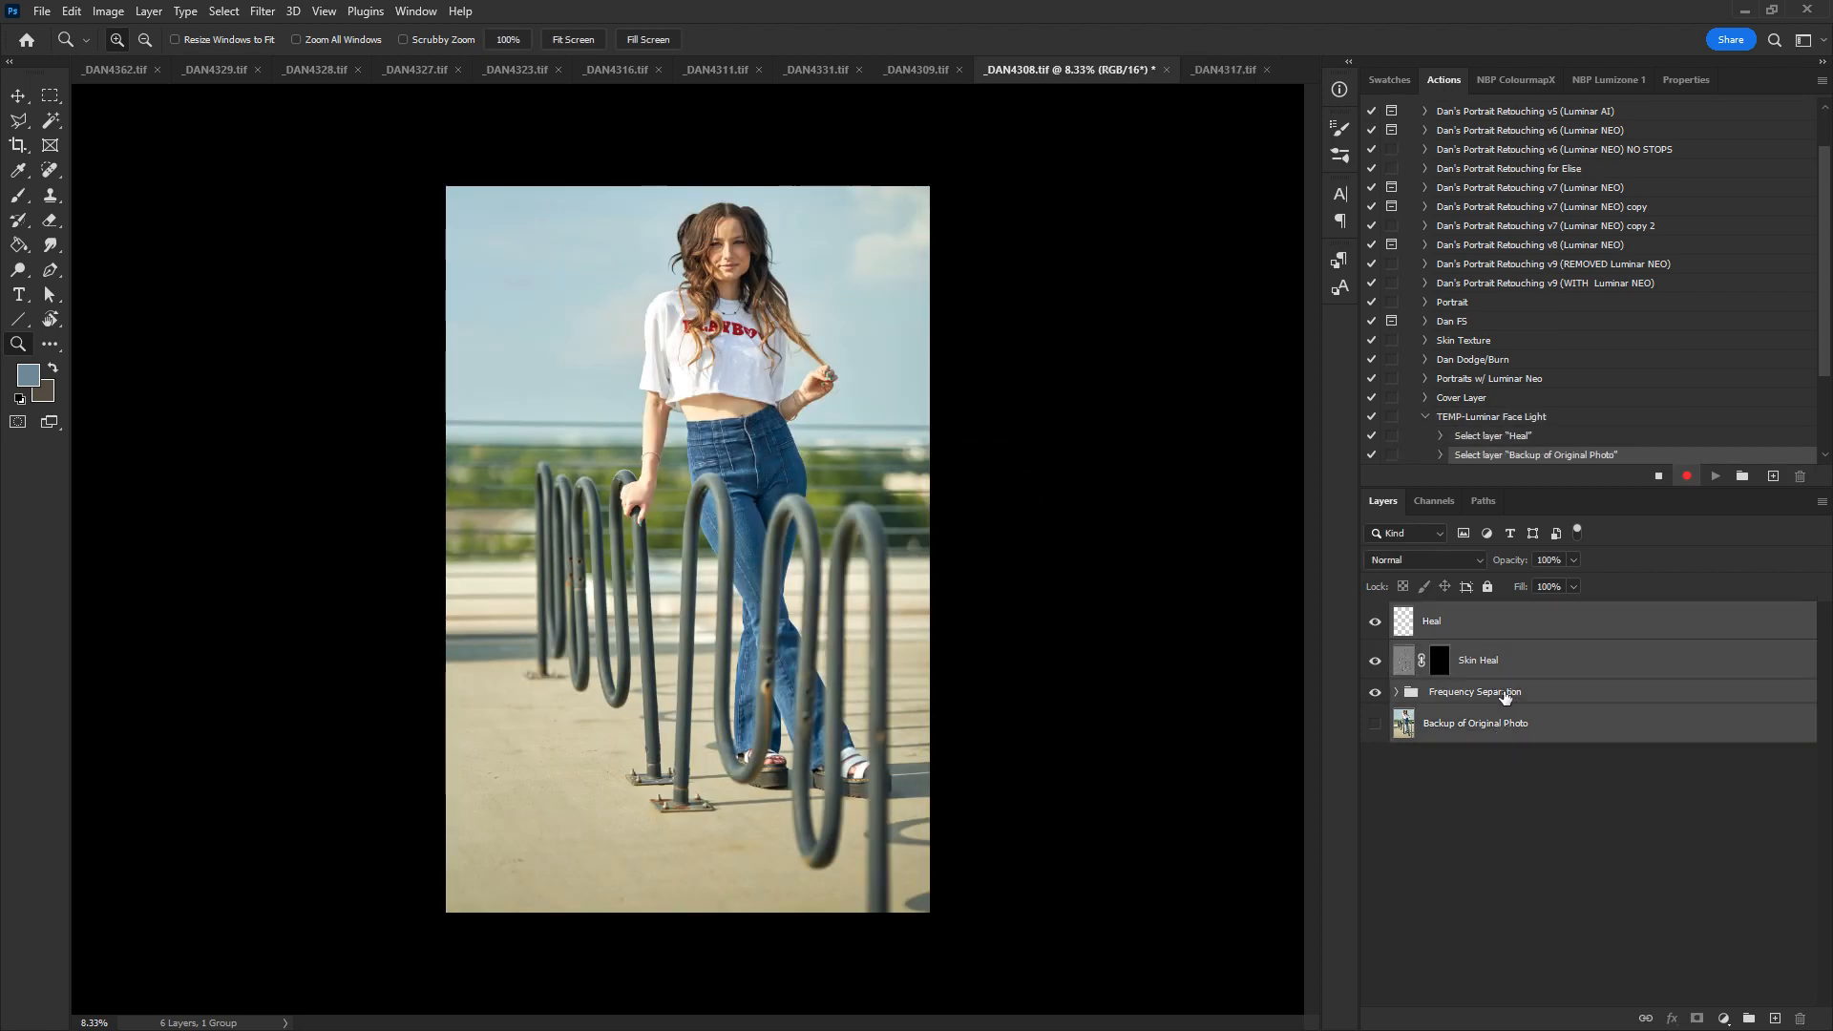
left_click_drag(1516, 646, 1775, 1018)
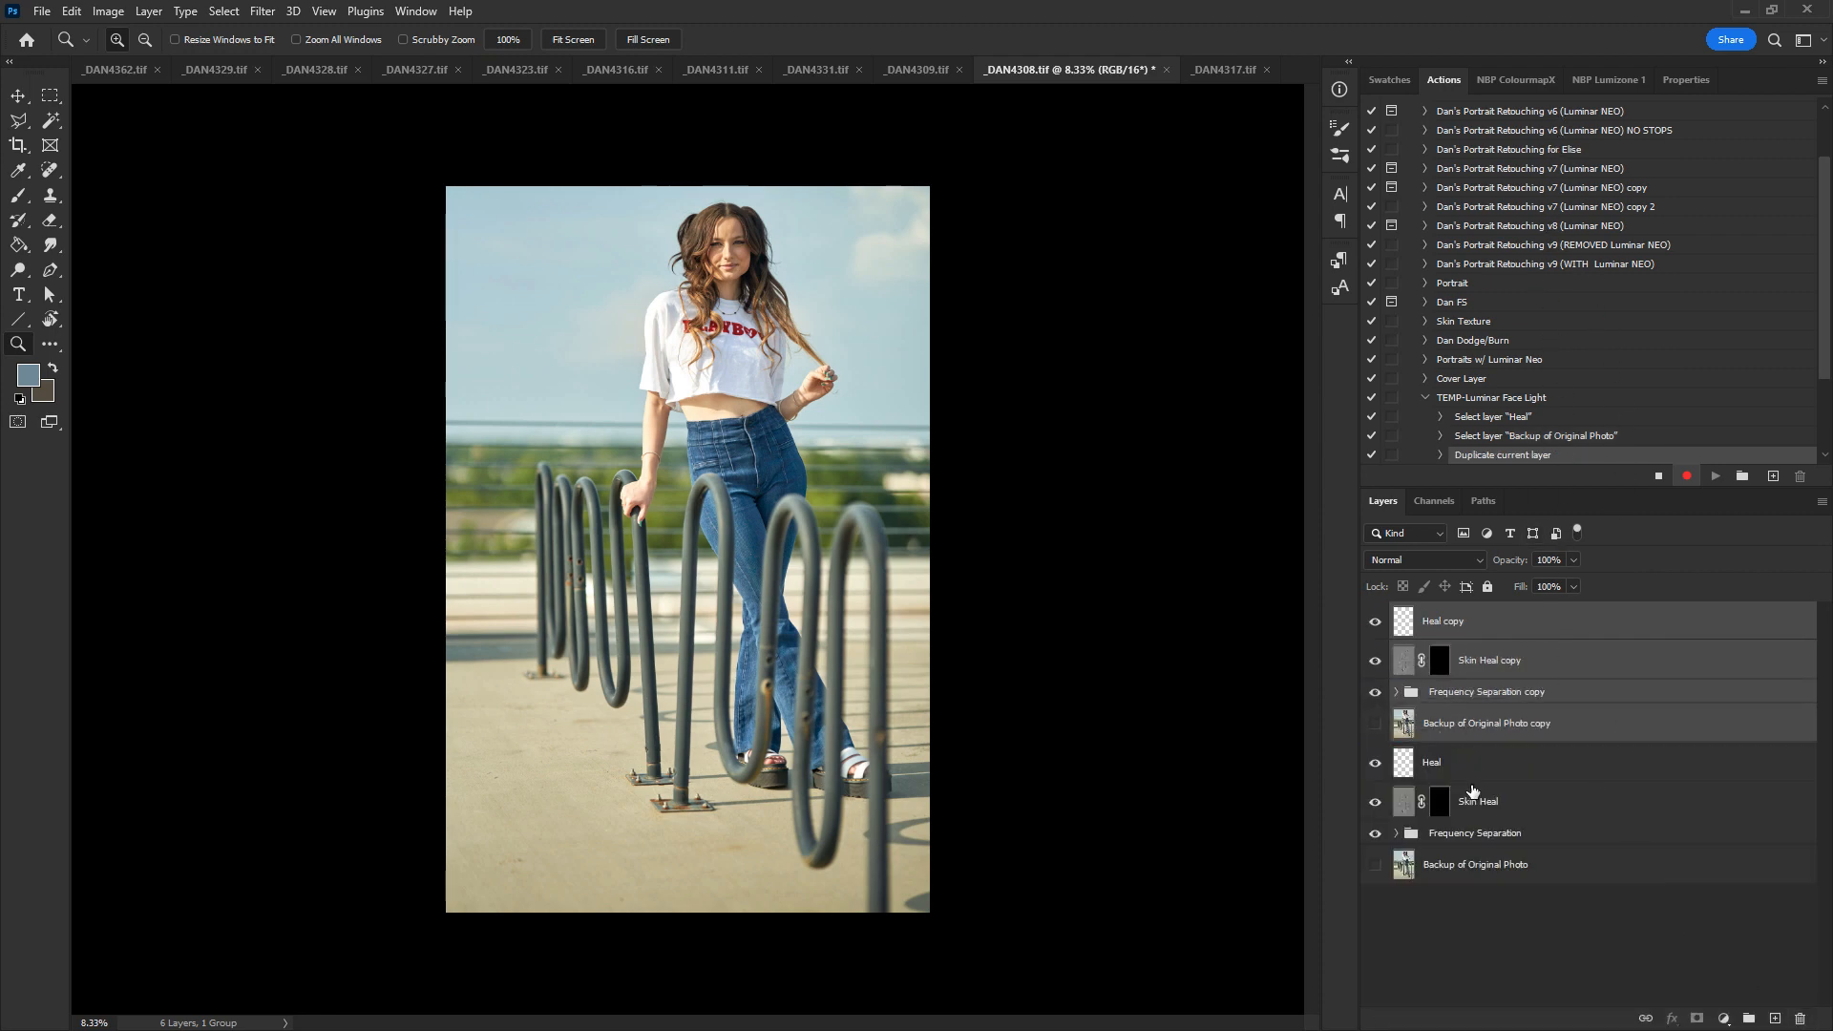
key("ctrl+e")
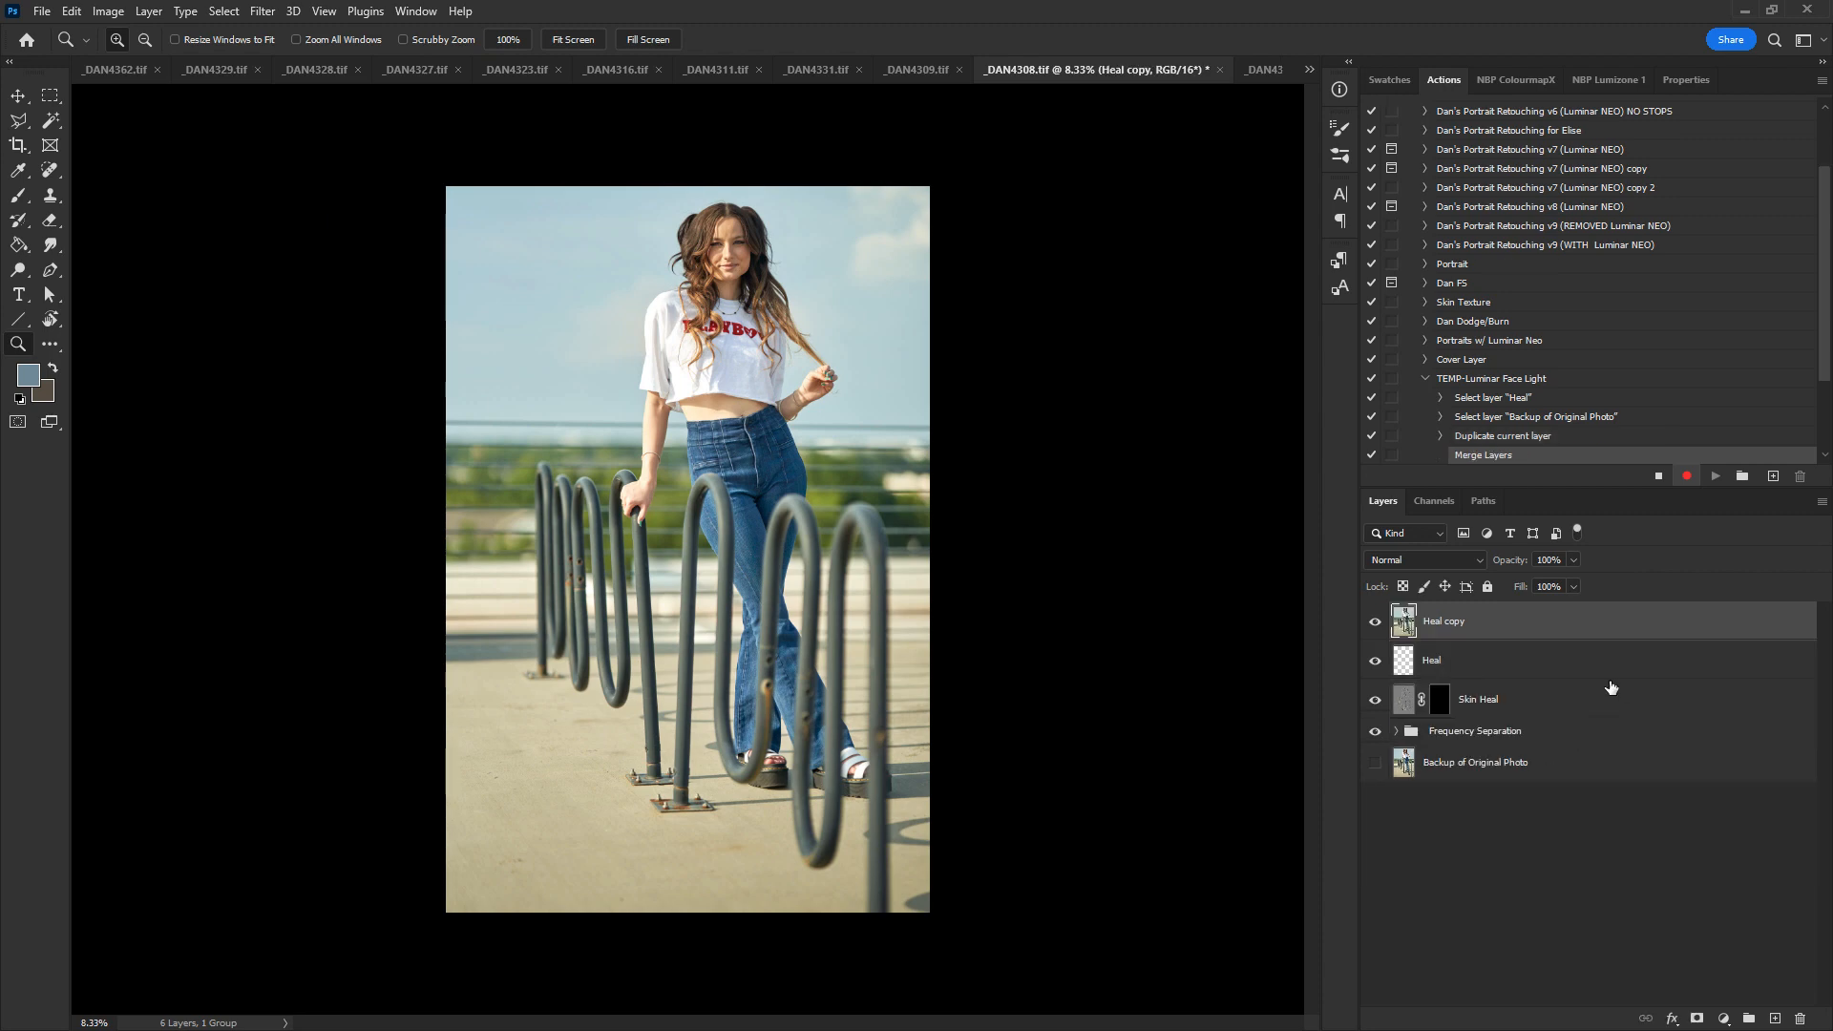
- Rename the merged layer as Luminar and apply the Luminar Neo filter to it
double_click(1455, 623)
type("Luminar")
key("Return")
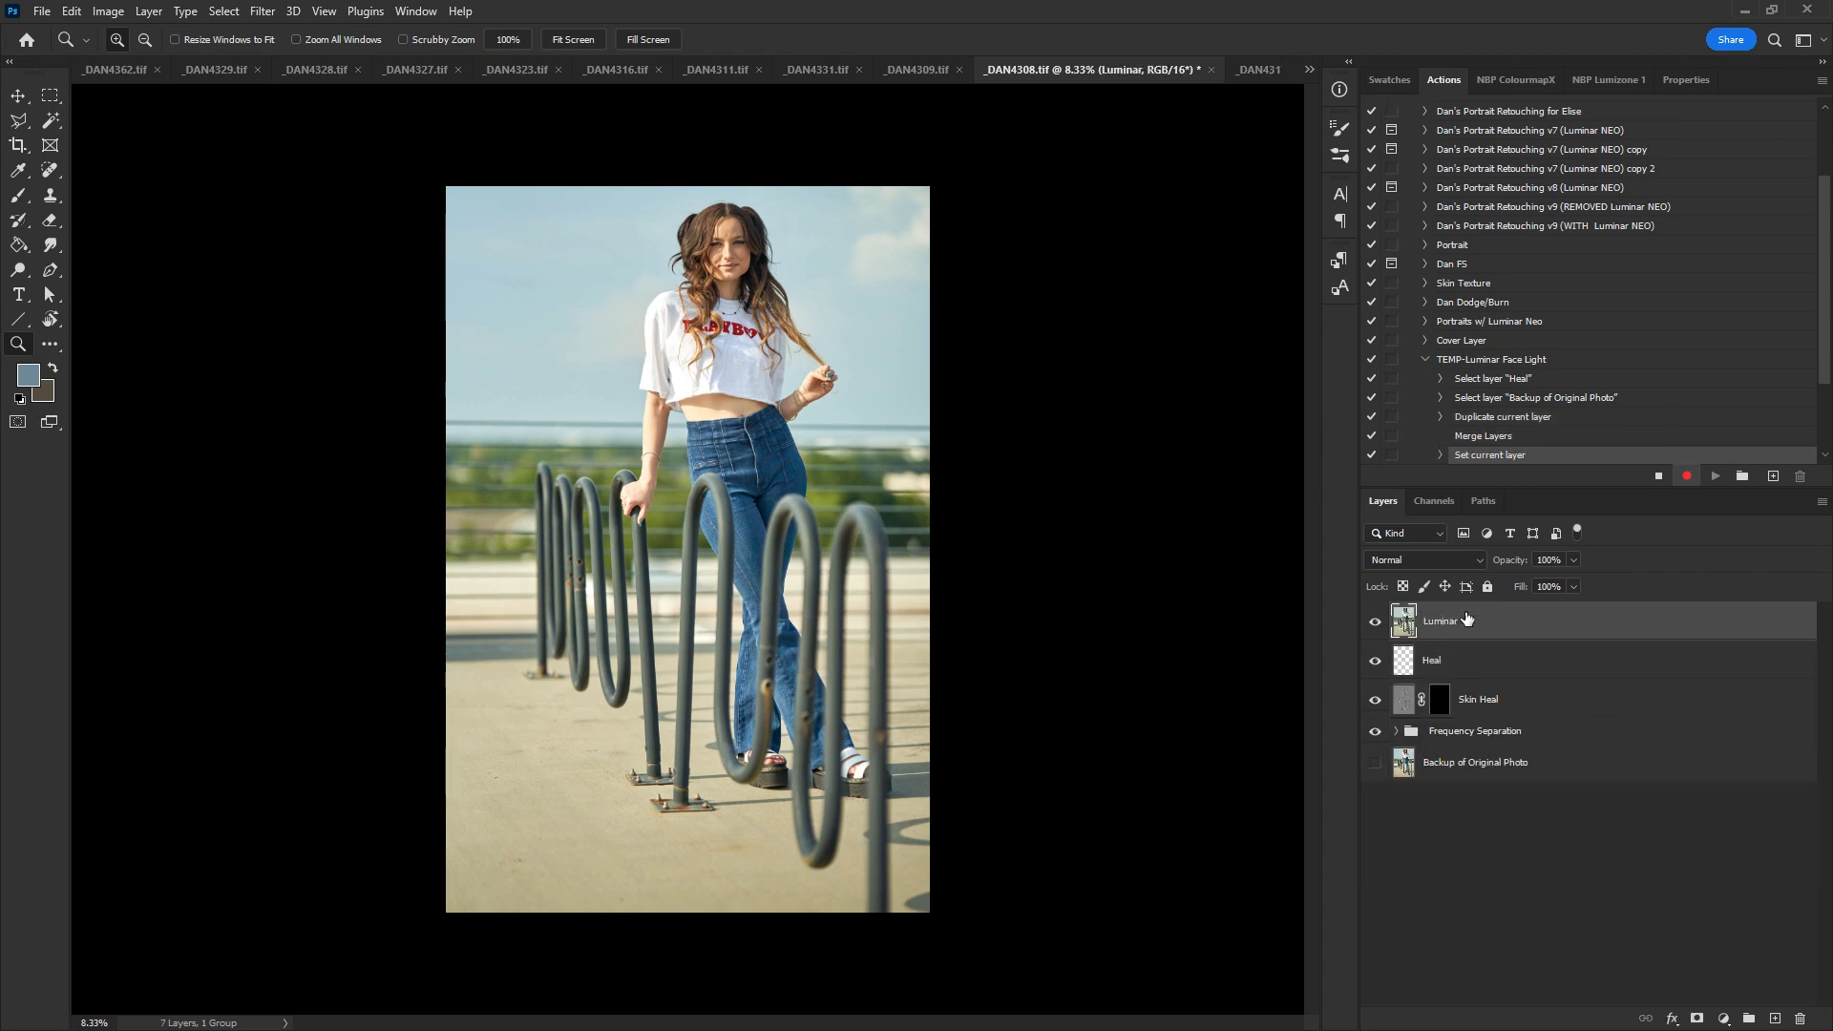
left_click(265, 12)
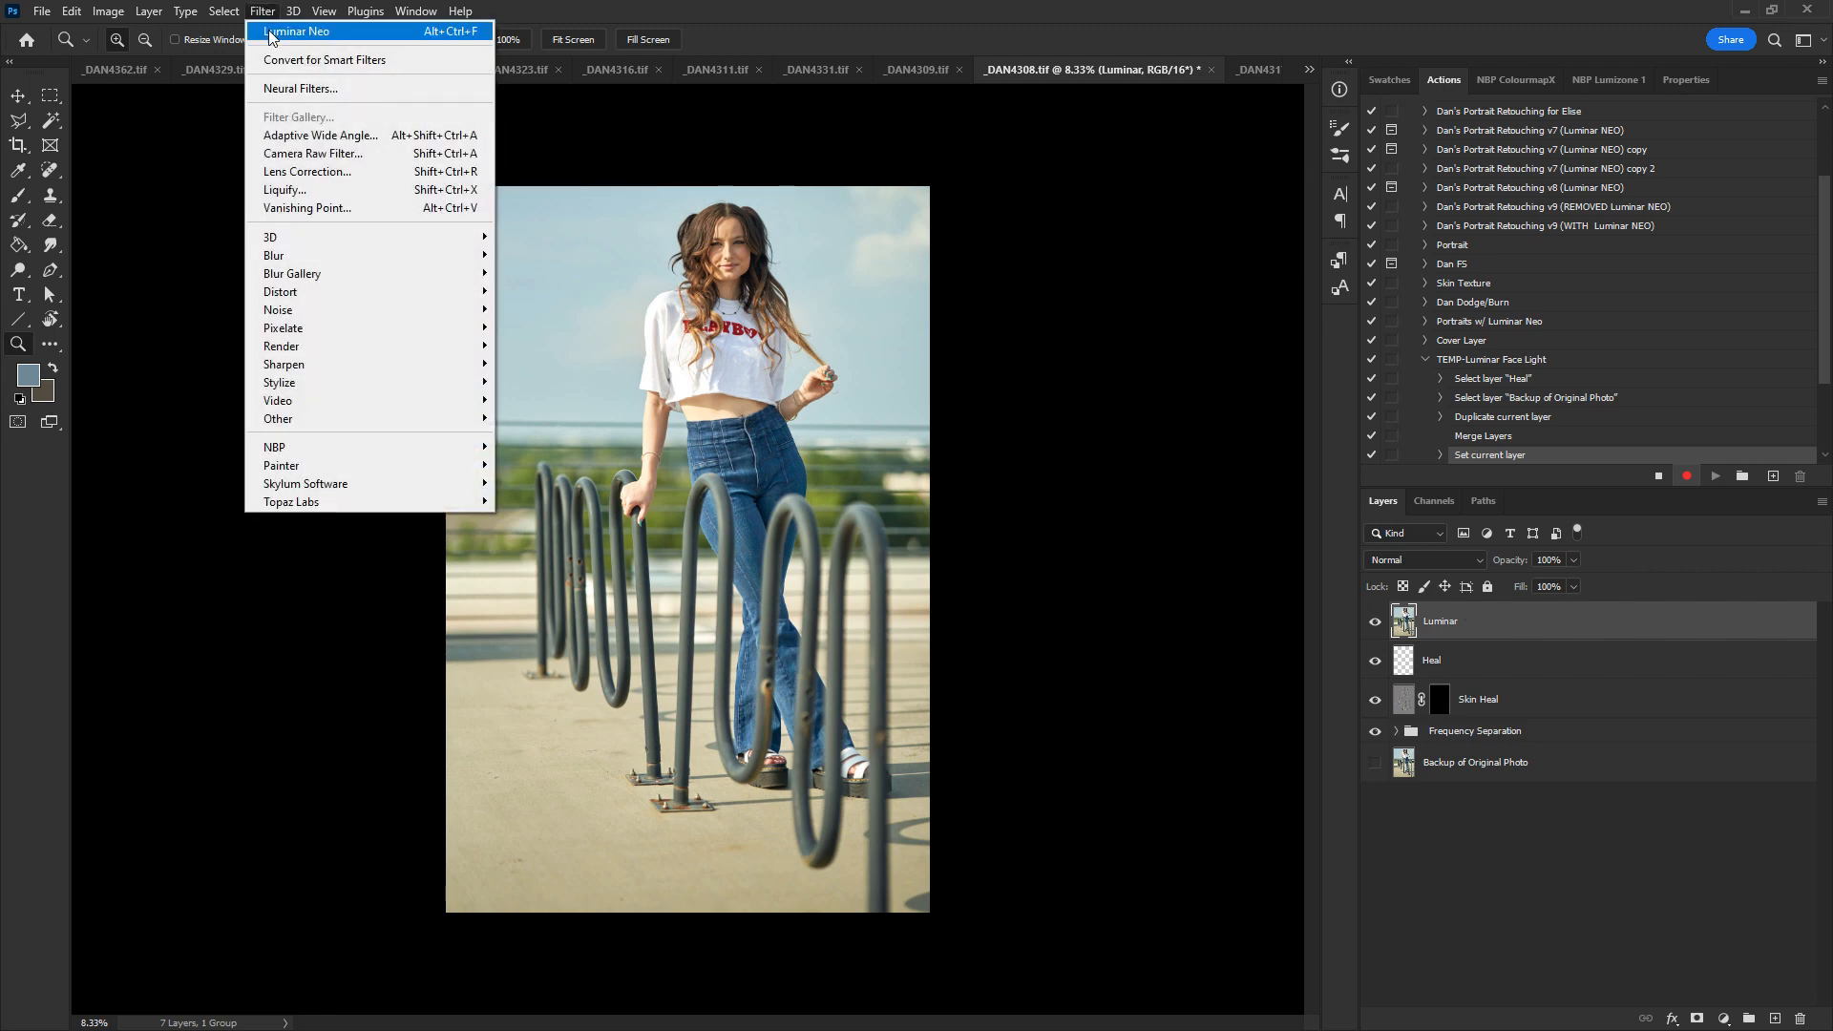
left_click(271, 34)
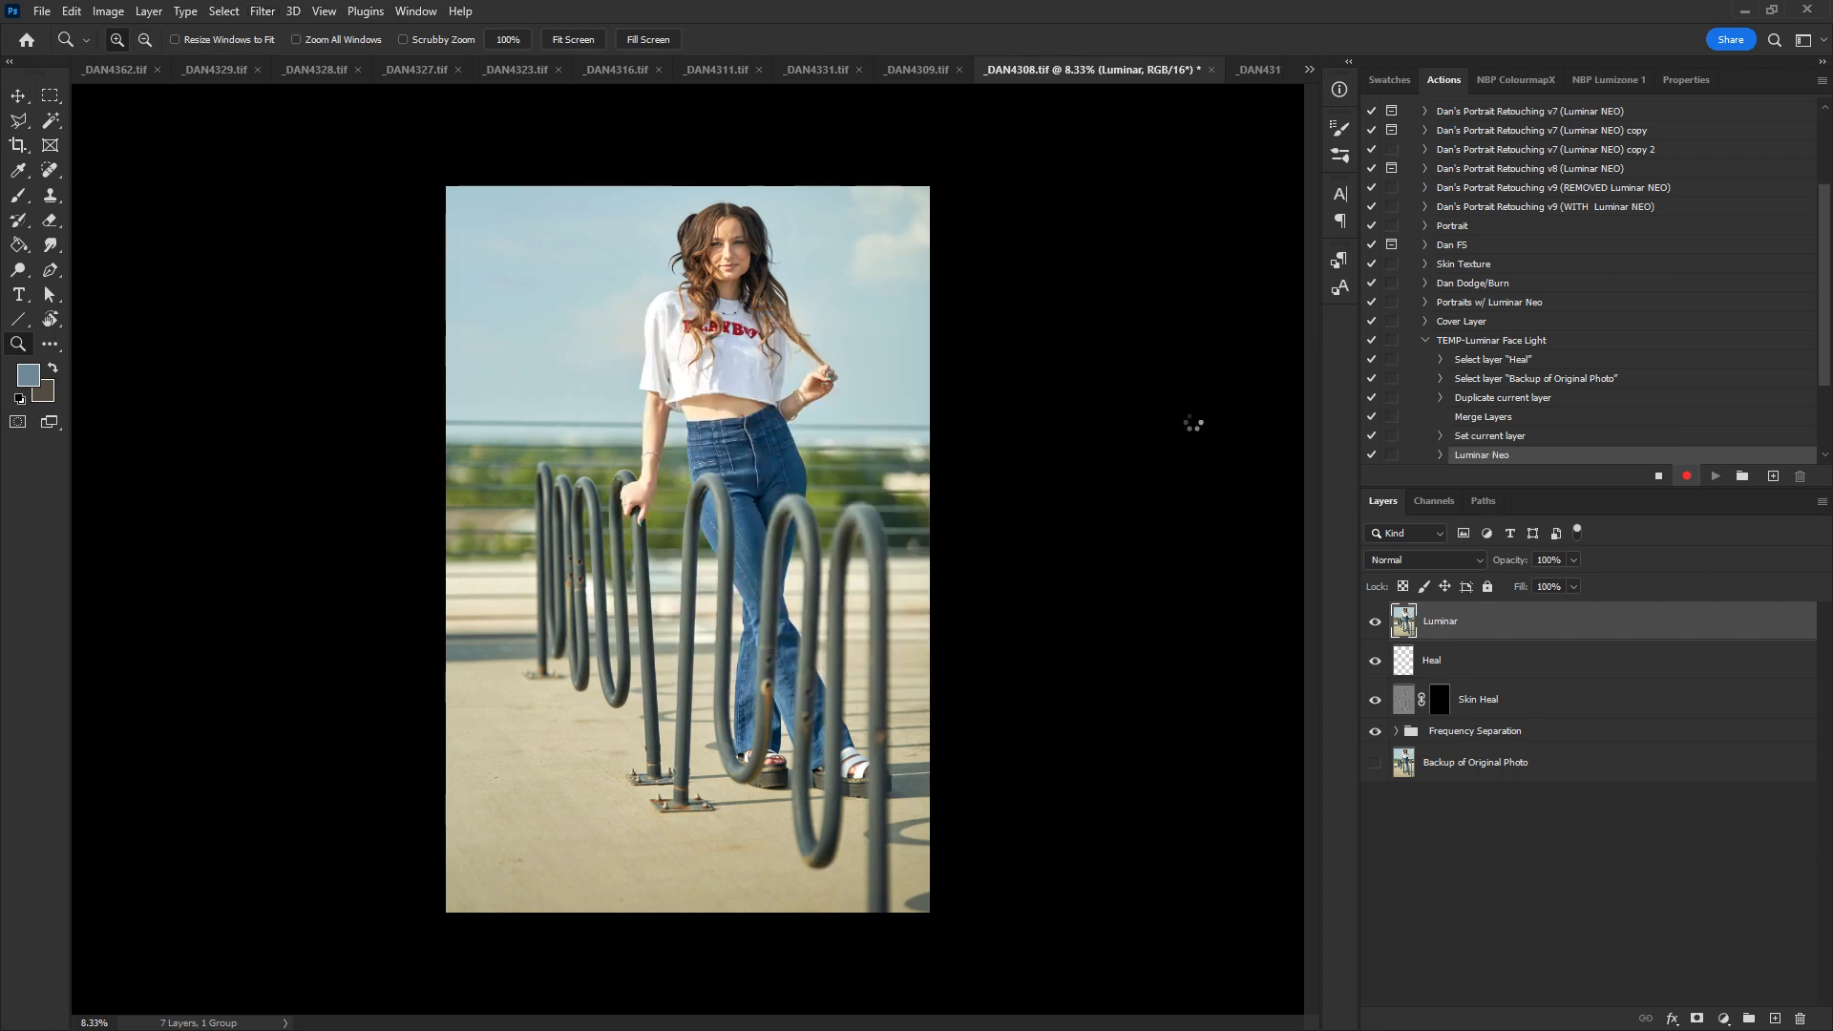
- Compare _DAN4308.tif with and without the Luminar layer
left_click(1376, 622)
left_click(1376, 622)
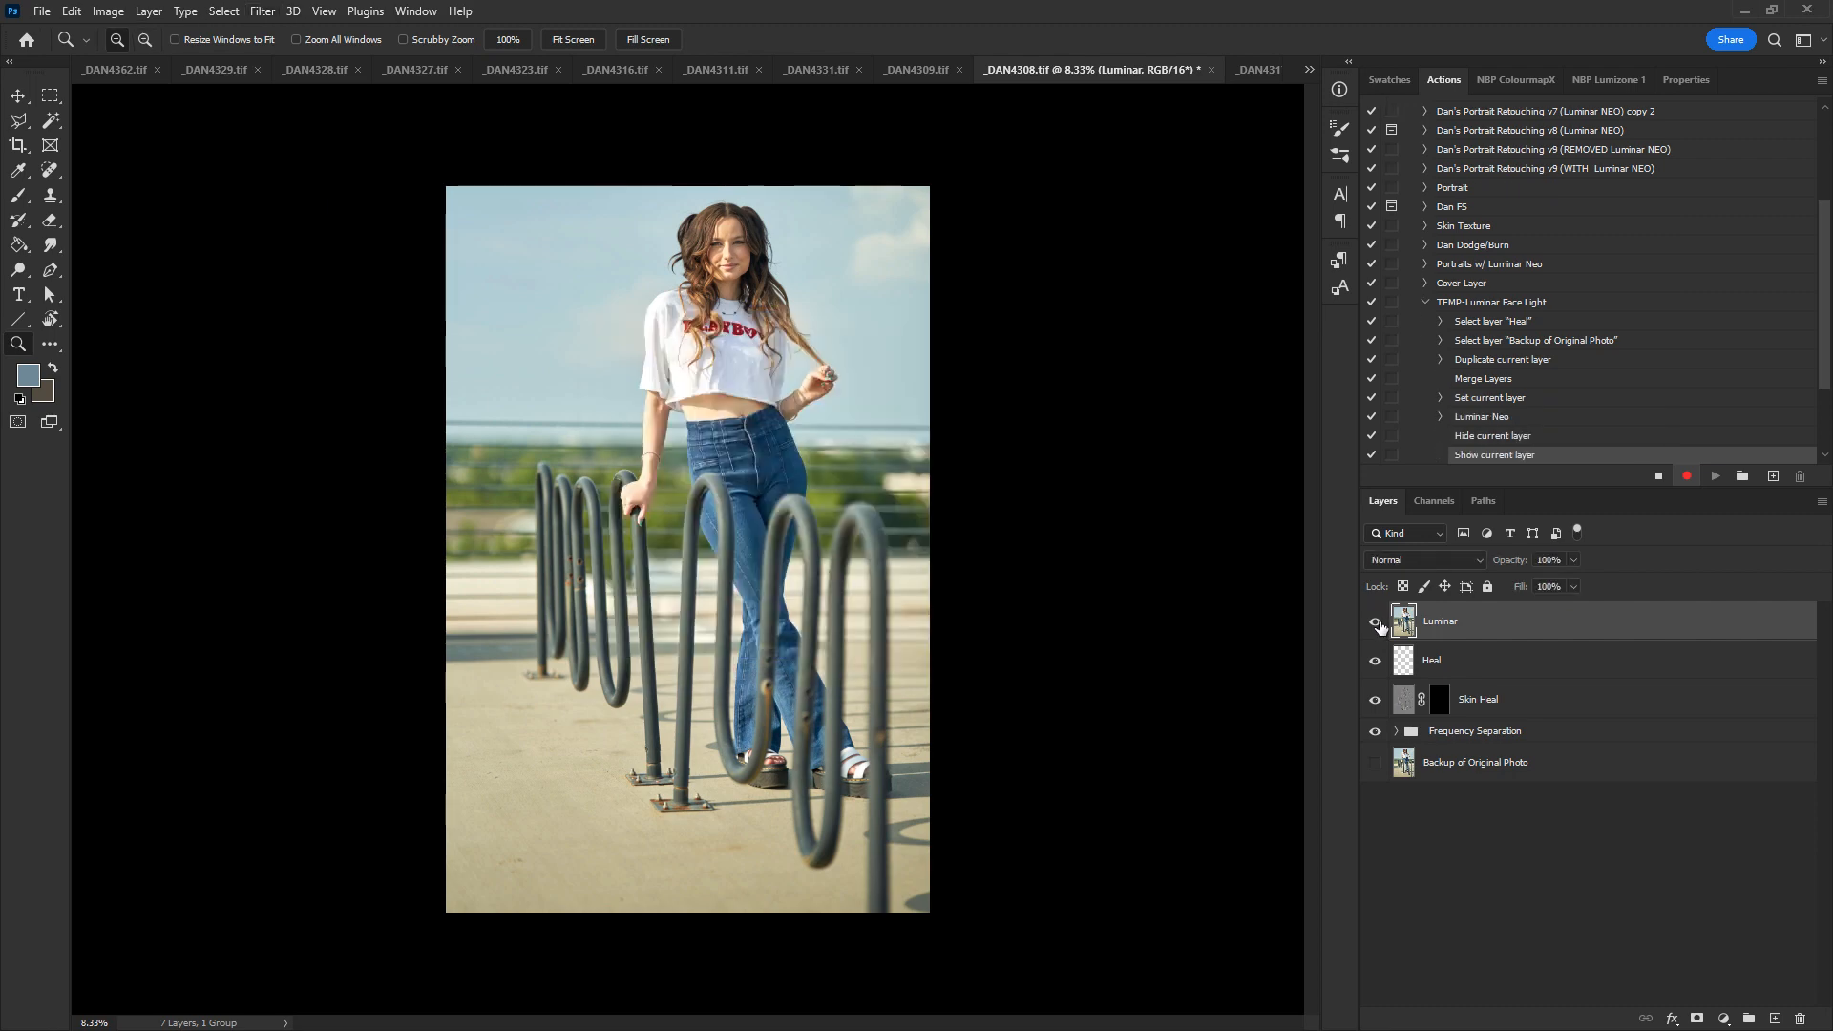
left_click(1375, 623)
left_click(1376, 623)
left_click(1377, 623)
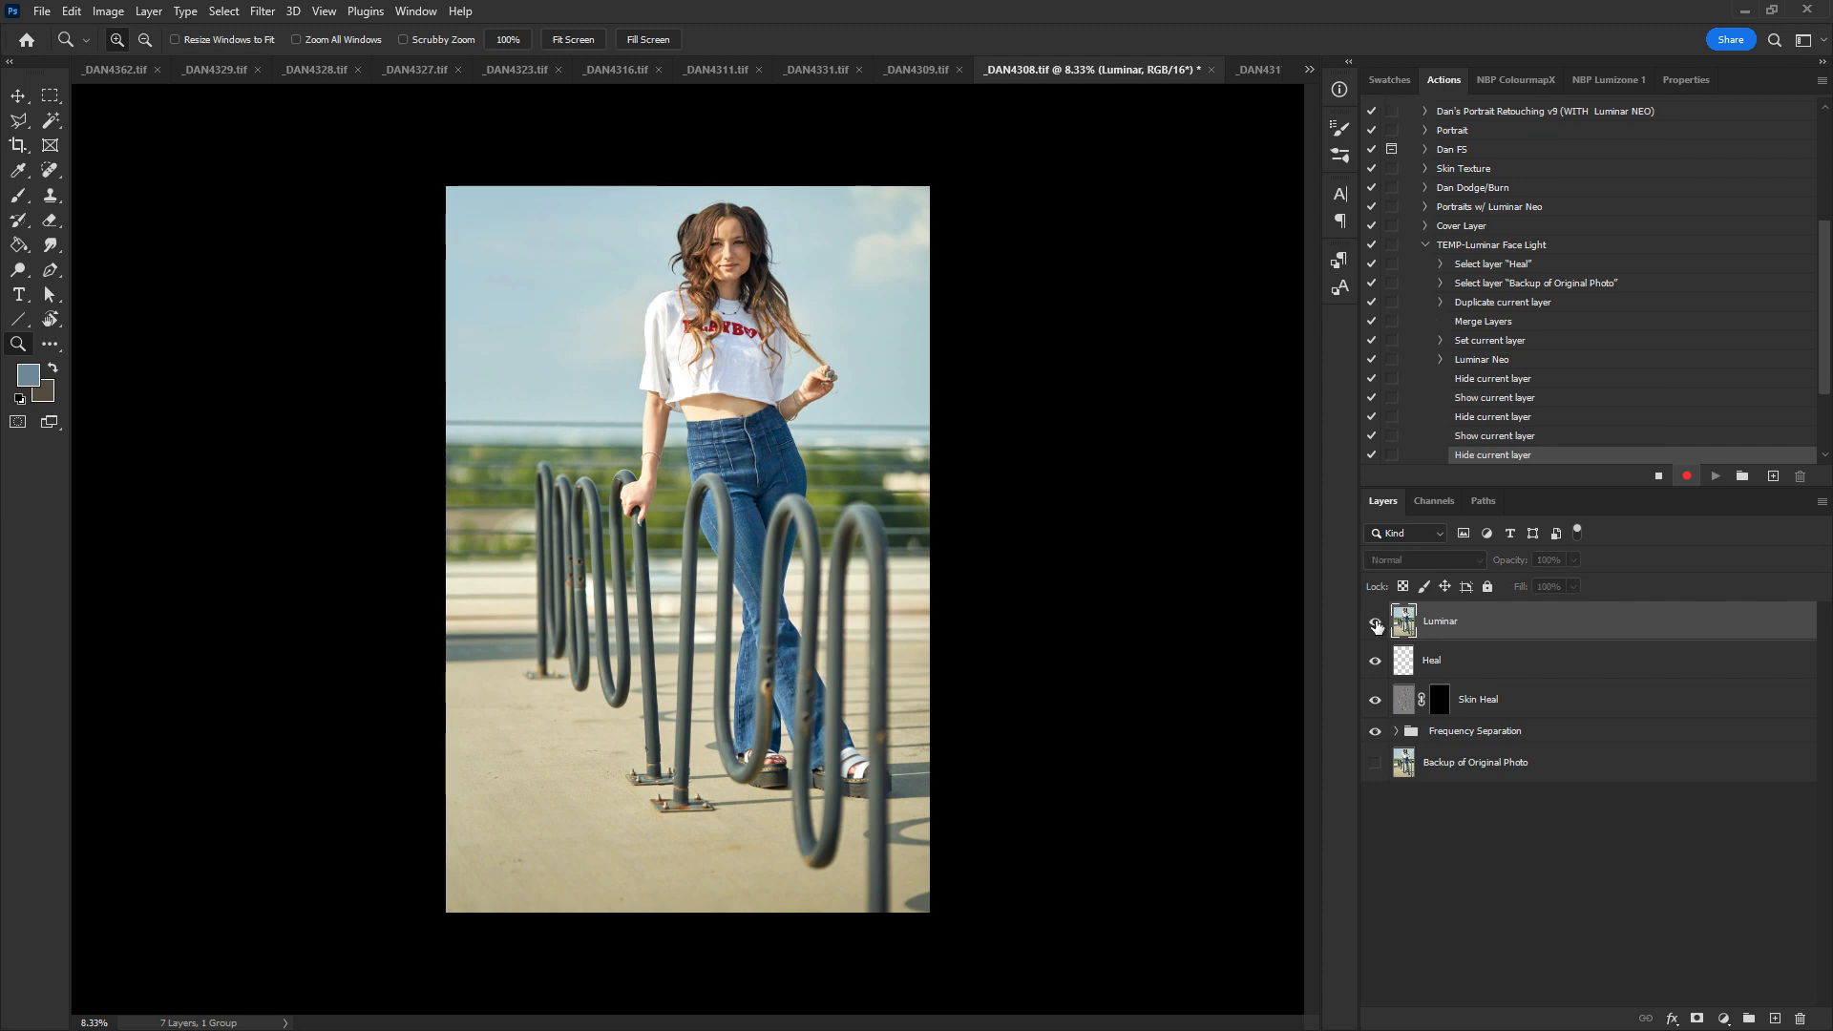
left_click(1377, 622)
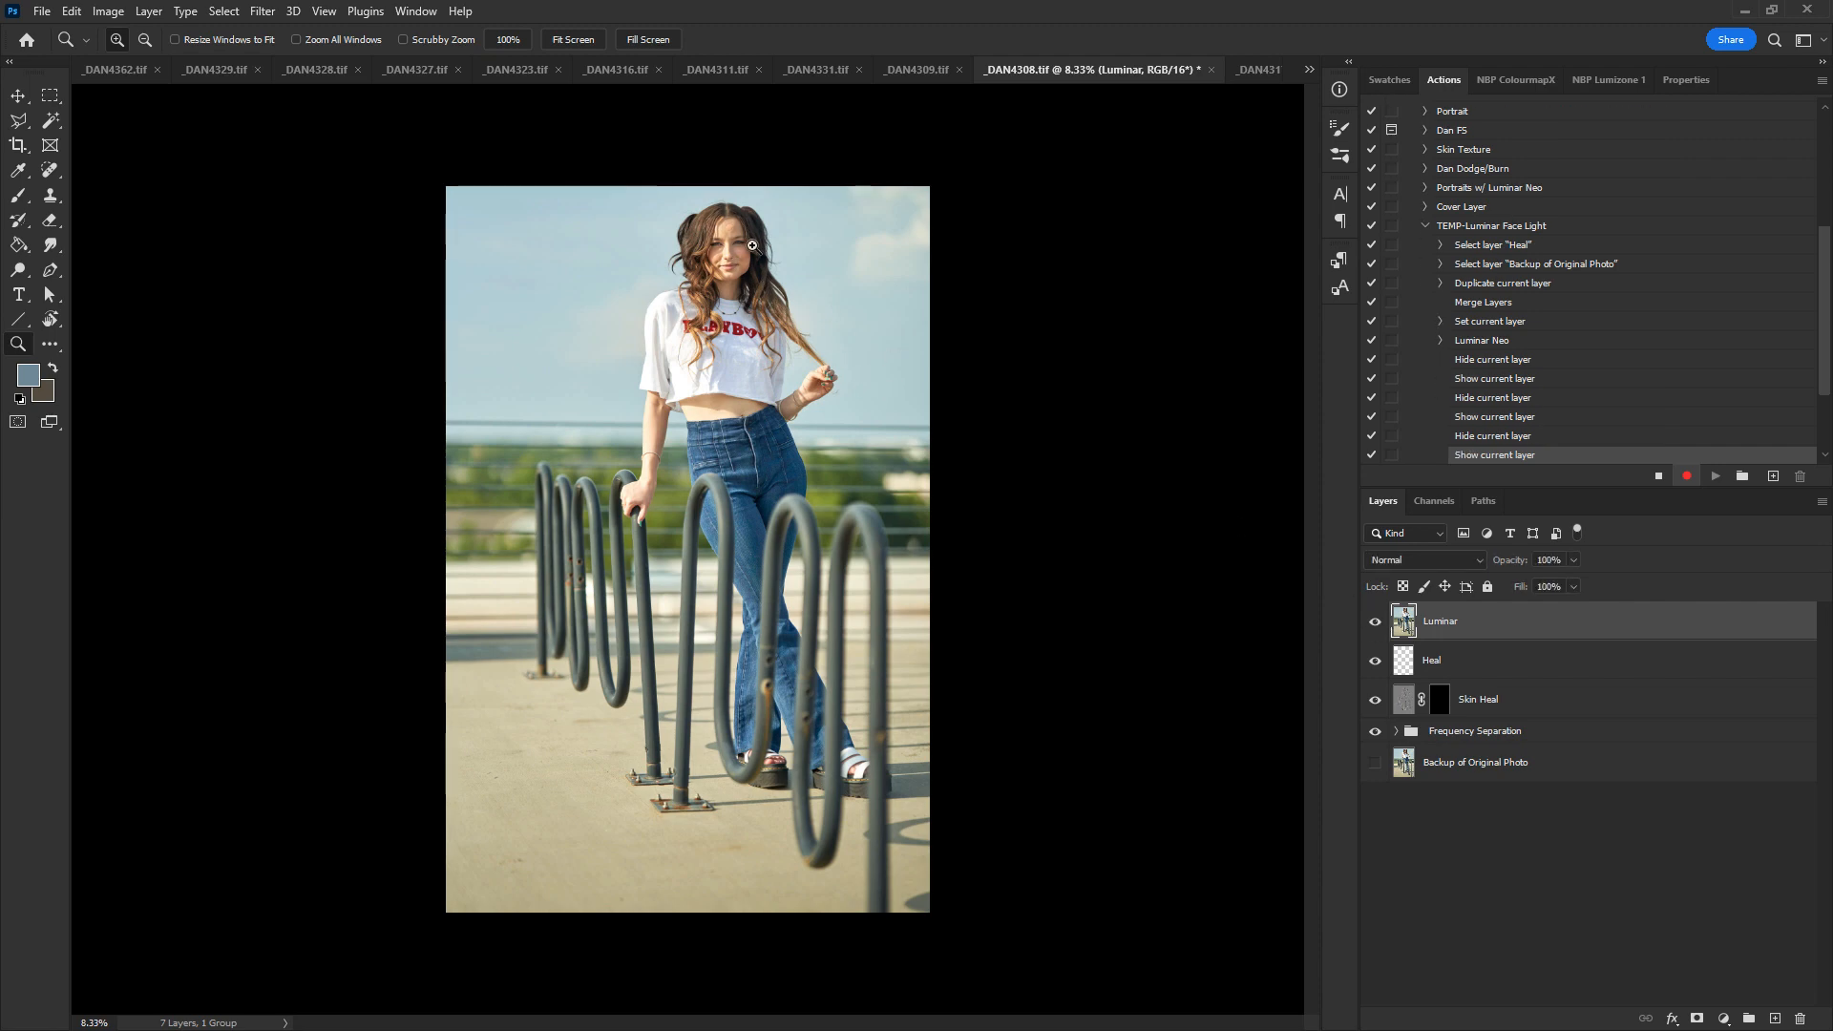
left_click(1375, 623)
left_click(1376, 623)
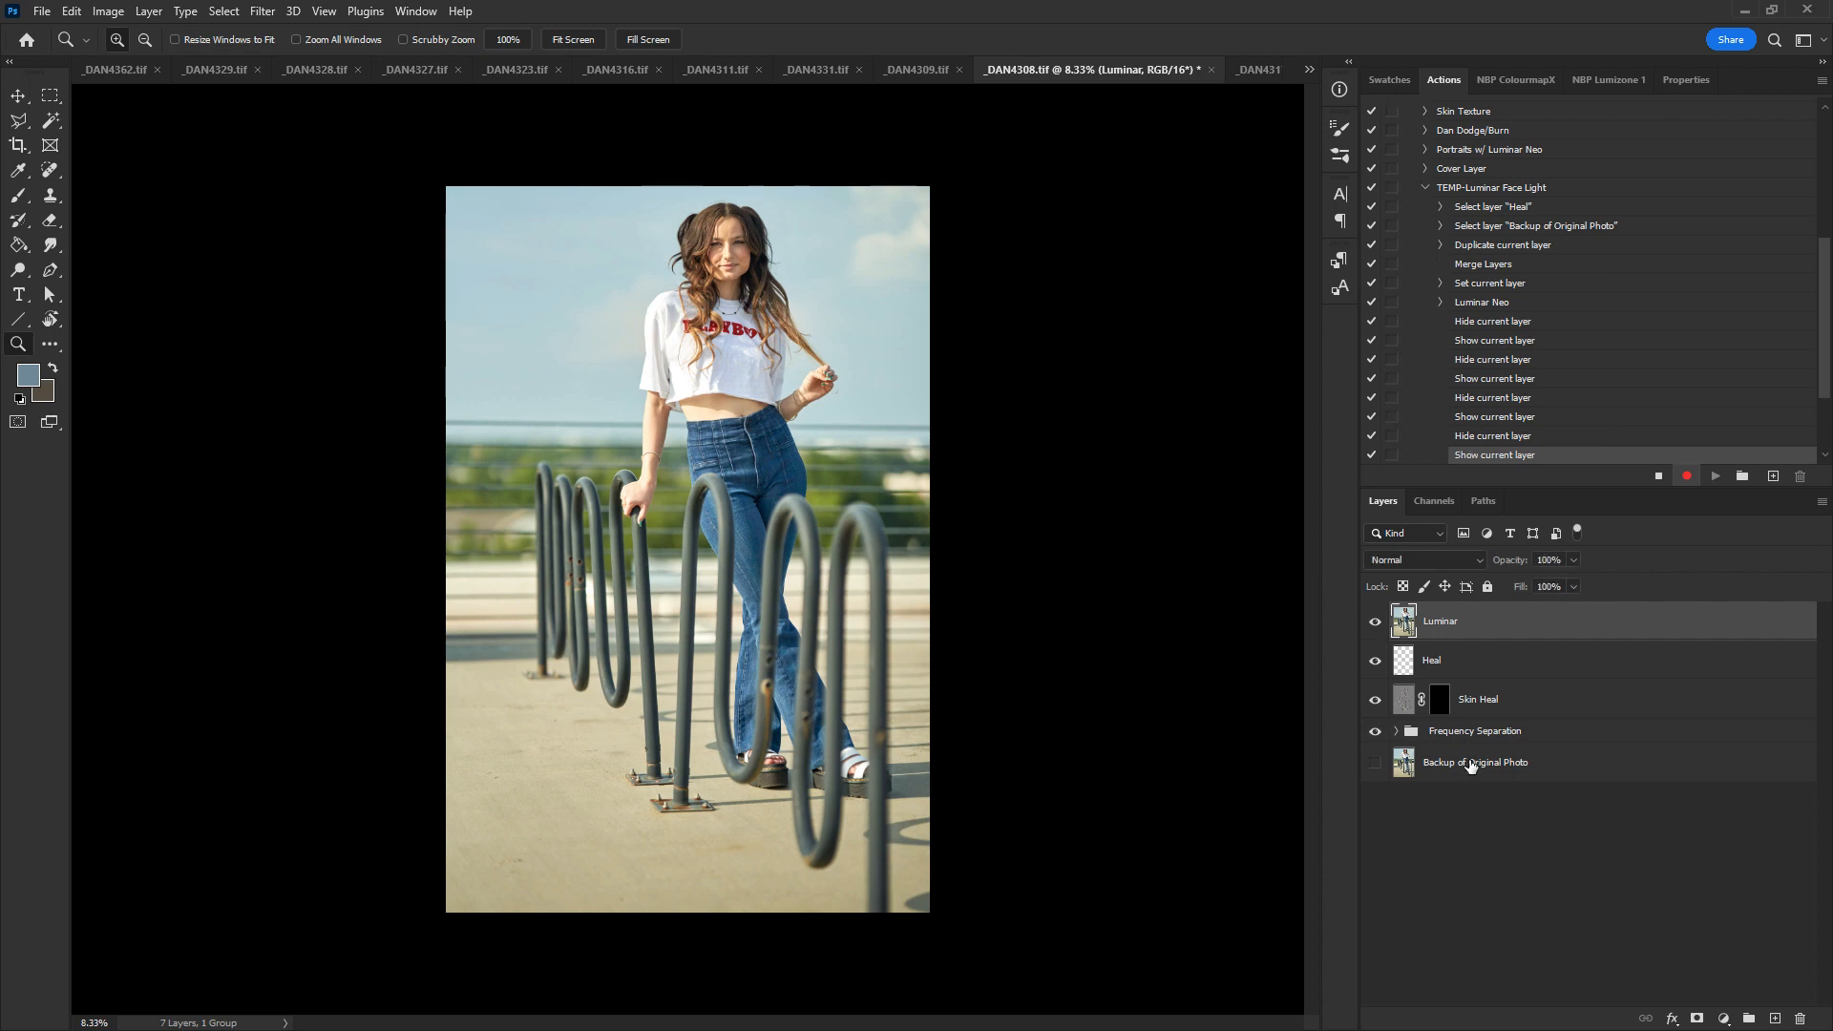
- Move the Heal layer above the Luminar layer and activate the Spot Healing Brush
mouse_move(1495, 664)
left_mouse_down()
mouse_move(1509, 611)
mouse_move(1506, 626)
left_mouse_up()
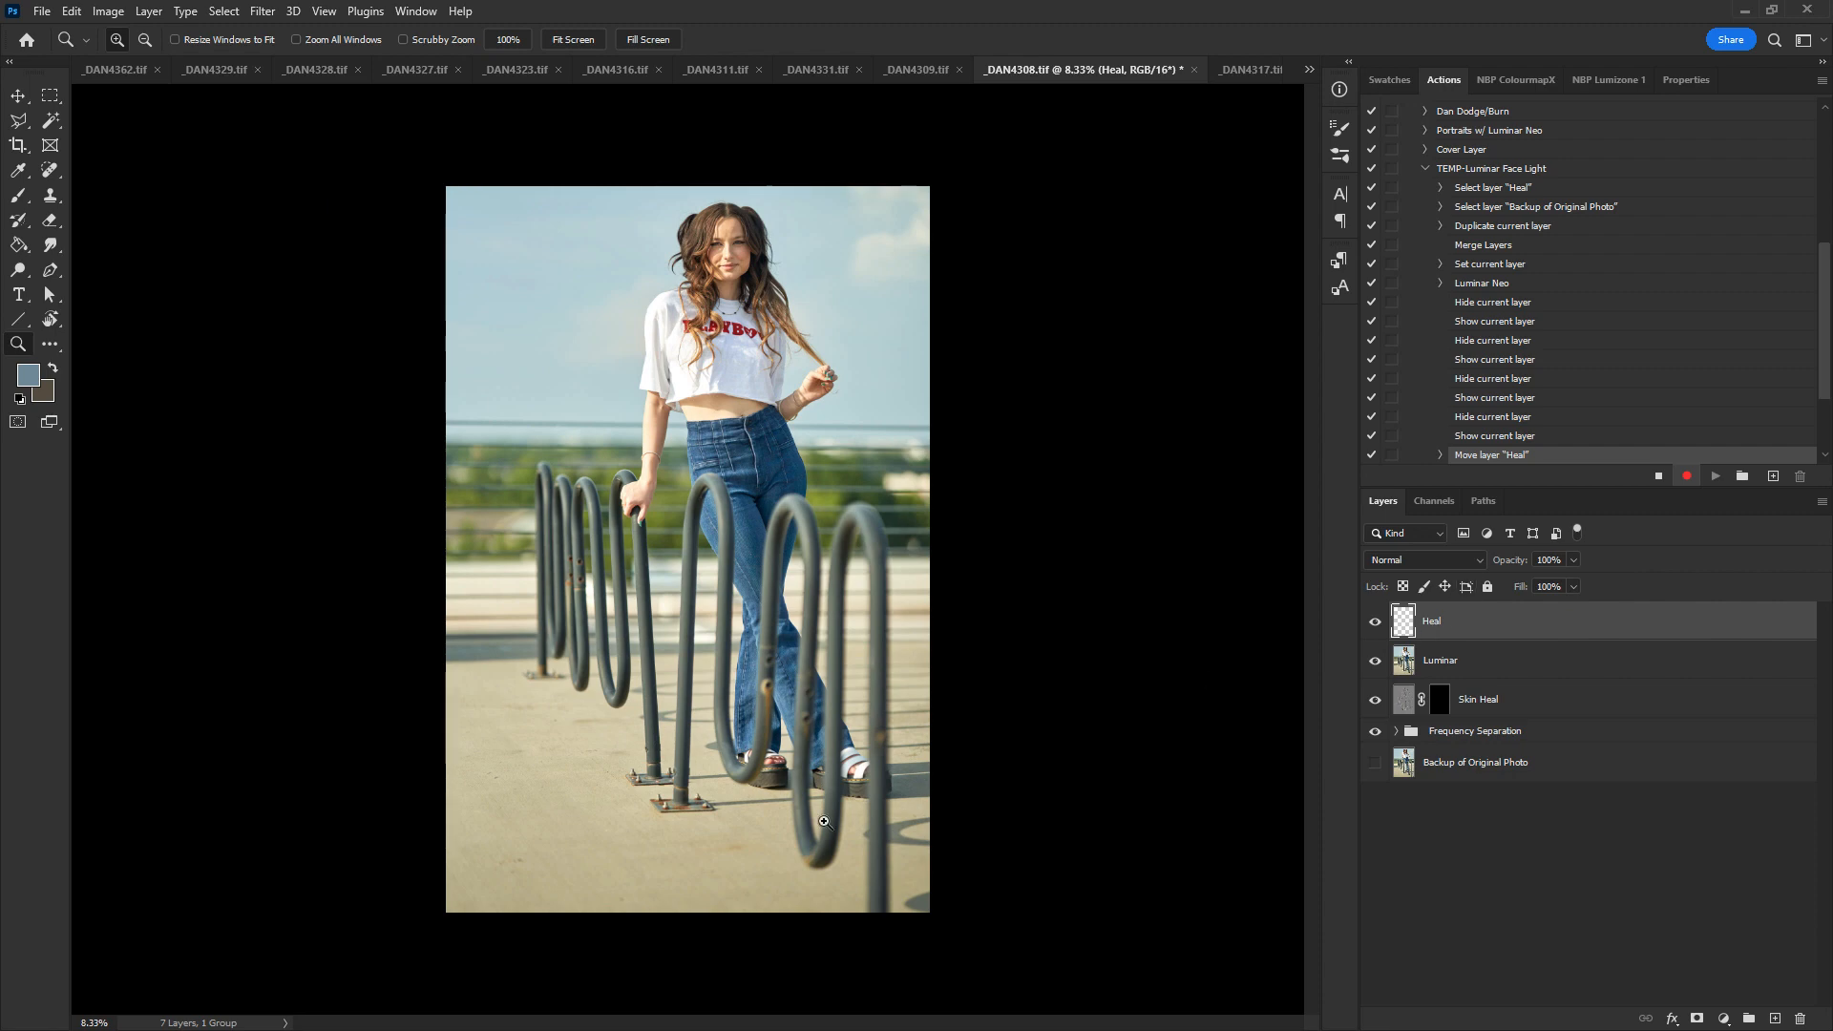
key("j")
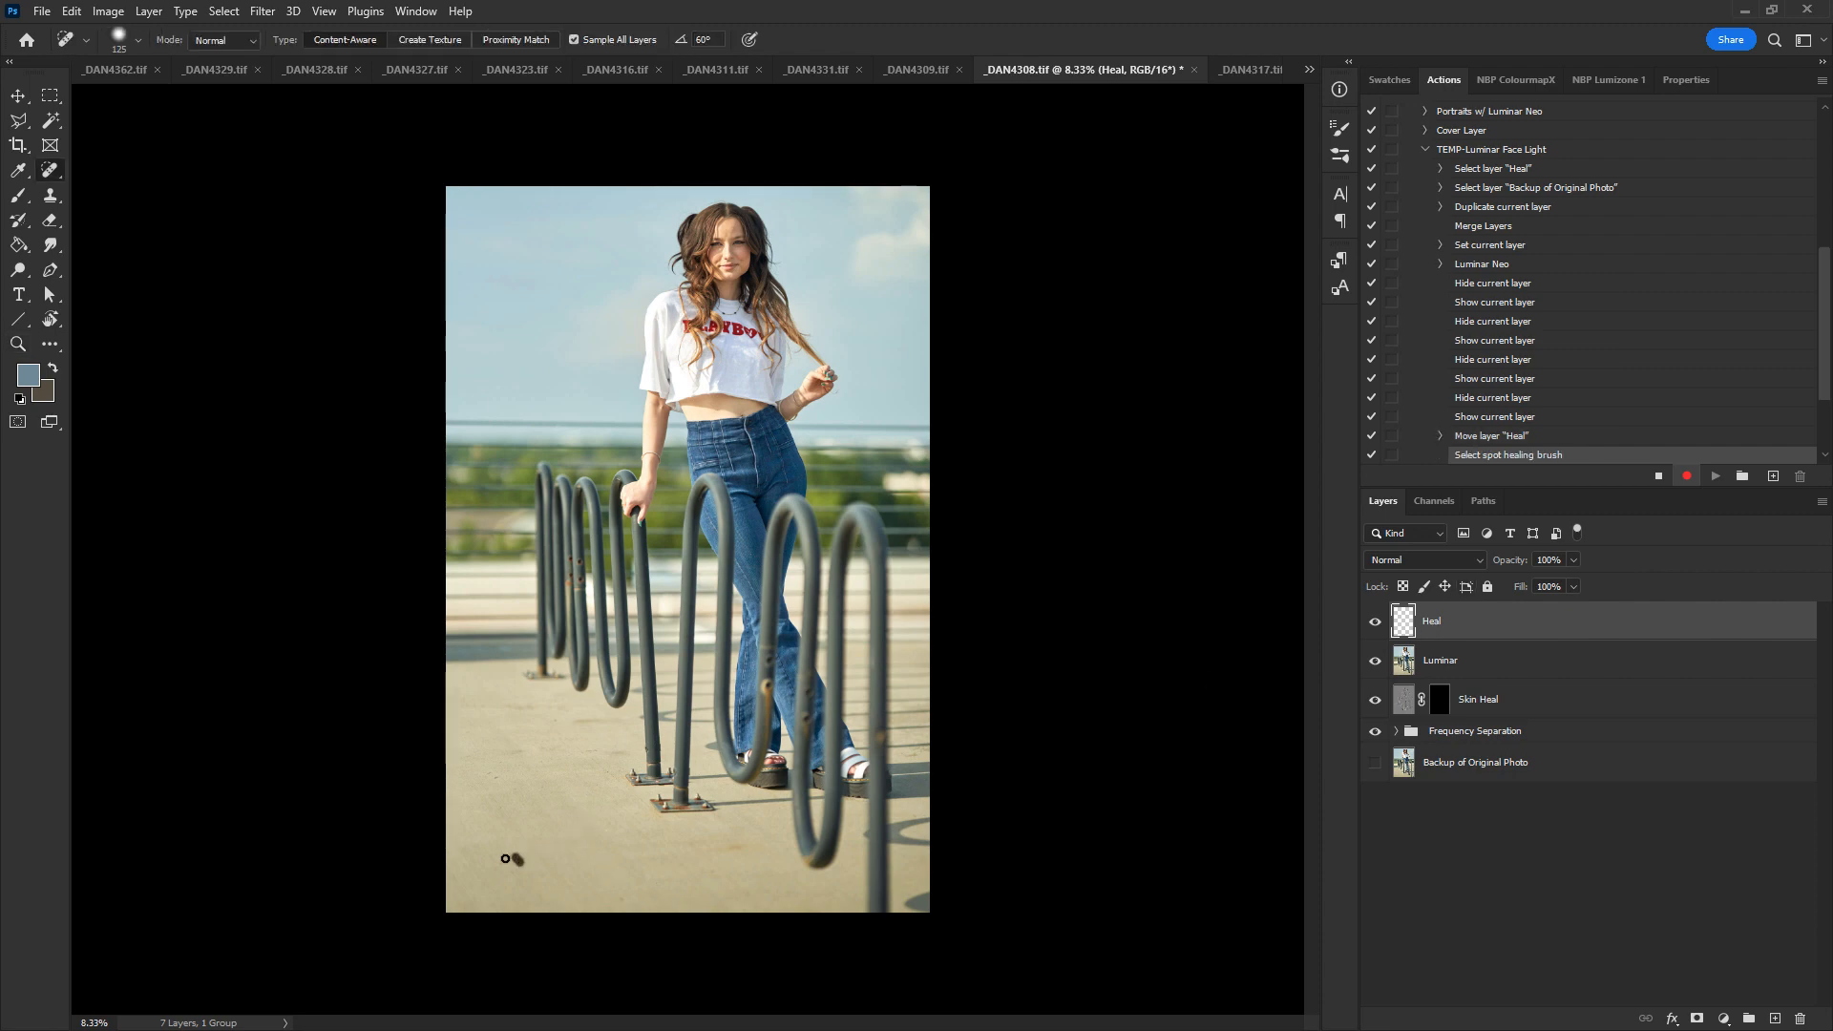
- Heal the small blemish on the pavement in the photo's lower left area with the Spot Healing Brush
left_click_drag(503, 859, 512, 872)
left_click(510, 872)
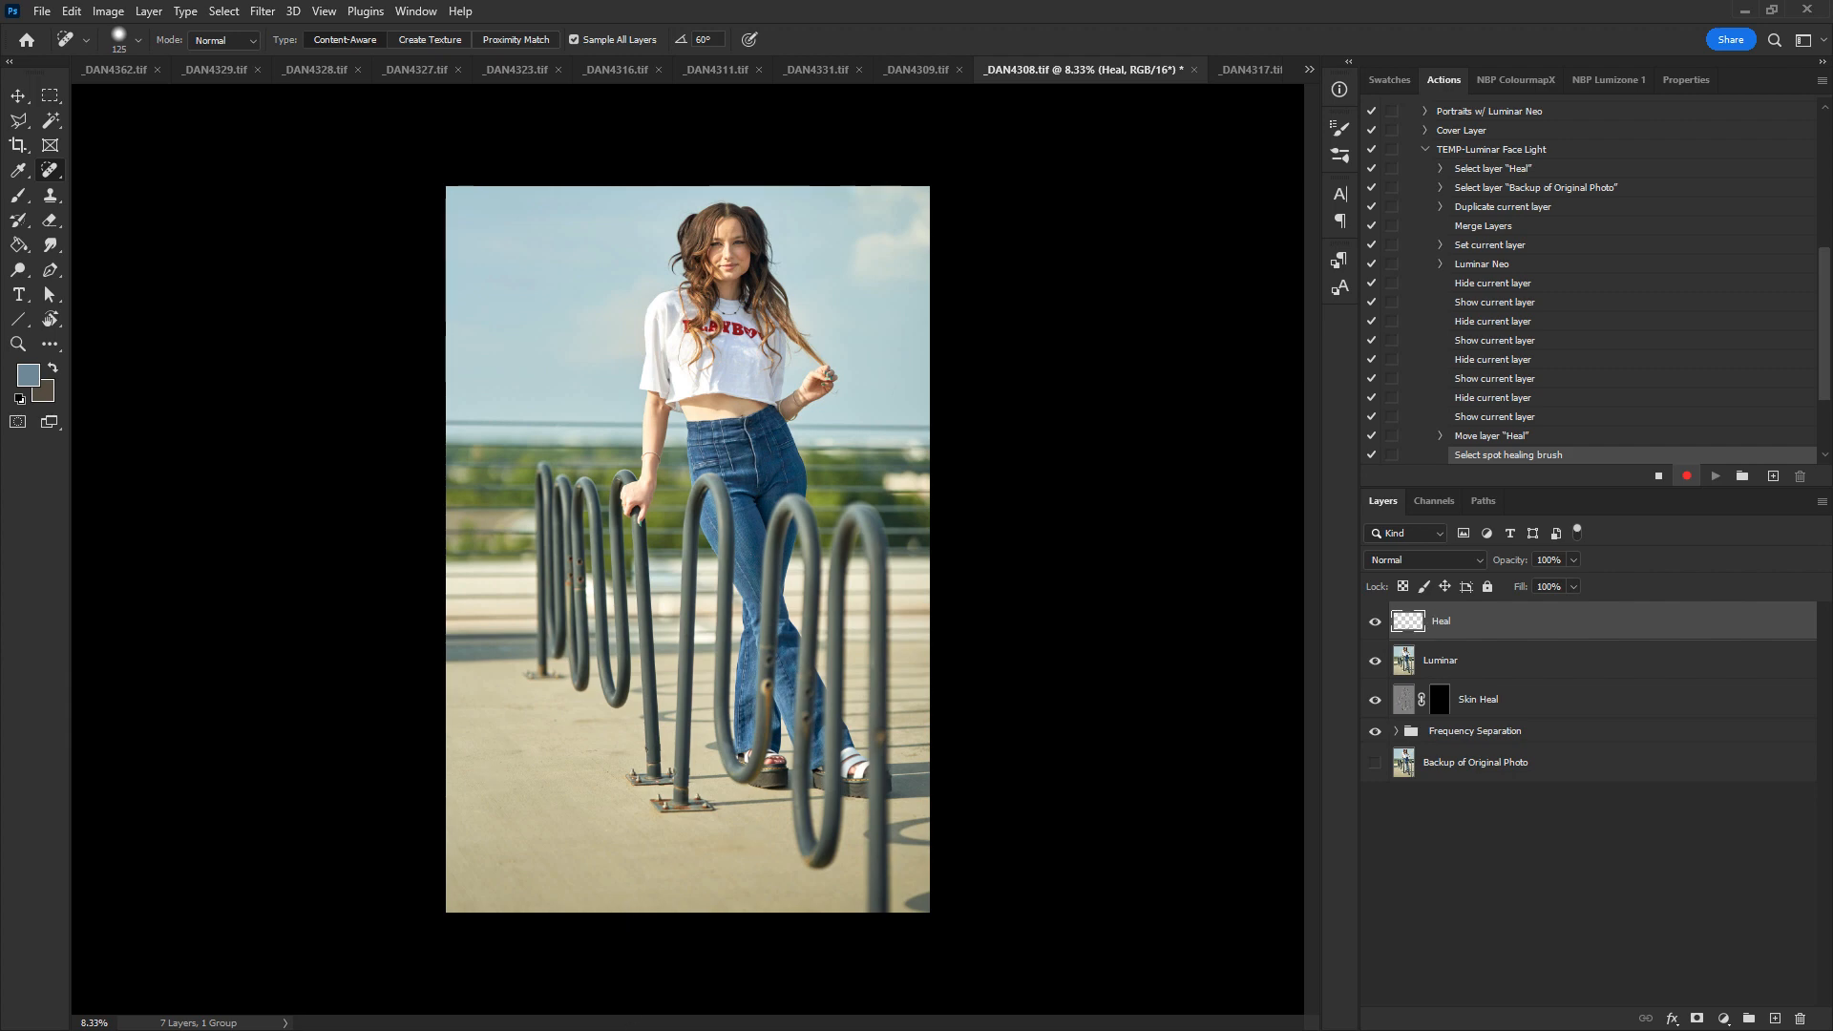
- Examine the bike rack, jeans, shirt and face up close for areas that still need retouching
key("ctrl+minus")
key("ctrl+plus")
key("ctrl+plus")
key("ctrl+plus")
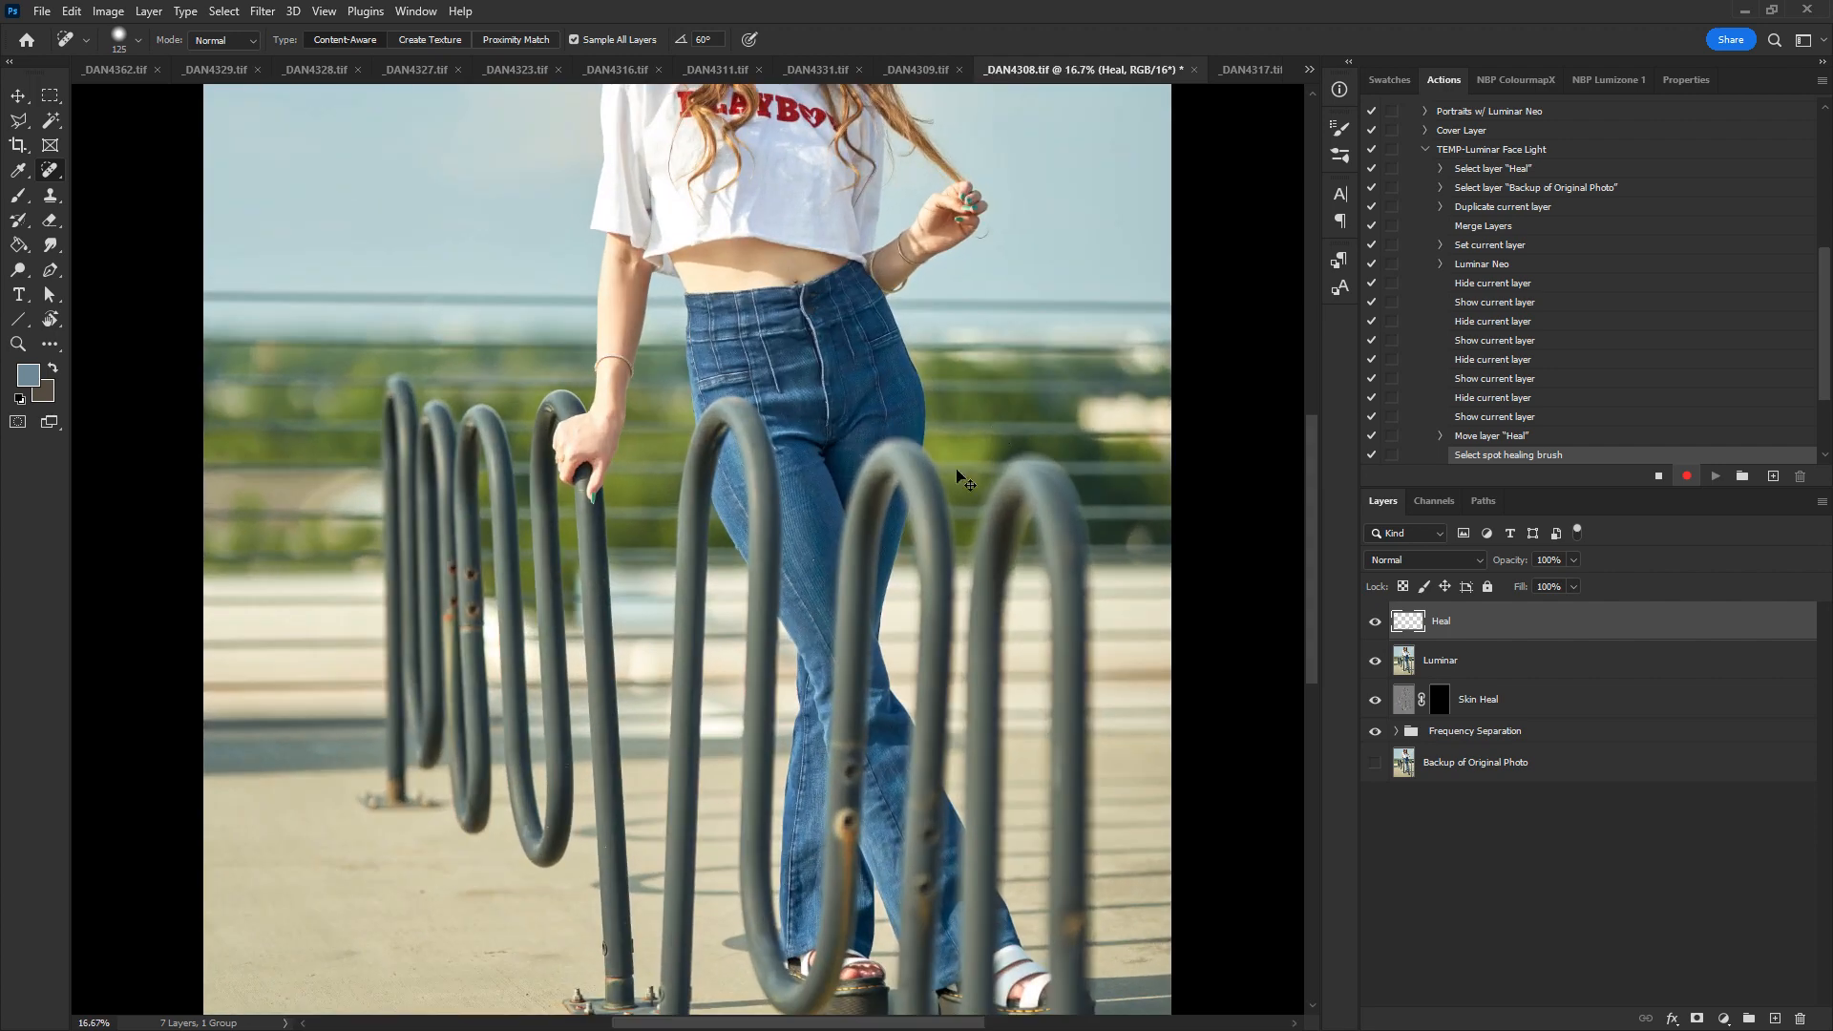
left_click_drag(931, 675, 1019, 351)
left_click_drag(1047, 495, 1090, 745)
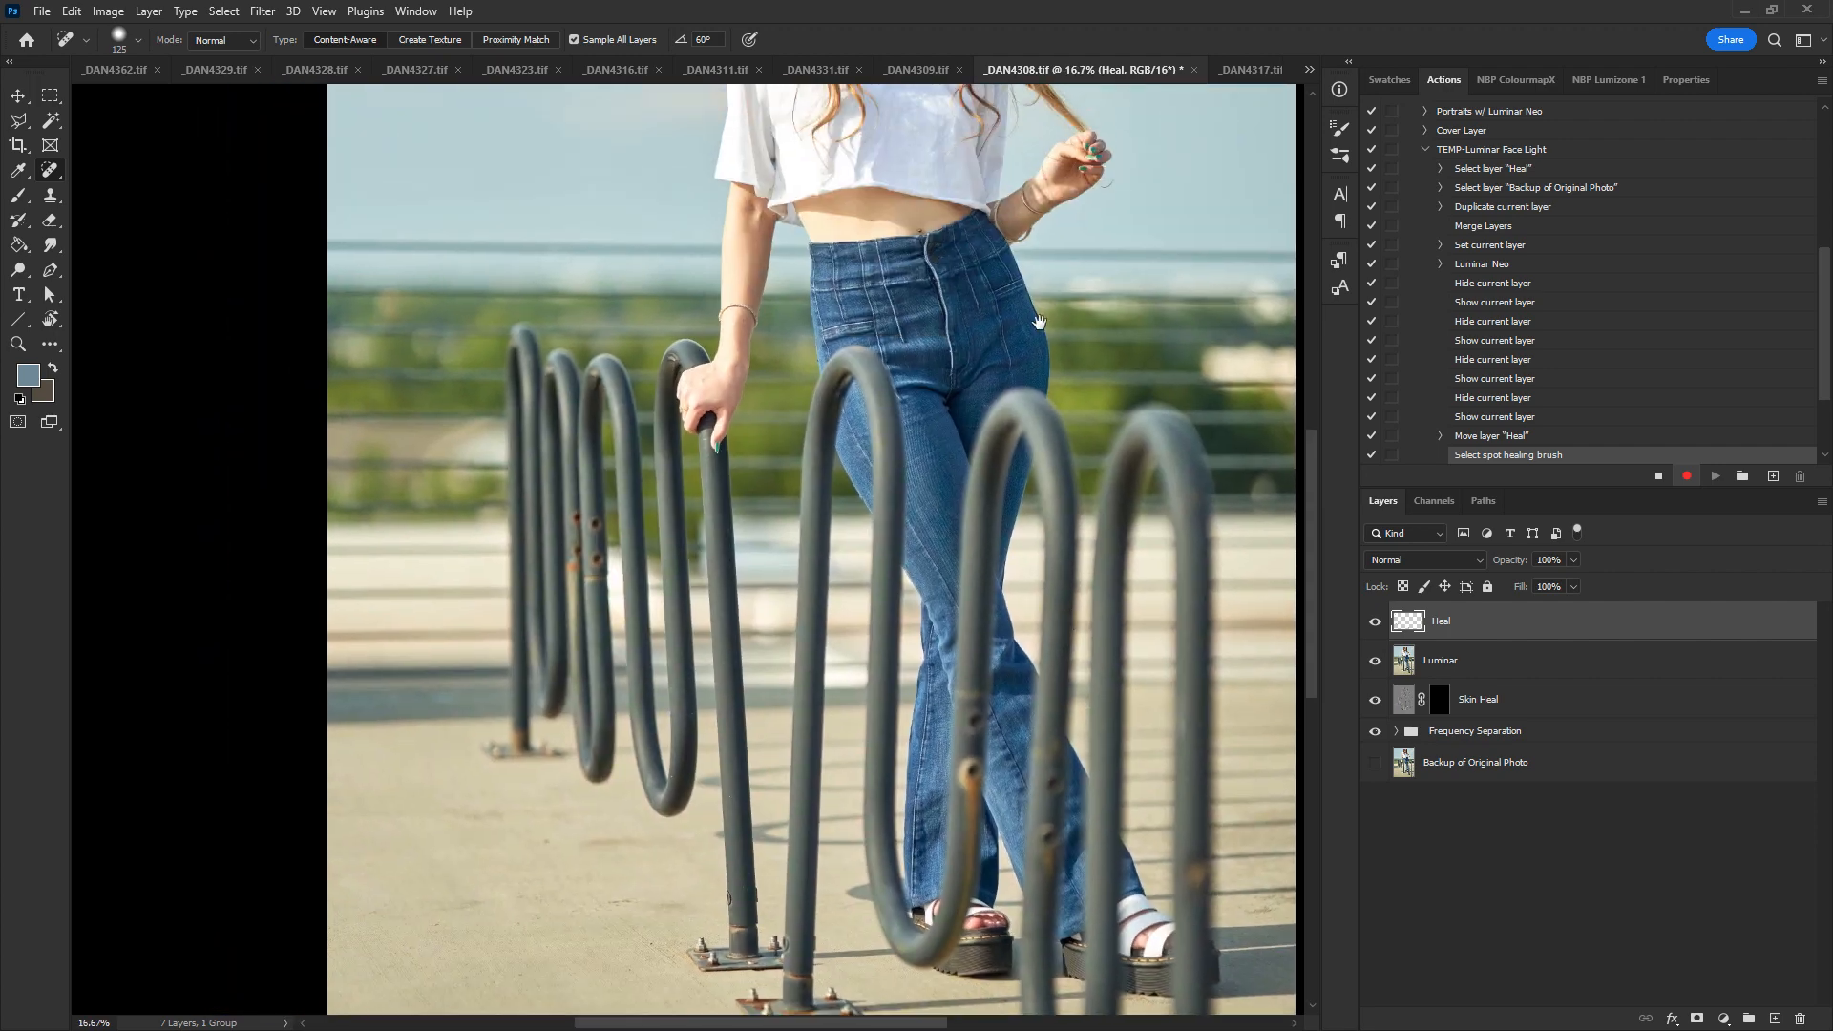
left_click_drag(1039, 332, 985, 759)
key("ctrl+plus")
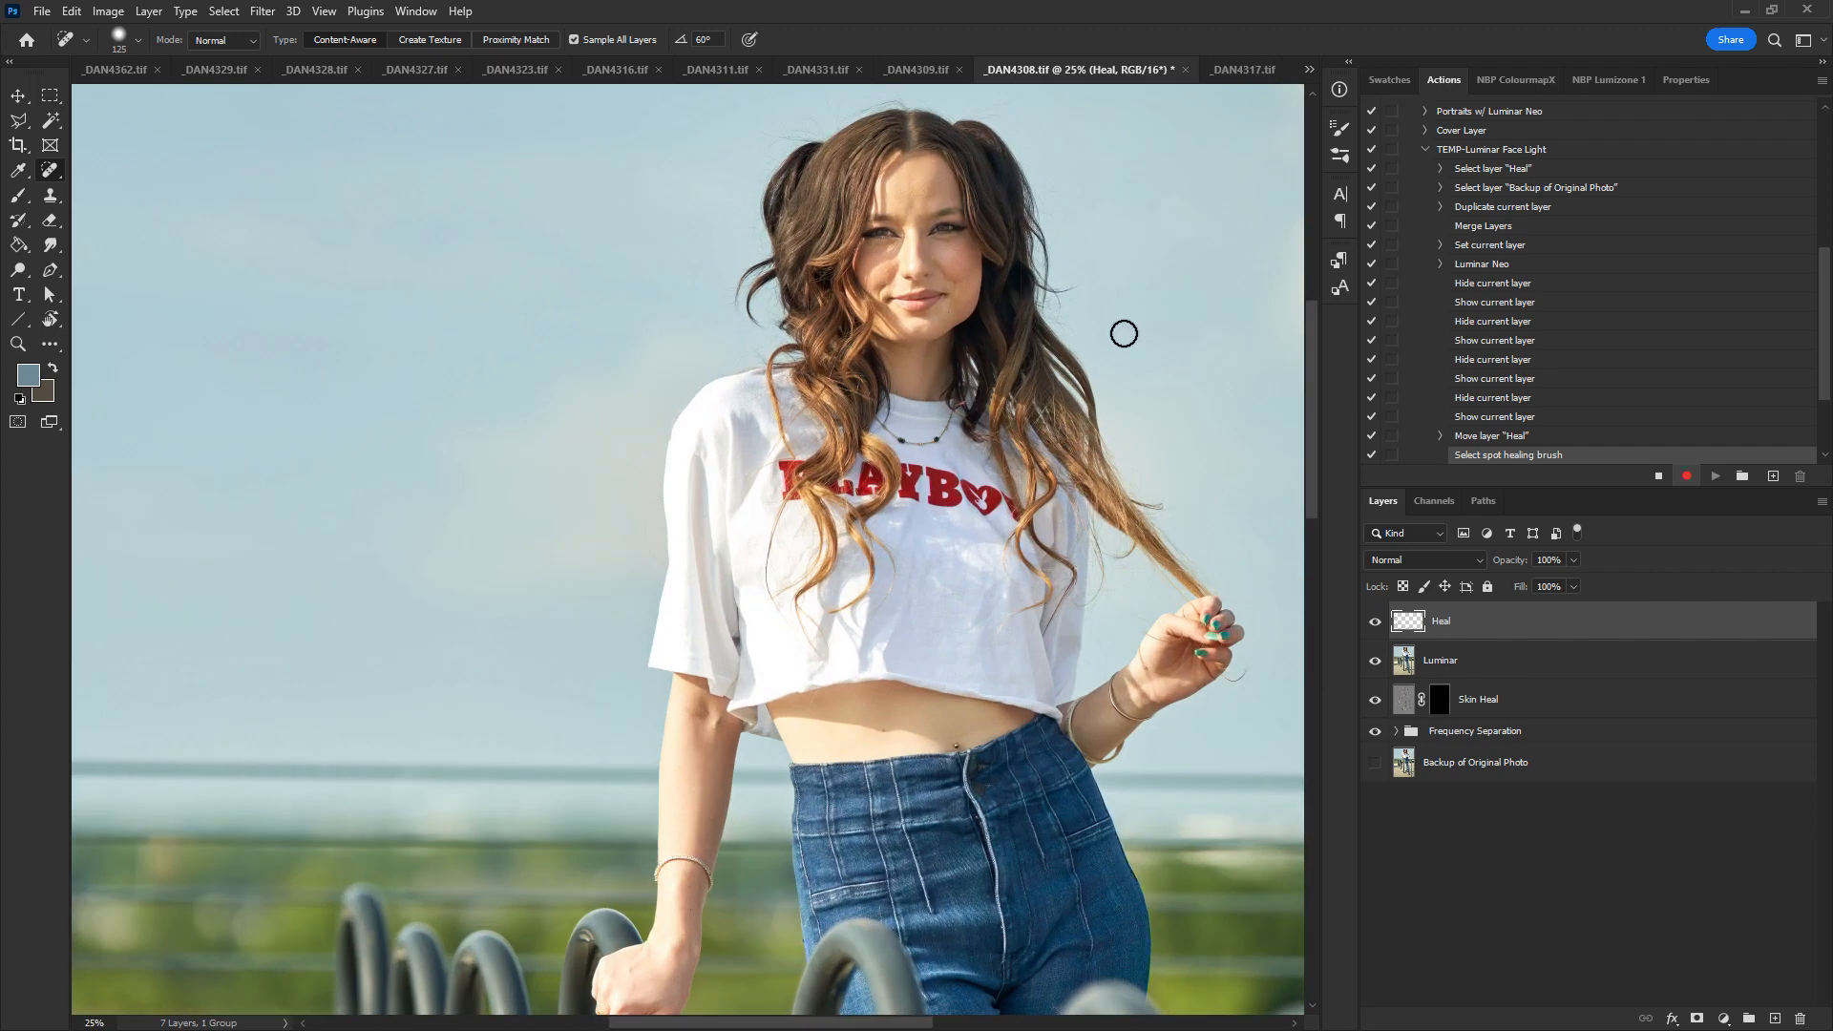
key("ctrl+plus")
- Move the Skin Heal layer above the Luminar layer and activate the Brush tool on its mask
left_click(1438, 708)
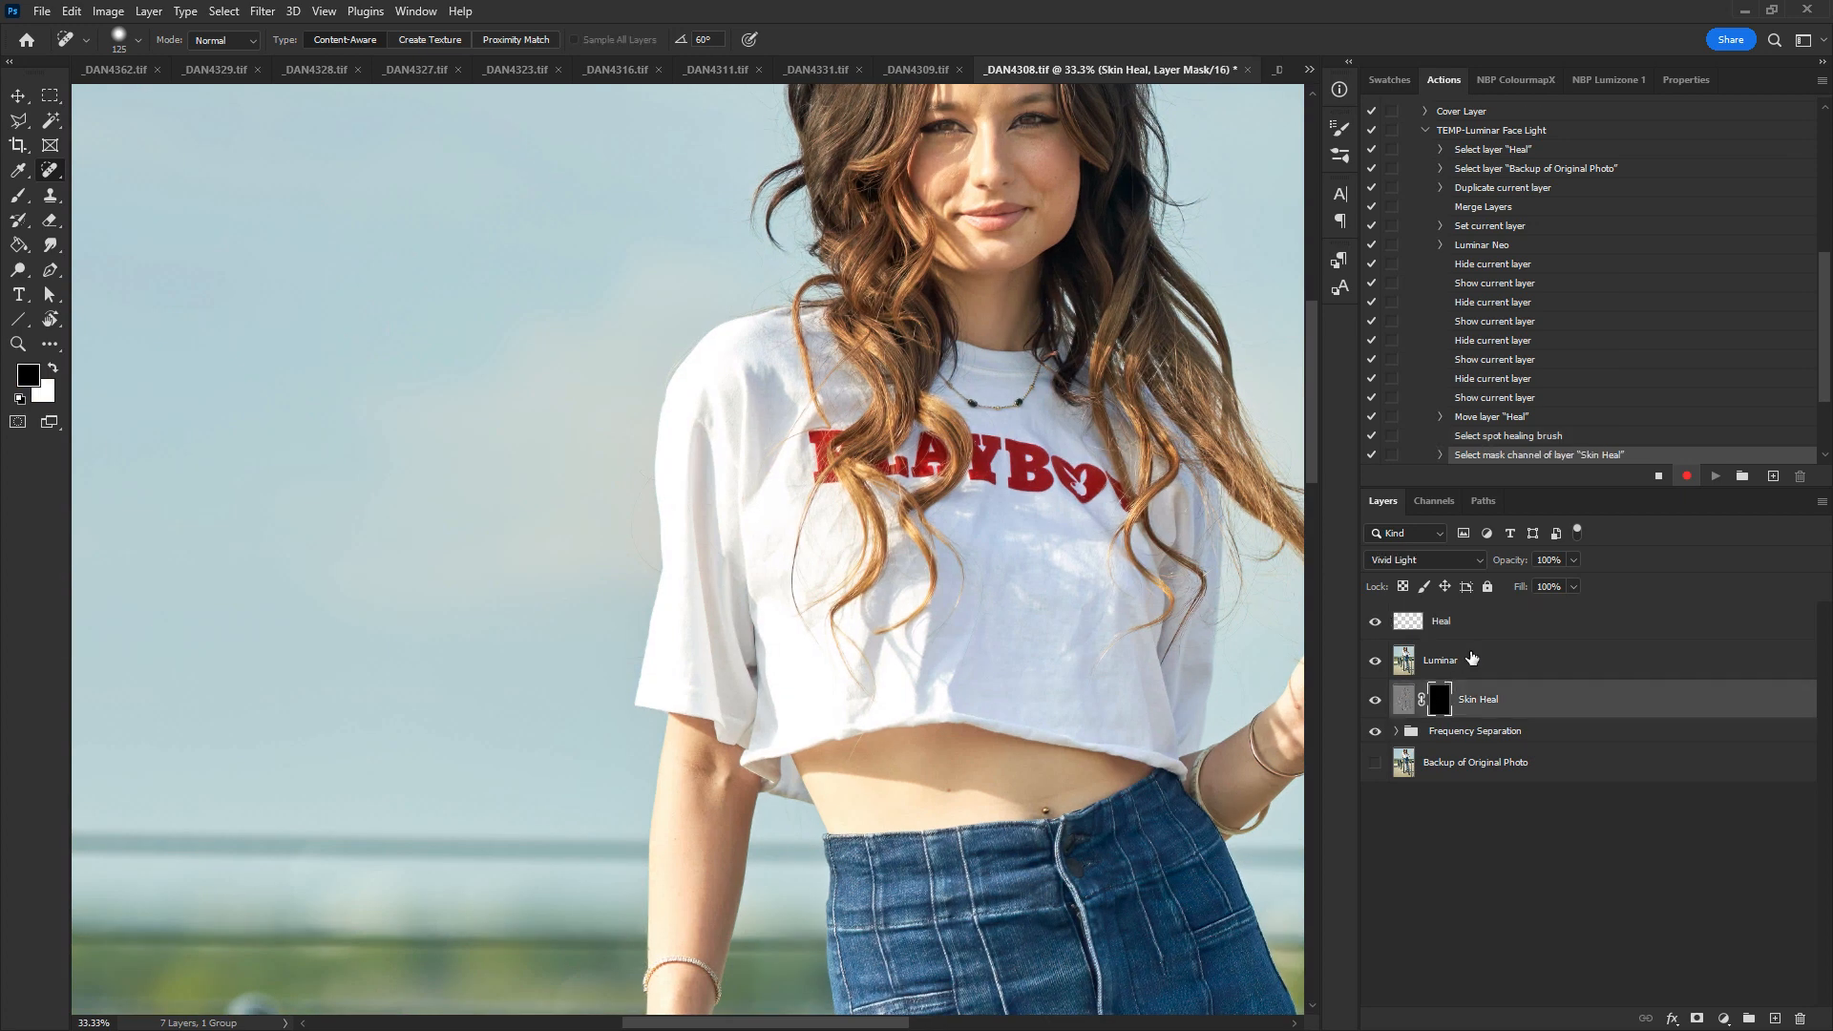
key("alt+bracketright")
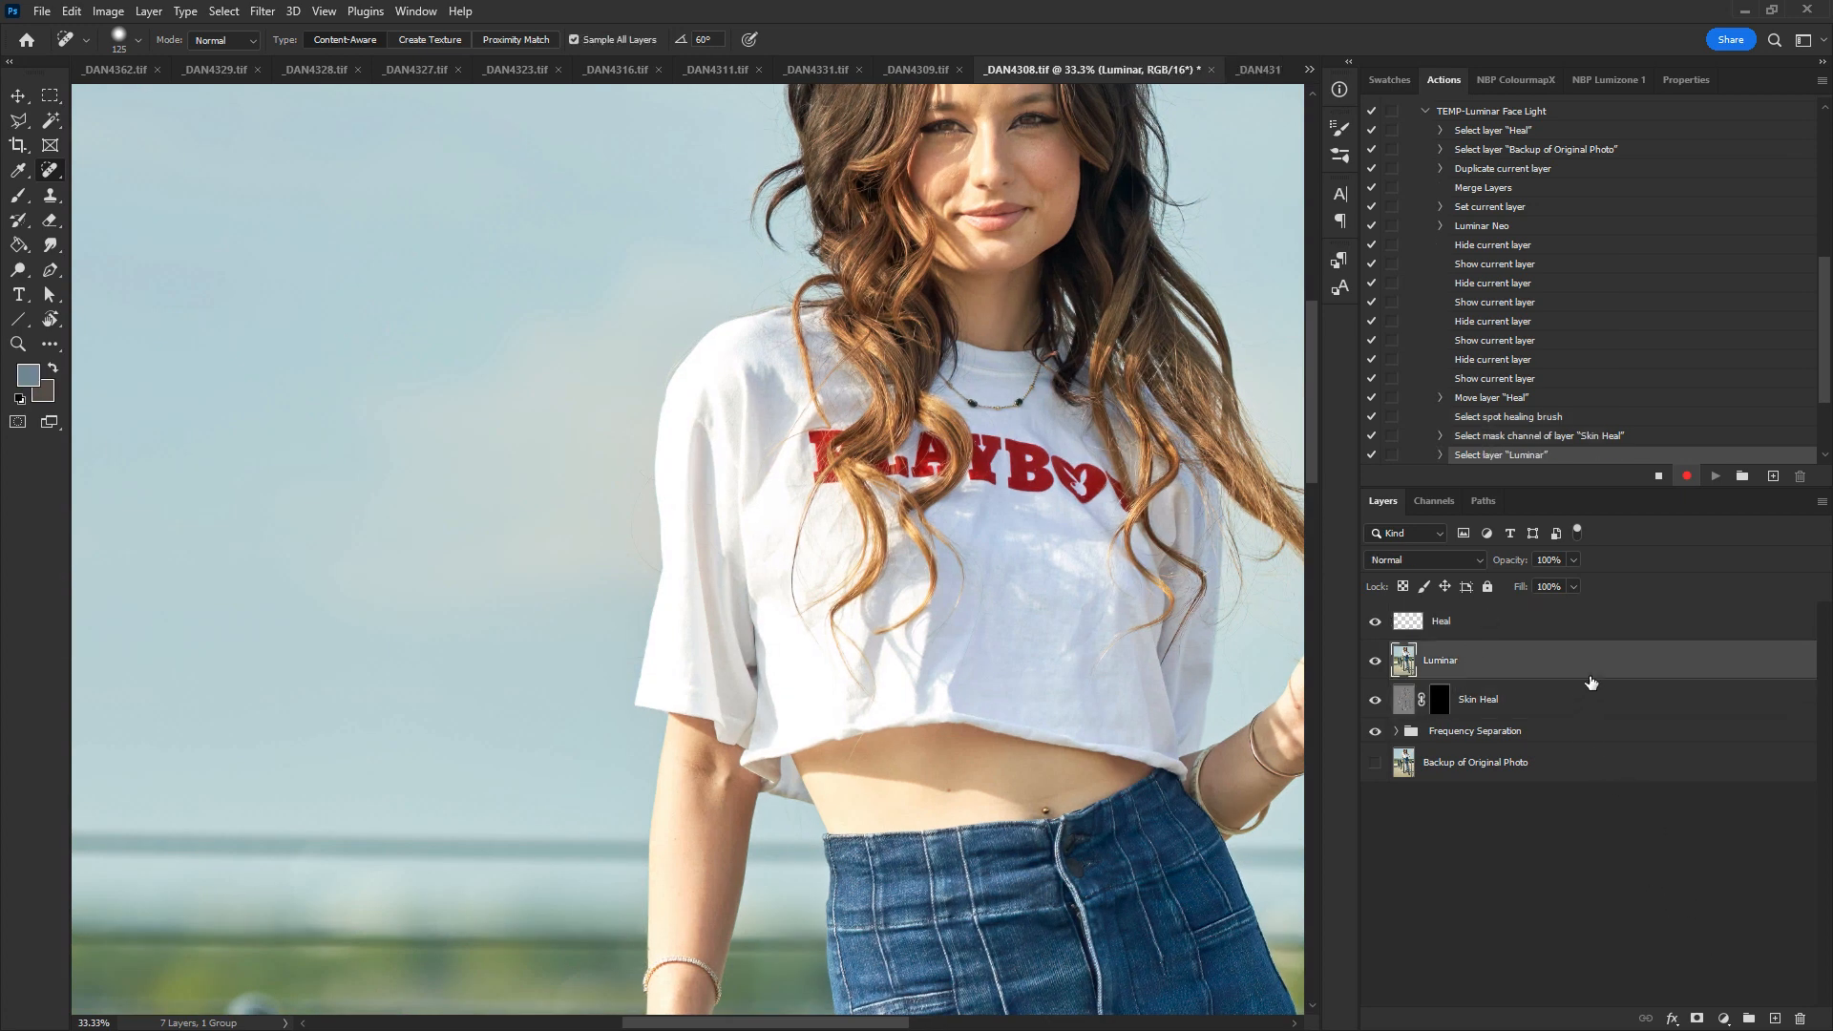
mouse_move(1587, 684)
left_mouse_down()
mouse_move(1600, 643)
mouse_move(1516, 667)
left_mouse_up()
left_click(1441, 671)
key("b")
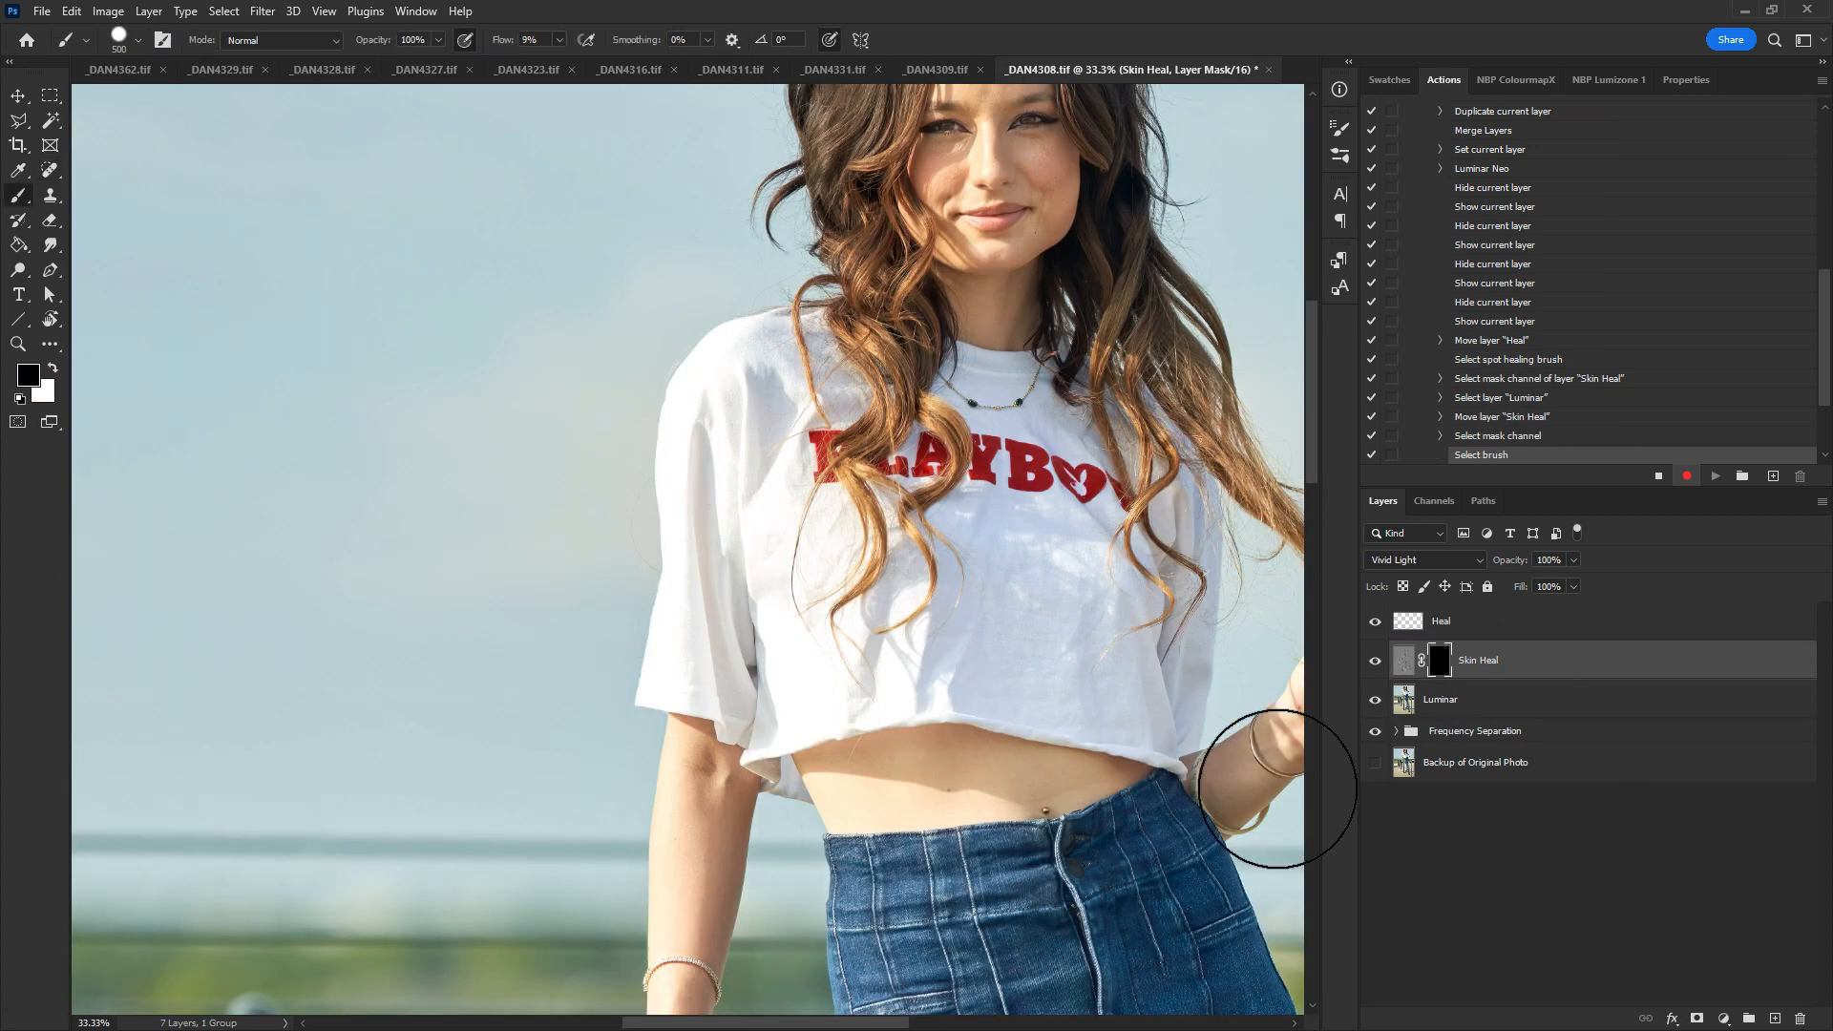
- Reduce the brush size to 50 and swap the foreground colour to white for the Skin Heal mask
left_click_drag(1019, 623, 966, 673)
key("bracketleft")
key("bracketleft")
key("bracketleft")
key("bracketleft")
key("bracketleft")
key("bracketleft")
key("bracketleft")
key("bracketleft")
key("bracketleft")
key("bracketleft")
key("bracketleft")
key("bracketleft")
key("bracketleft")
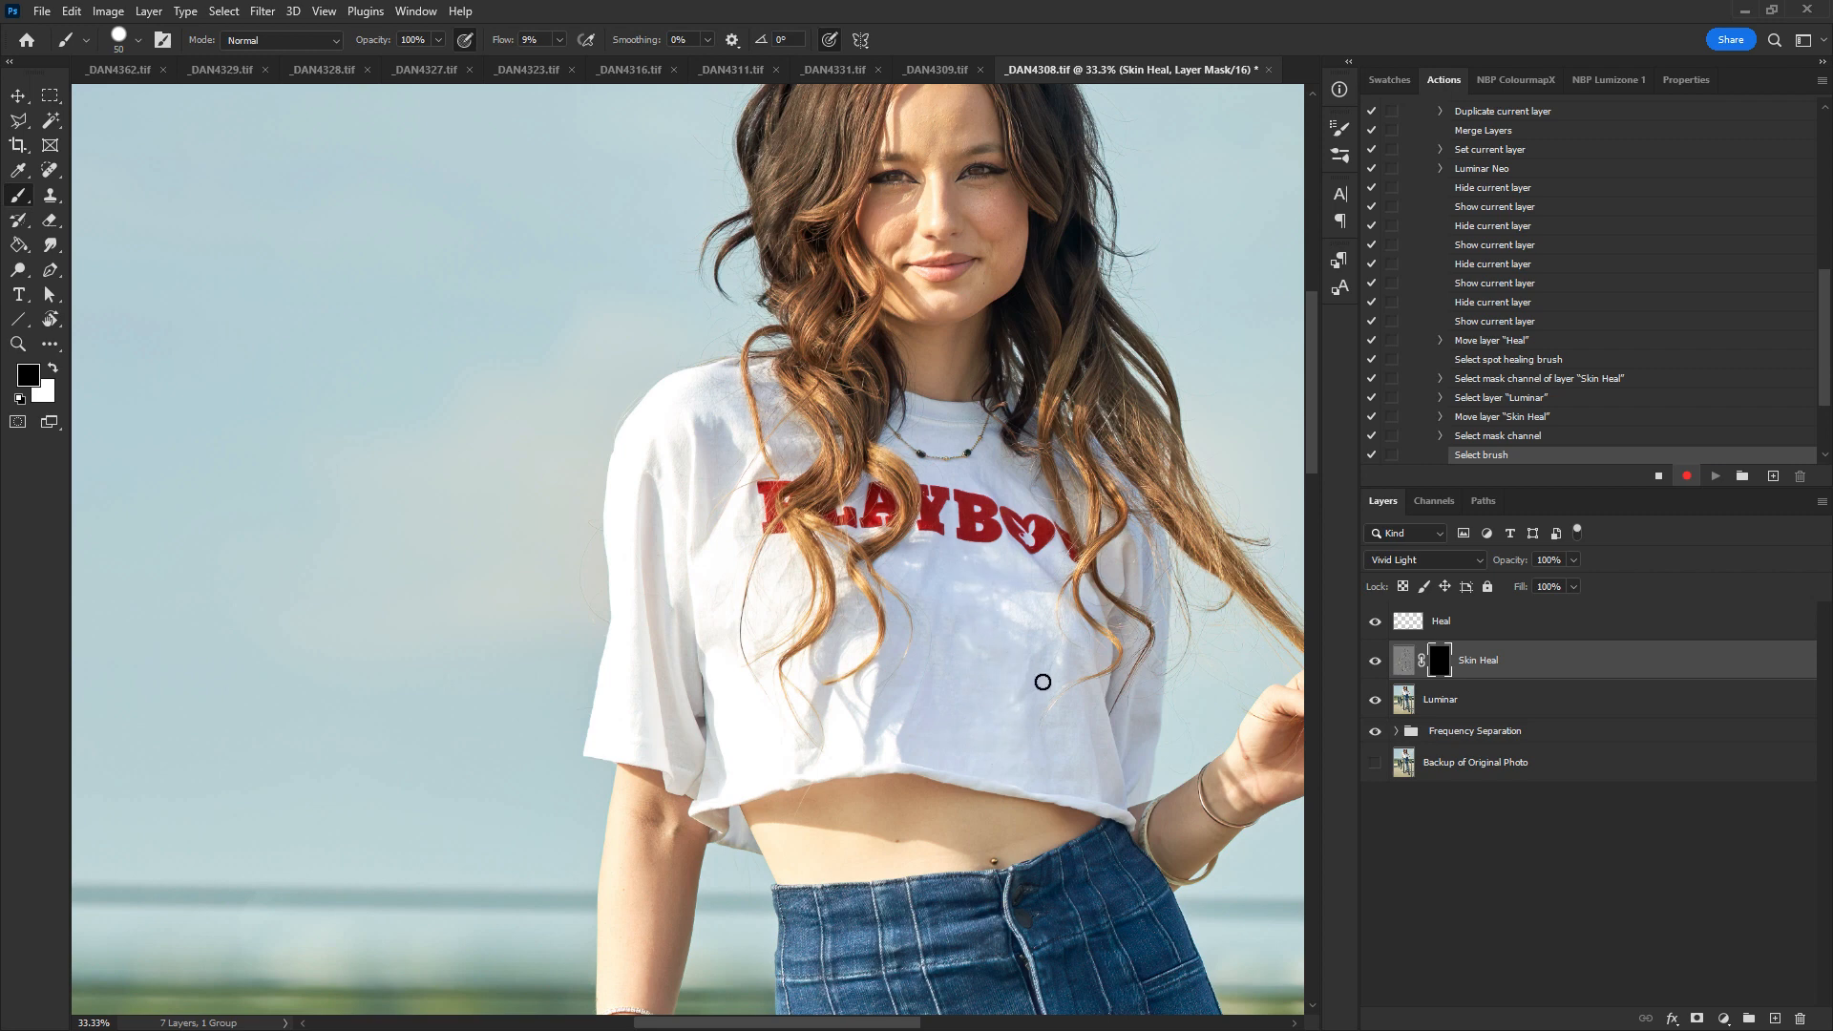
key("x")
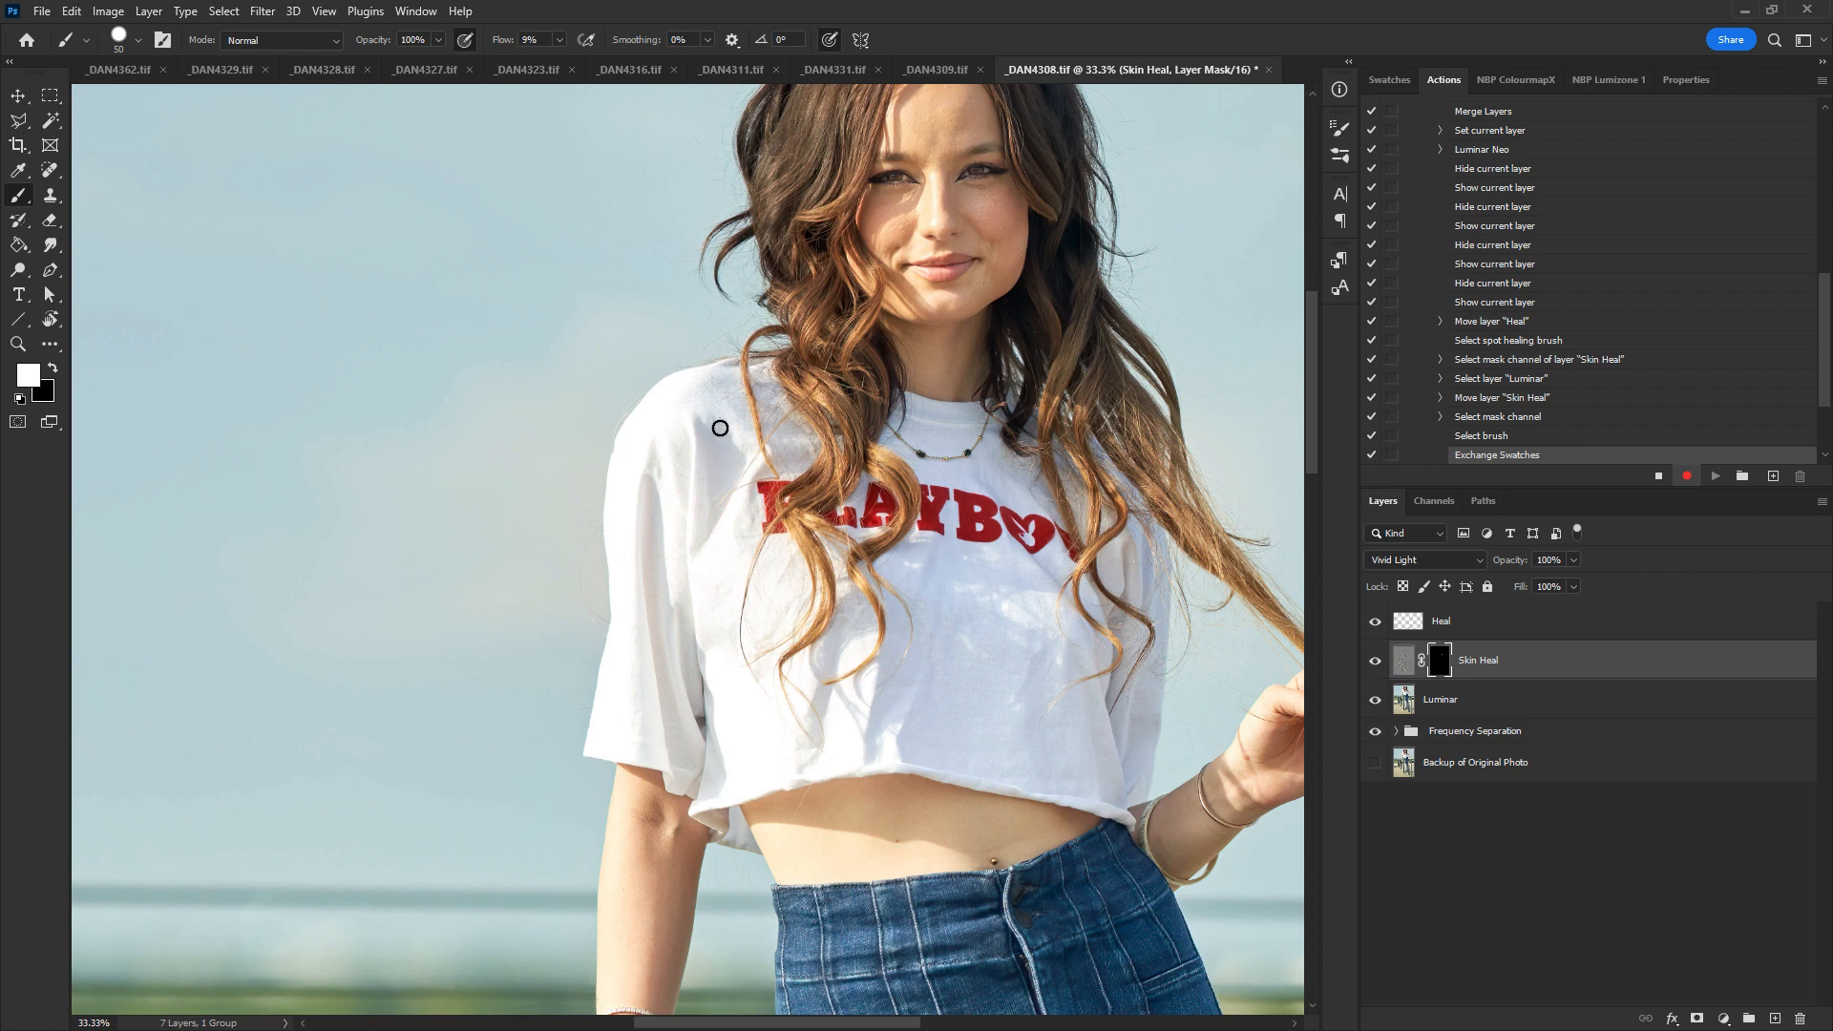
- Compare the portrait with and without the Skin Heal layer and review the whole figure
left_click(1375, 662)
left_click(1376, 663)
left_click(1376, 662)
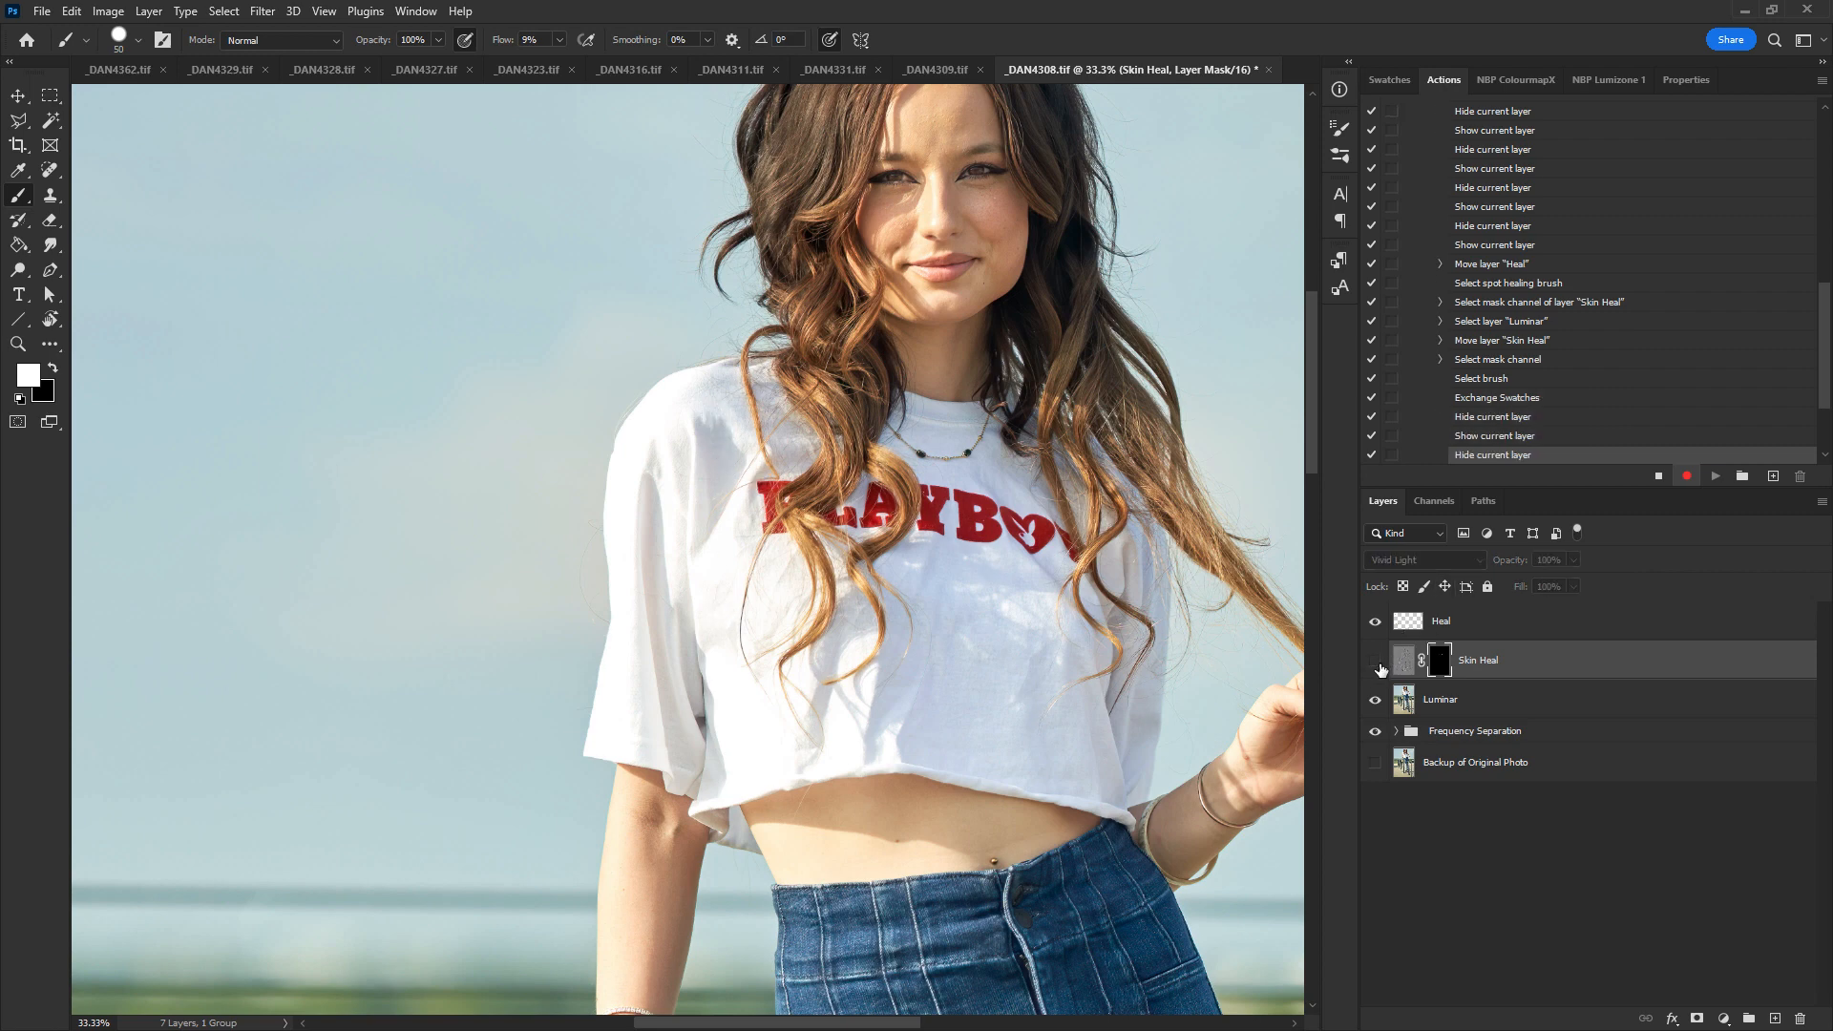
left_click(1375, 661)
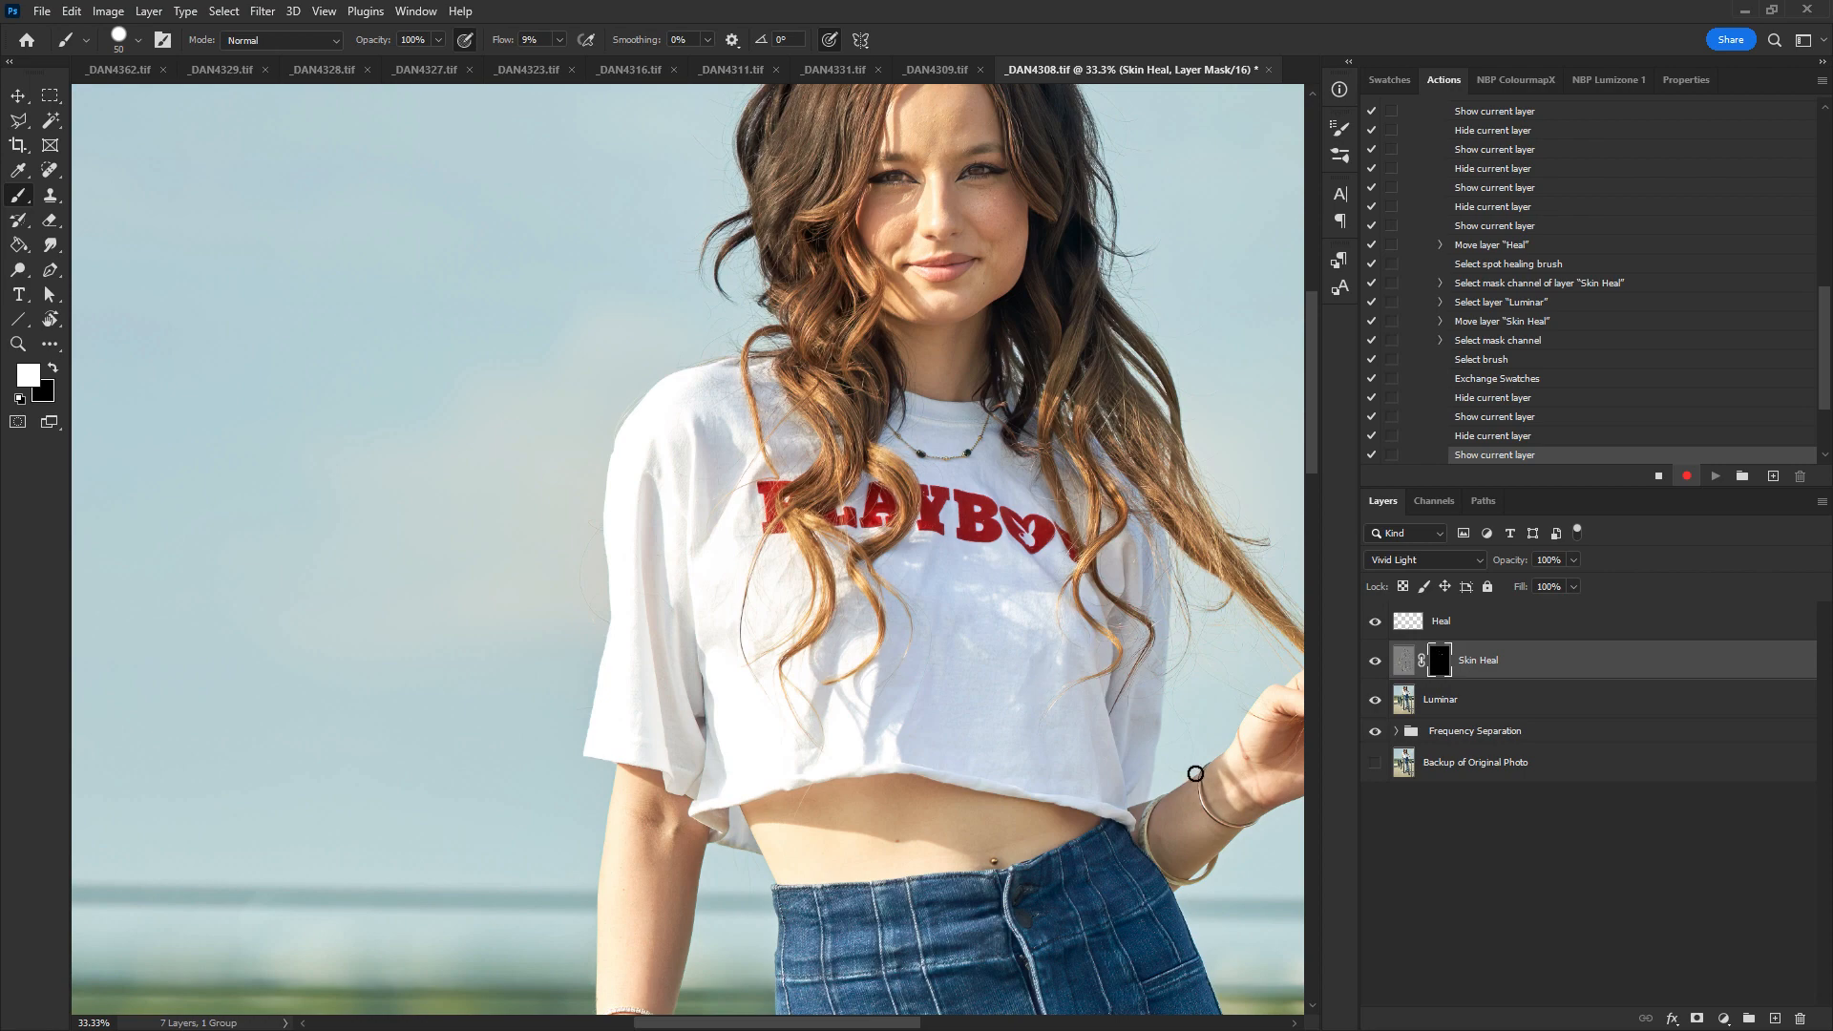
key("ctrl+minus")
key("ctrl+minus")
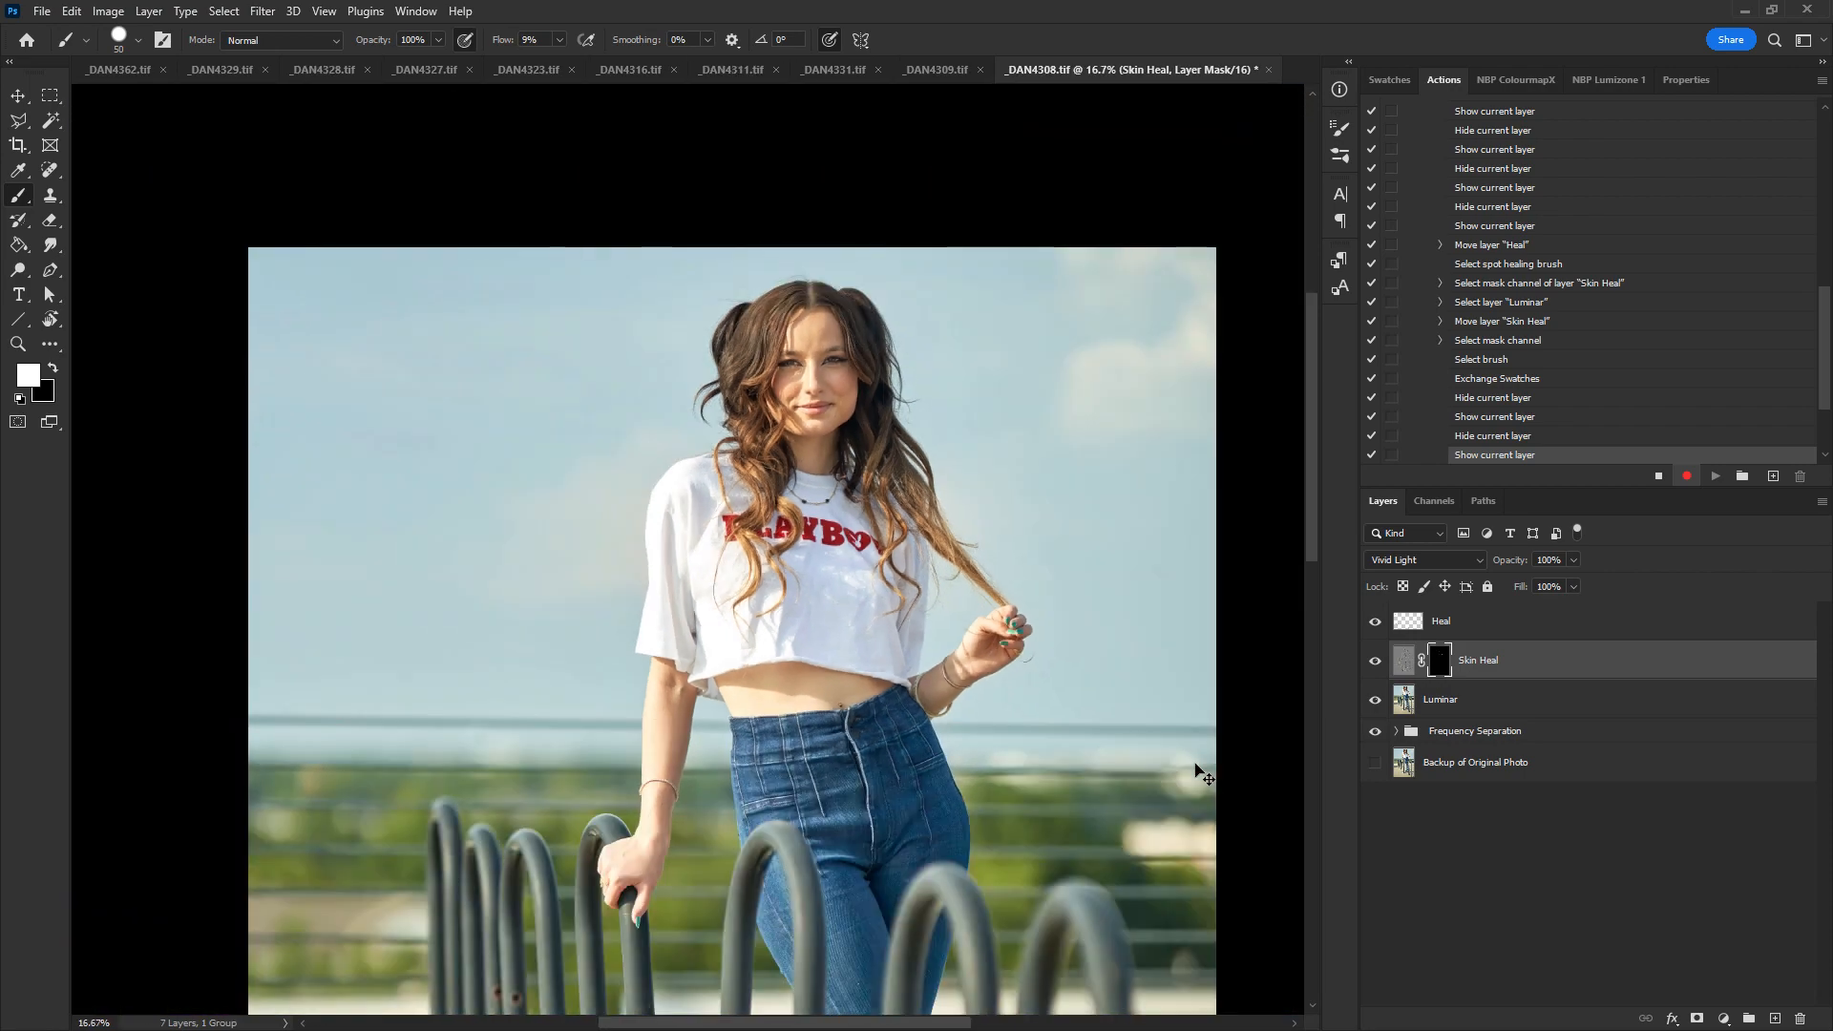
key("ctrl+minus")
left_click_drag(997, 701, 1015, 503)
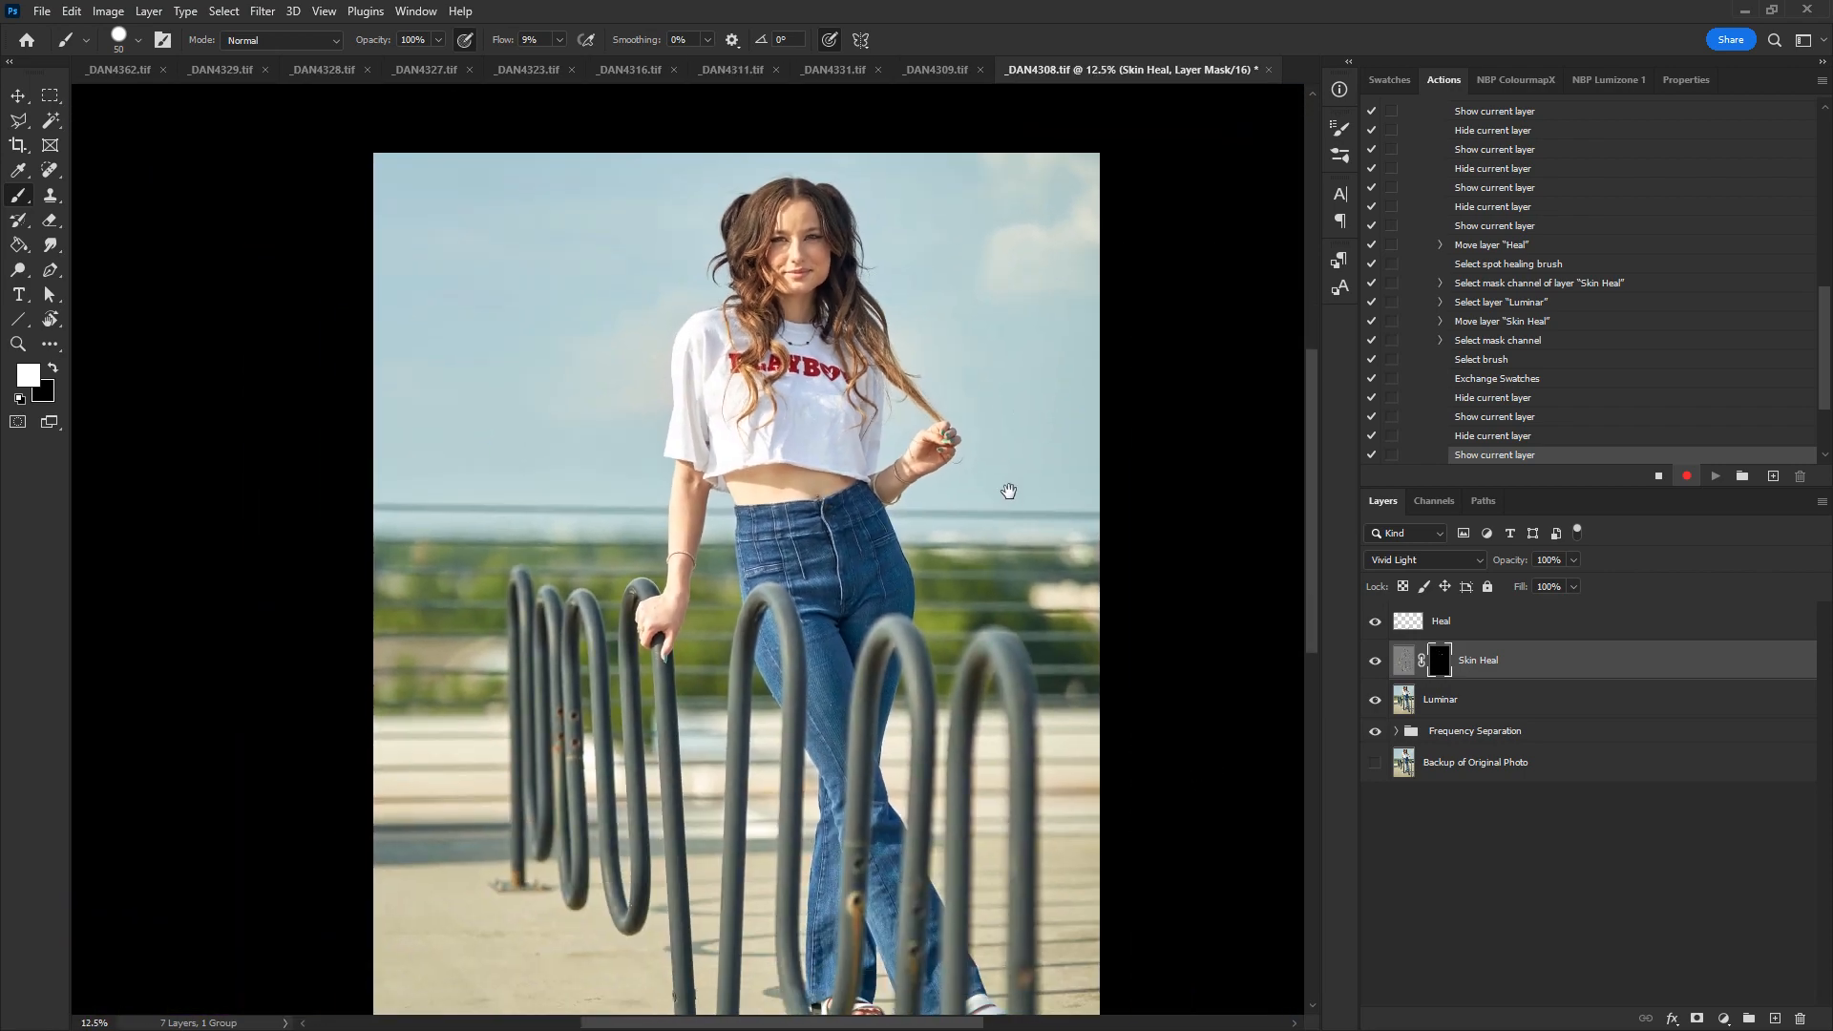
- Close _DAN4308.tif with its changes saved and switch to _DAN4309.tif
key("ctrl+w")
left_click(827, 392)
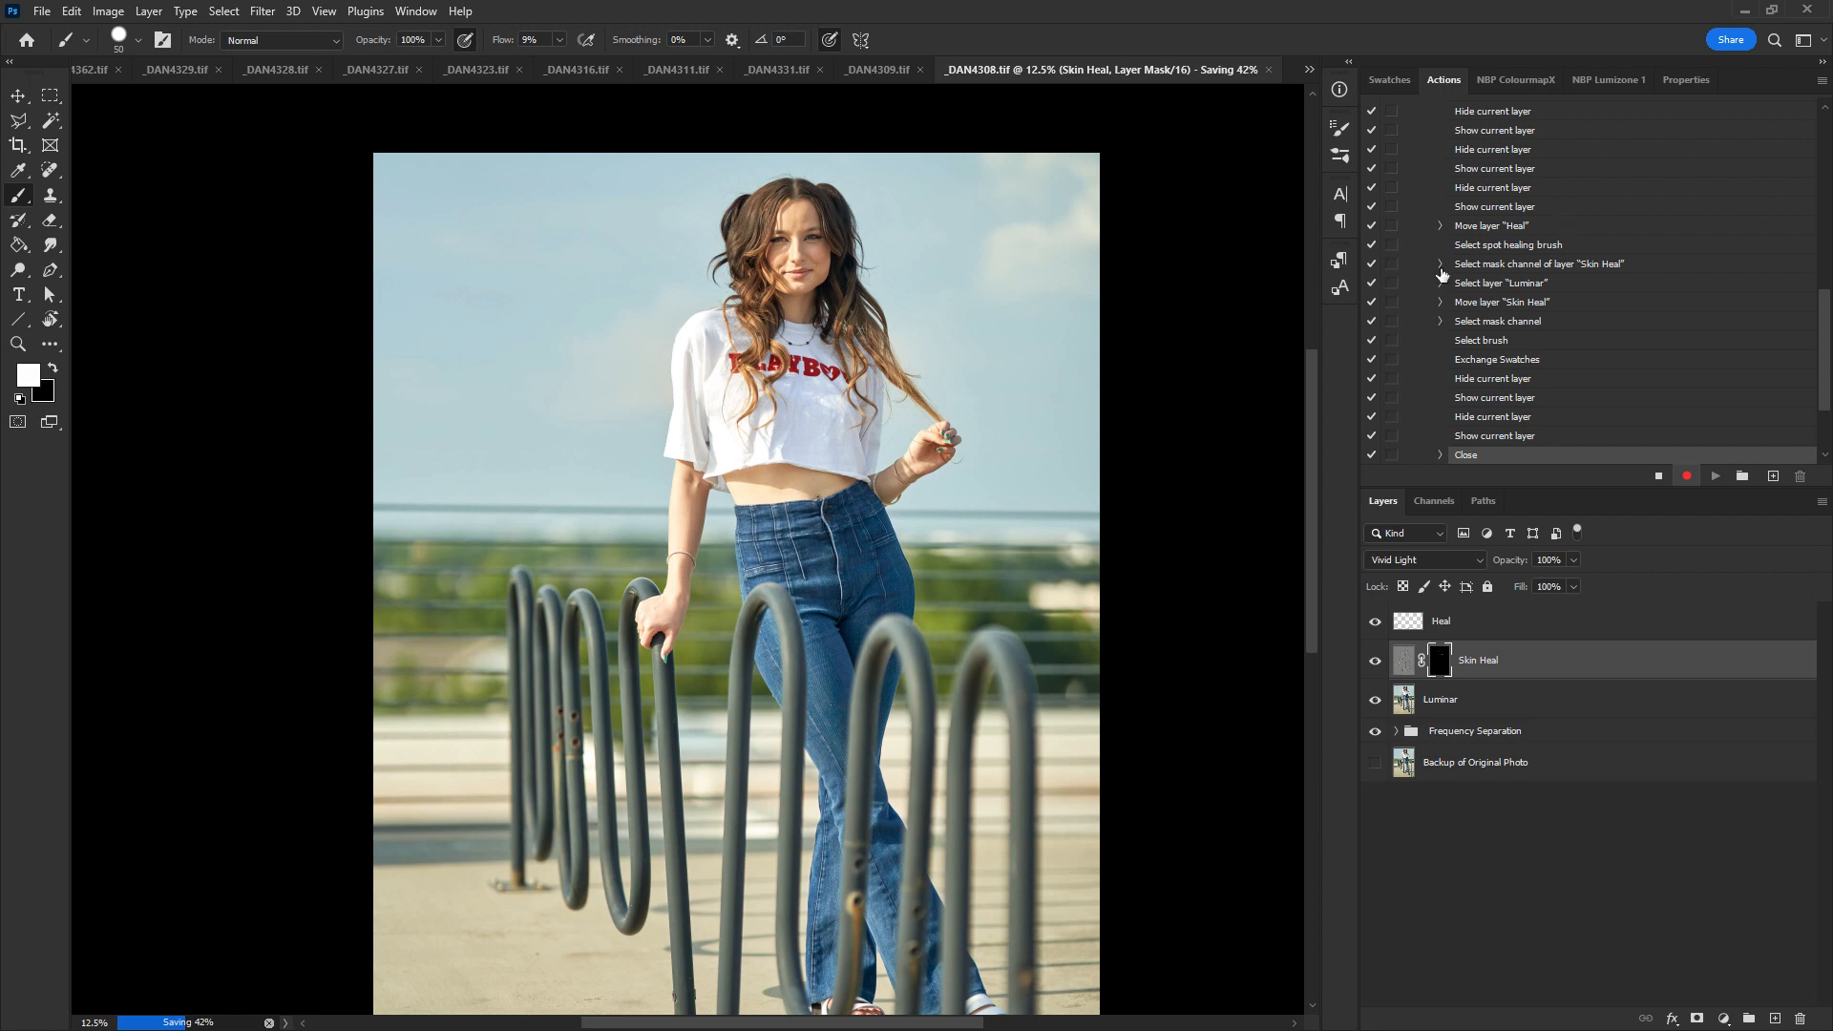
left_click(884, 73)
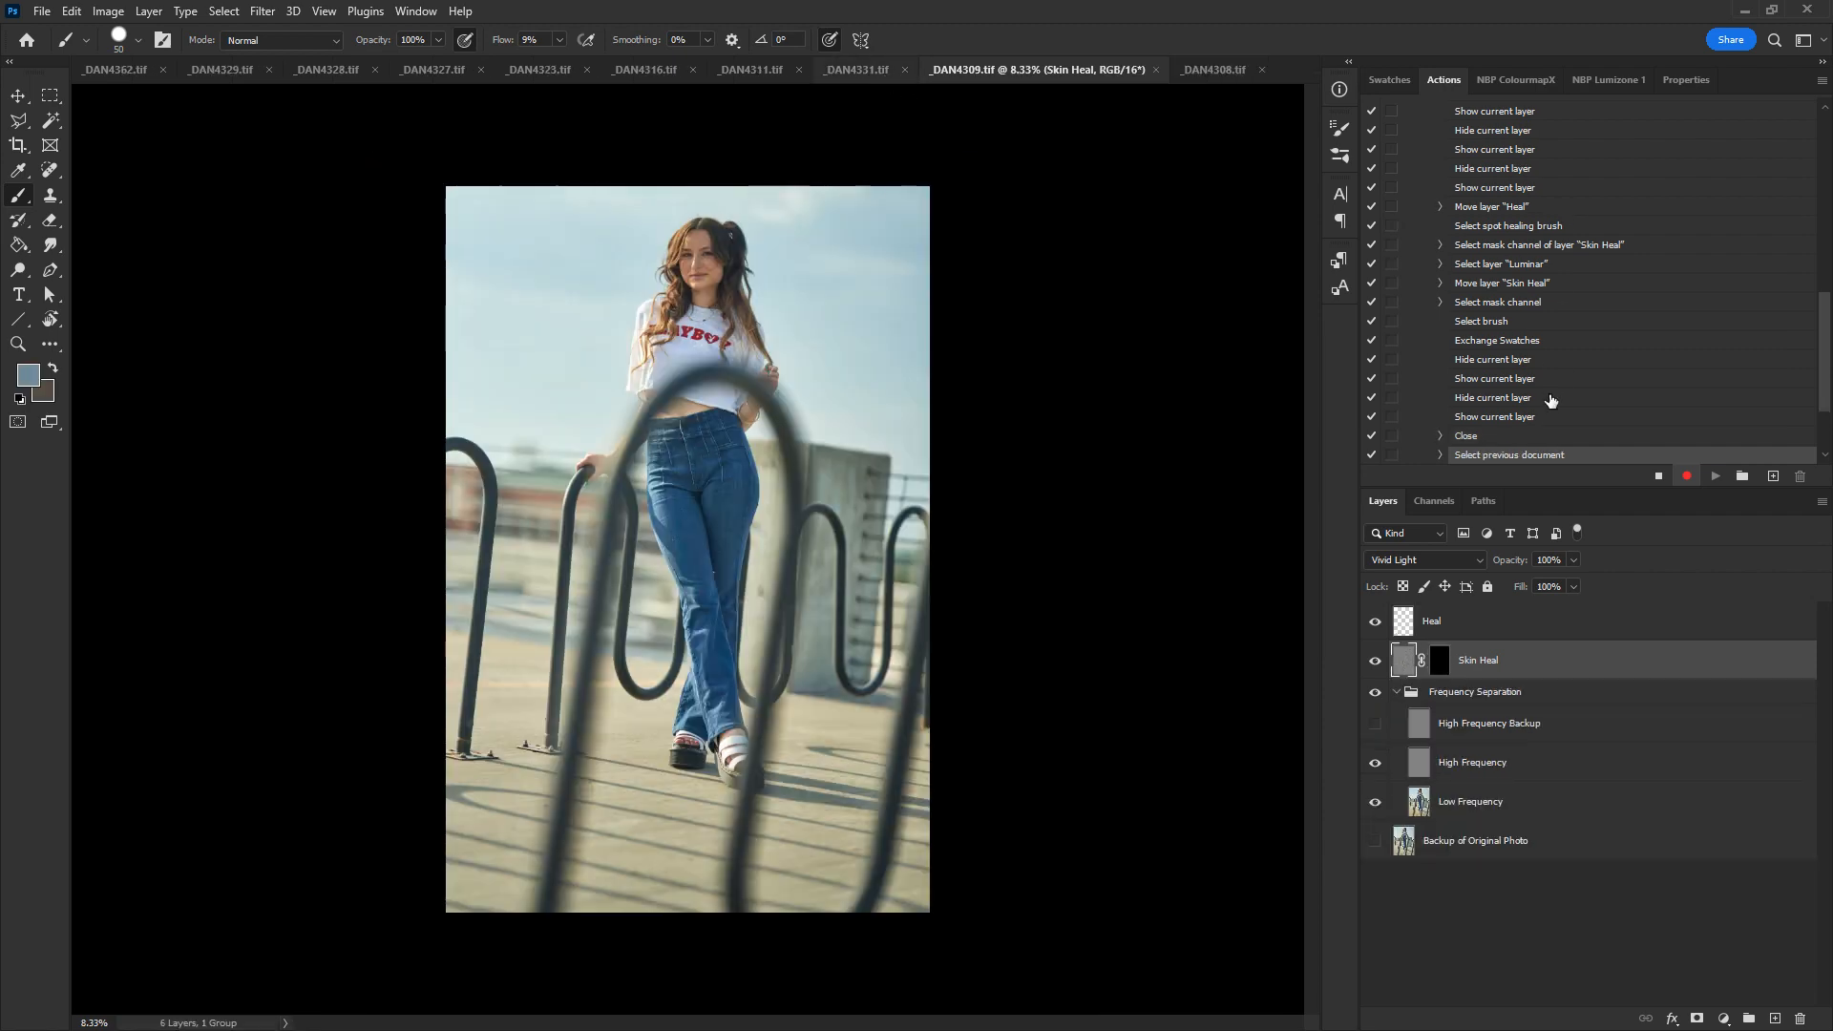
- Stop recording the action and enlarge the Actions list so its recorded steps can be reviewed
left_click(1658, 476)
left_click_drag(1629, 495, 1629, 546)
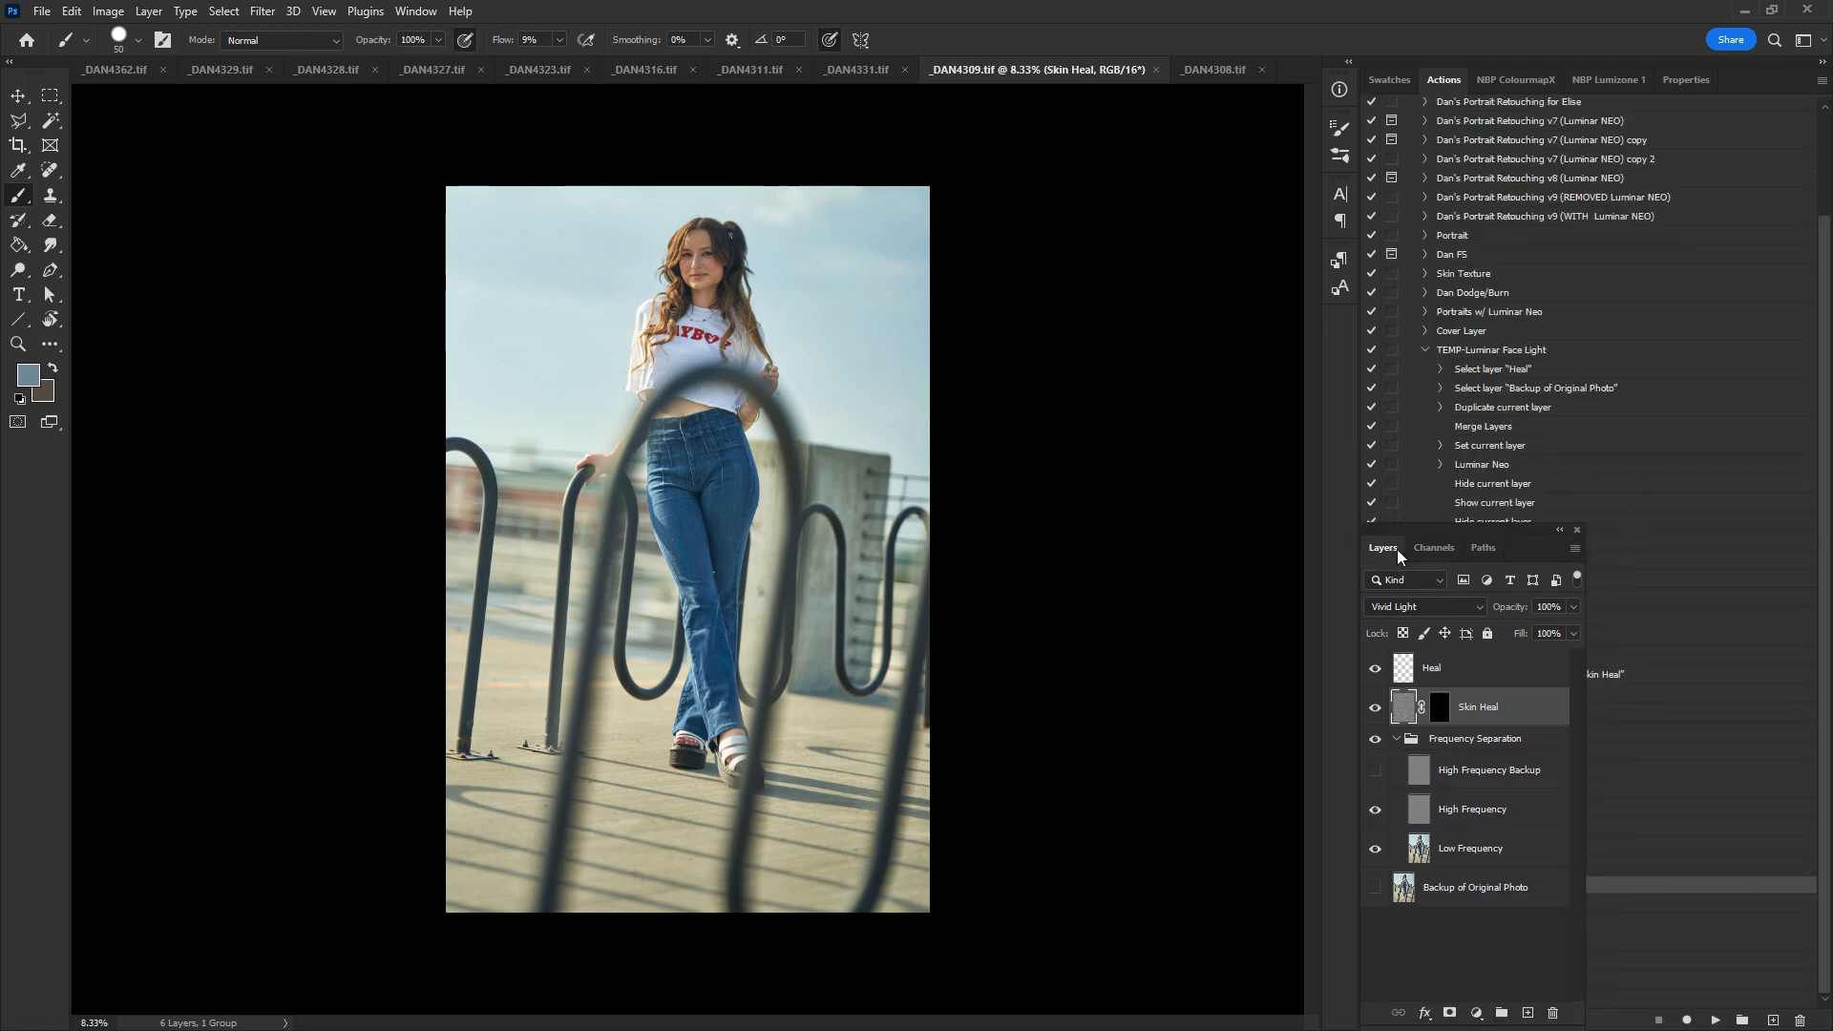
left_click_drag(1518, 547, 1490, 1016)
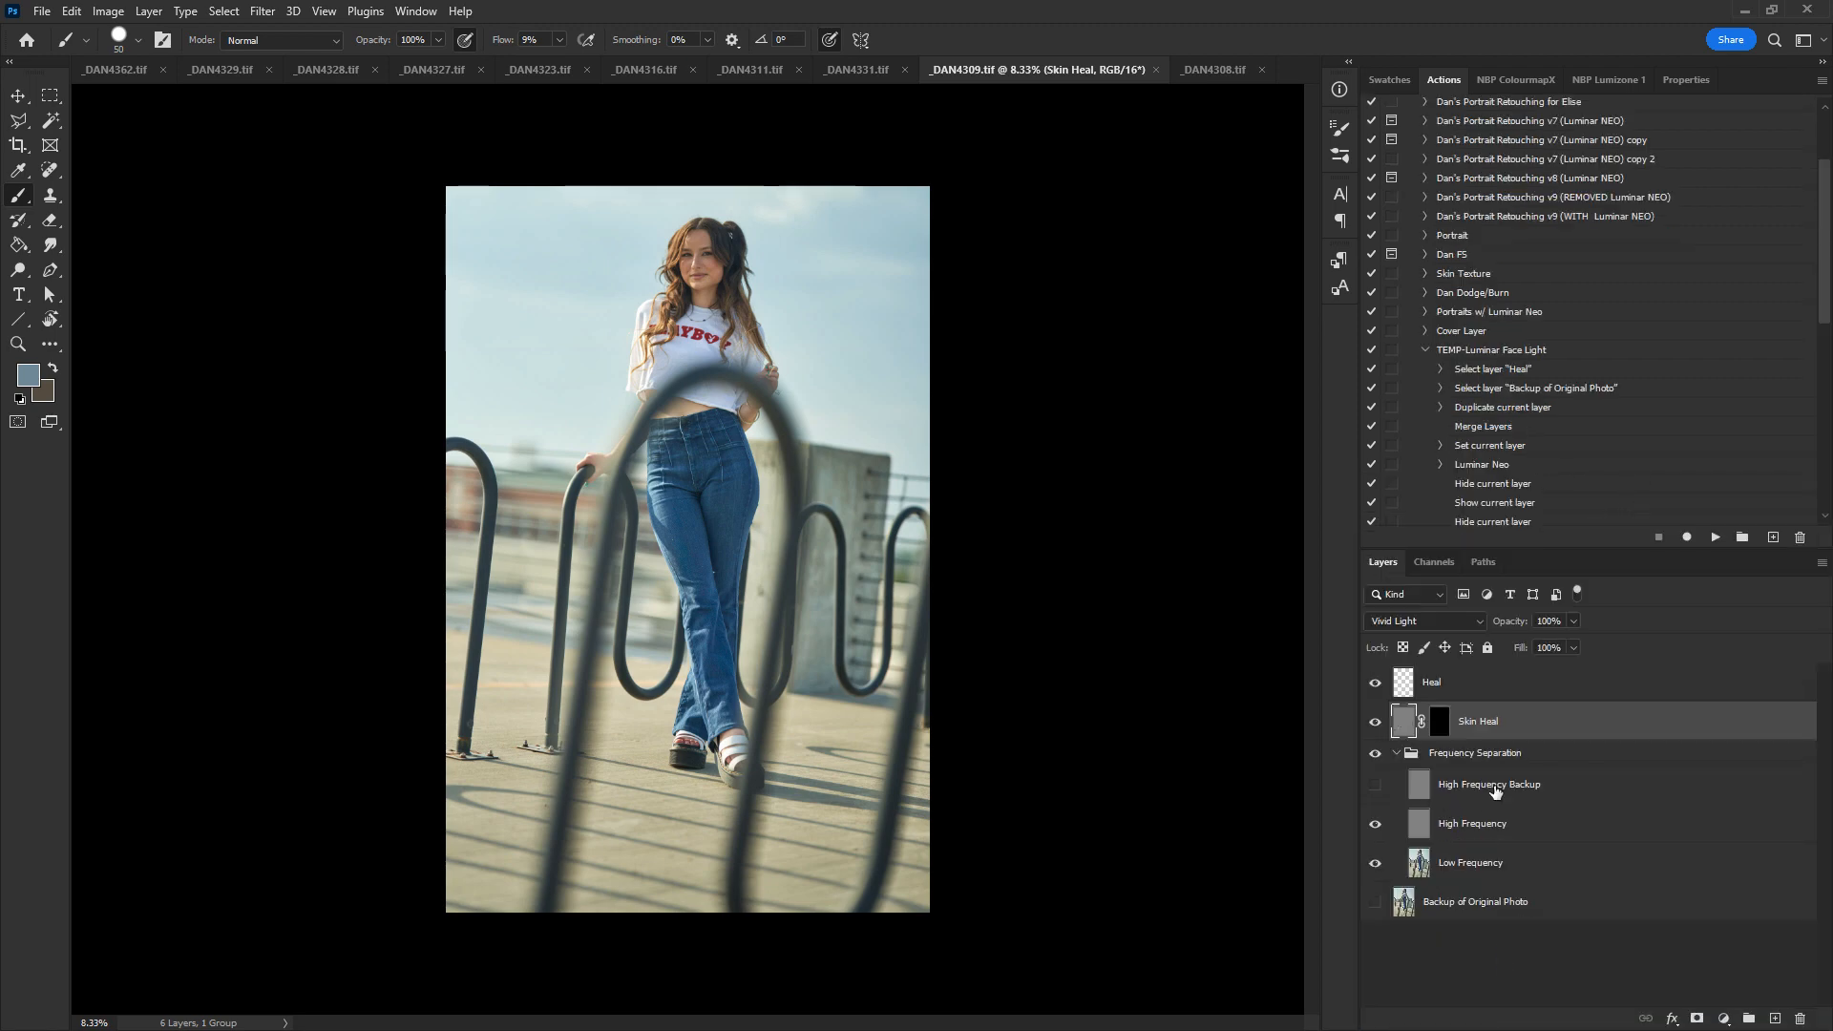
left_click_drag(1527, 549, 1527, 378)
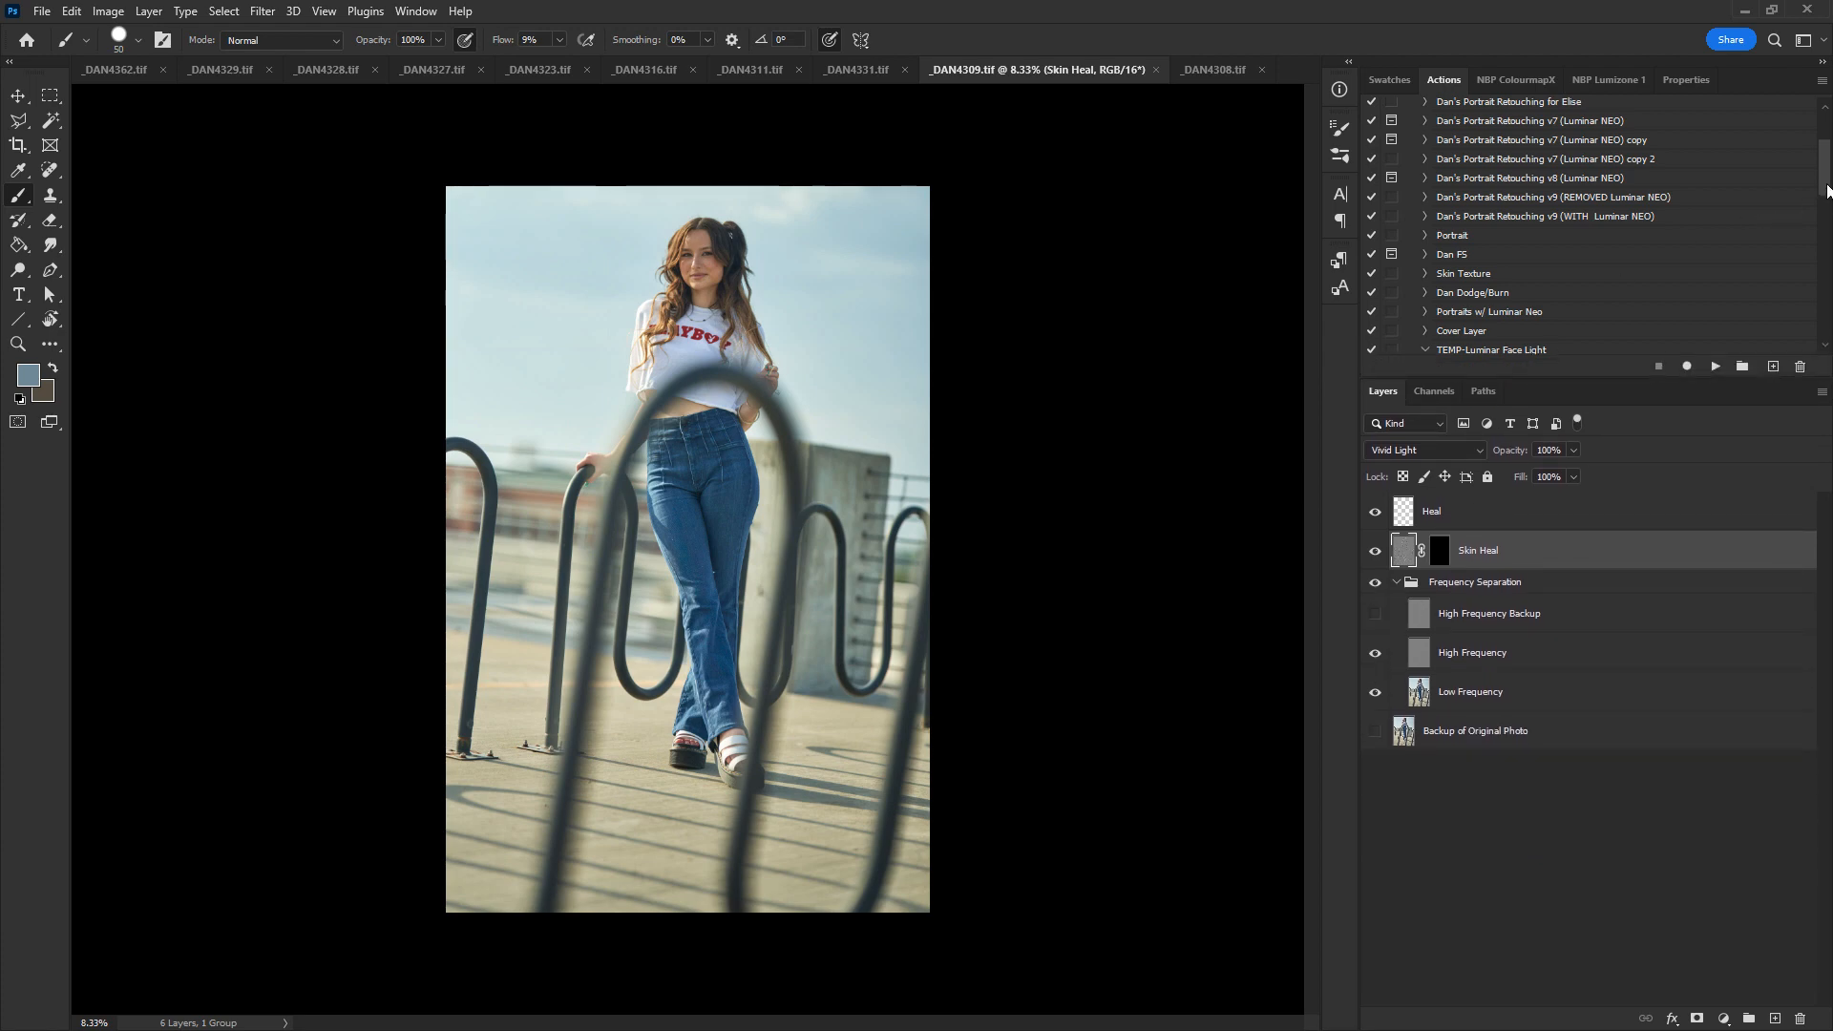
scroll(1813, 242, "down", 1)
scroll(1813, 242, "down", 1)
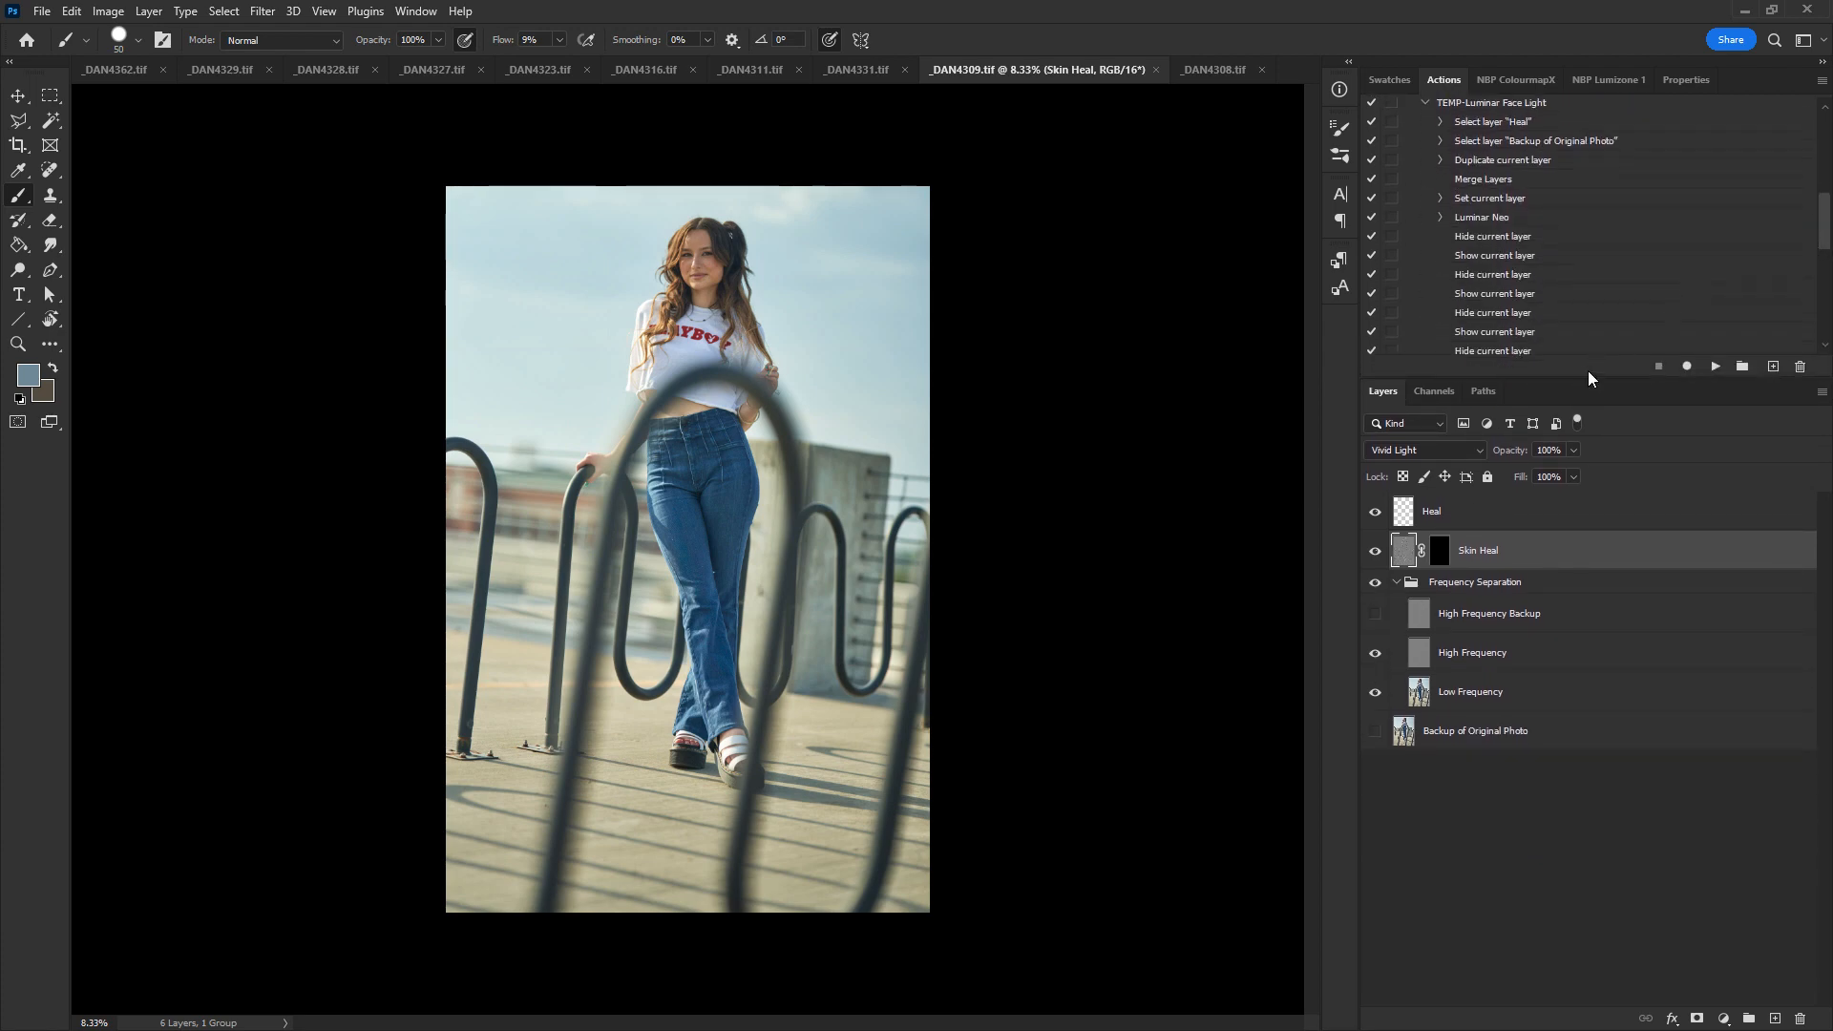
left_click_drag(1588, 380, 1586, 409)
left_click_drag(1588, 536, 1588, 540)
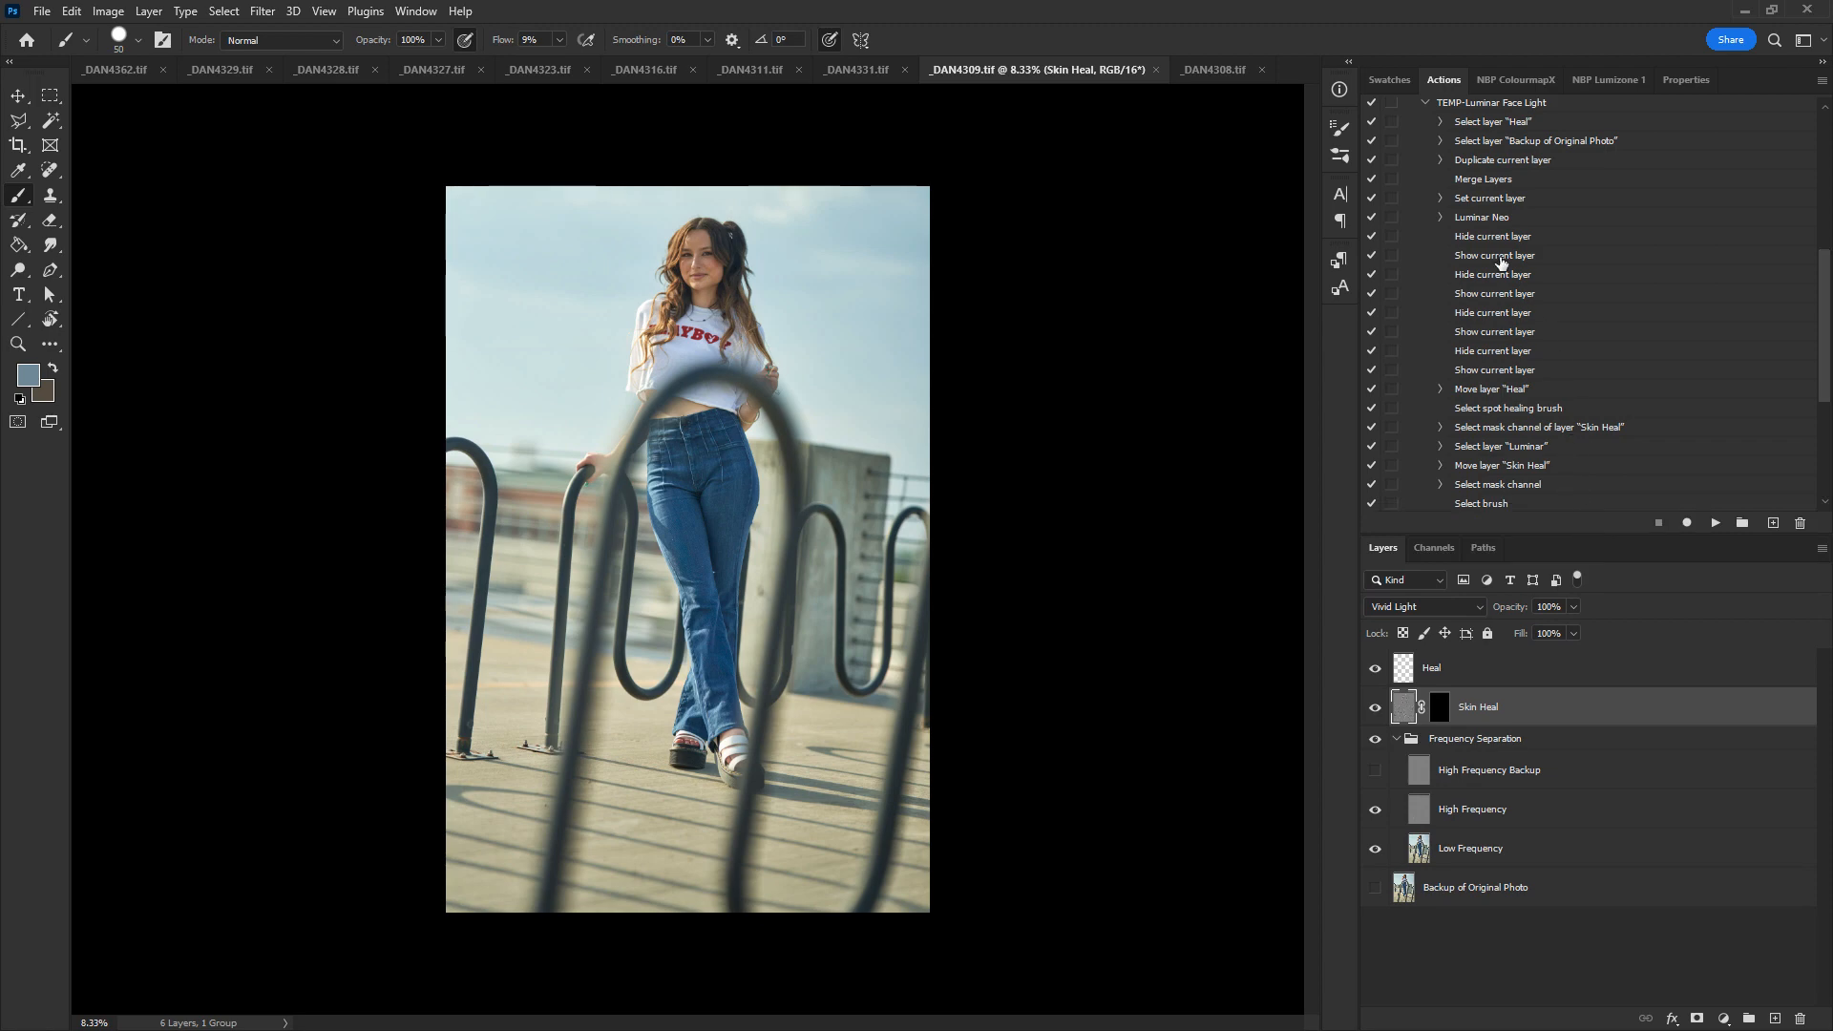
- Delete all recorded steps after Luminar Neo from the TEMP-Luminar Face Light action
left_click(1478, 238)
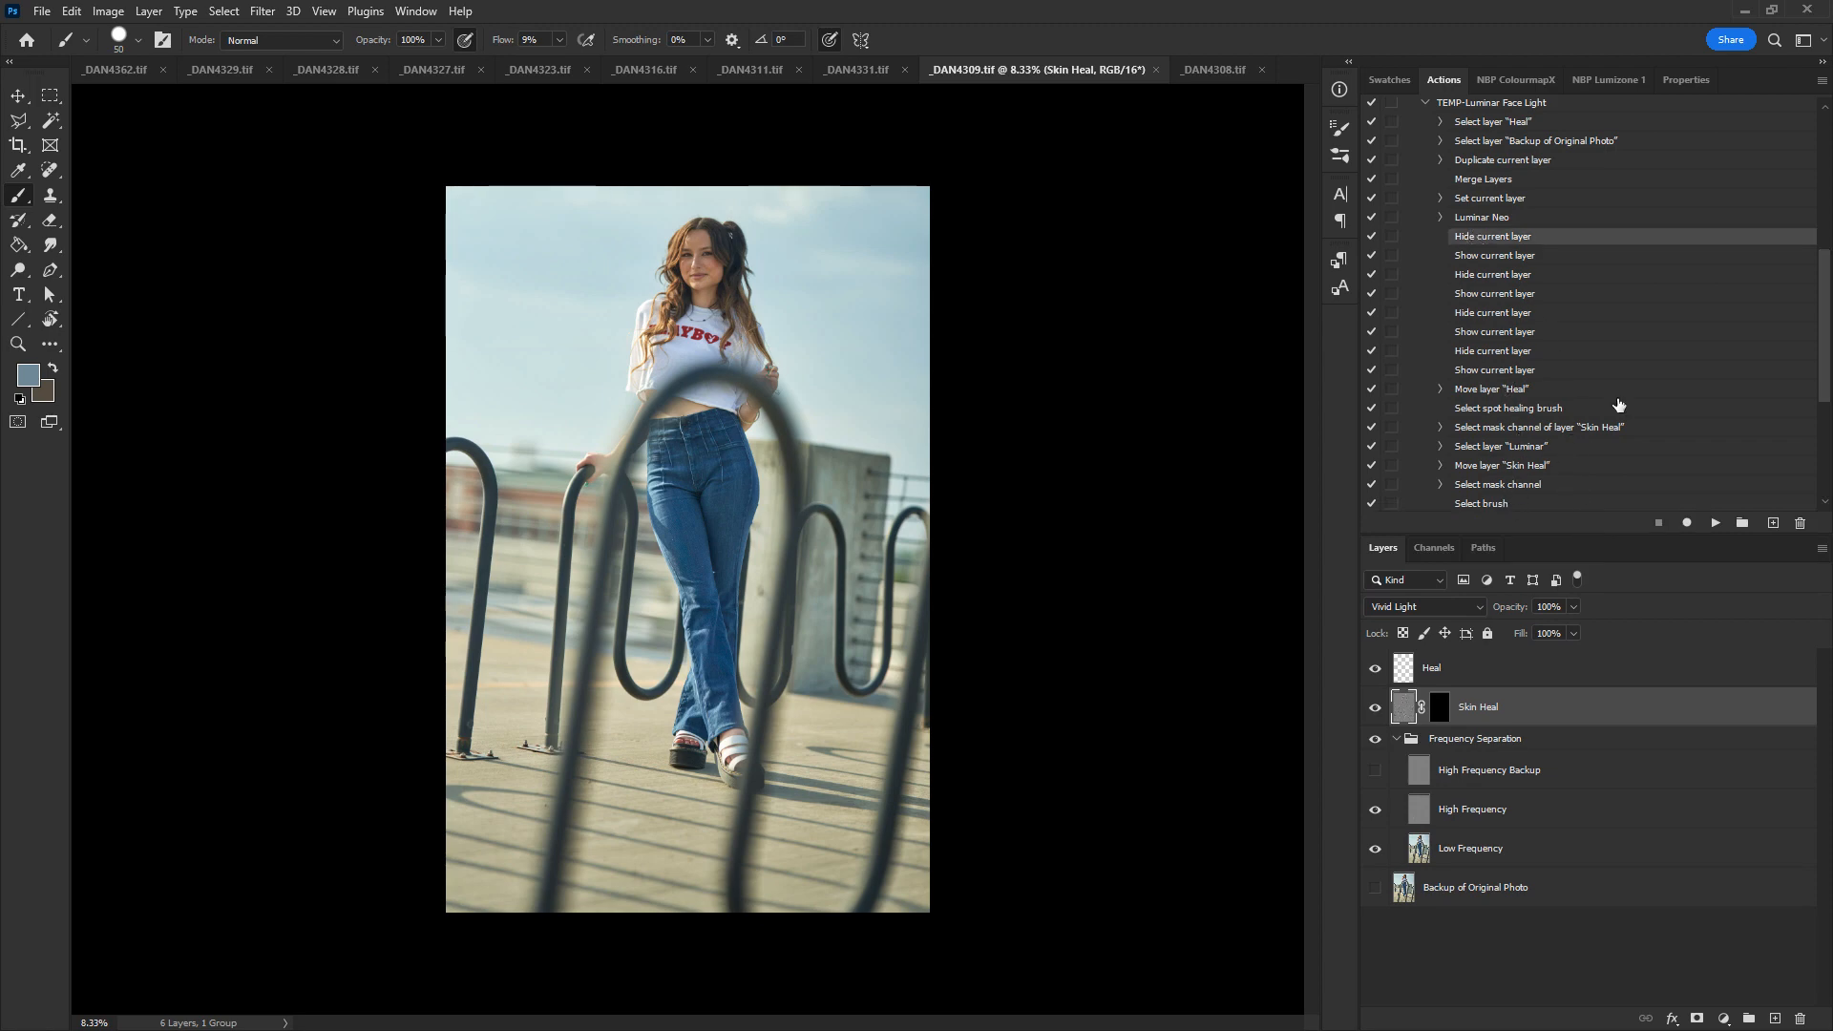
left_click_drag(1825, 298, 1821, 259)
left_click(1540, 393, "shift")
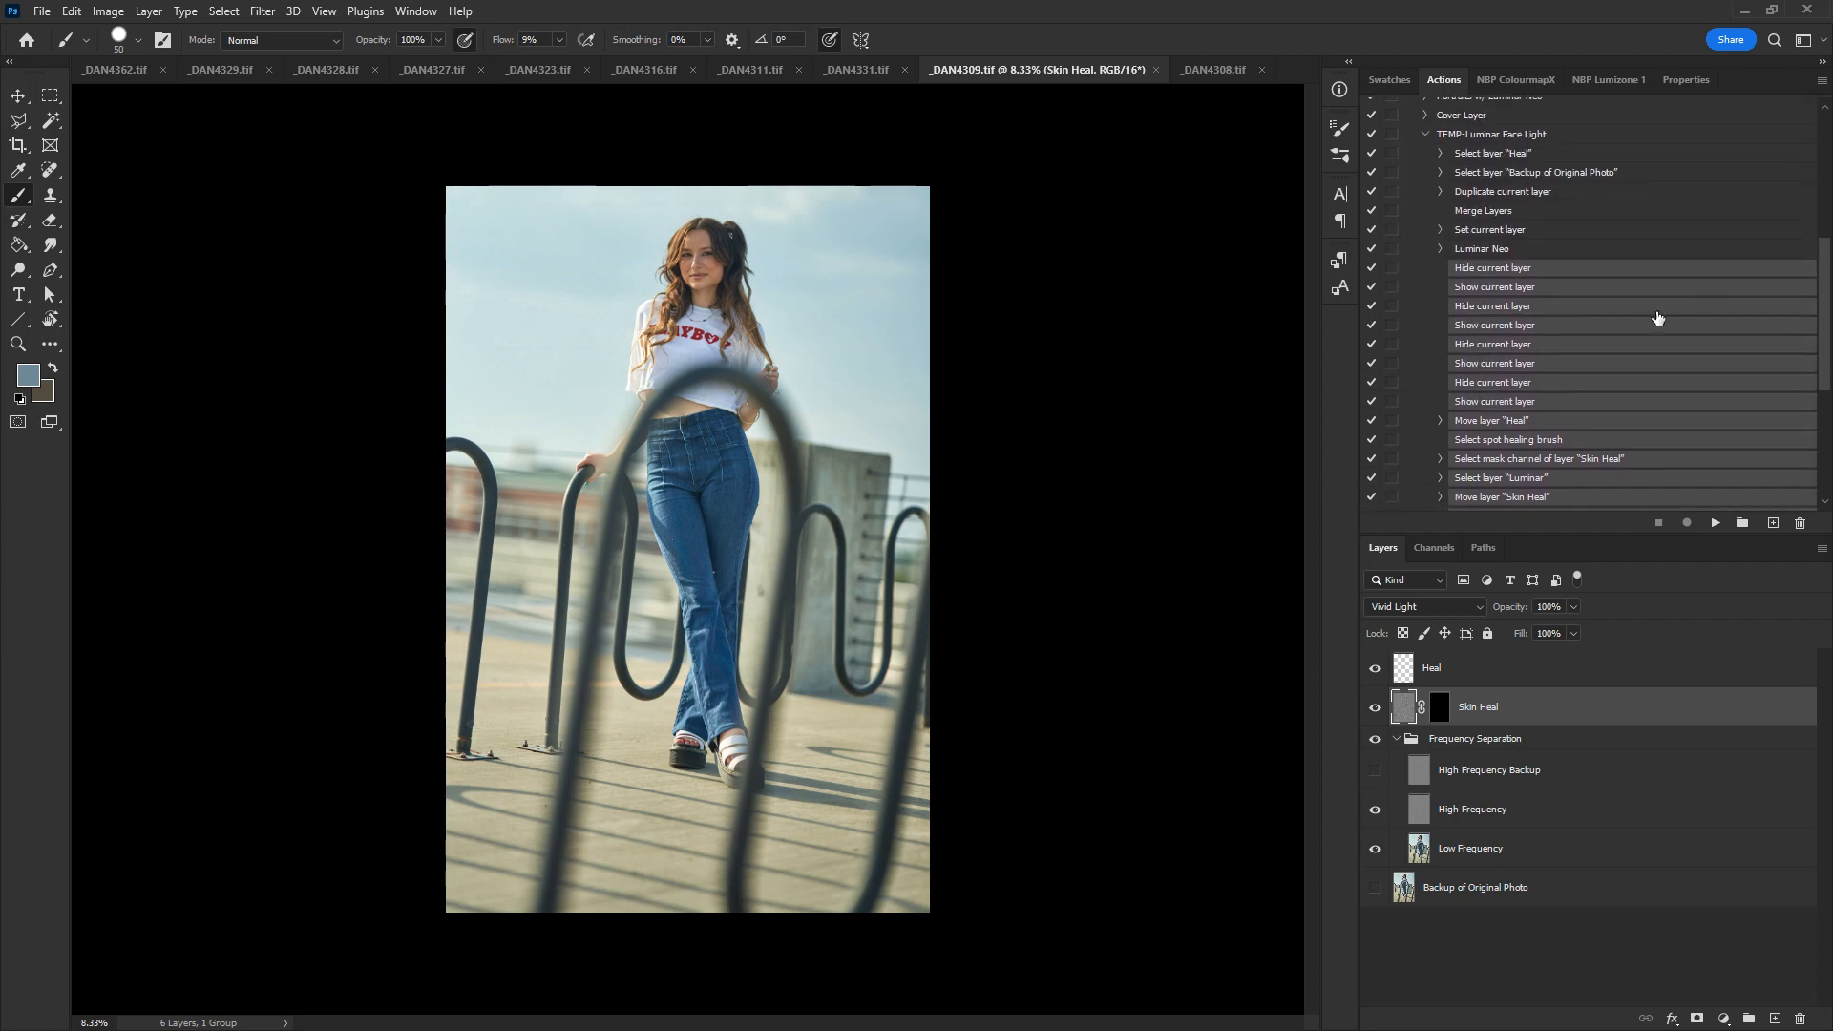
left_click_drag(1541, 442, 1800, 523)
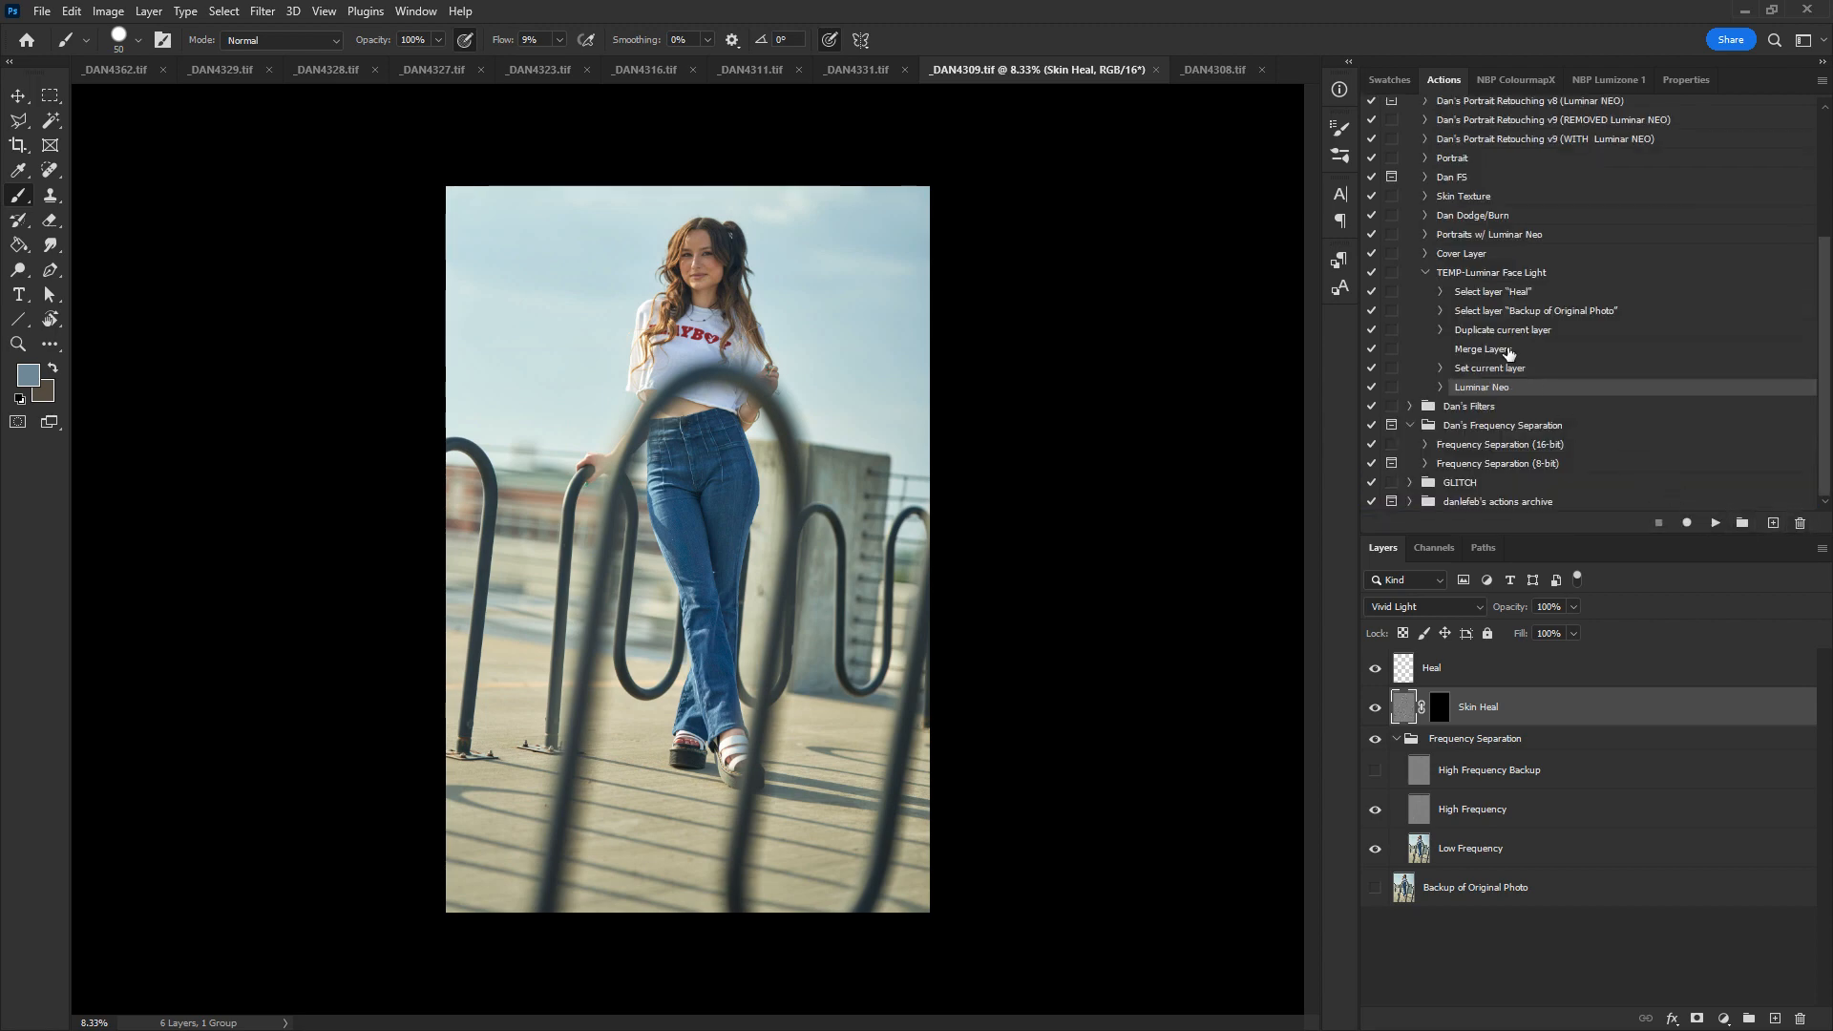
- Run the TEMP-Luminar Face Light action on _DAN4309.tif and compare the photo with and without the Luminar layer
left_click(1504, 277)
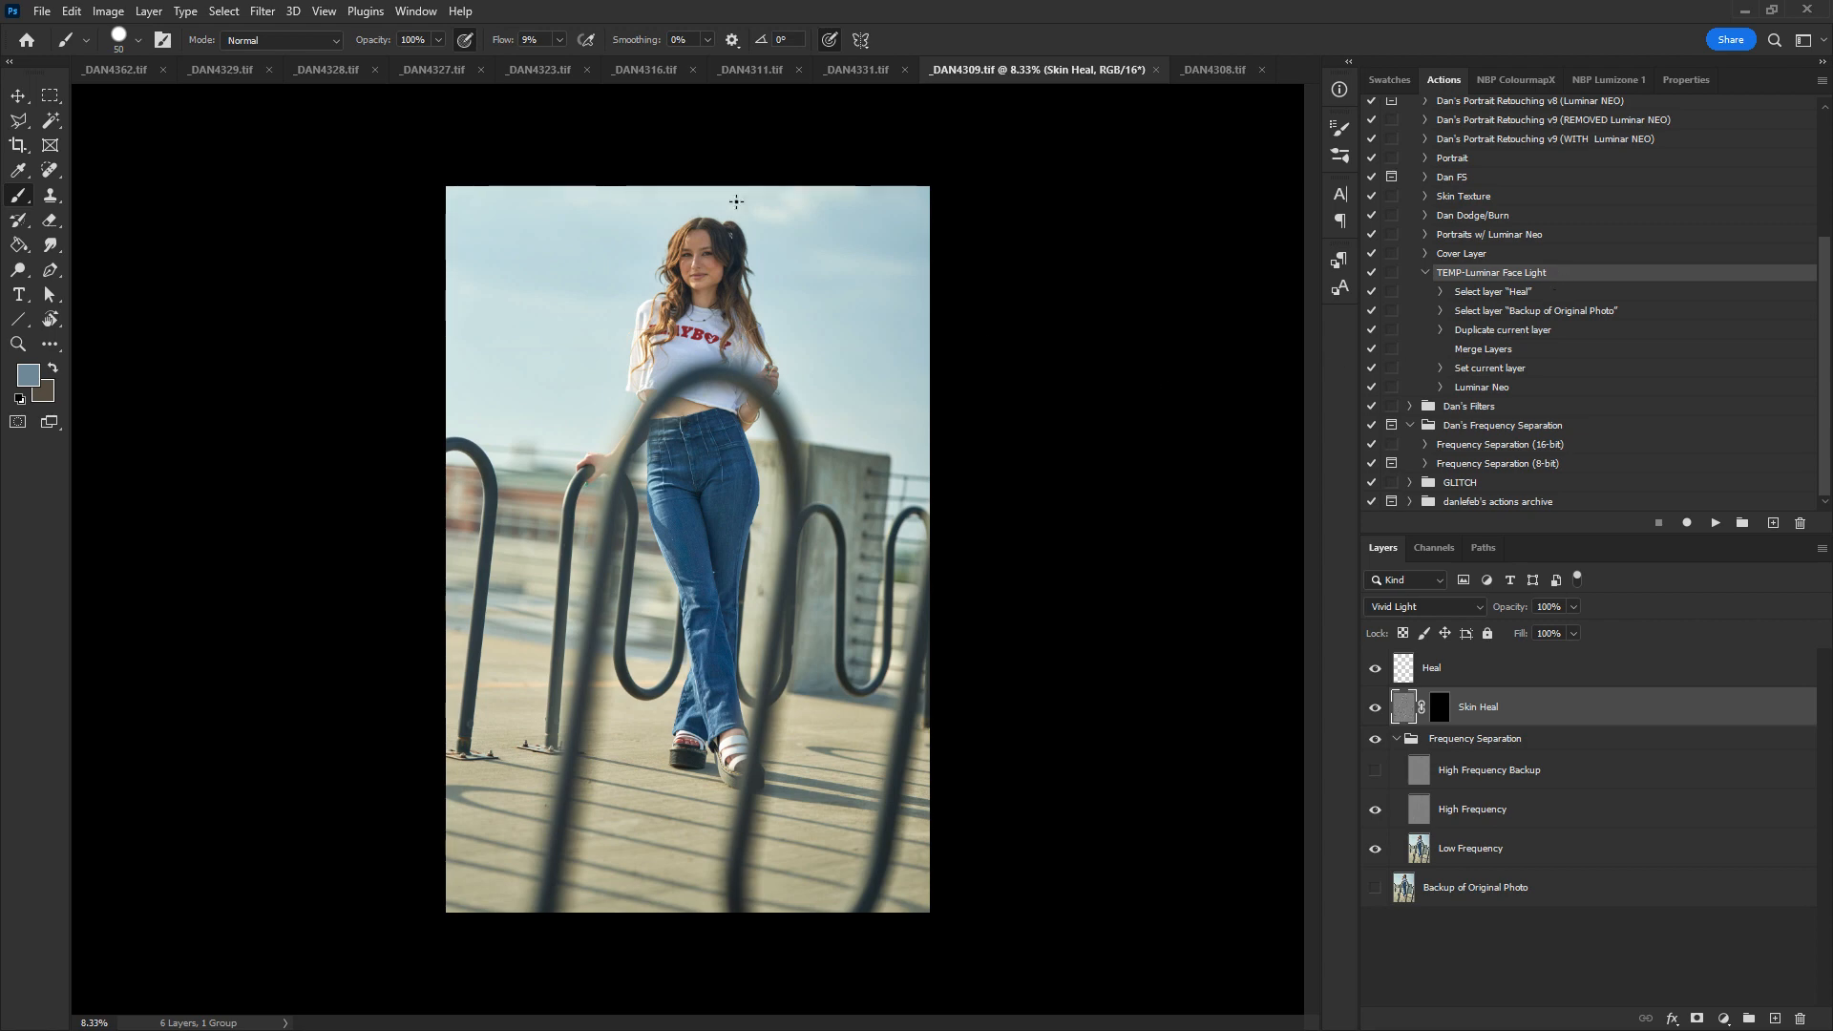
left_click(1715, 523)
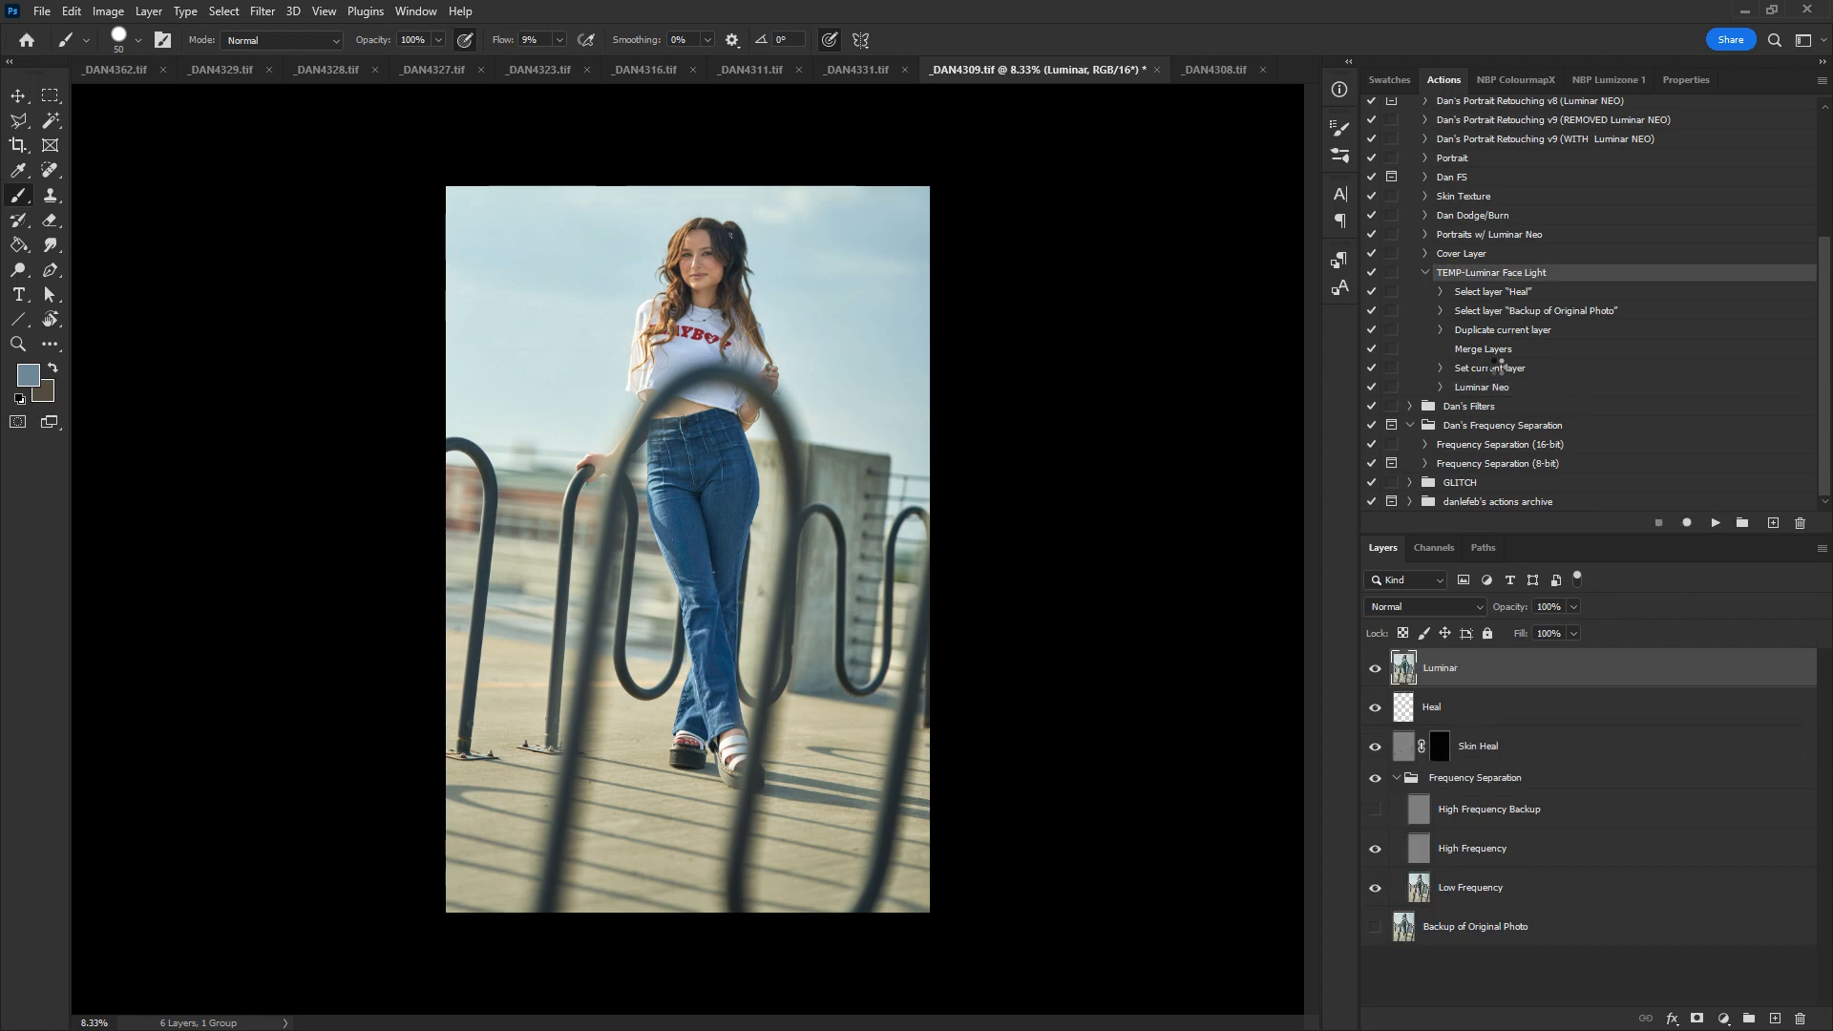
left_click(1375, 668)
left_click(1376, 668)
left_click(1378, 671)
left_click(1377, 671)
left_click(1376, 670)
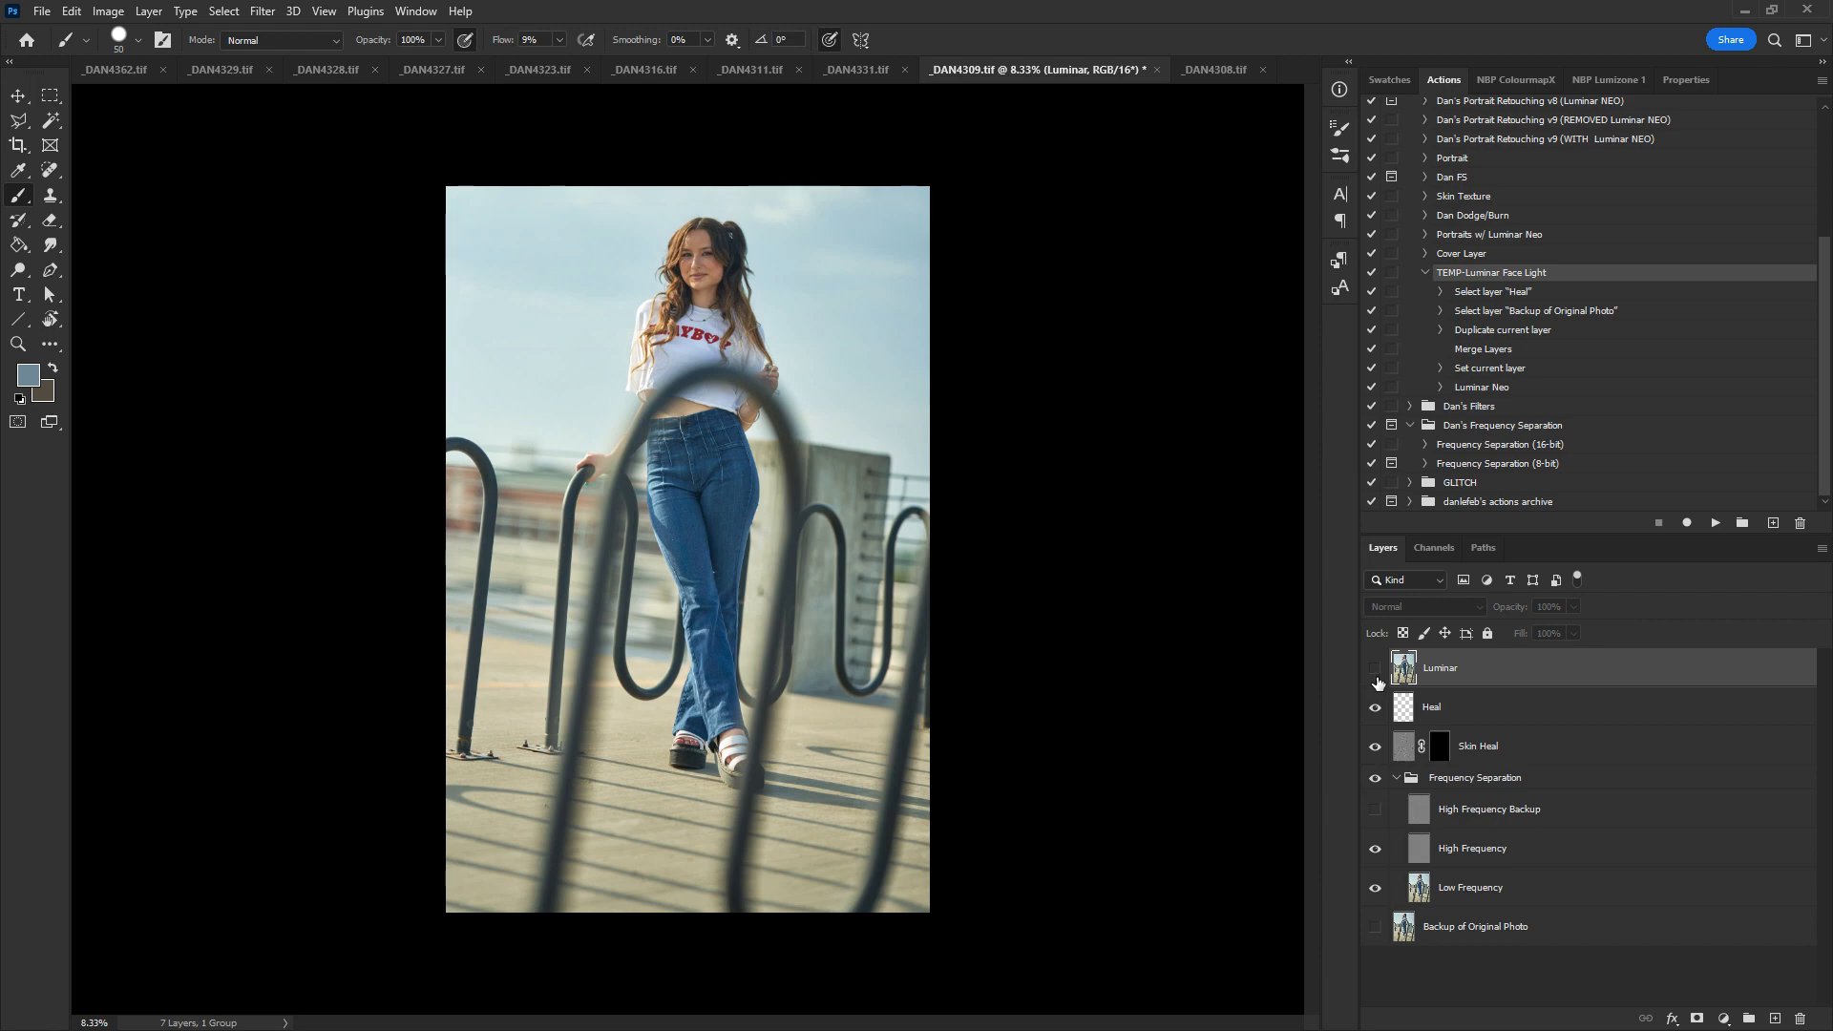
left_click(1376, 670)
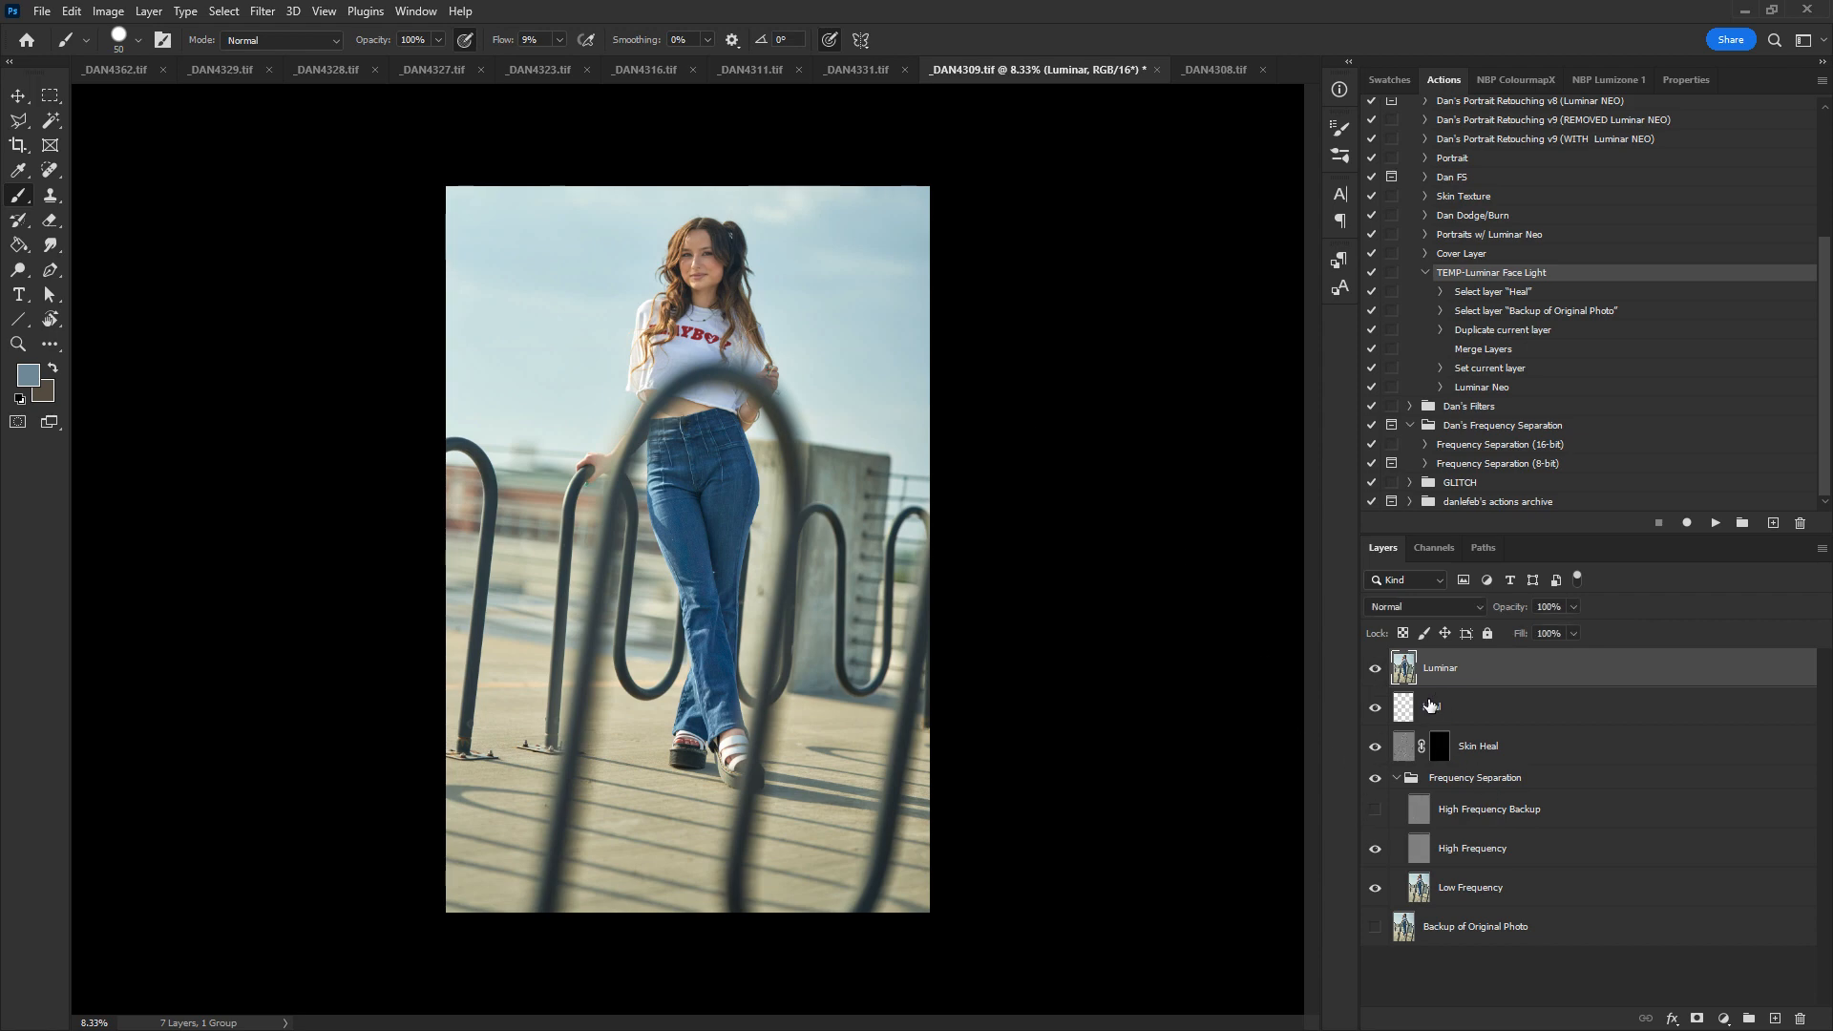
- Close _DAN4309.tif with its changes saved and switch to _DAN4311.tif
key("ctrl+w")
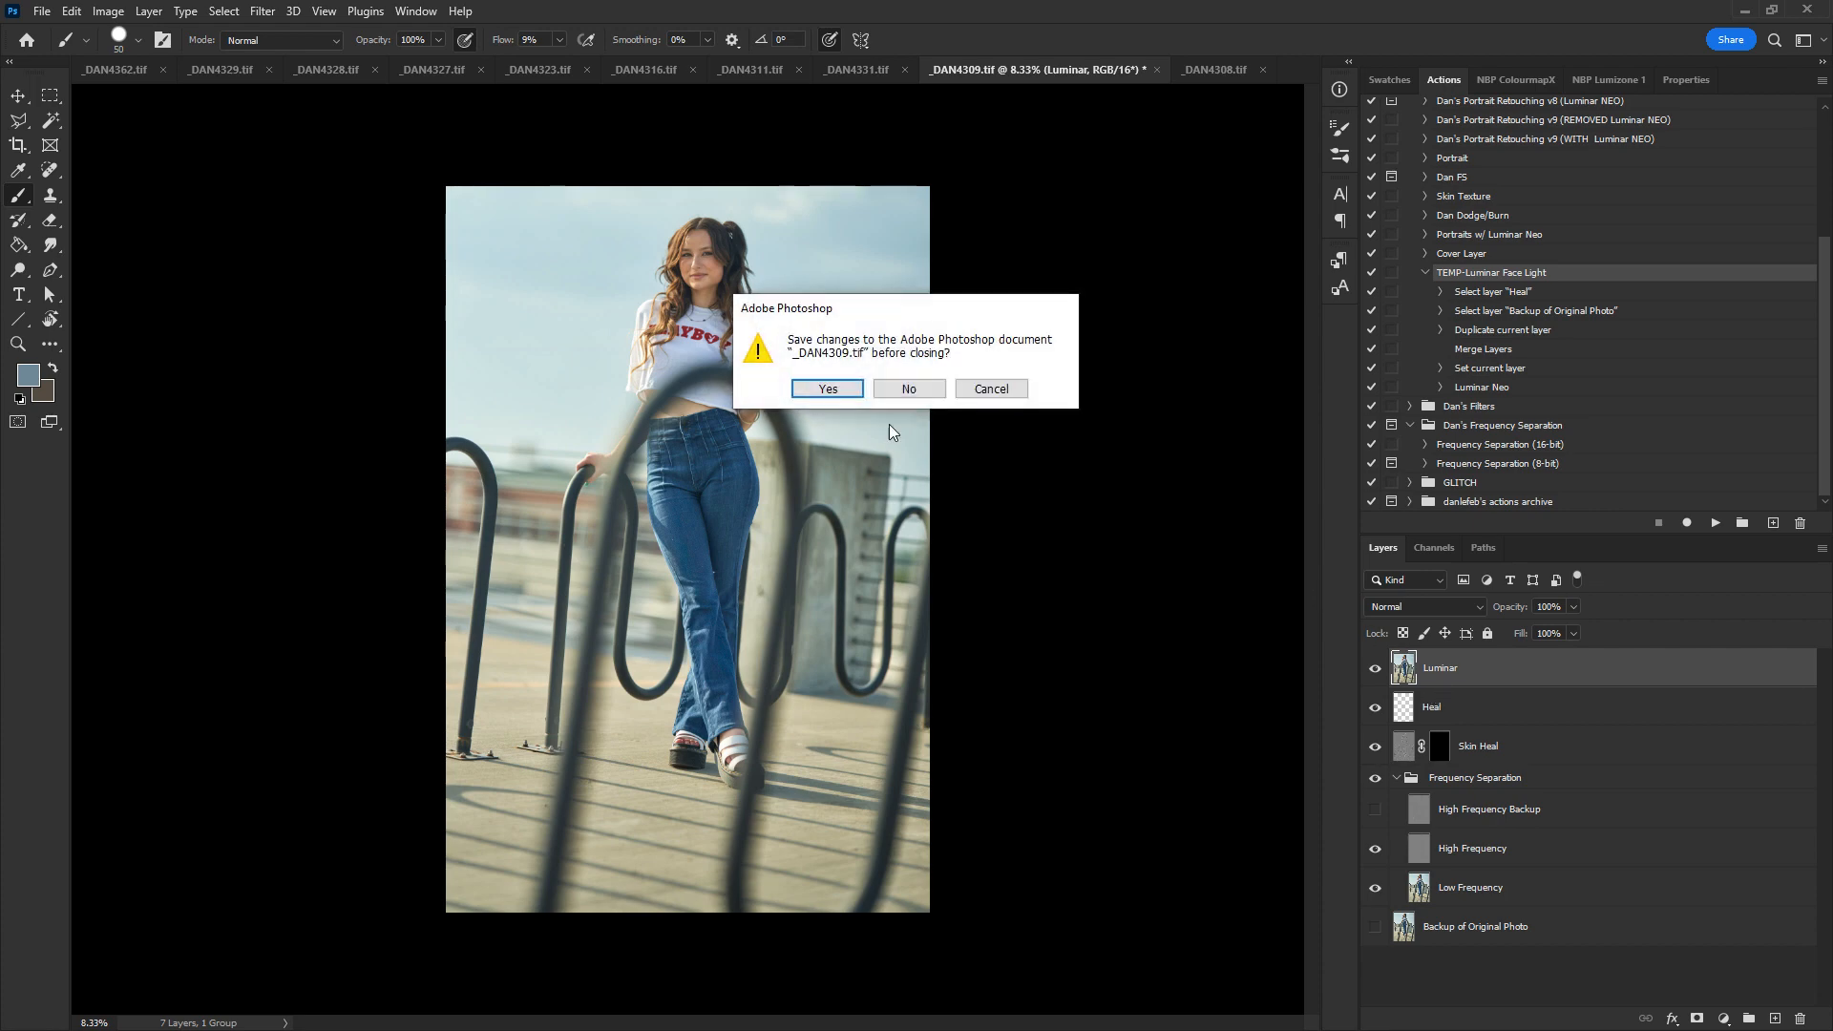
left_click(827, 389)
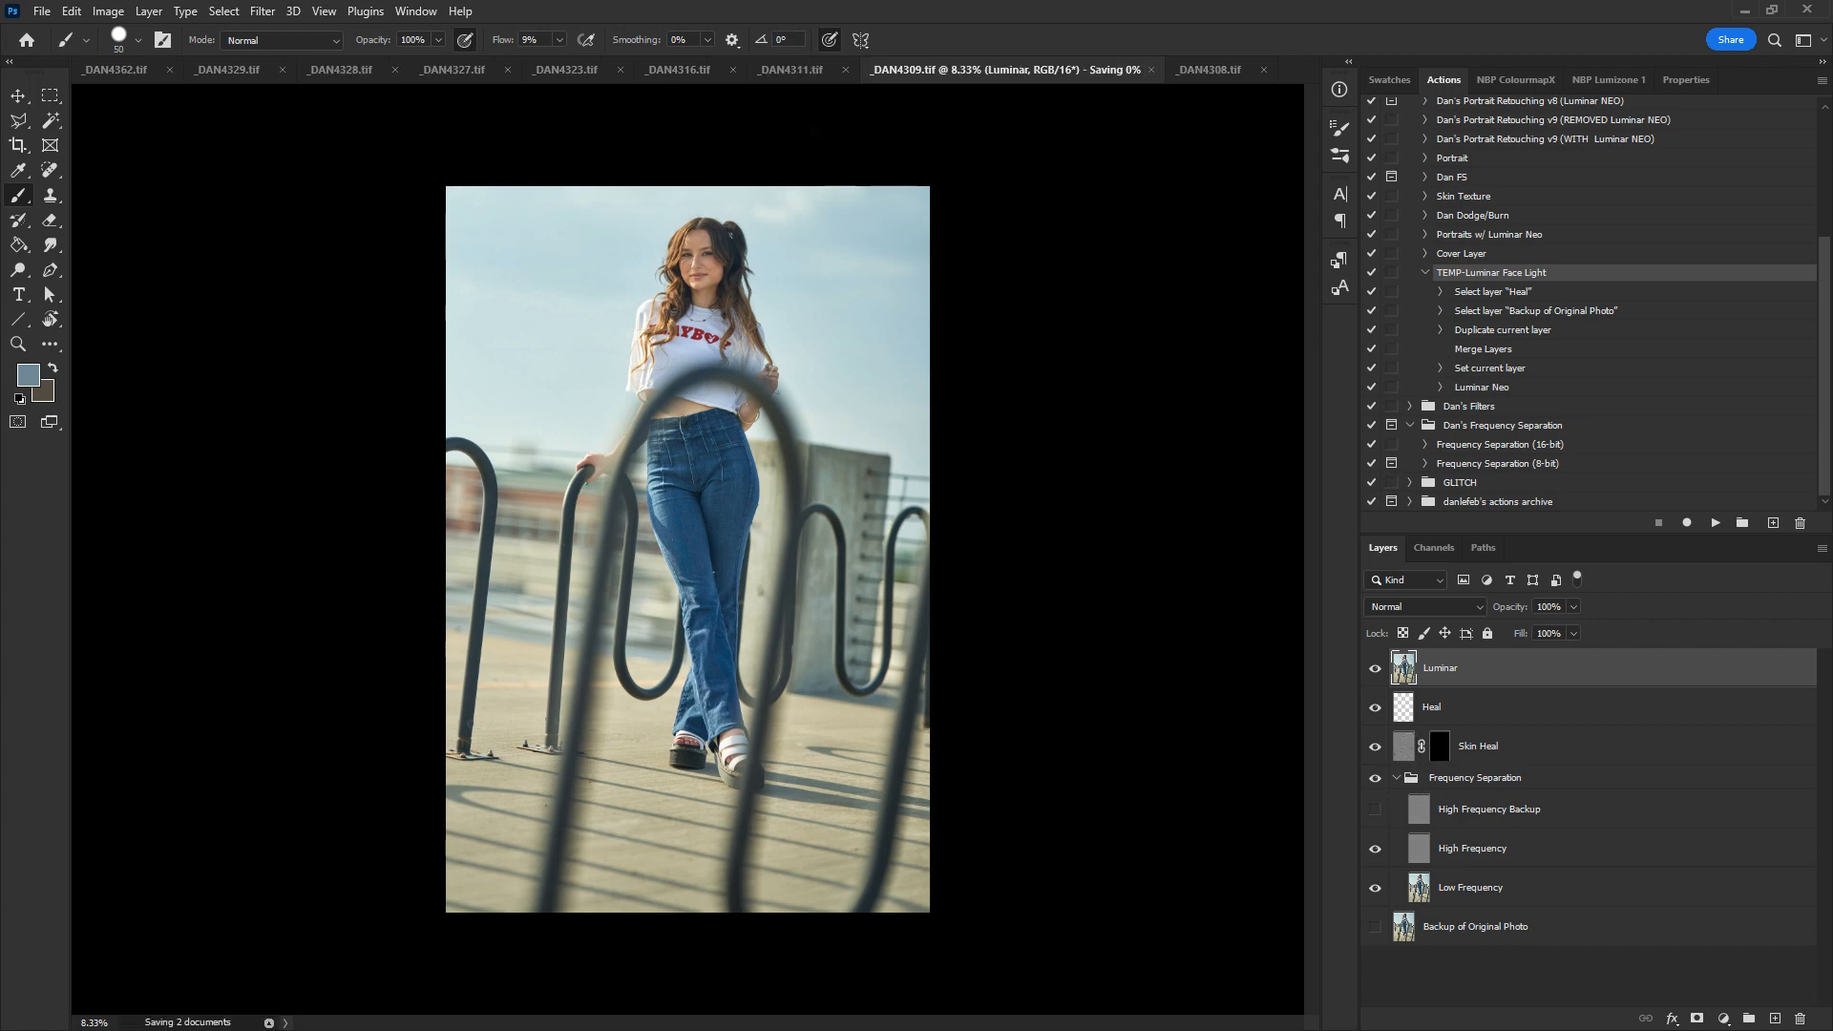
left_click(807, 70)
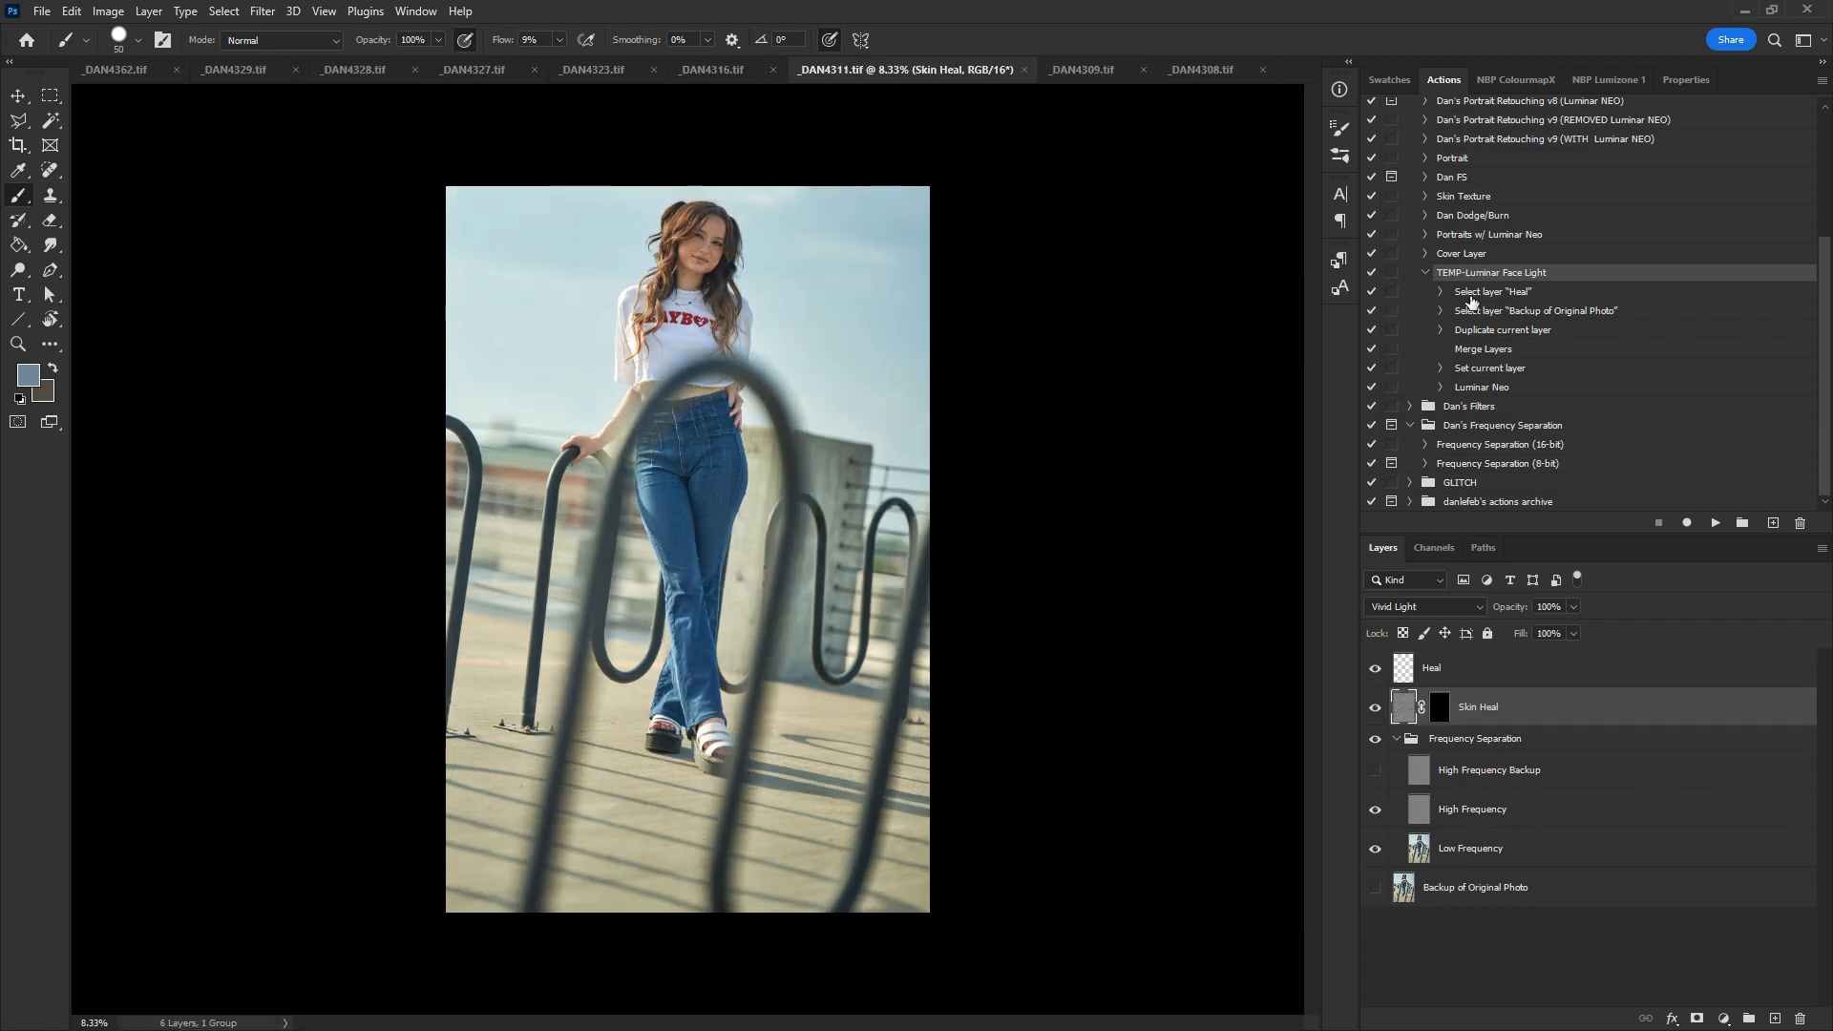
- Run the TEMP-Luminar Face Light action on _DAN4311.tif and check the effect of the Luminar layer
left_click(1715, 525)
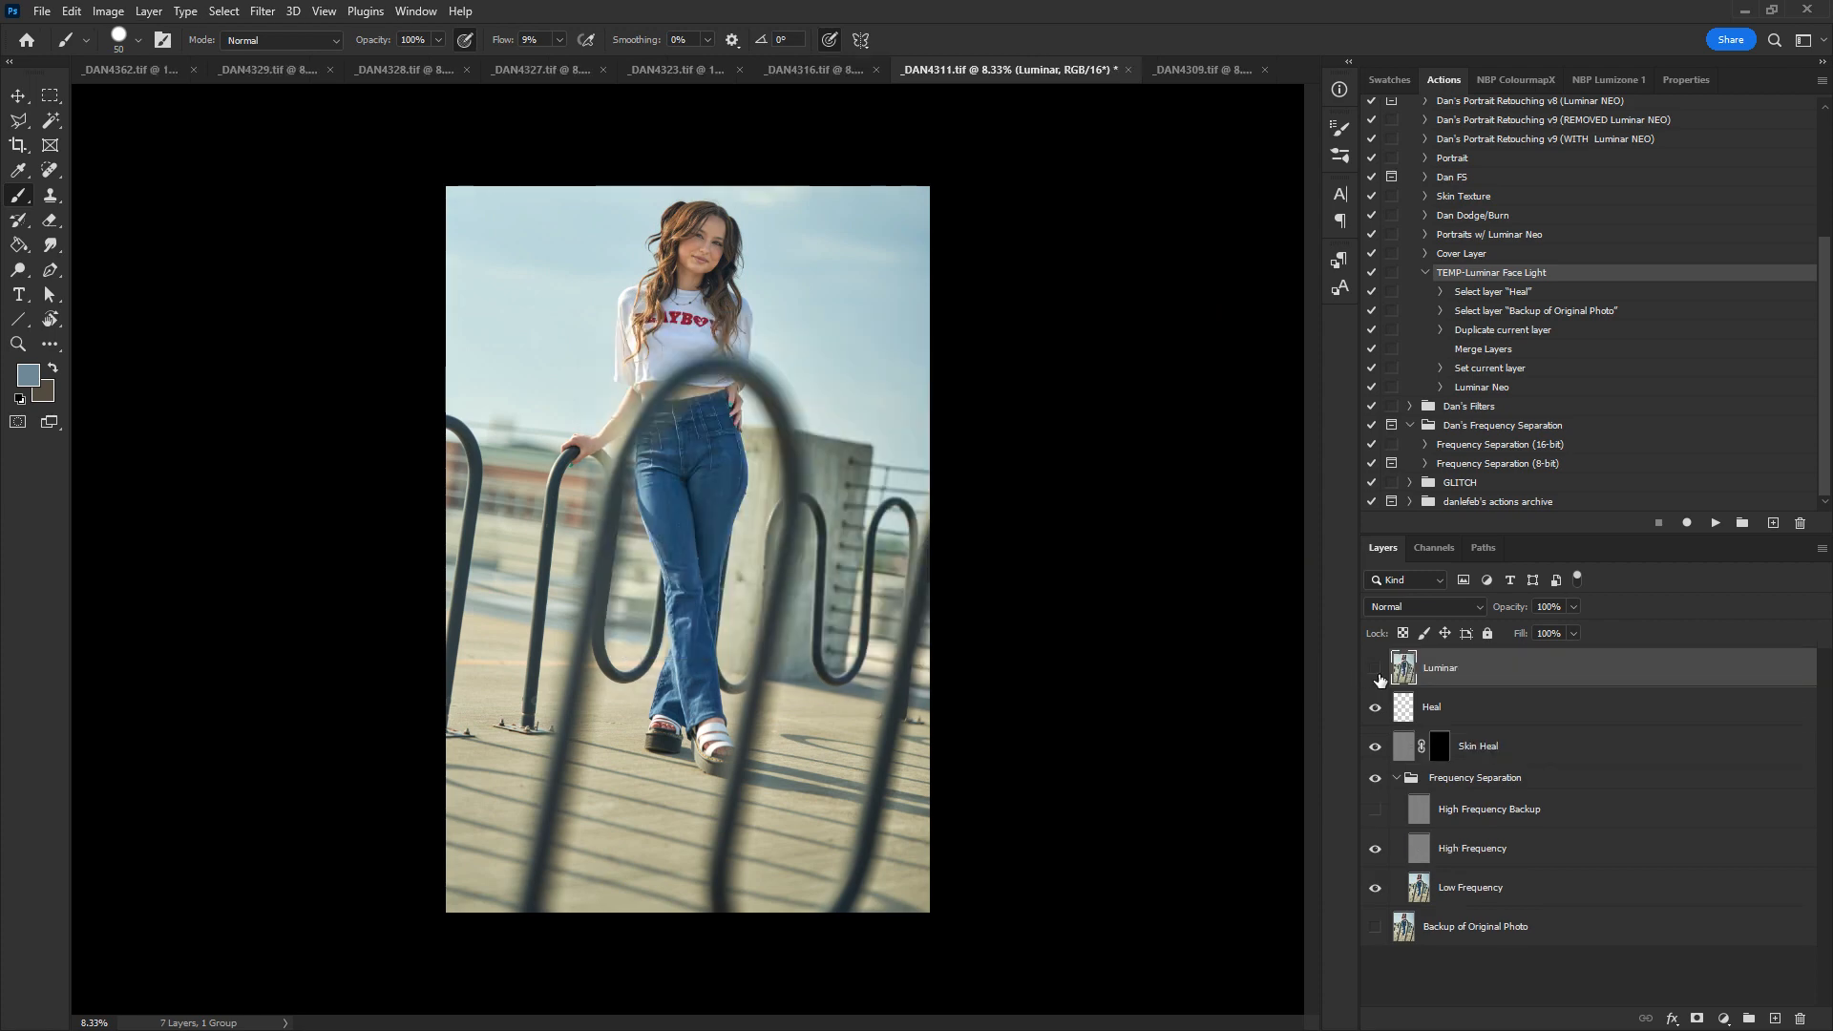
left_click(1375, 671)
left_click(1376, 672)
- Close _DAN4311.tif with its changes saved and switch to _DAN4316.tif
key("ctrl+w")
left_click(845, 386)
left_click(785, 76)
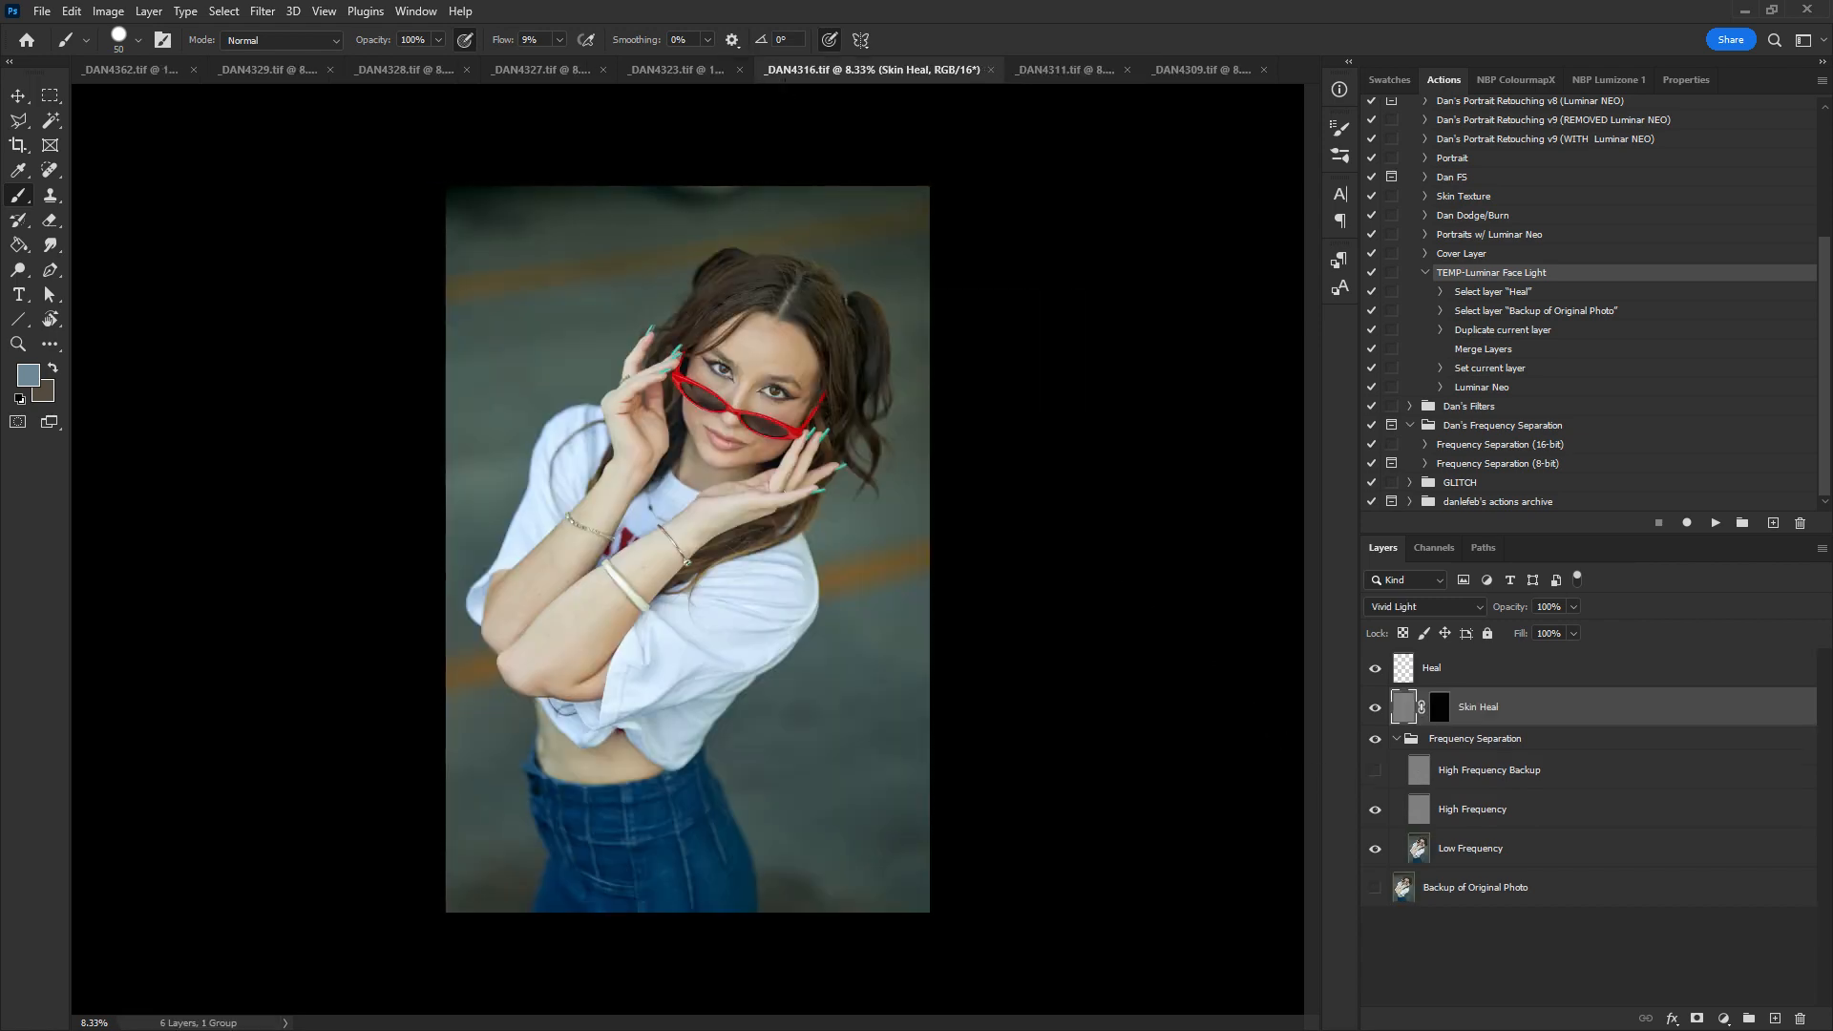
- Run the TEMP-Luminar Face Light action on _DAN4316.tif and compare the photo with and without the Luminar layer
left_click(1396, 739)
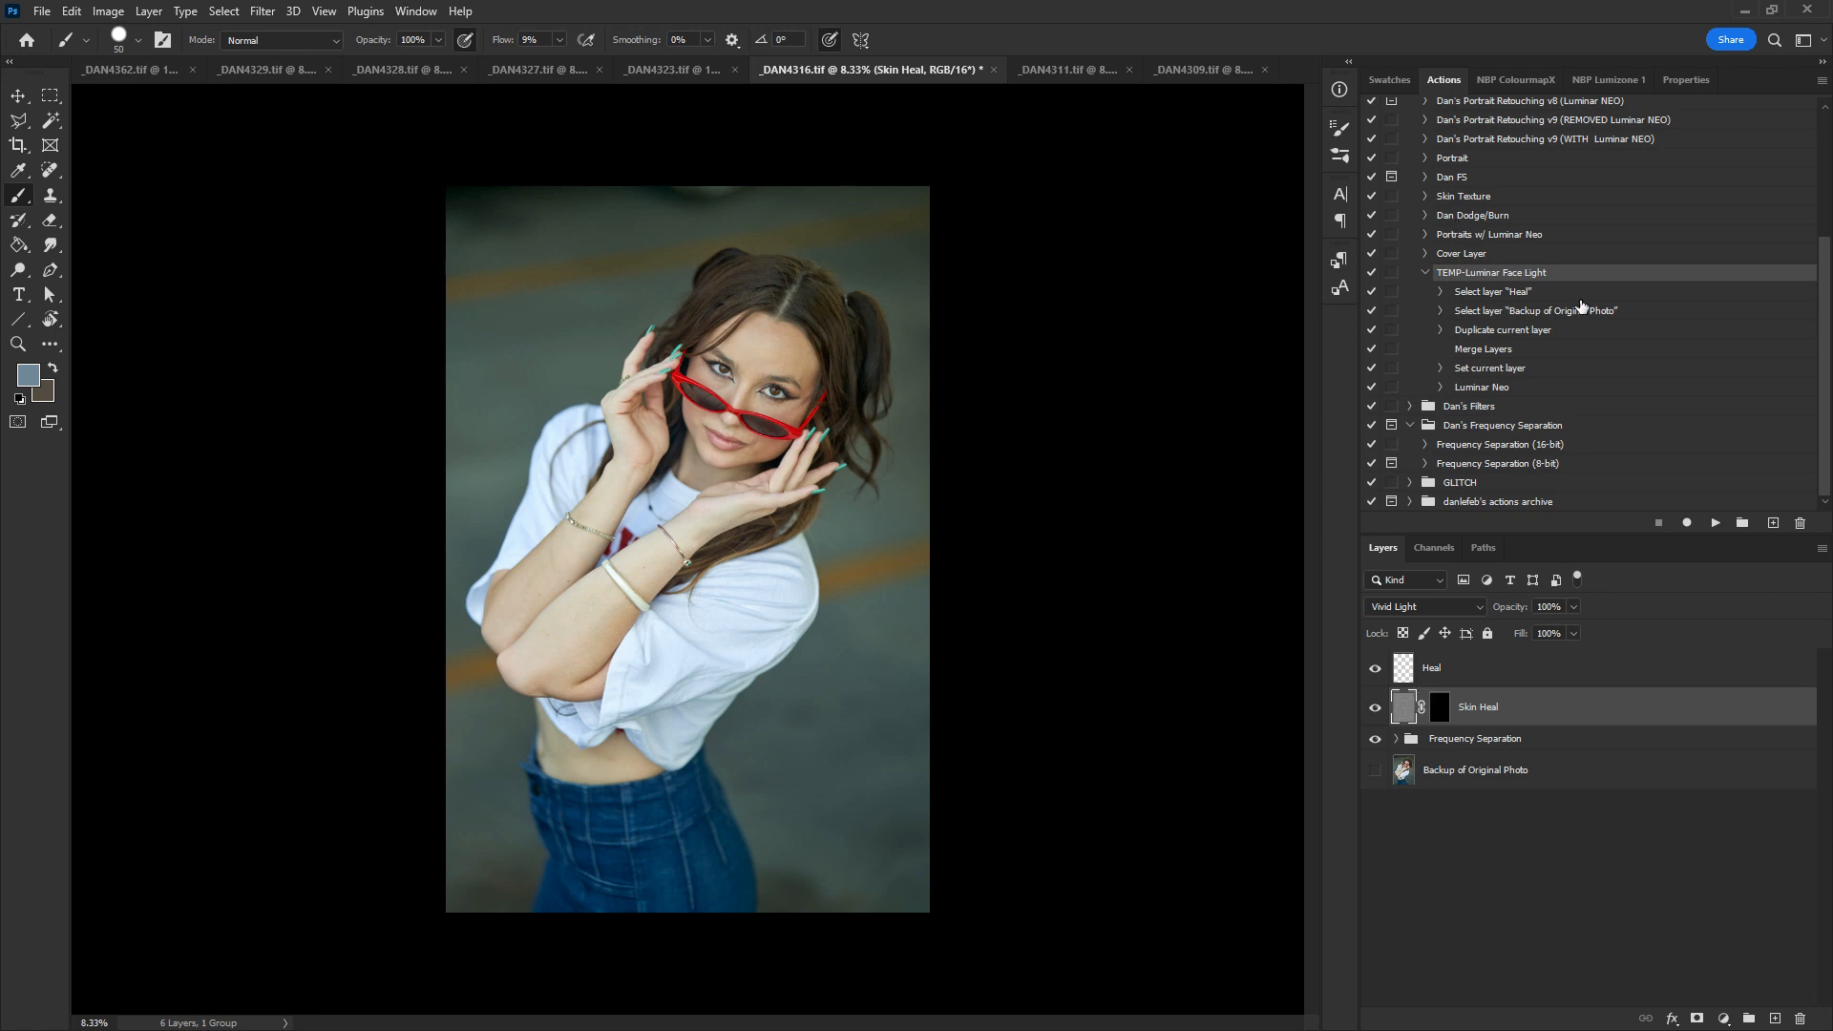
left_click(1716, 522)
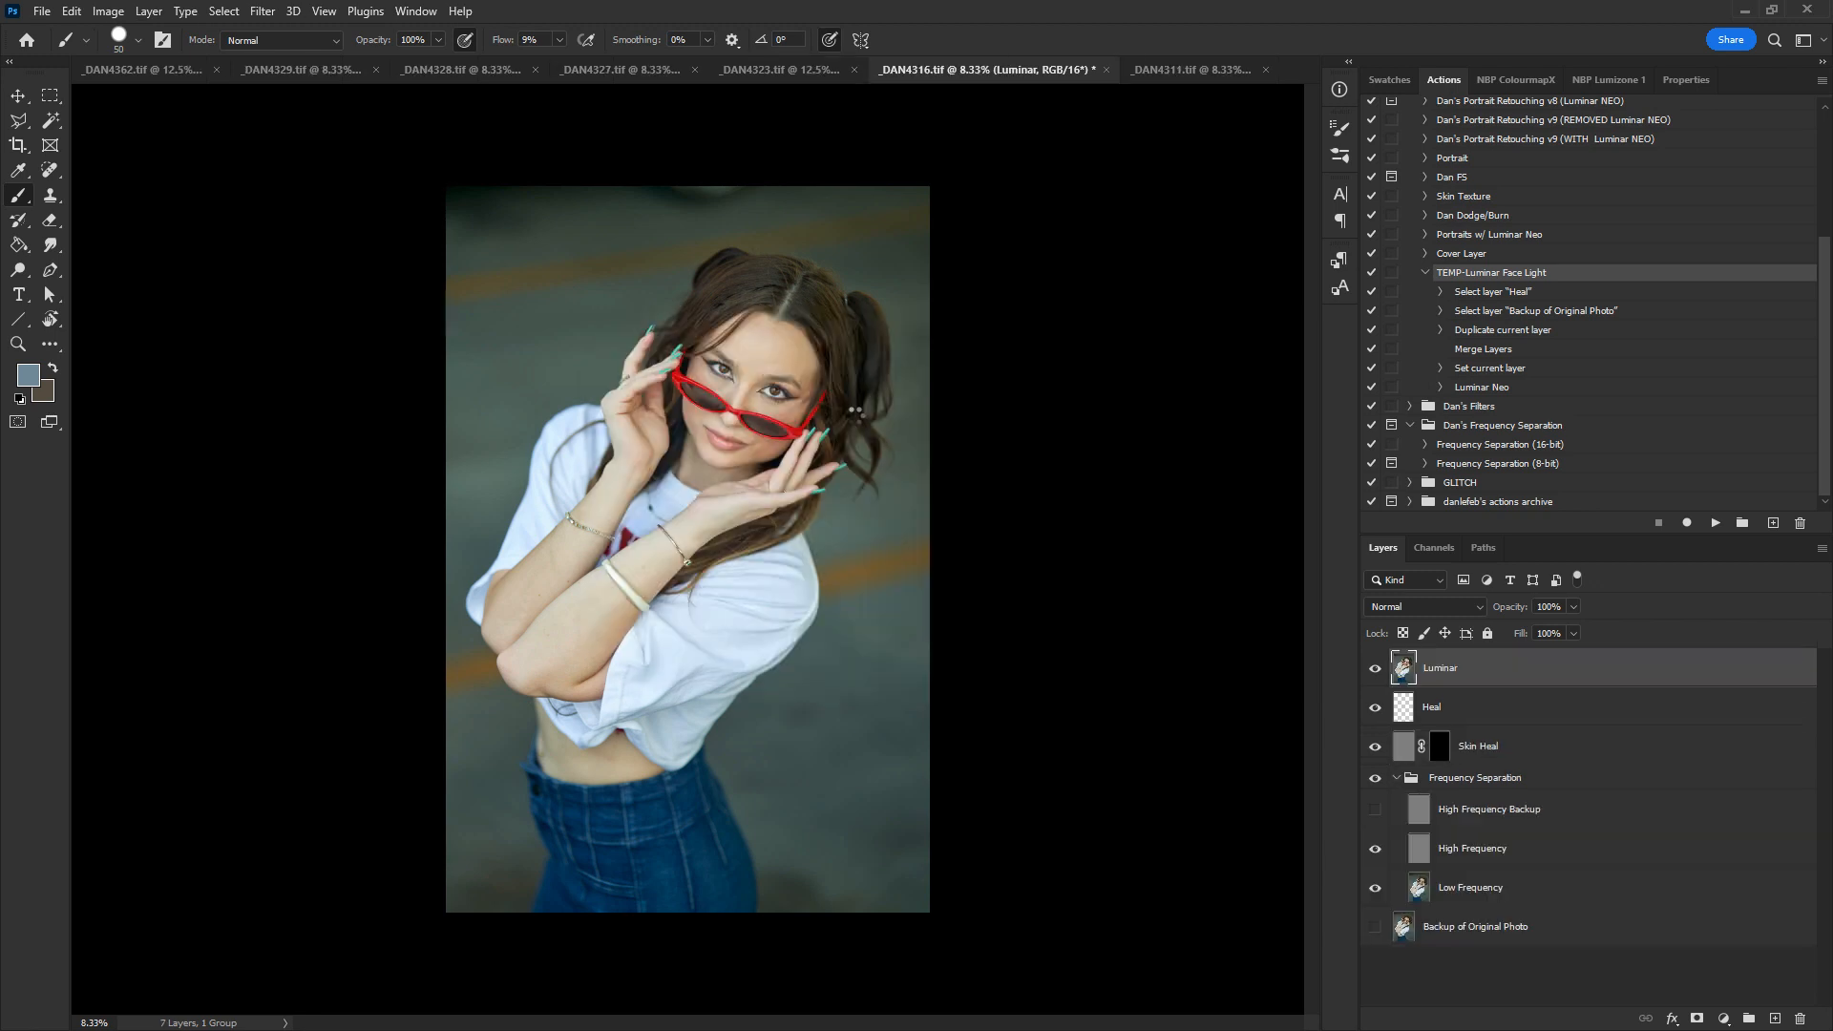
left_click(1375, 668)
left_click(1375, 668)
left_click(1375, 668)
left_click(1374, 668)
left_click(1375, 668)
left_click(1375, 668)
left_click(1375, 668)
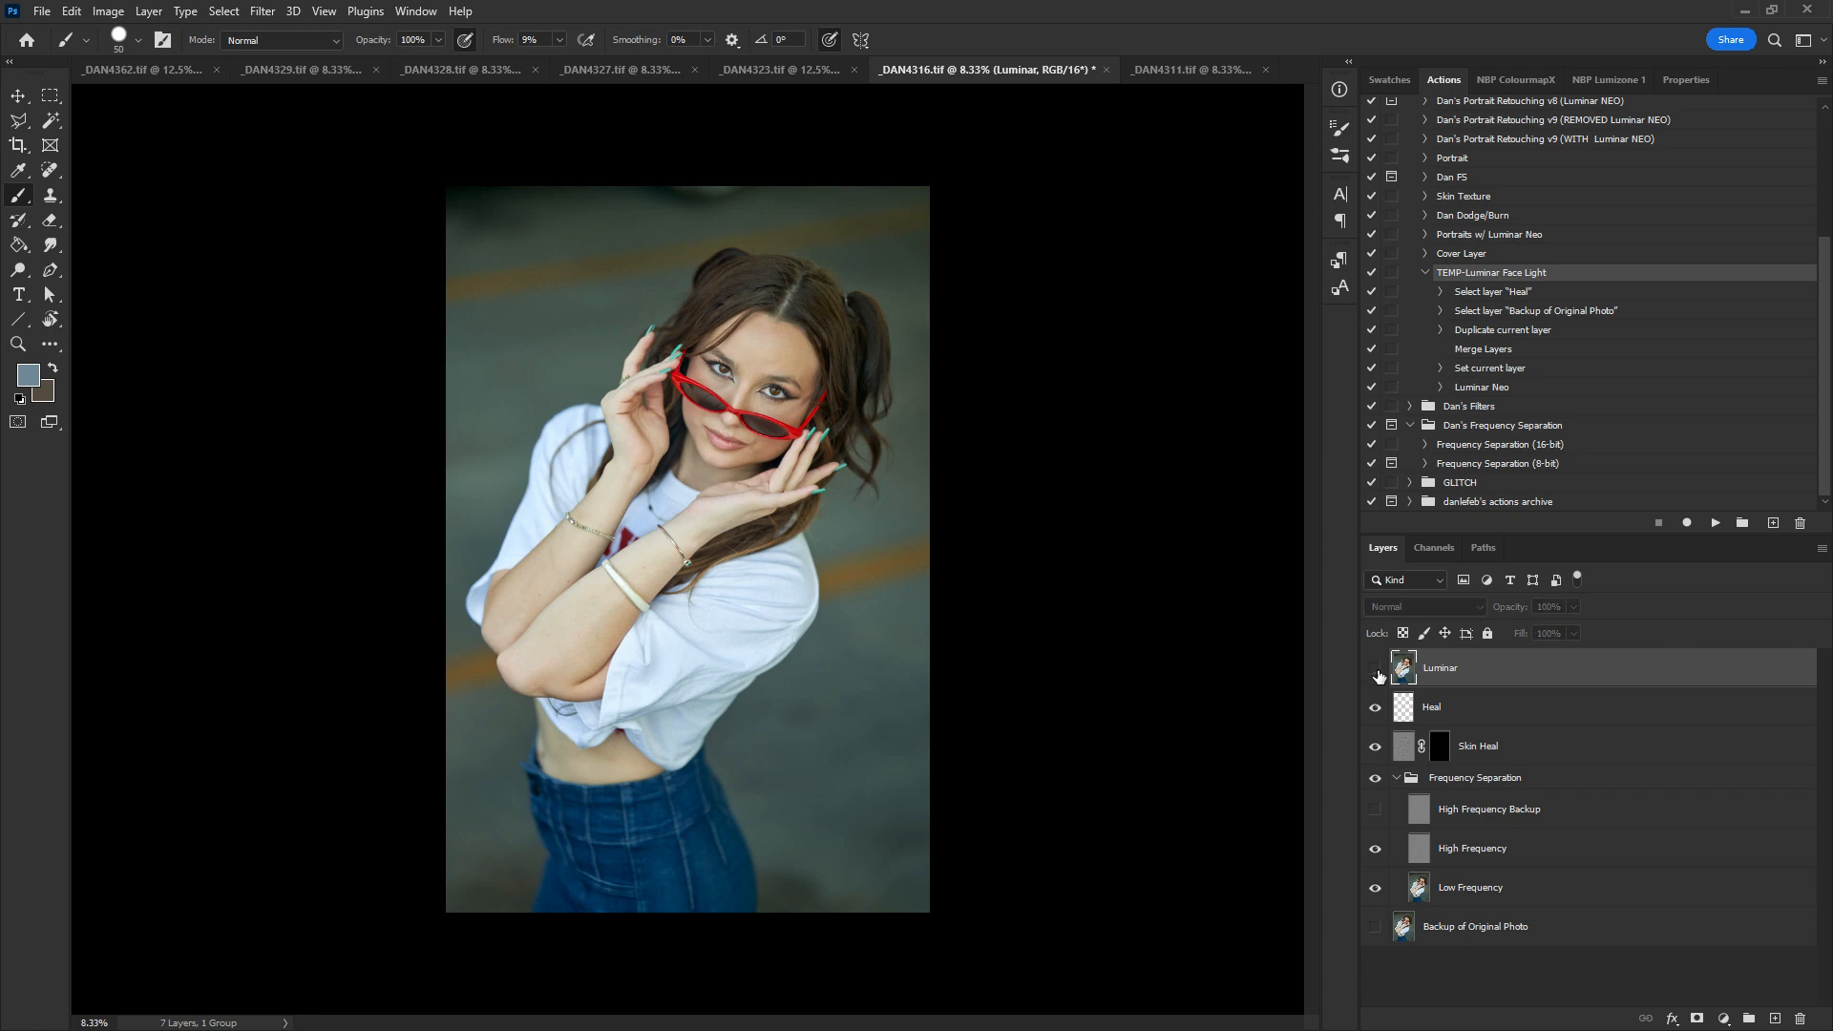
left_click(1375, 668)
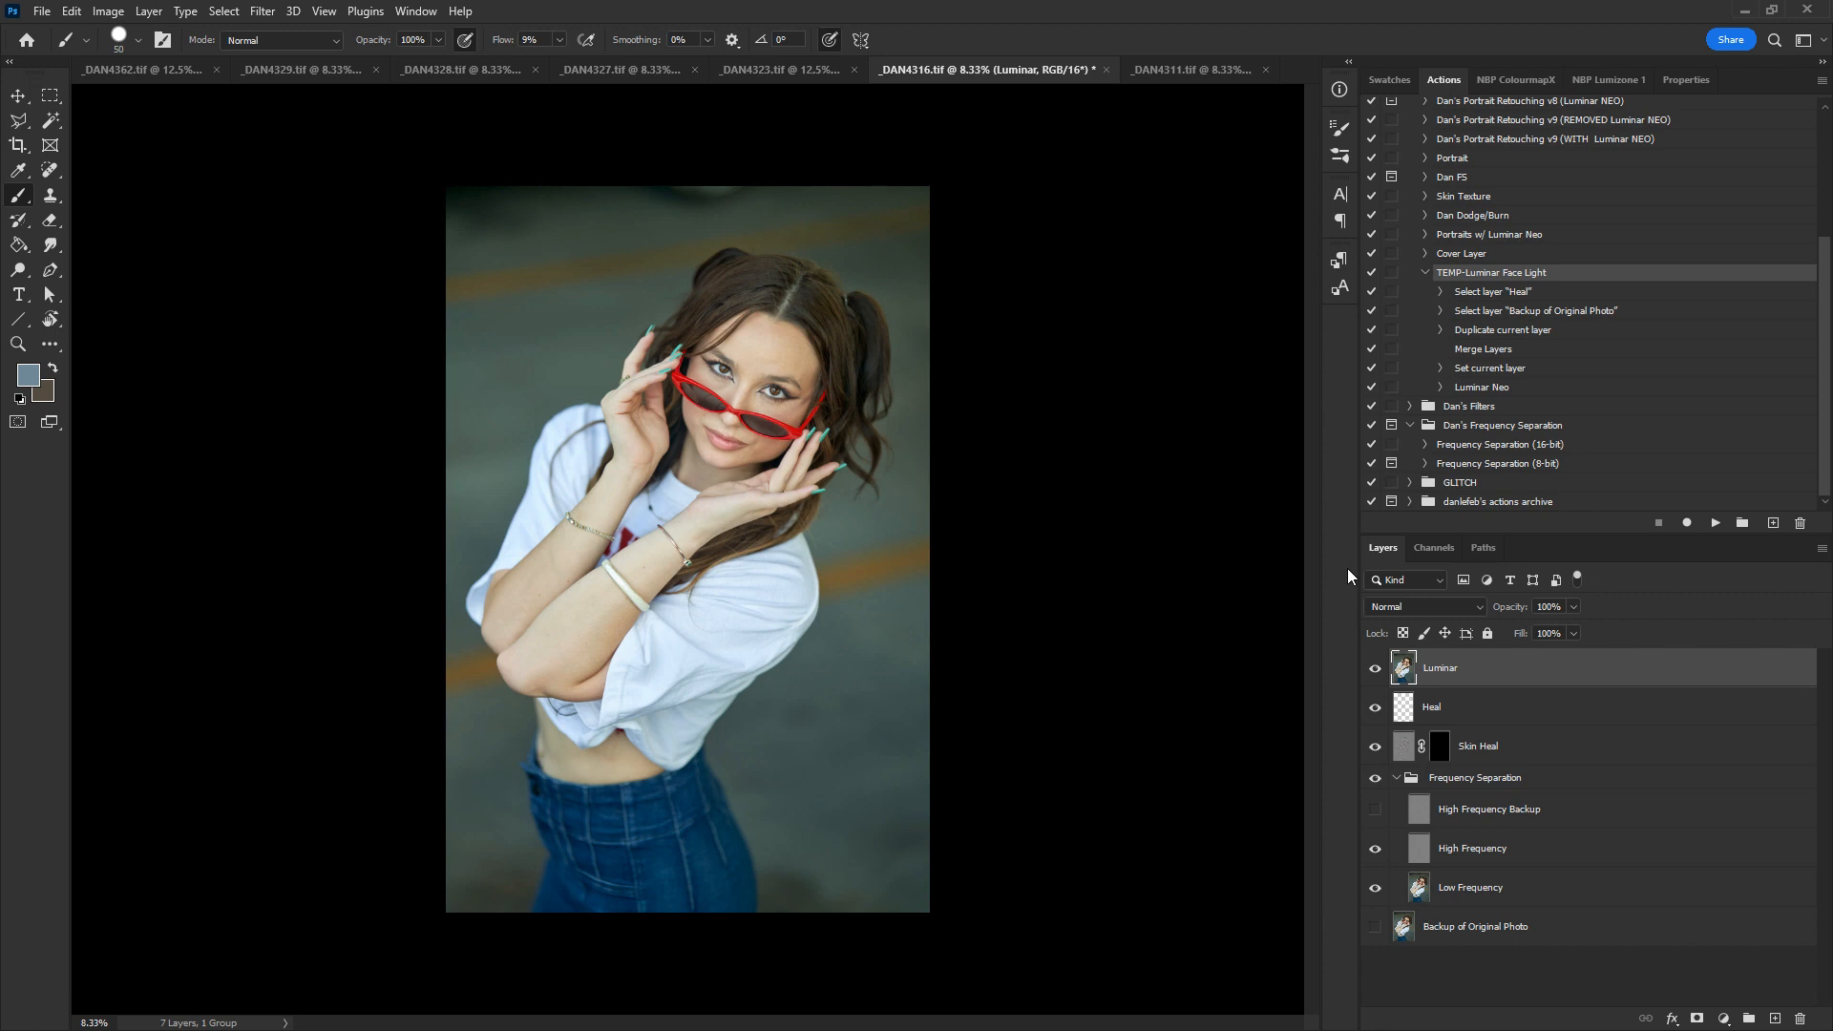
left_click(1375, 669)
left_click(1375, 669)
- Close _DAN4316.tif with its changes saved and switch to _DAN4323.tif
key("ctrl+w")
left_click(825, 390)
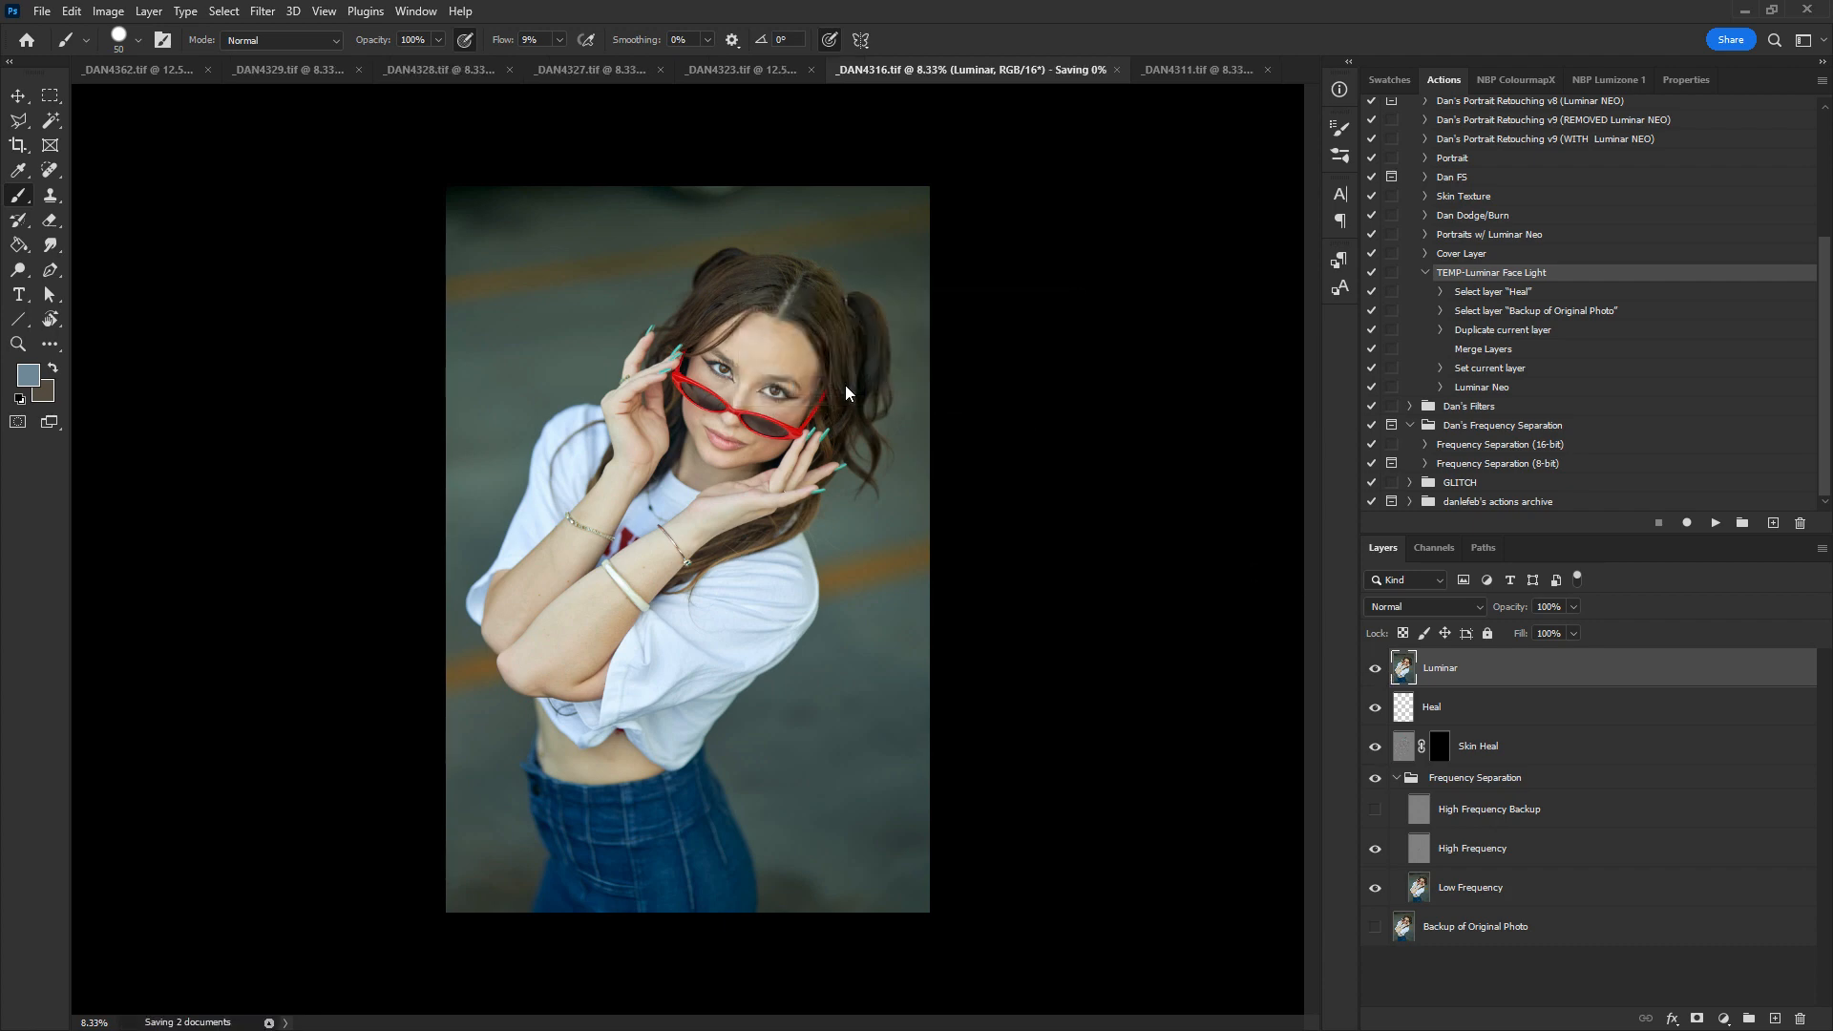
left_click(749, 70)
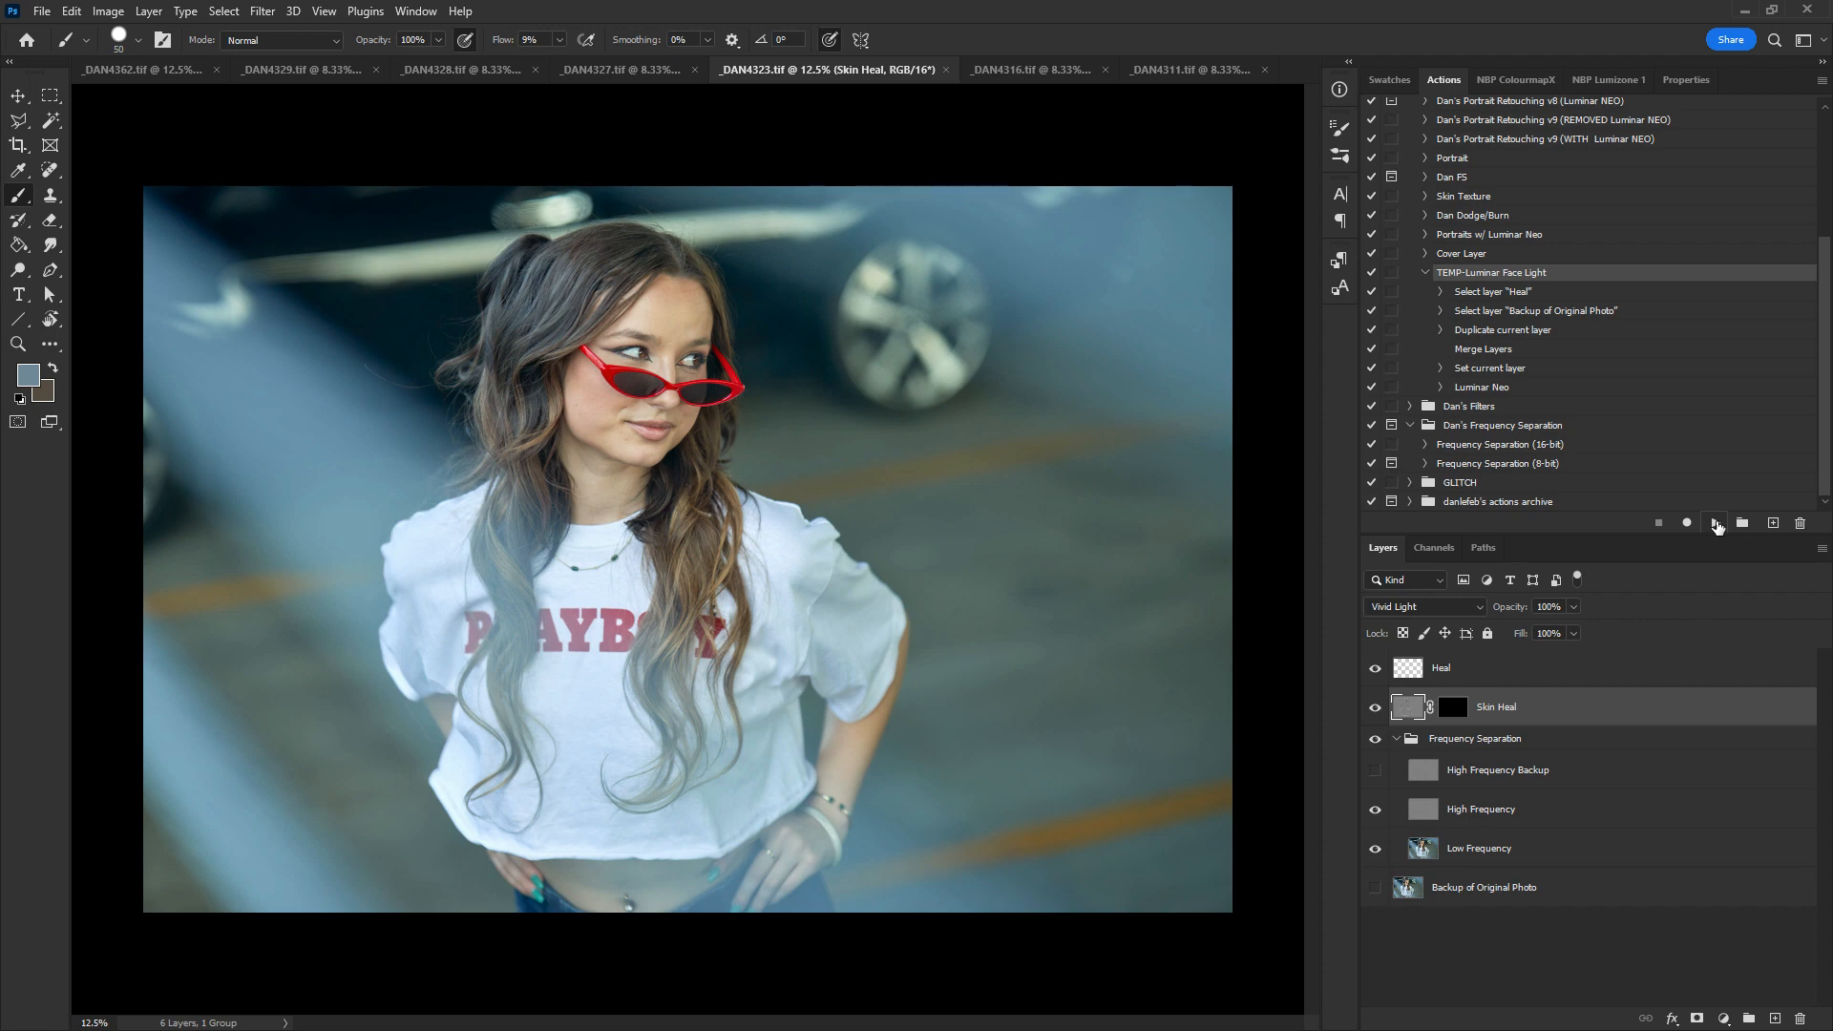
- Run the TEMP-Luminar Face Light action on _DAN4323.tif and check the effect of the Luminar layer
left_click(1716, 525)
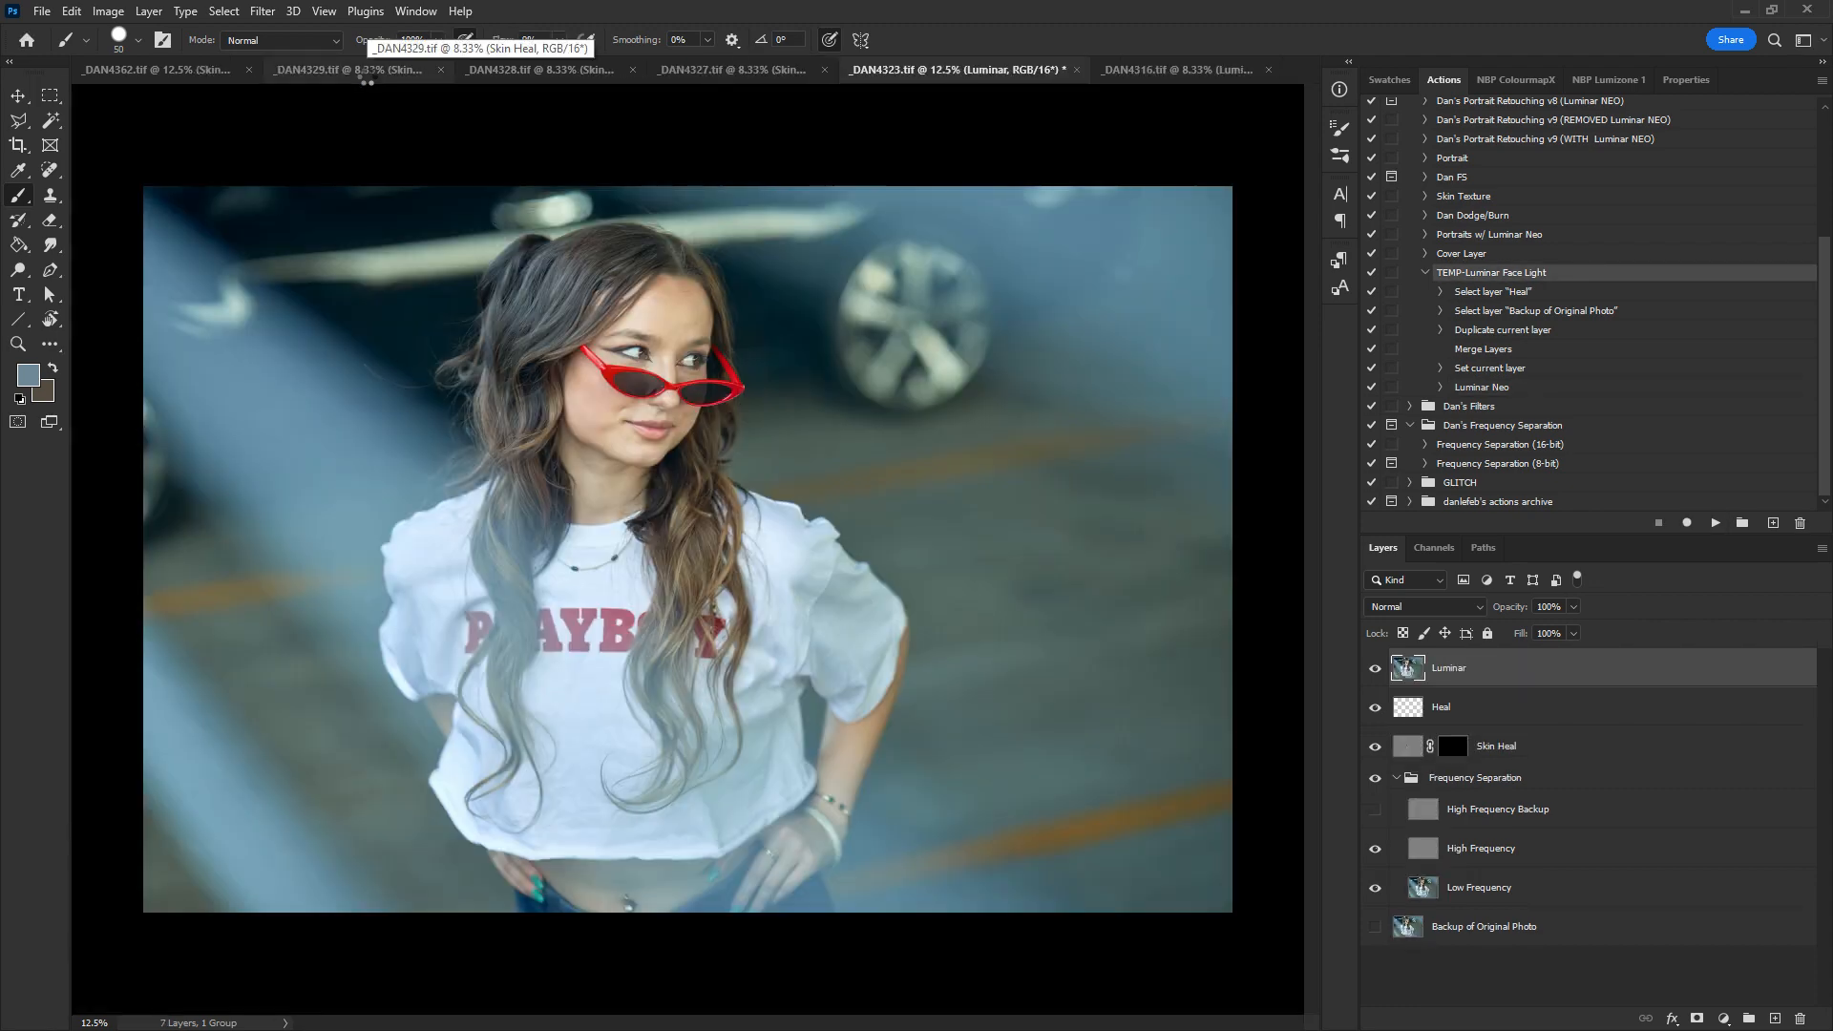
left_click(1375, 669)
left_click(1376, 669)
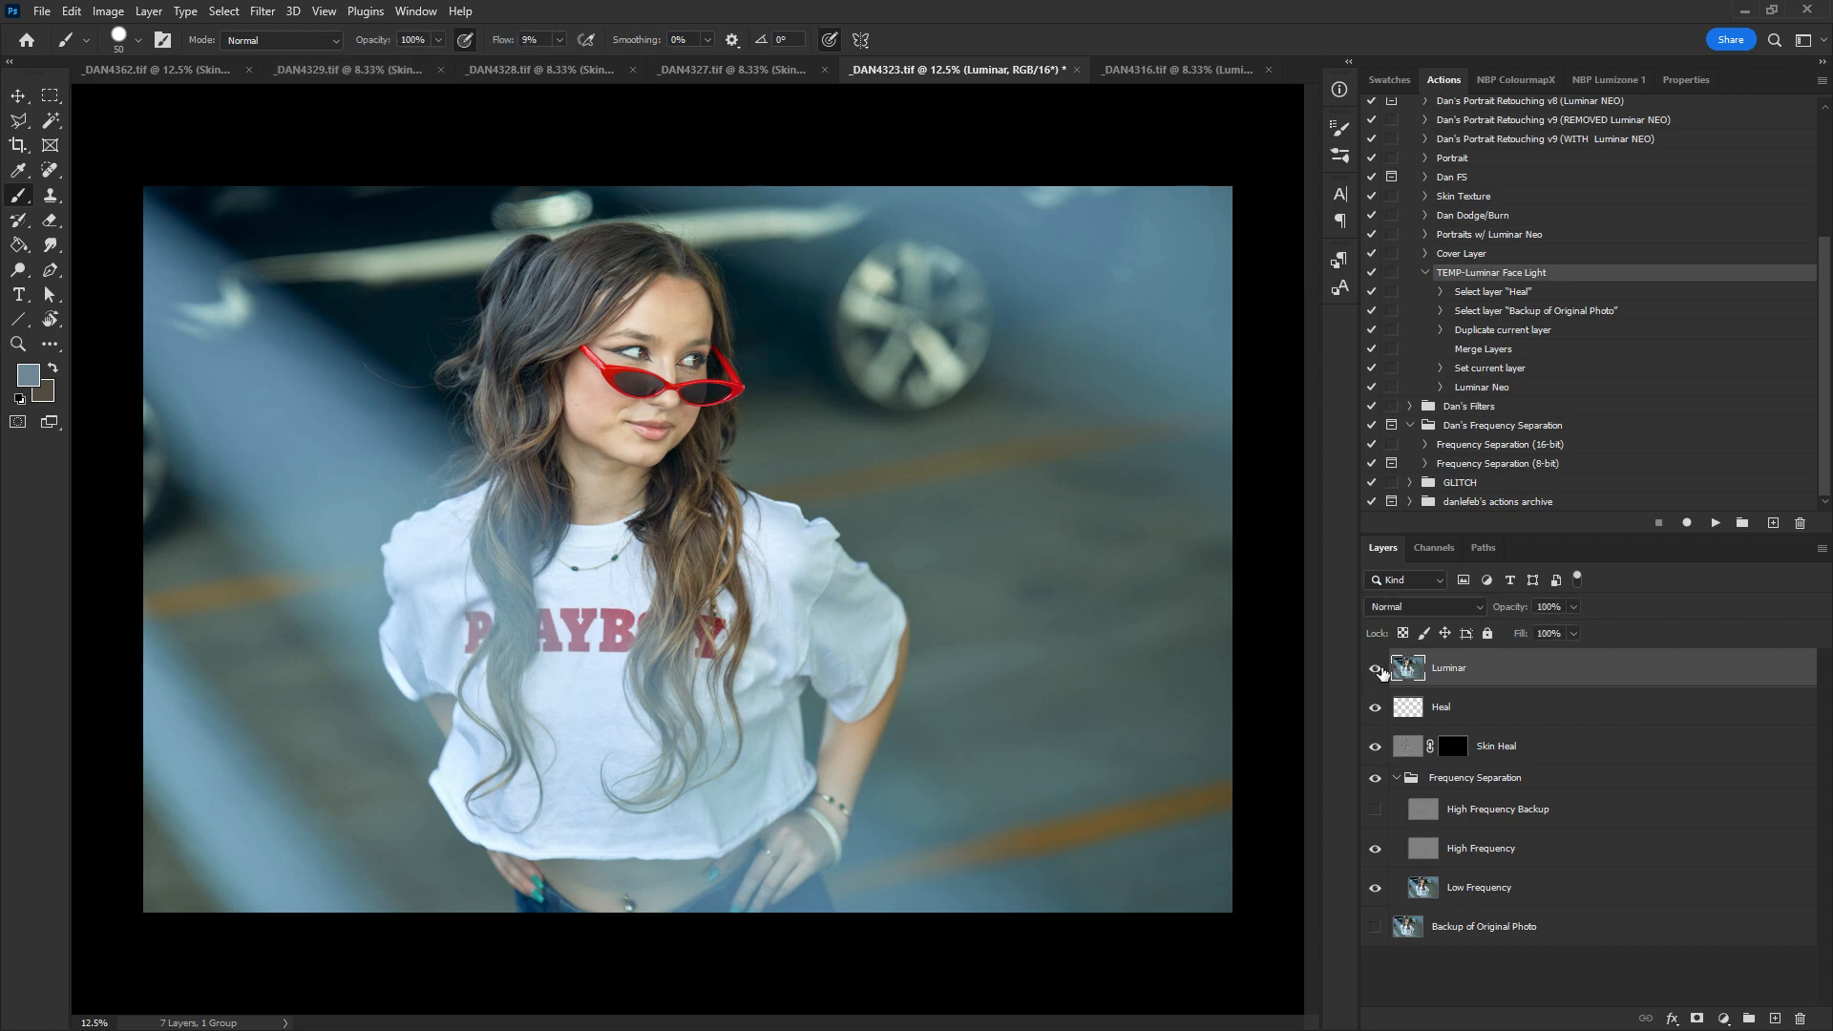
- Close _DAN4323.tif with its changes saved and switch to _DAN4327.tif
key("ctrl+w")
left_click(827, 385)
left_click(695, 73)
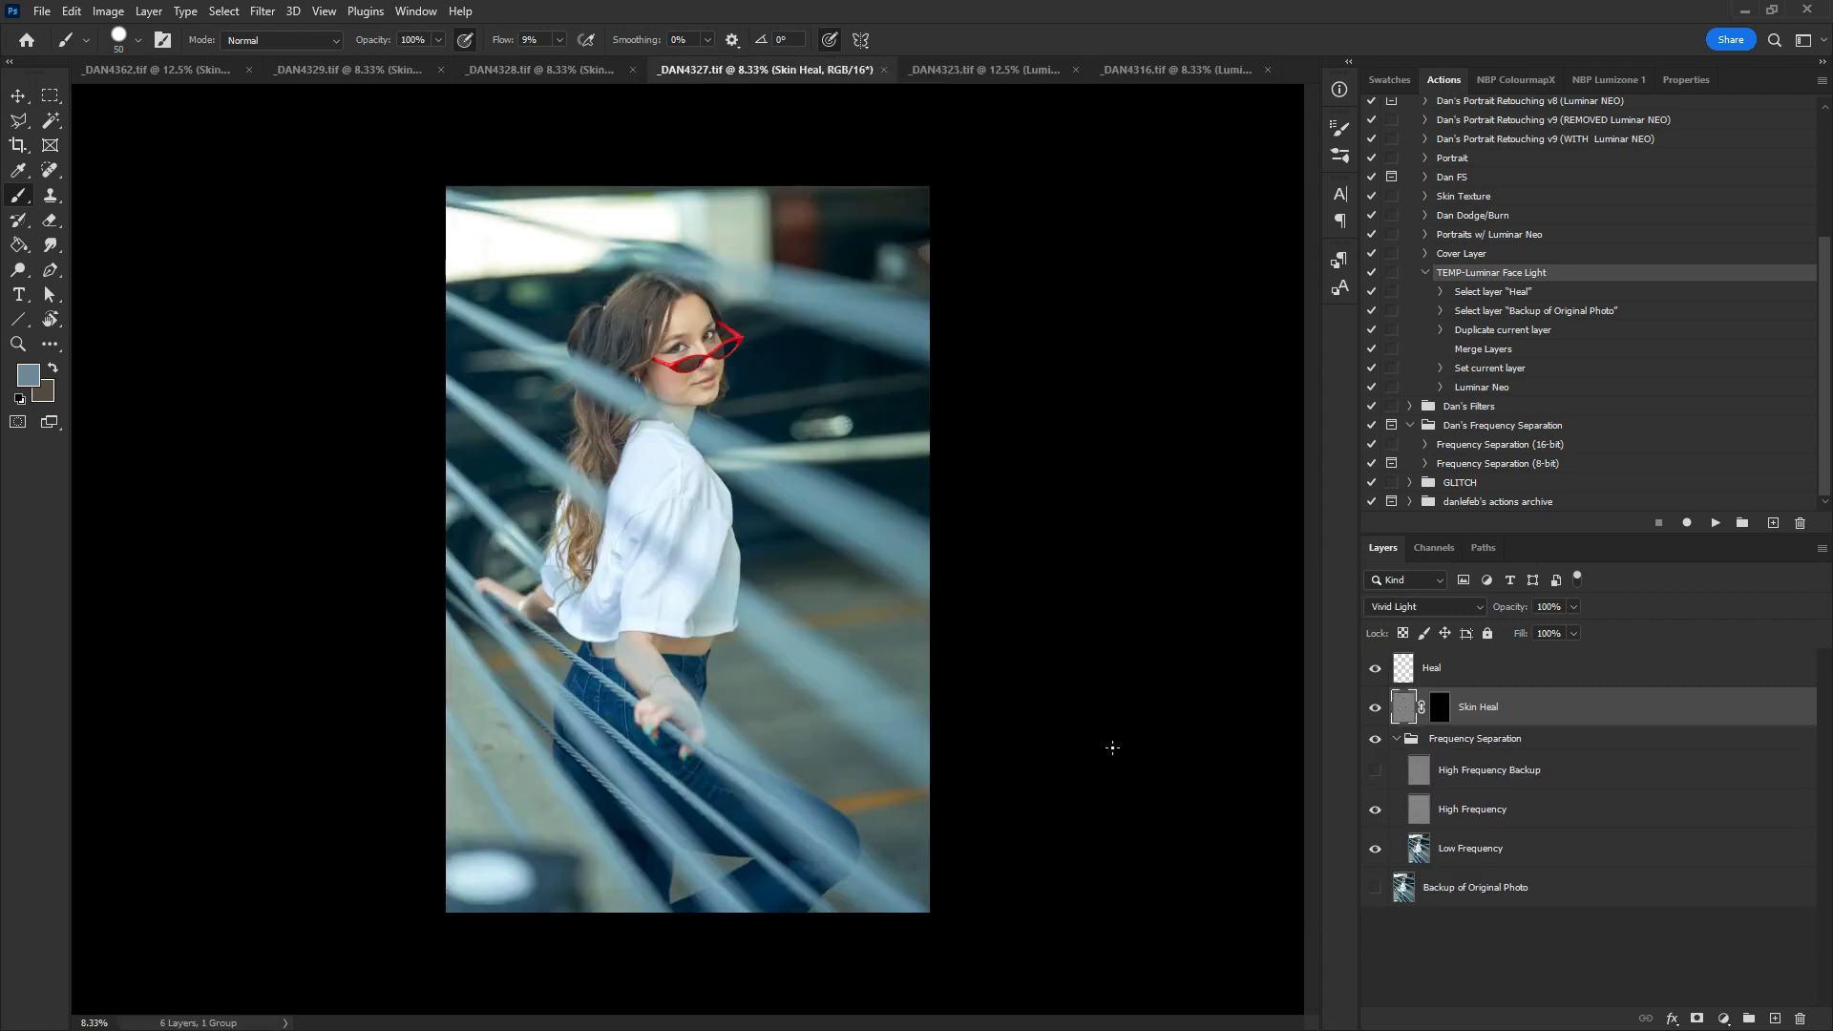
- Run the TEMP-Luminar Face Light action on _DAN4327.tif, collapse the Frequency Separation group and keep the Luminar layer active
left_click(1715, 523)
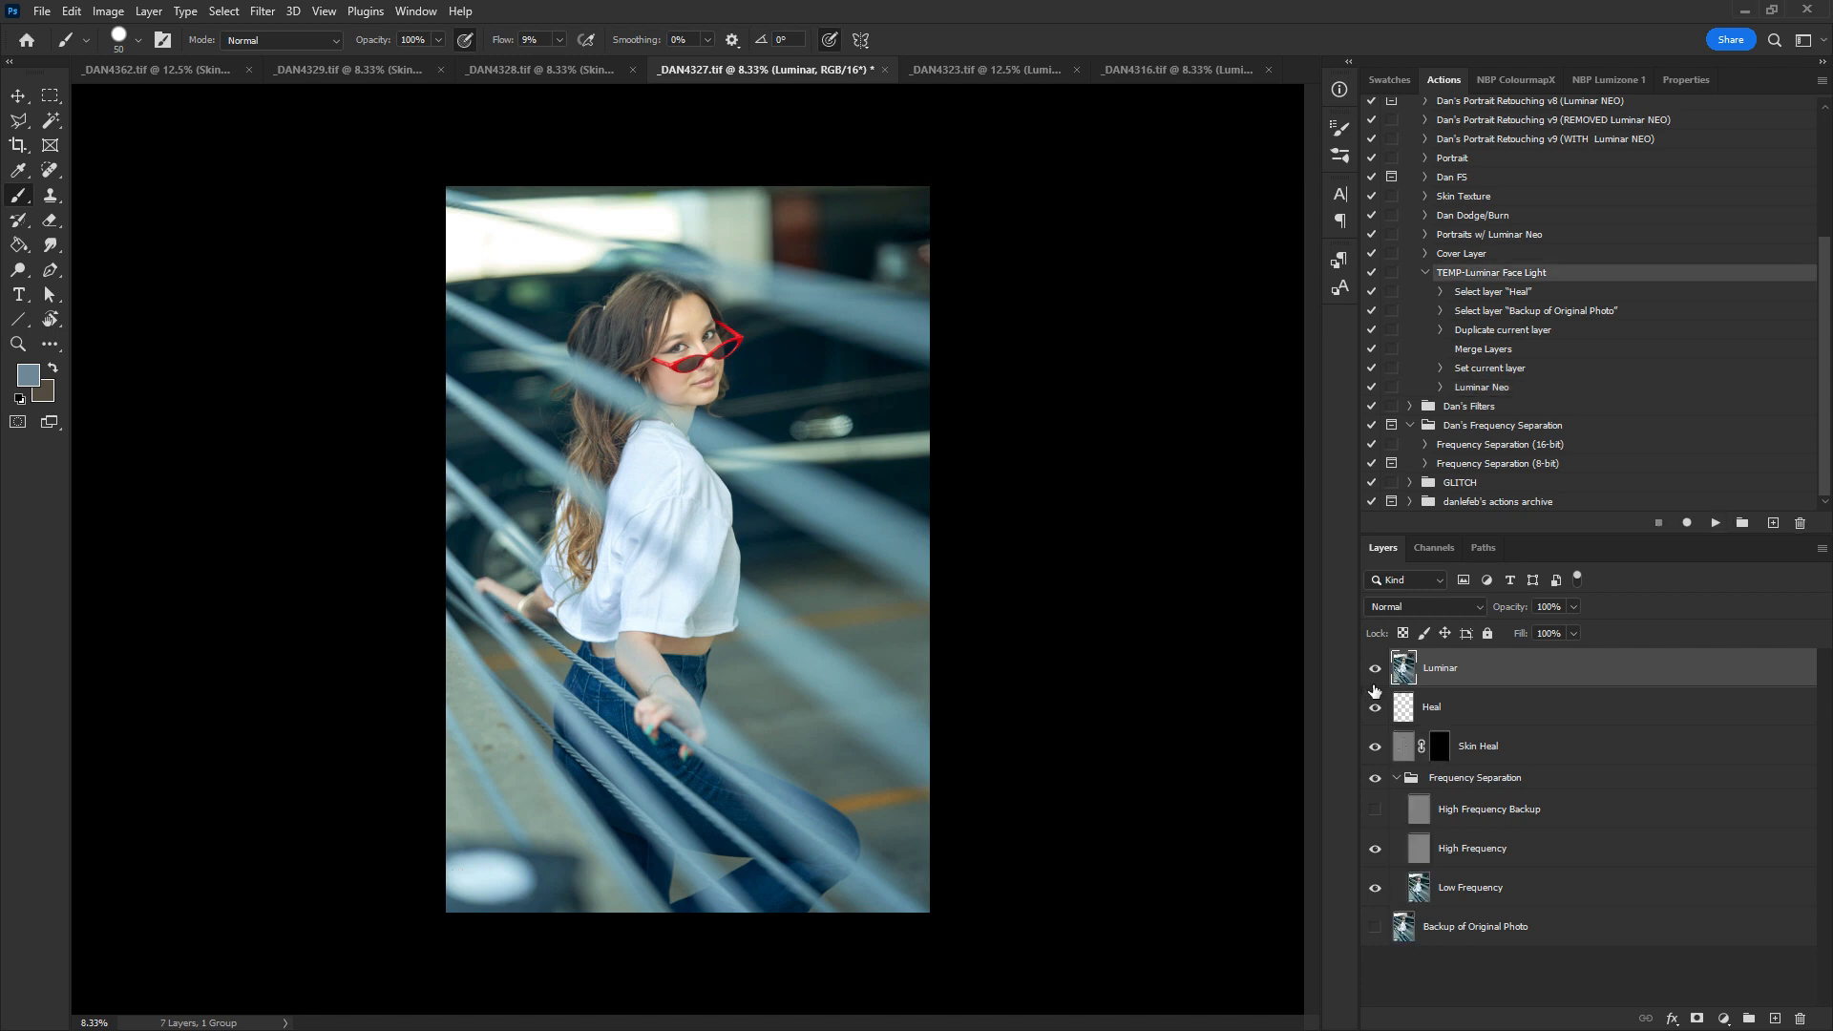
left_click(1396, 777)
left_click(1571, 716)
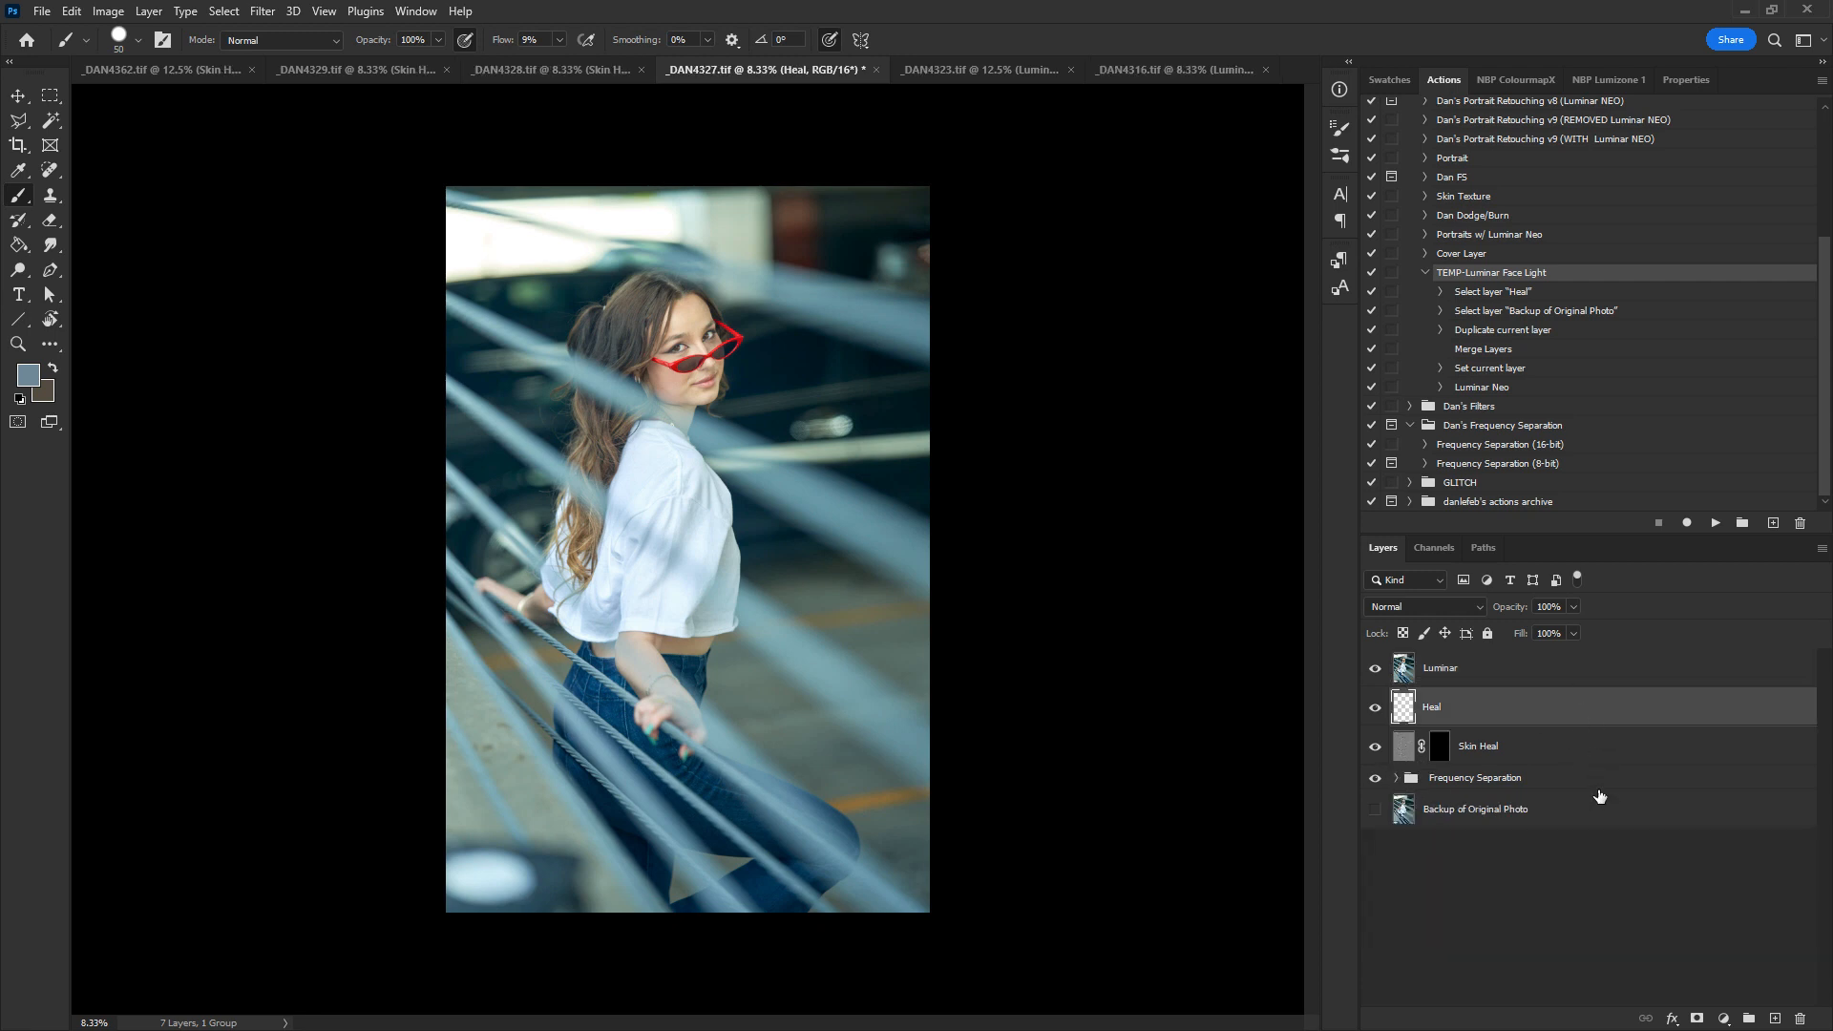
left_click(1594, 679)
- Outline the blurry dark object in the photo's lower-left corner with a Polygonal Lasso selection
key("l")
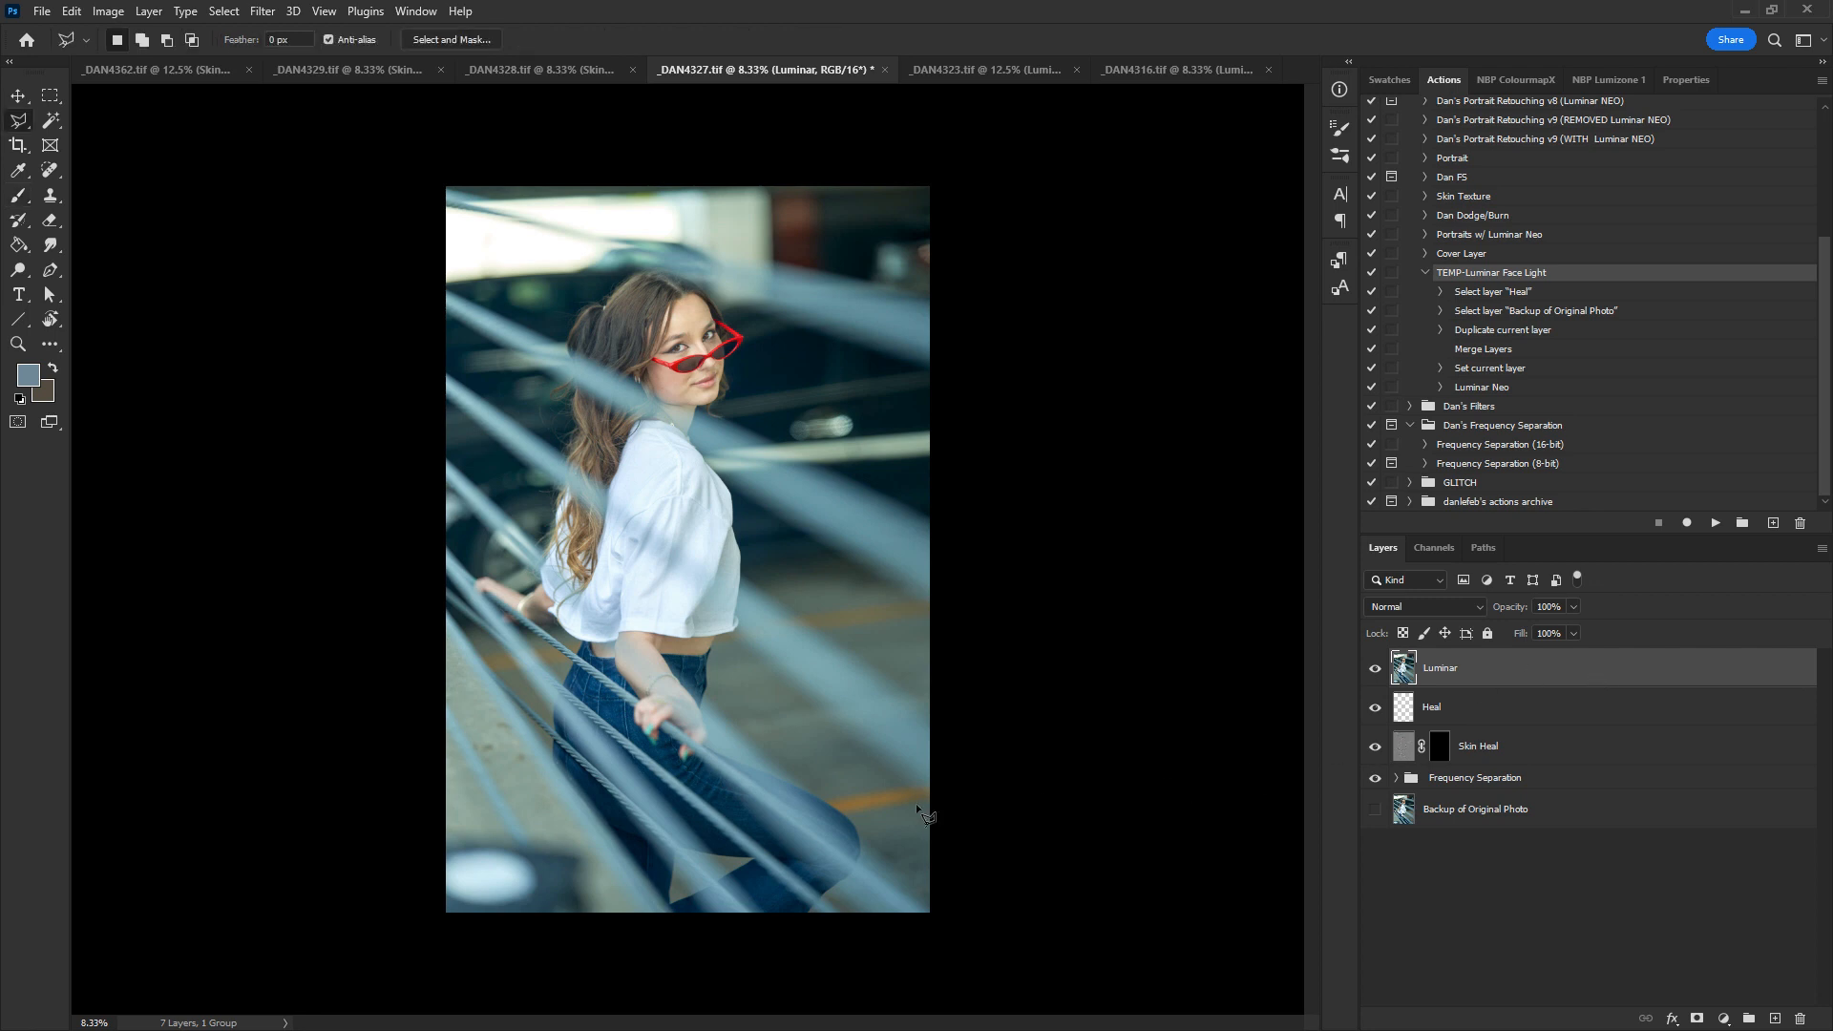
left_click(428, 801)
left_click(575, 830)
left_click(624, 873)
left_click(650, 937)
left_click(405, 960)
left_click(378, 824)
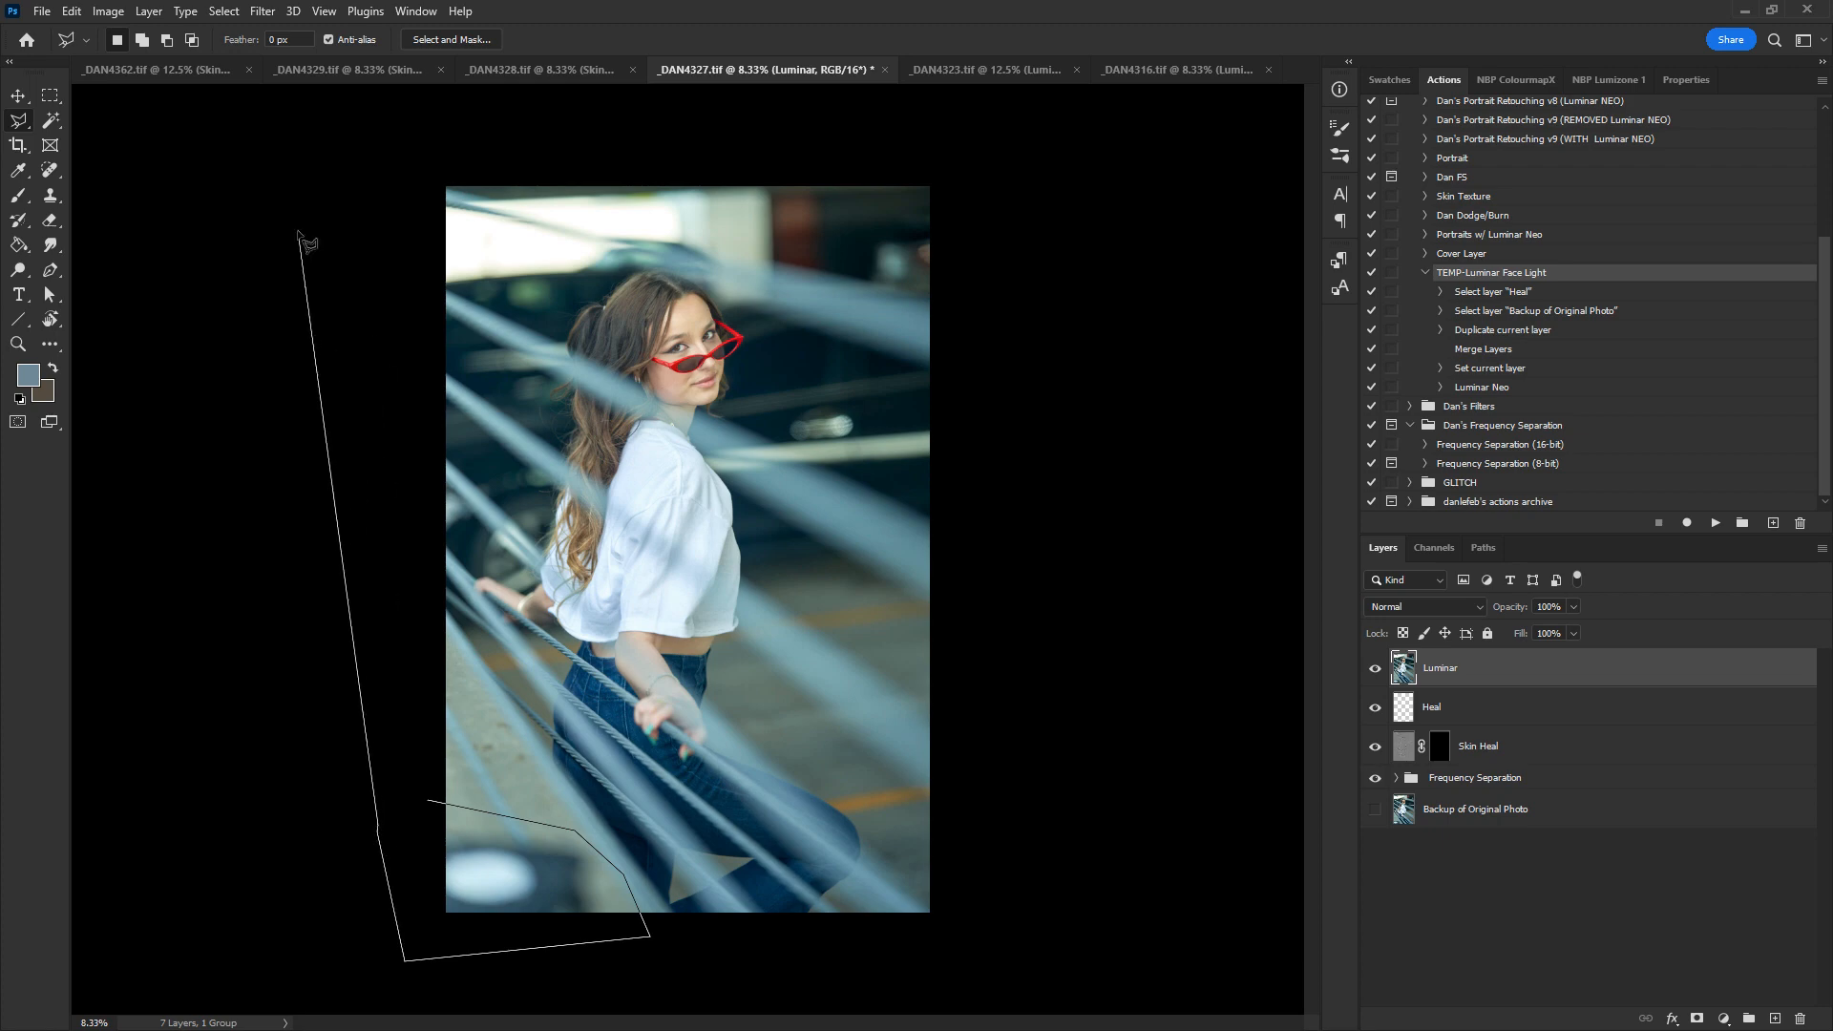
left_click(429, 801)
- Replace the selected object using Content-Aware Fill output to a new layer, excluding the strip along the jeans from the sampling area
left_click(71, 11)
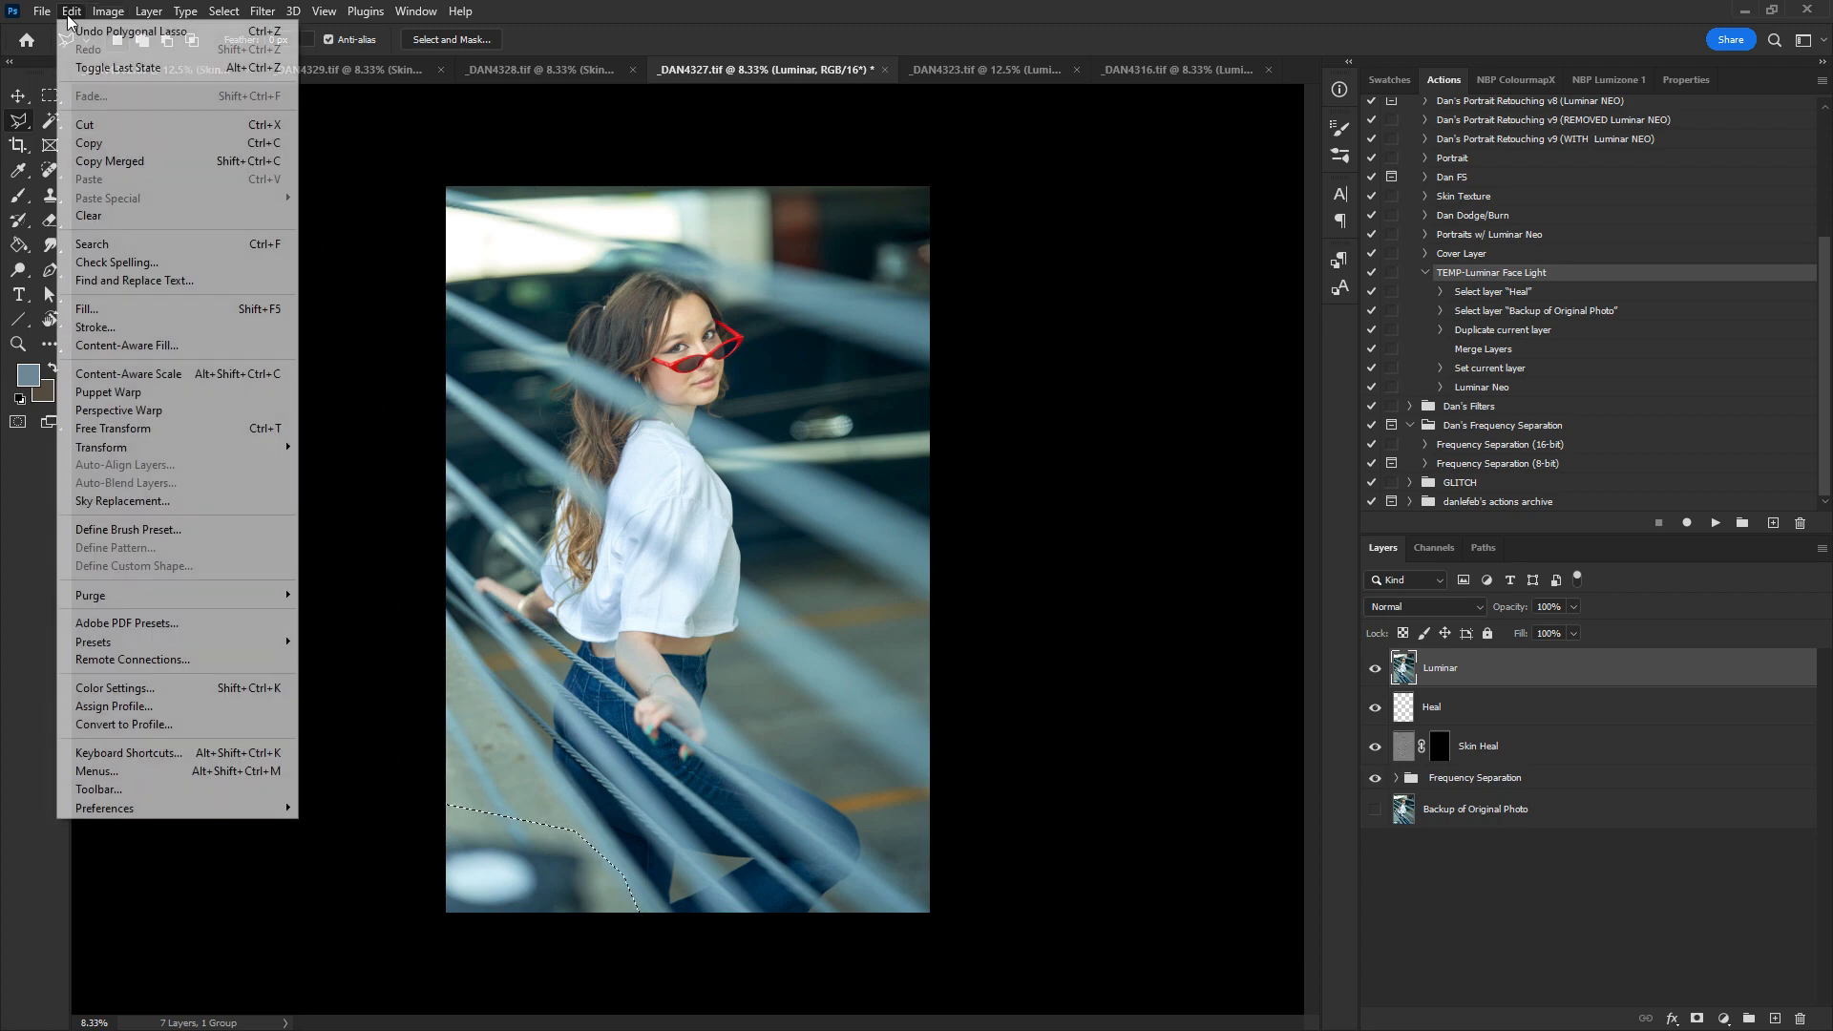
left_click(172, 341)
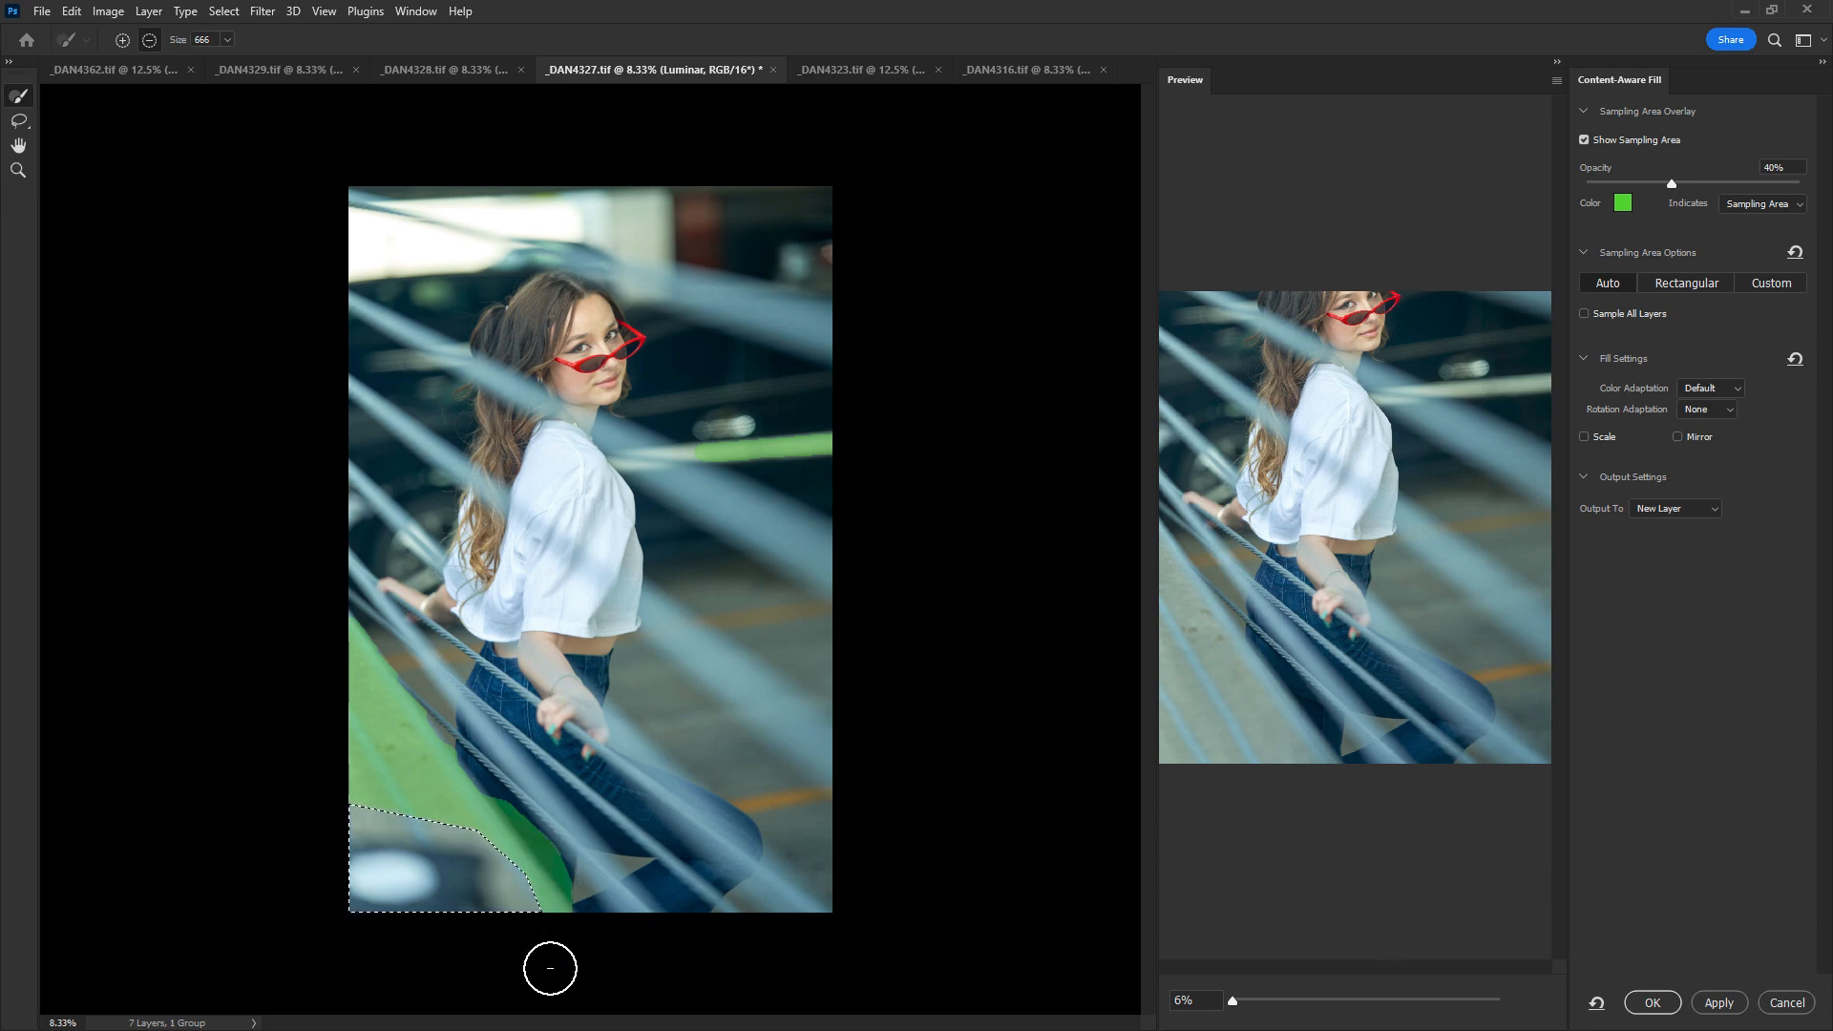
left_click_drag(516, 794, 614, 924)
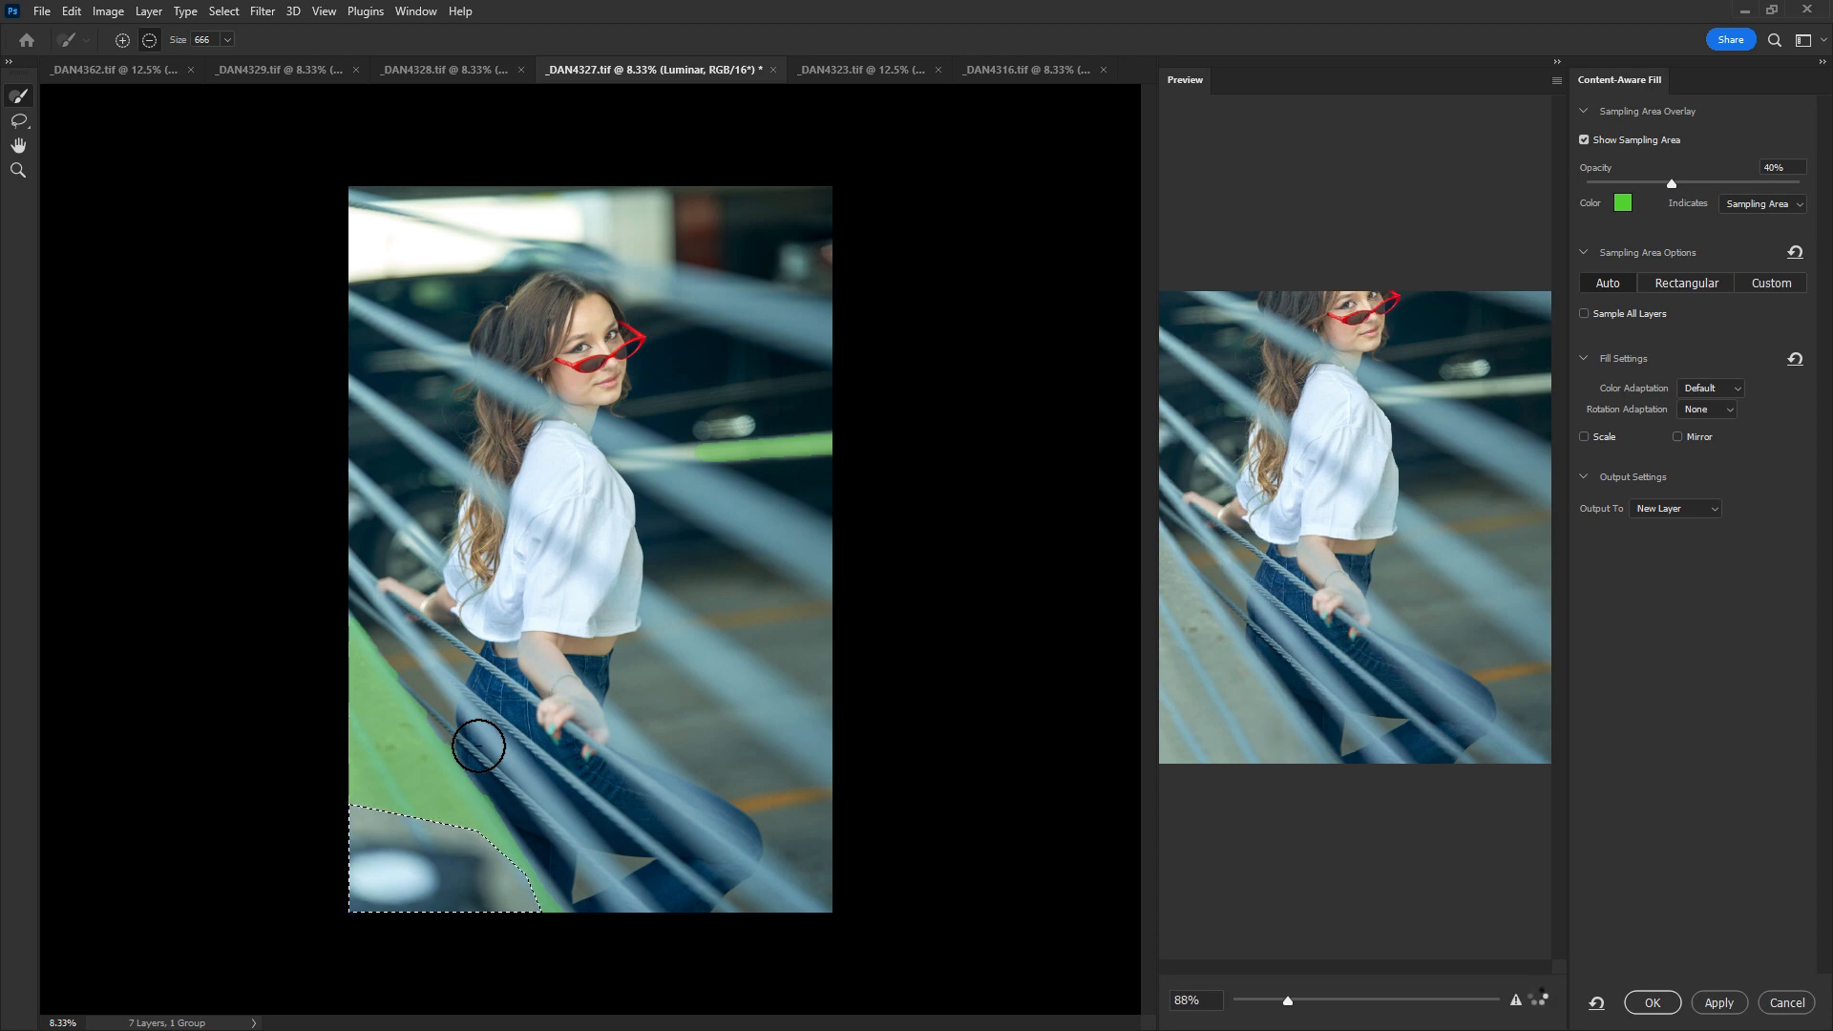
left_click_drag(515, 825, 521, 1000)
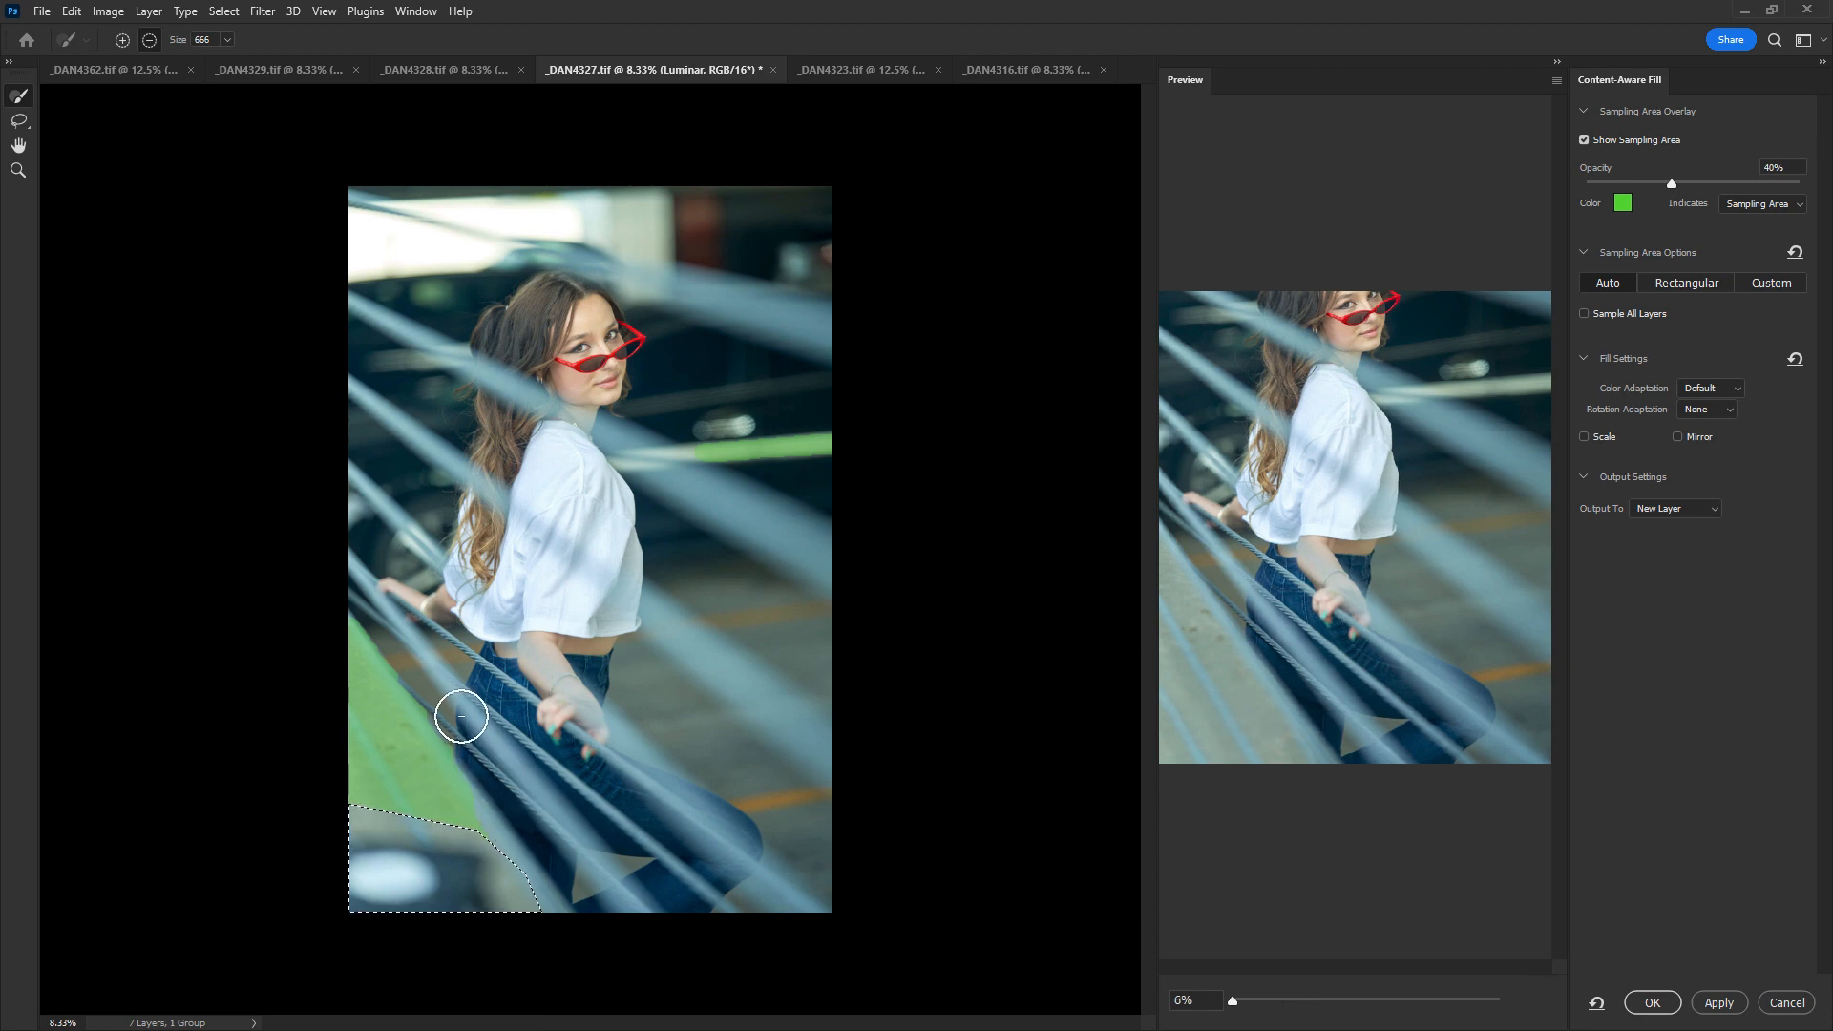
left_click_drag(427, 667, 439, 689)
left_click(1651, 1003)
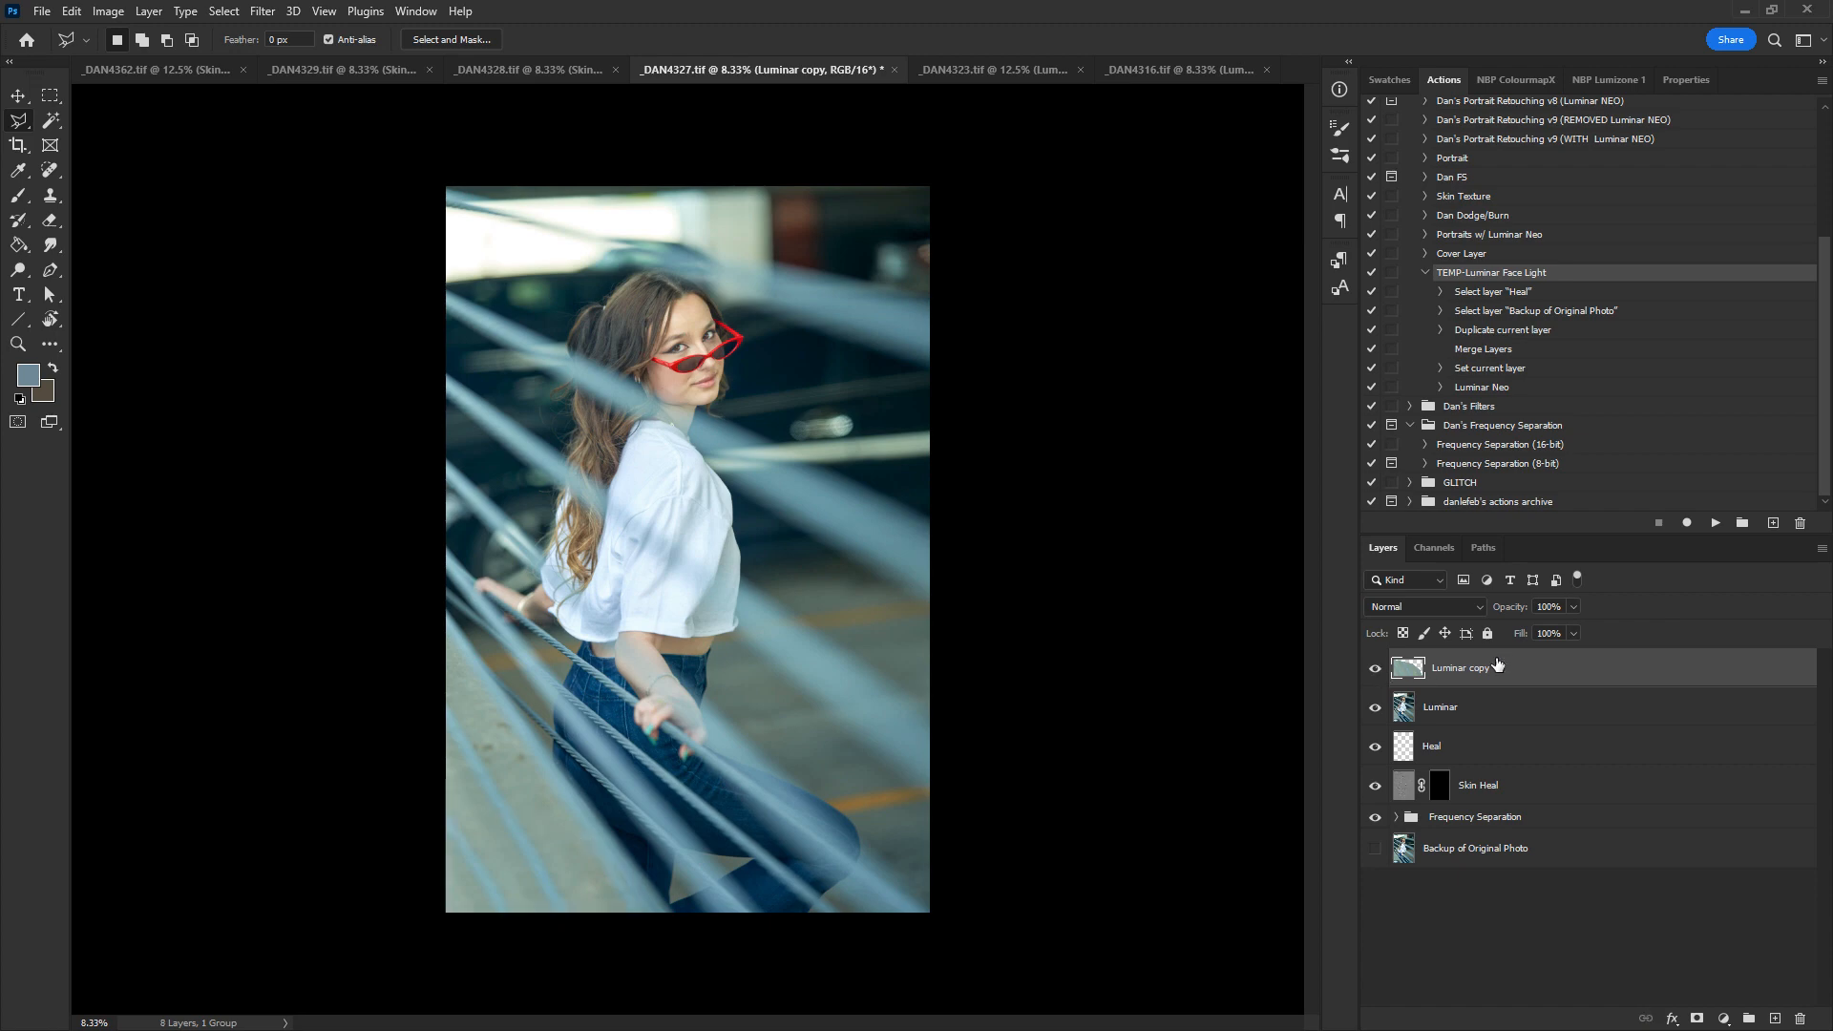
- Add a new layer and try a larger Spot Healing Brush stroke over the filled corner of the ledge, undoing that stroke
left_click(1775, 1017)
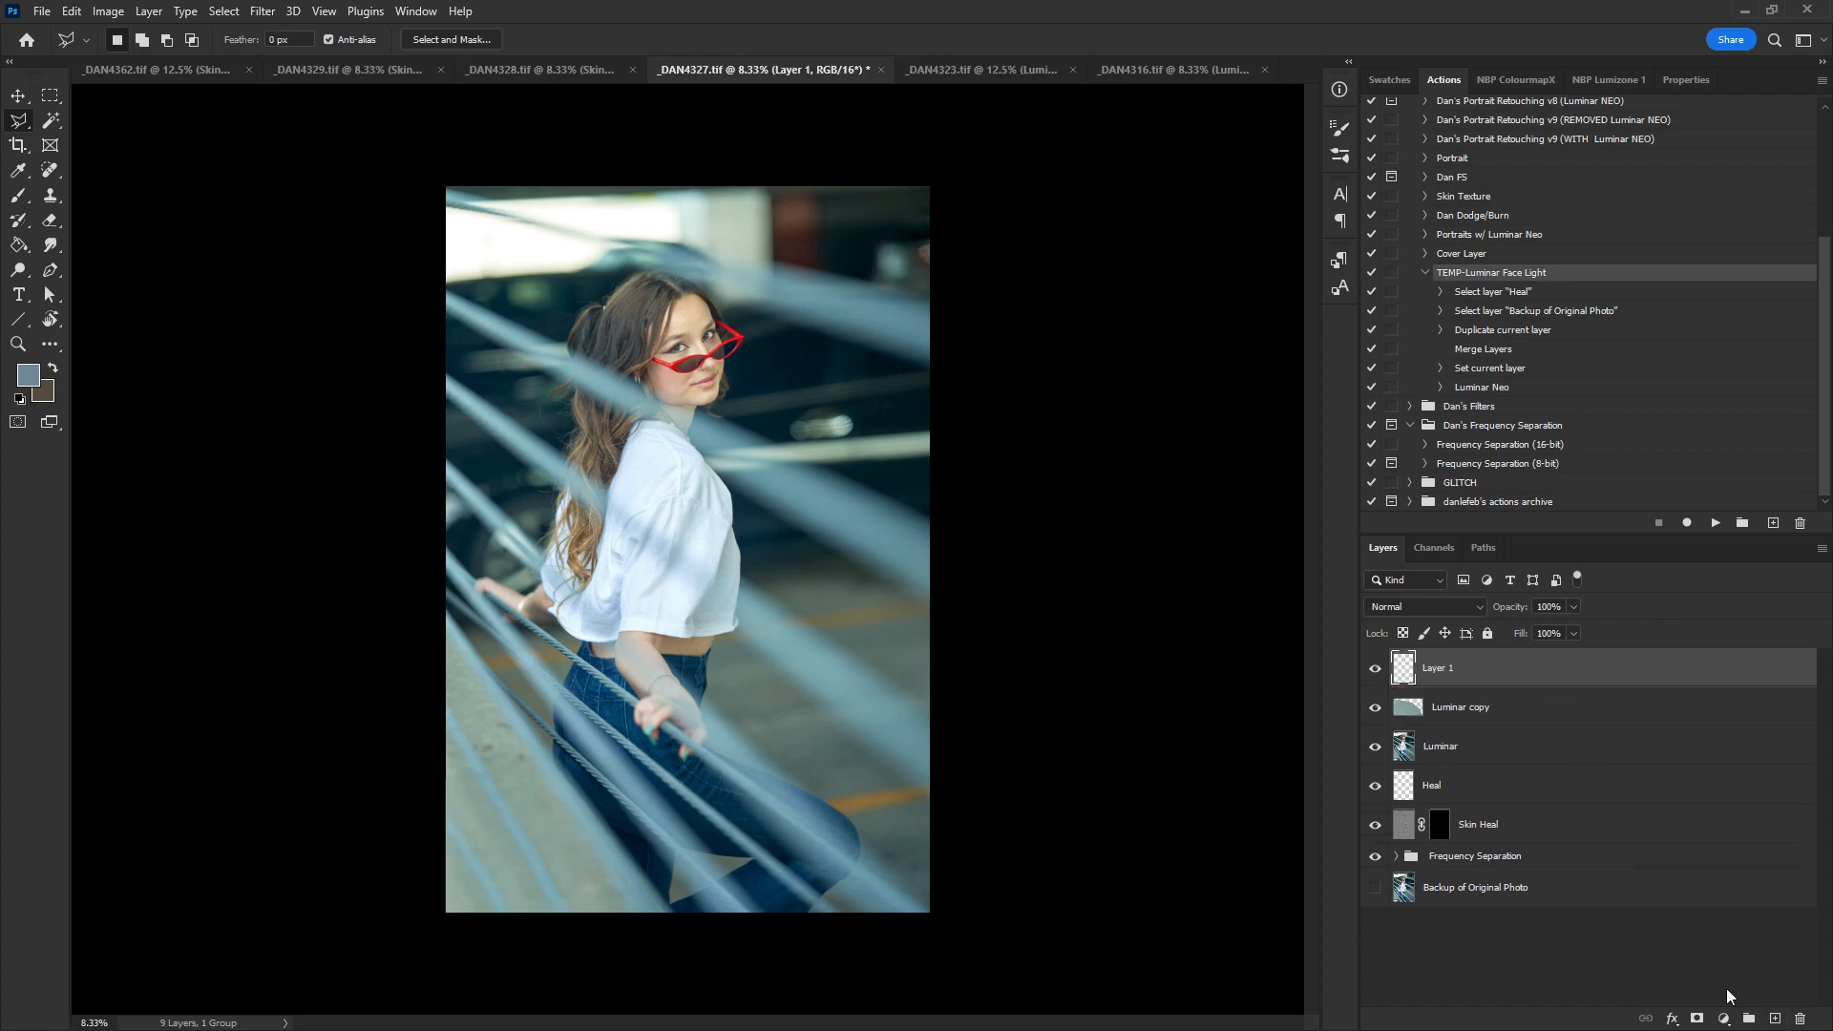
key("j")
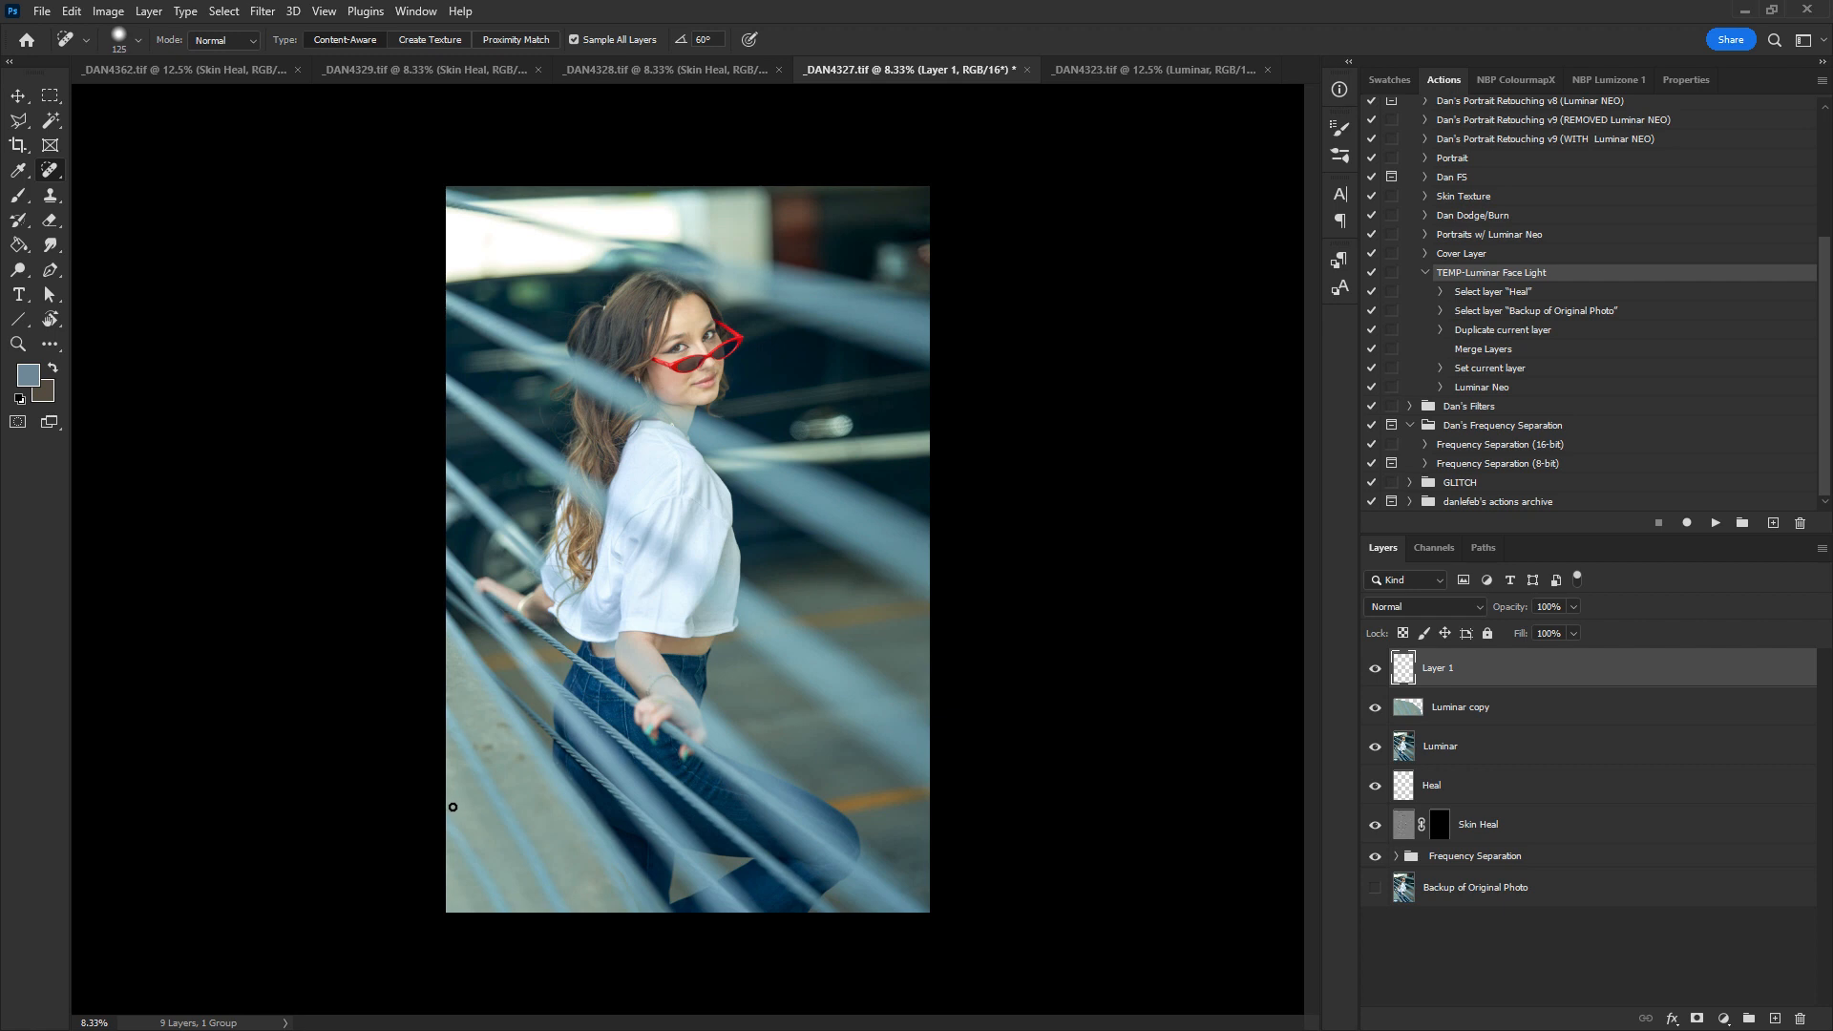
key("bracketright")
key("bracketright")
key("bracketright")
key("bracketright")
key("bracketright")
key("bracketright")
left_click_drag(467, 847, 564, 975)
key("ctrl+z")
key("shift+j")
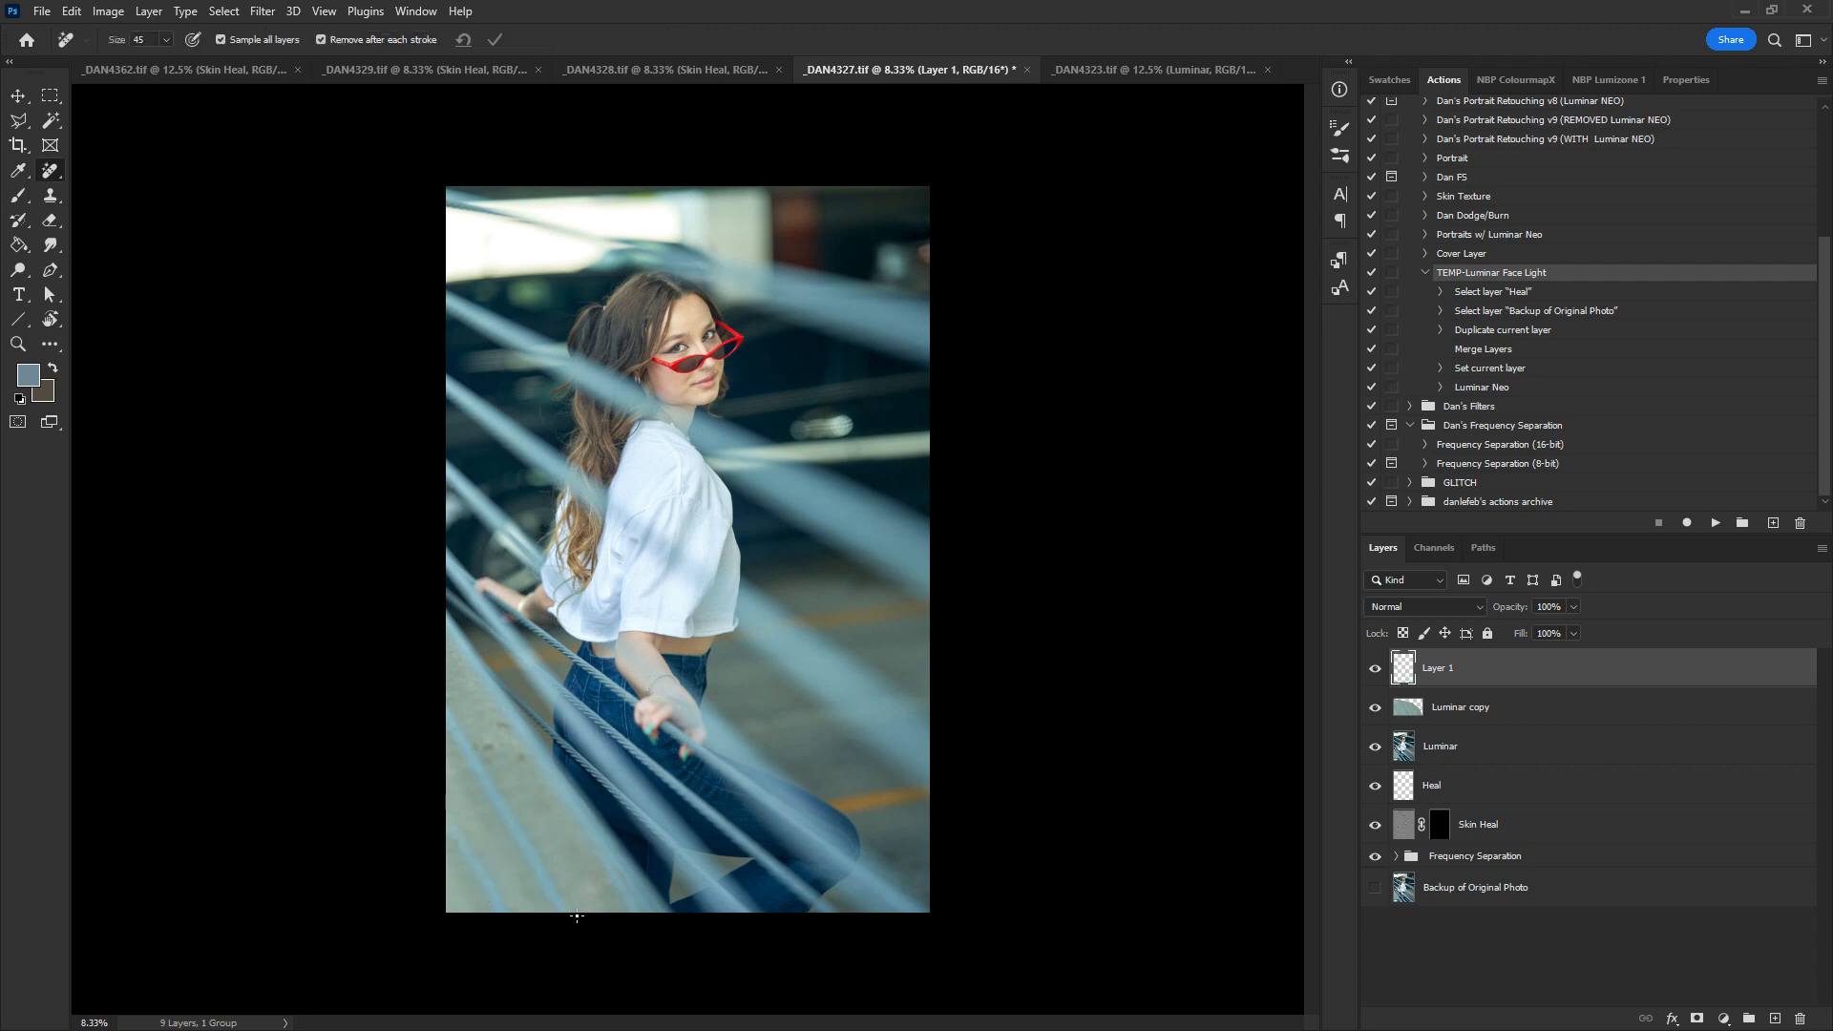
key("shift+j")
key("shift+j")
key("shift+j")
key("shift+j")
key("shift+j")
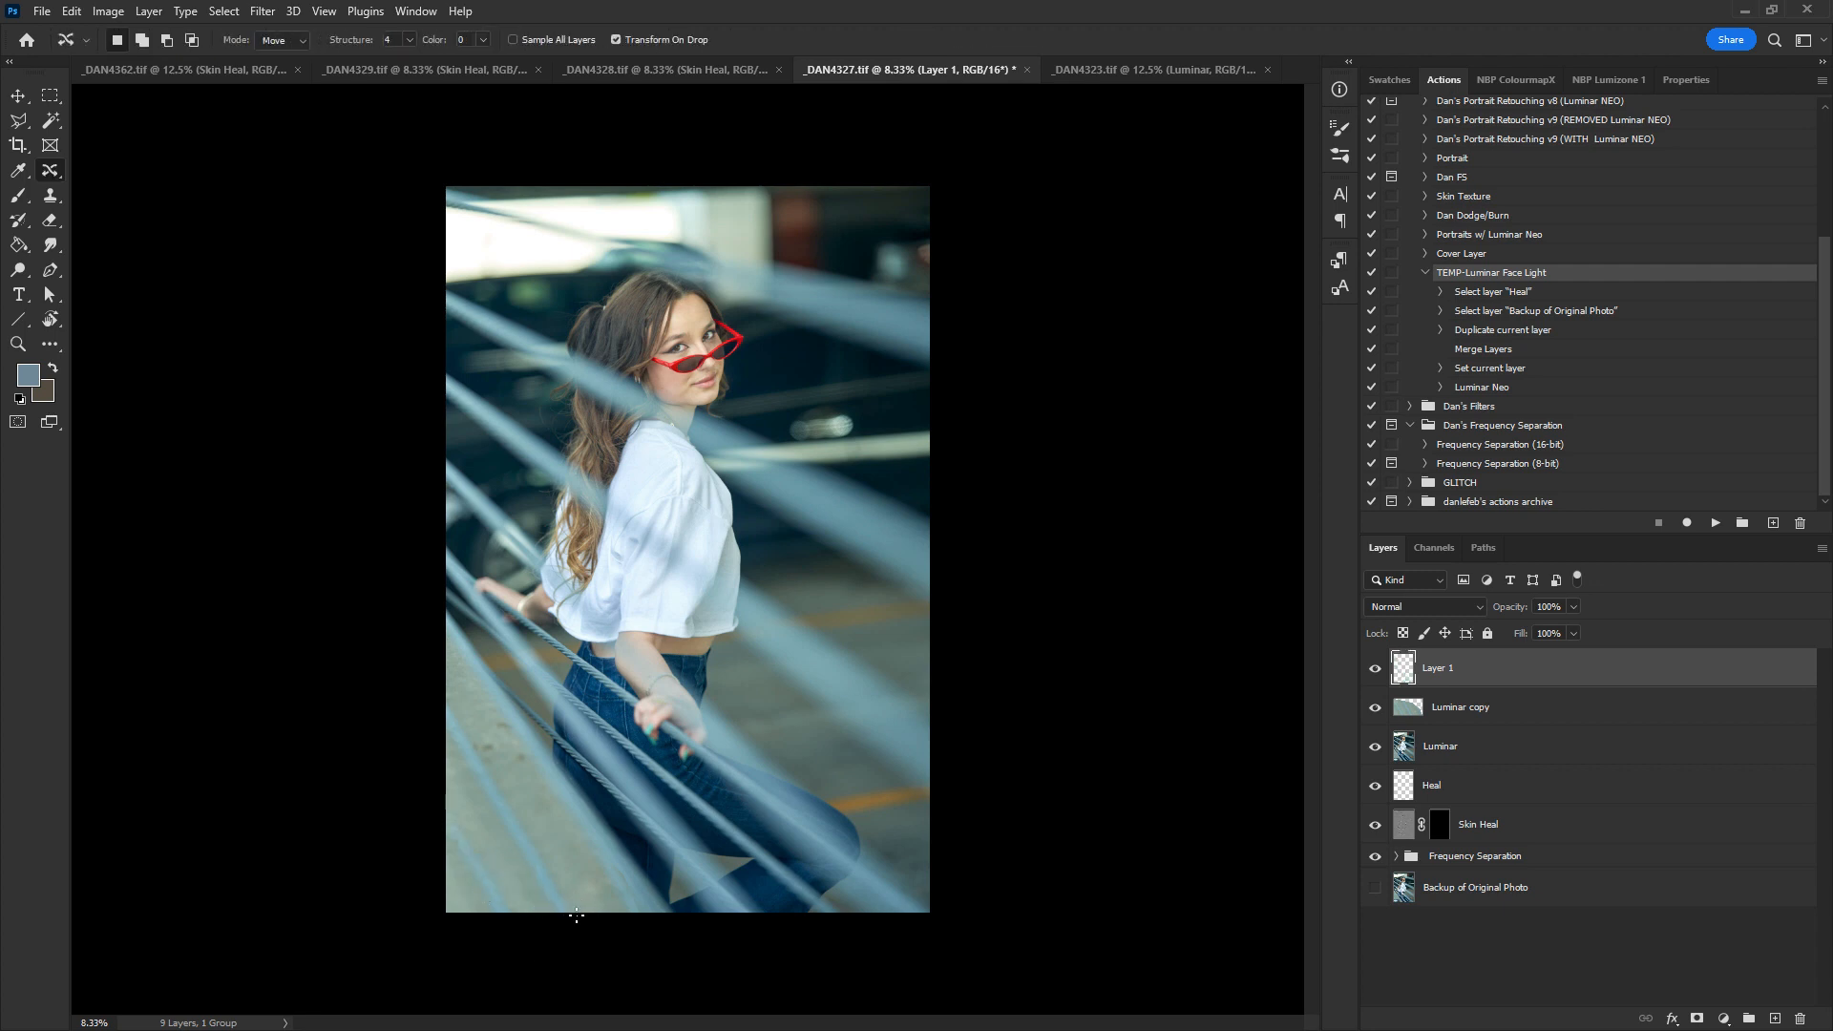
key("shift+j")
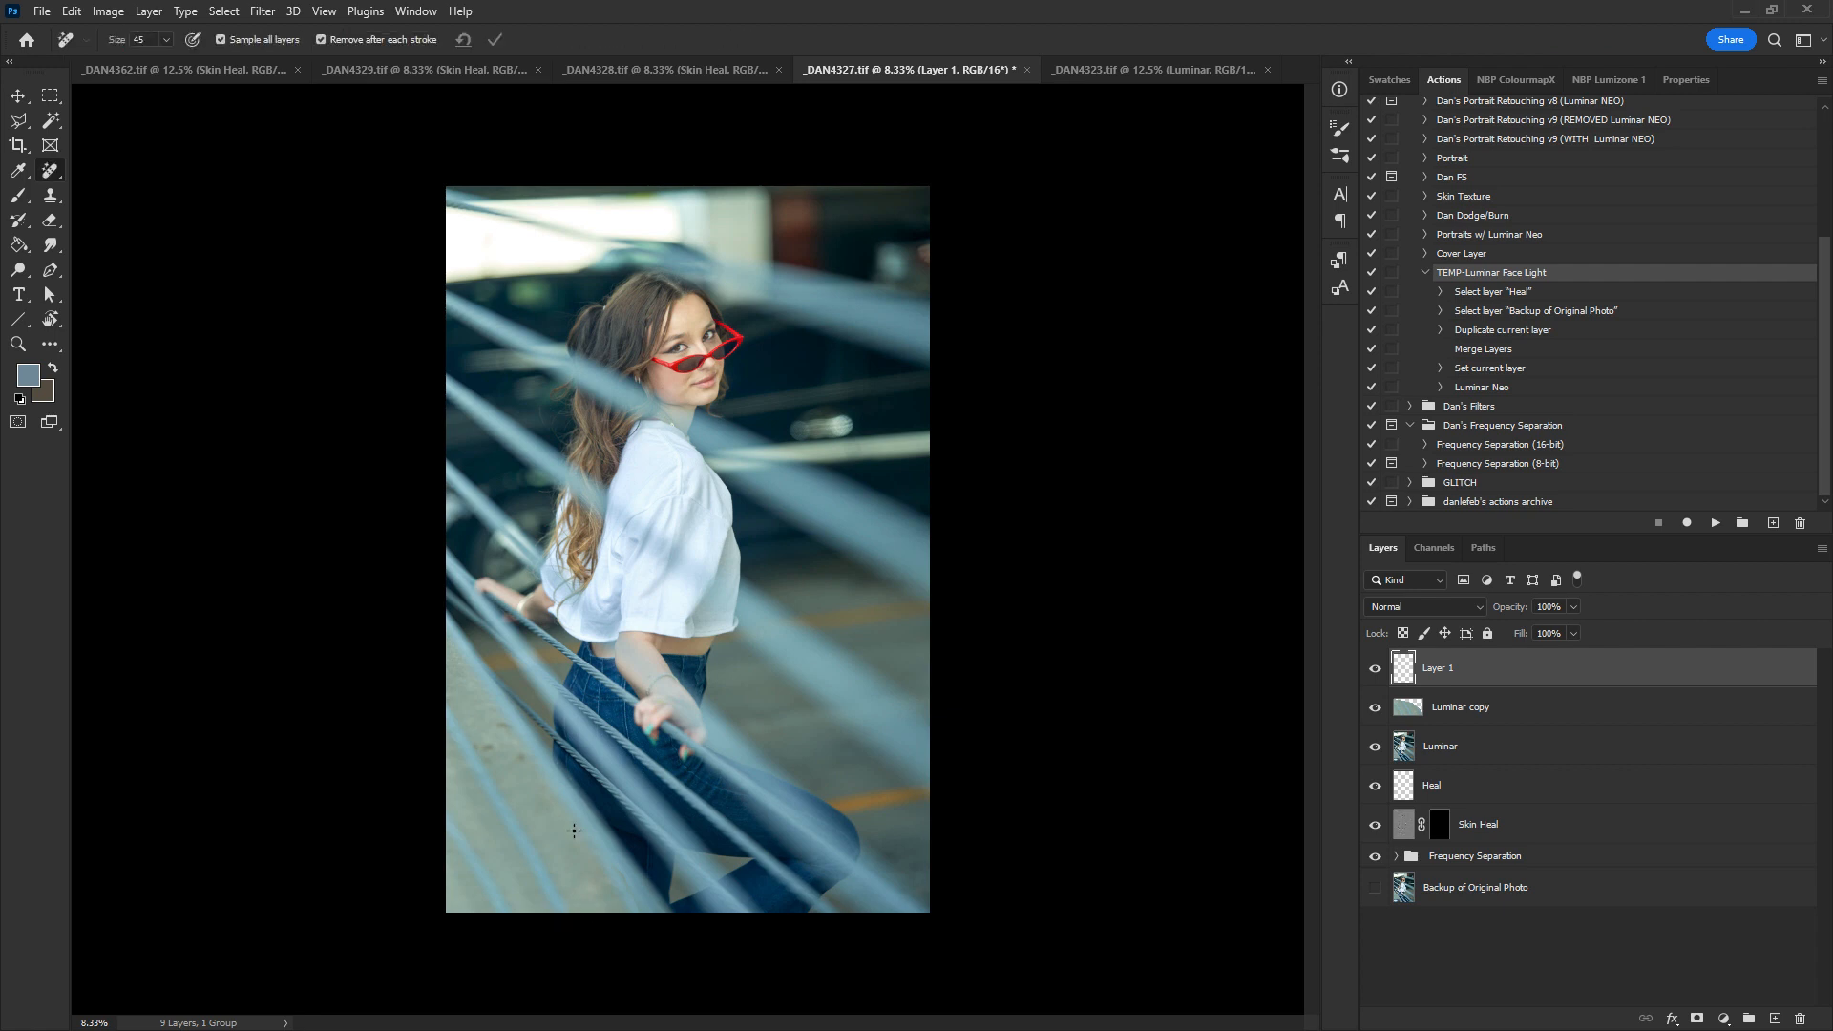
key("bracketright")
key("bracketright")
key("bracketright")
key("bracketright")
key("bracketright")
key("bracketright")
key("bracketright")
key("bracketright")
key("bracketright")
key("bracketright")
- Blend the filled corner into the concrete ledge on Layer 1 with the Healing Brush at size 250, sampling nearby clean concrete
left_click(50, 169)
left_click(174, 208)
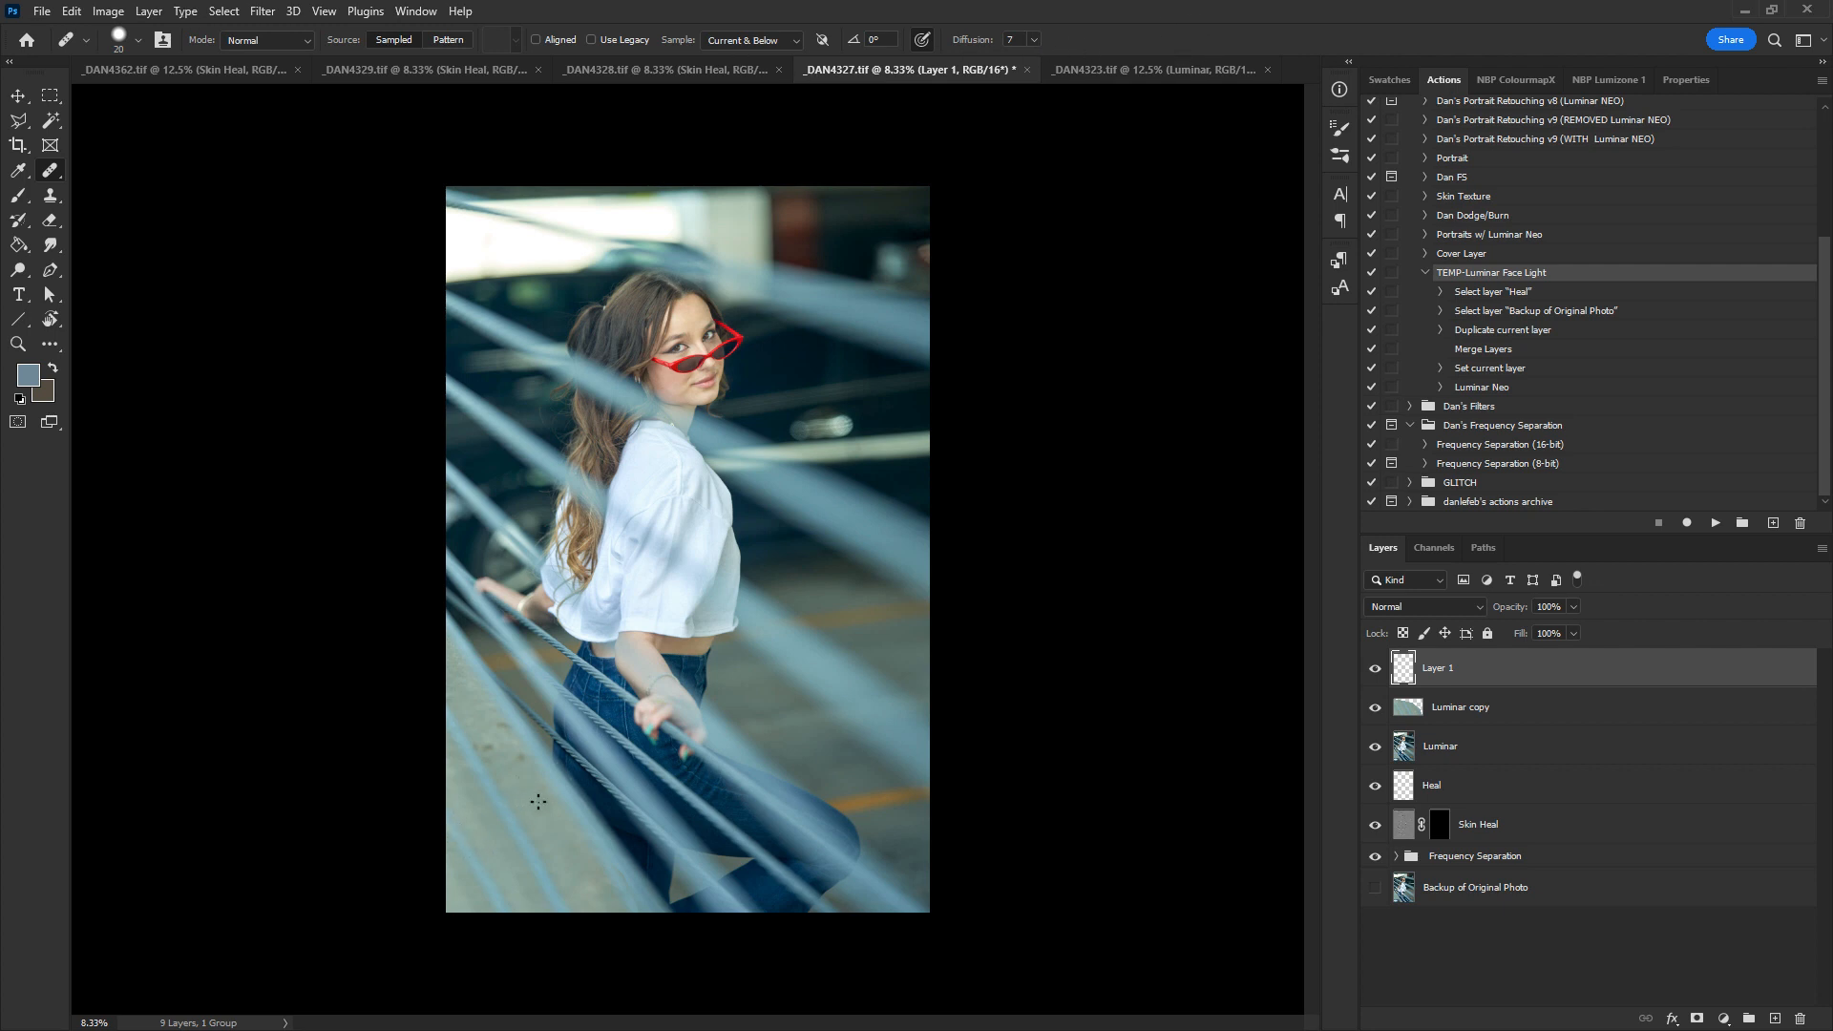
key("bracketright")
key("bracketright")
key("bracketright")
key("bracketright")
key("bracketright")
key("bracketright")
key("bracketright")
key("bracketright")
key("bracketright")
key("bracketright")
key("bracketright")
key("bracketright")
key("bracketright")
key("bracketright")
key("bracketright")
key("bracketright")
key("bracketright")
key("bracketright")
key("bracketright")
key("bracketright")
key("bracketright")
key("bracketleft")
key("bracketleft")
key("bracketleft")
key("bracketleft")
key("bracketleft")
key("bracketleft")
key("bracketleft")
left_click(532, 807, "alt")
mouse_move(469, 853)
left_mouse_down()
mouse_move(500, 892)
mouse_move(497, 860)
mouse_move(530, 865)
mouse_move(450, 802)
mouse_move(450, 778)
left_mouse_up()
left_click(539, 818, "alt")
left_click(553, 845, "alt")
mouse_move(504, 862)
left_mouse_down()
mouse_move(539, 919)
mouse_move(508, 908)
left_mouse_up()
left_click(472, 811, "alt")
- Check the effect of the two cleanup layers and close _DAN4327.tif with its changes saved
left_click_drag(1376, 674, 1375, 707)
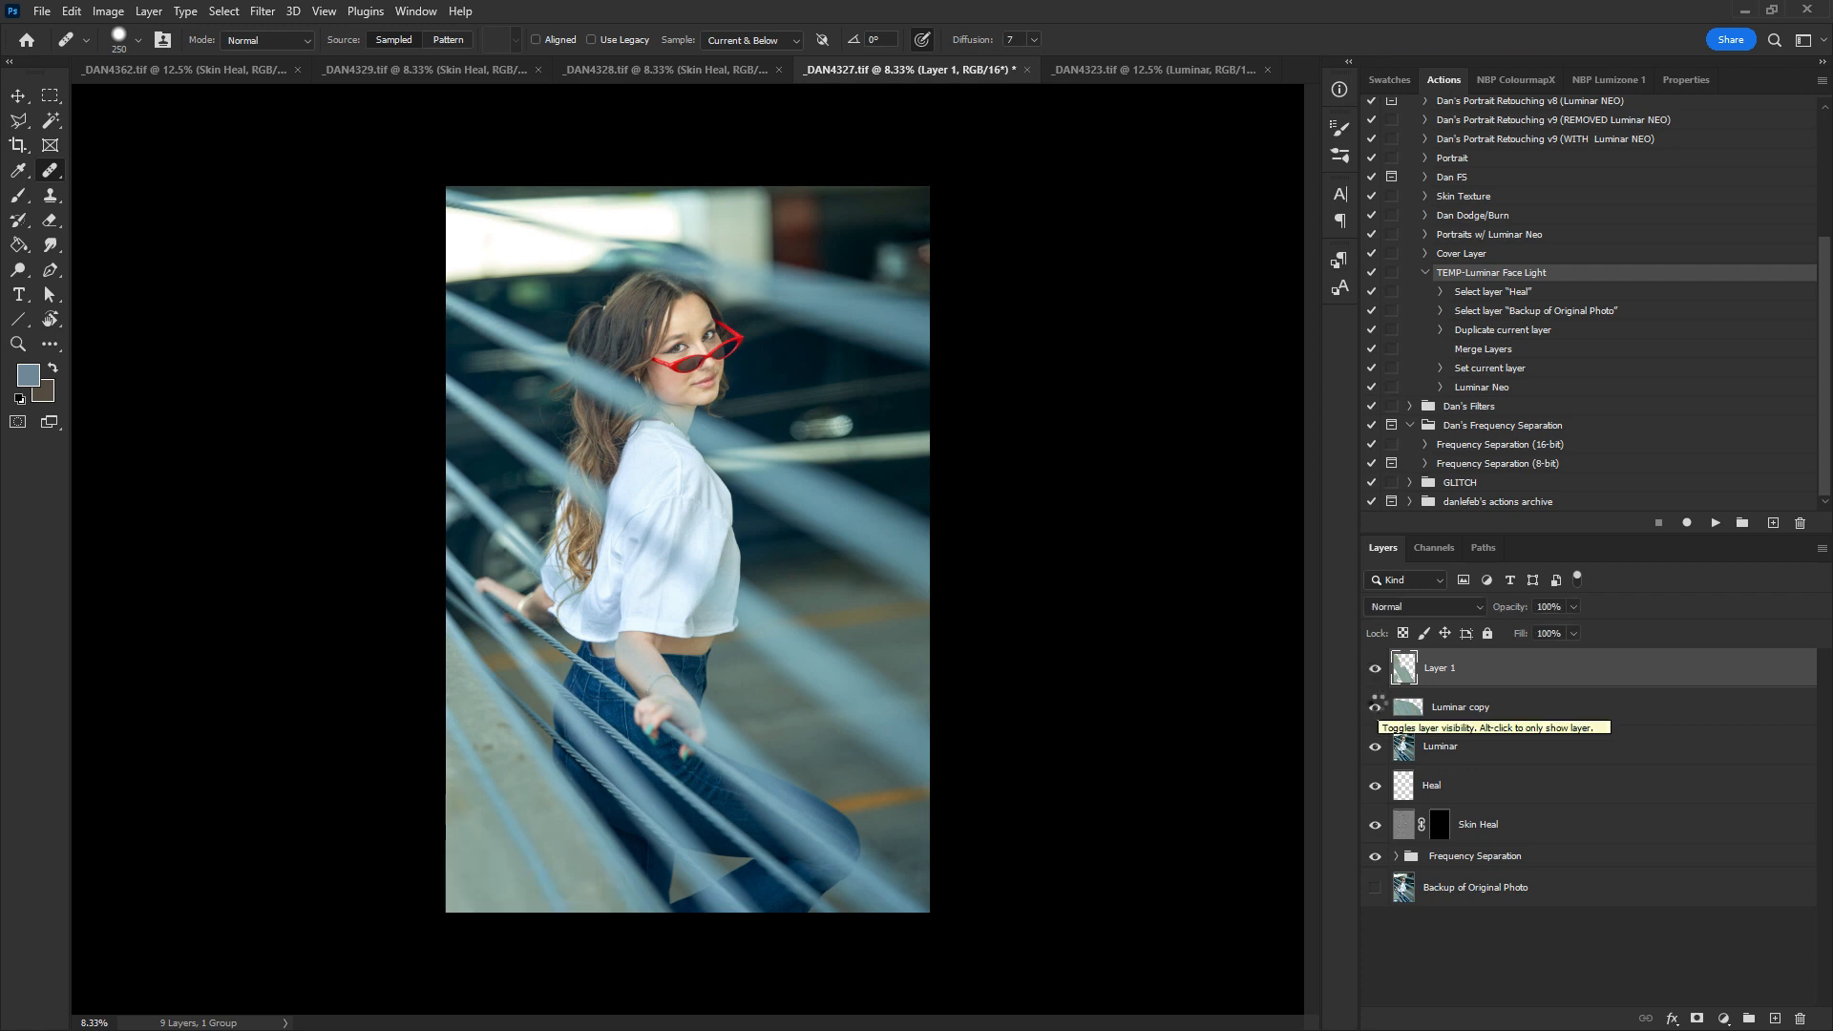
key("ctrl+w")
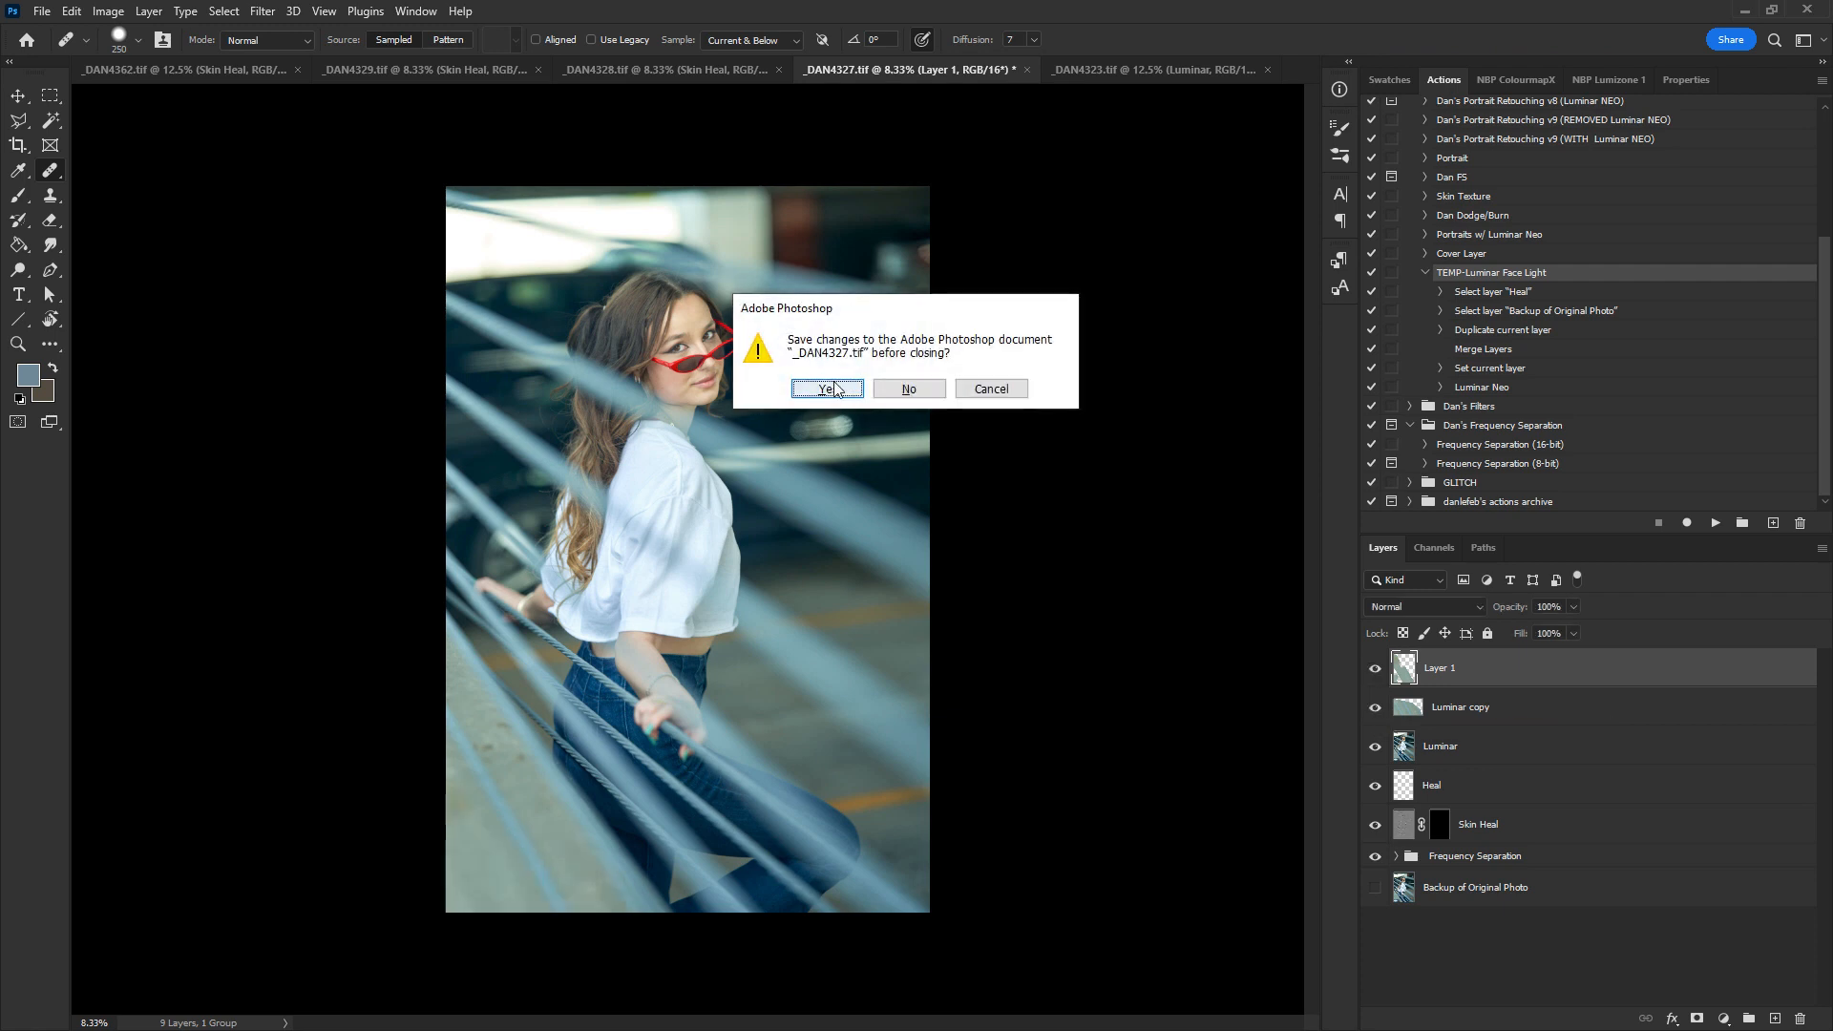
left_click(810, 389)
- Switch to _DAN4328.tif, run the TEMP-Luminar Face Light action on it and collapse the Frequency Separation group
left_click(611, 82)
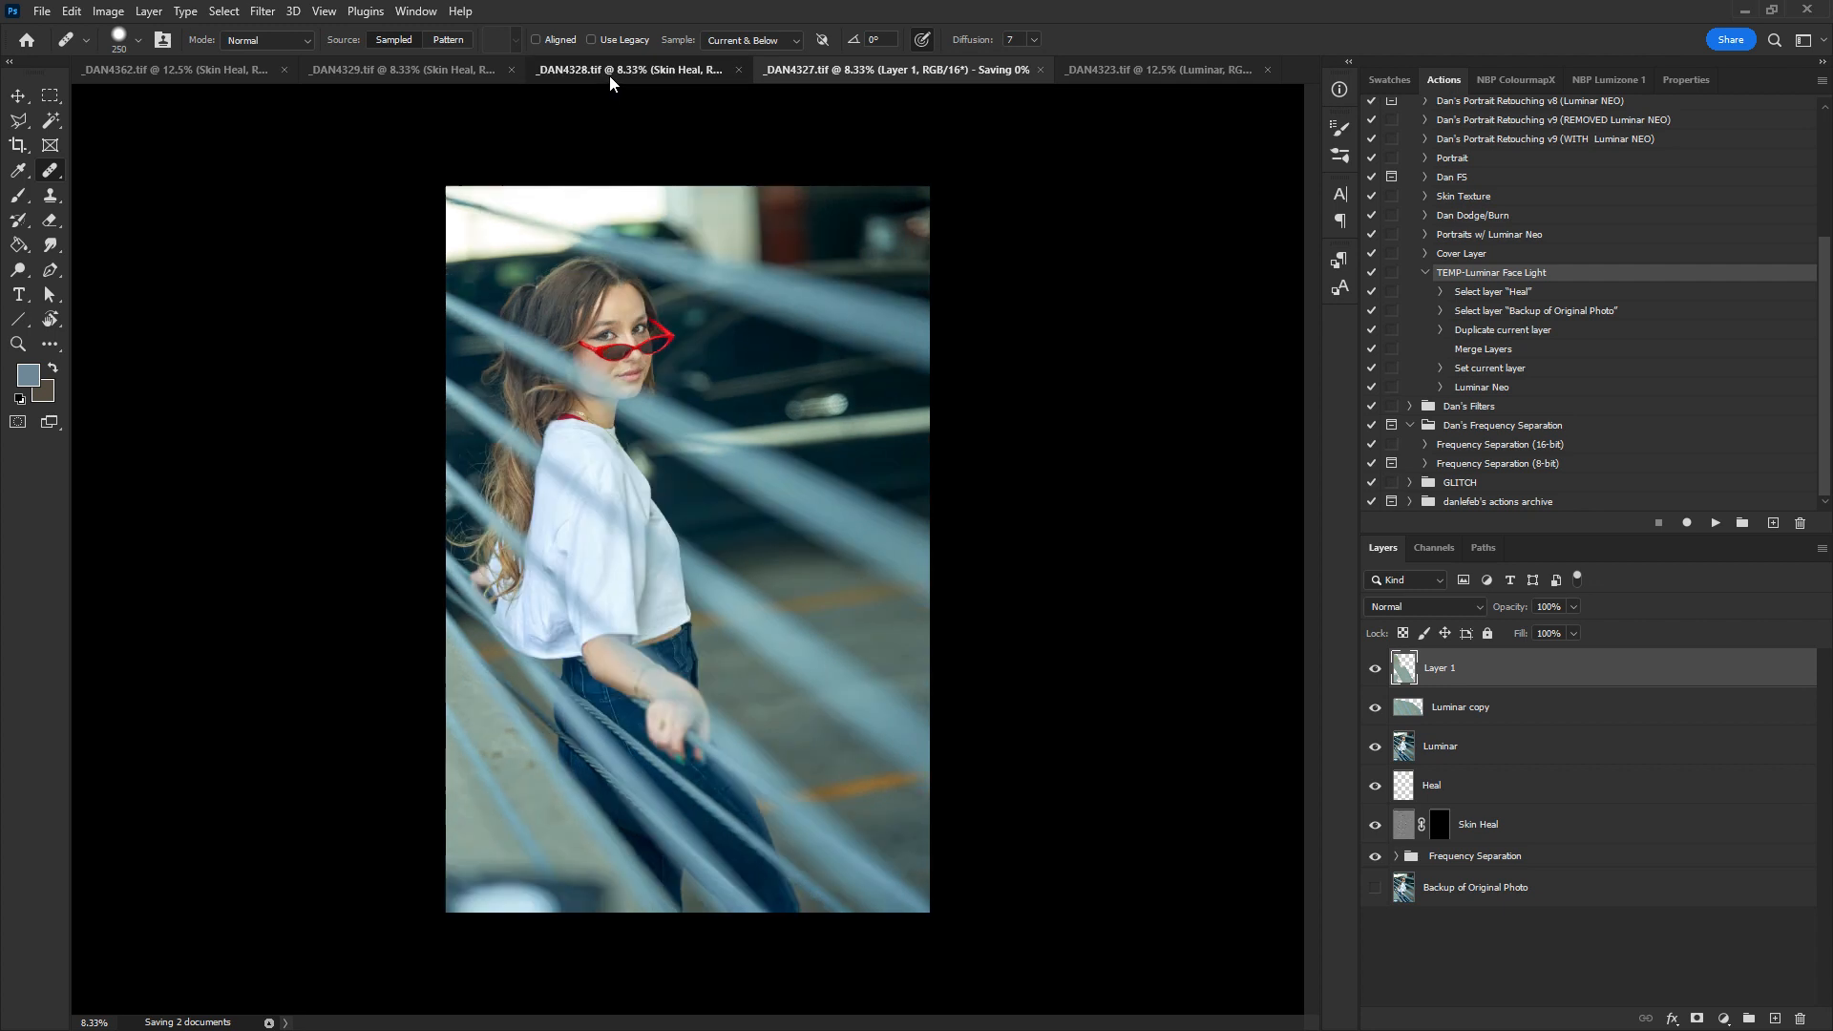
left_click(1716, 524)
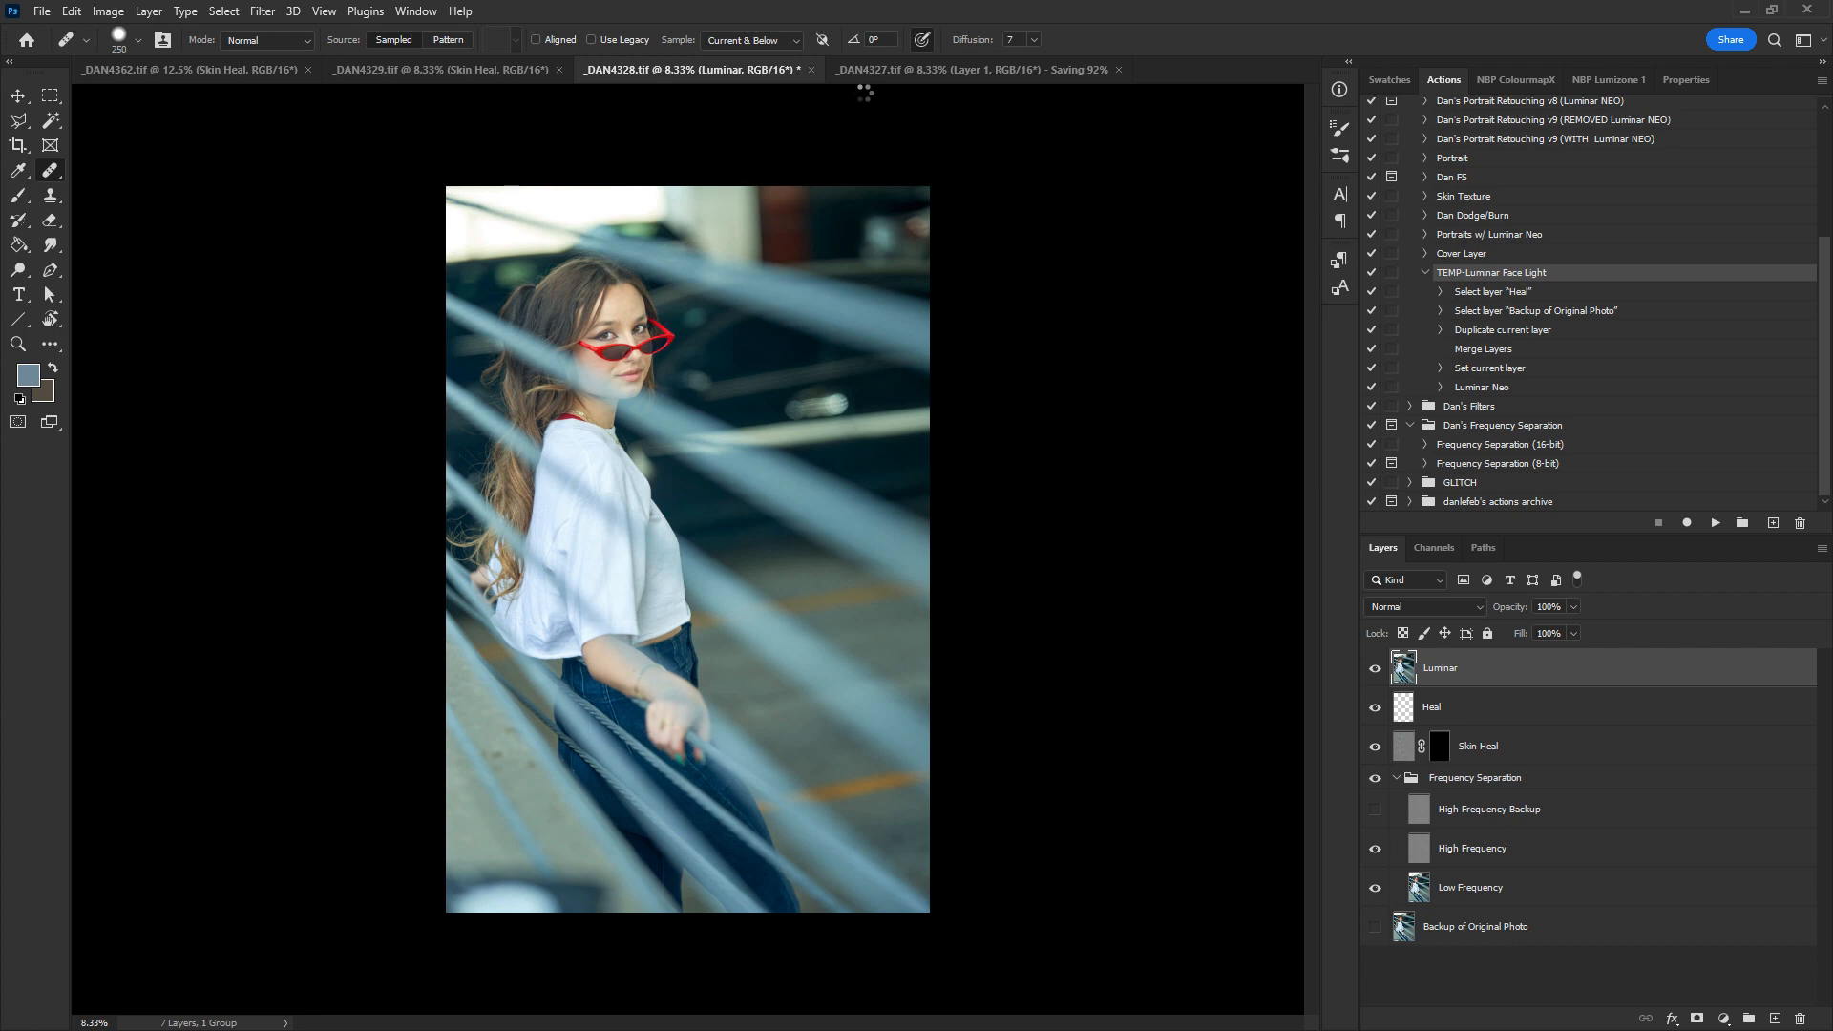
left_click(1396, 777)
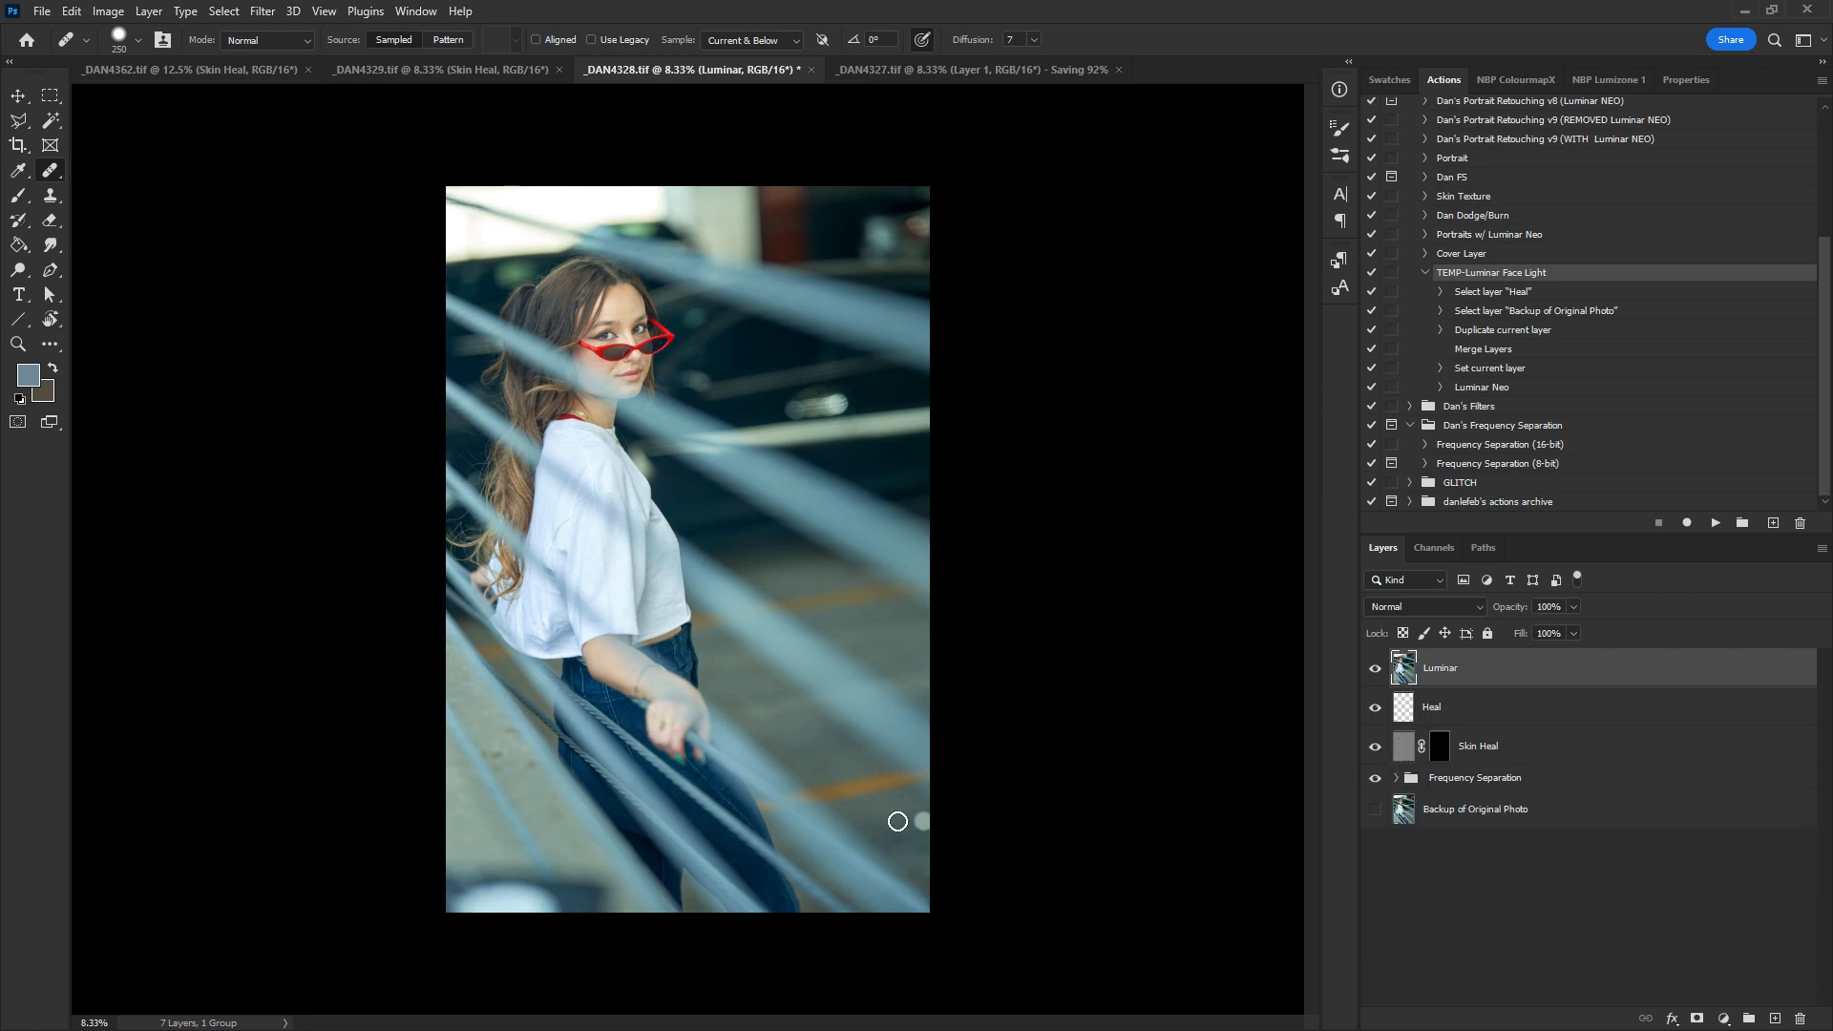
- Select the blurry object in the lower-left corner of _DAN4328.tif with the Polygonal Lasso
key("l")
left_click(439, 846)
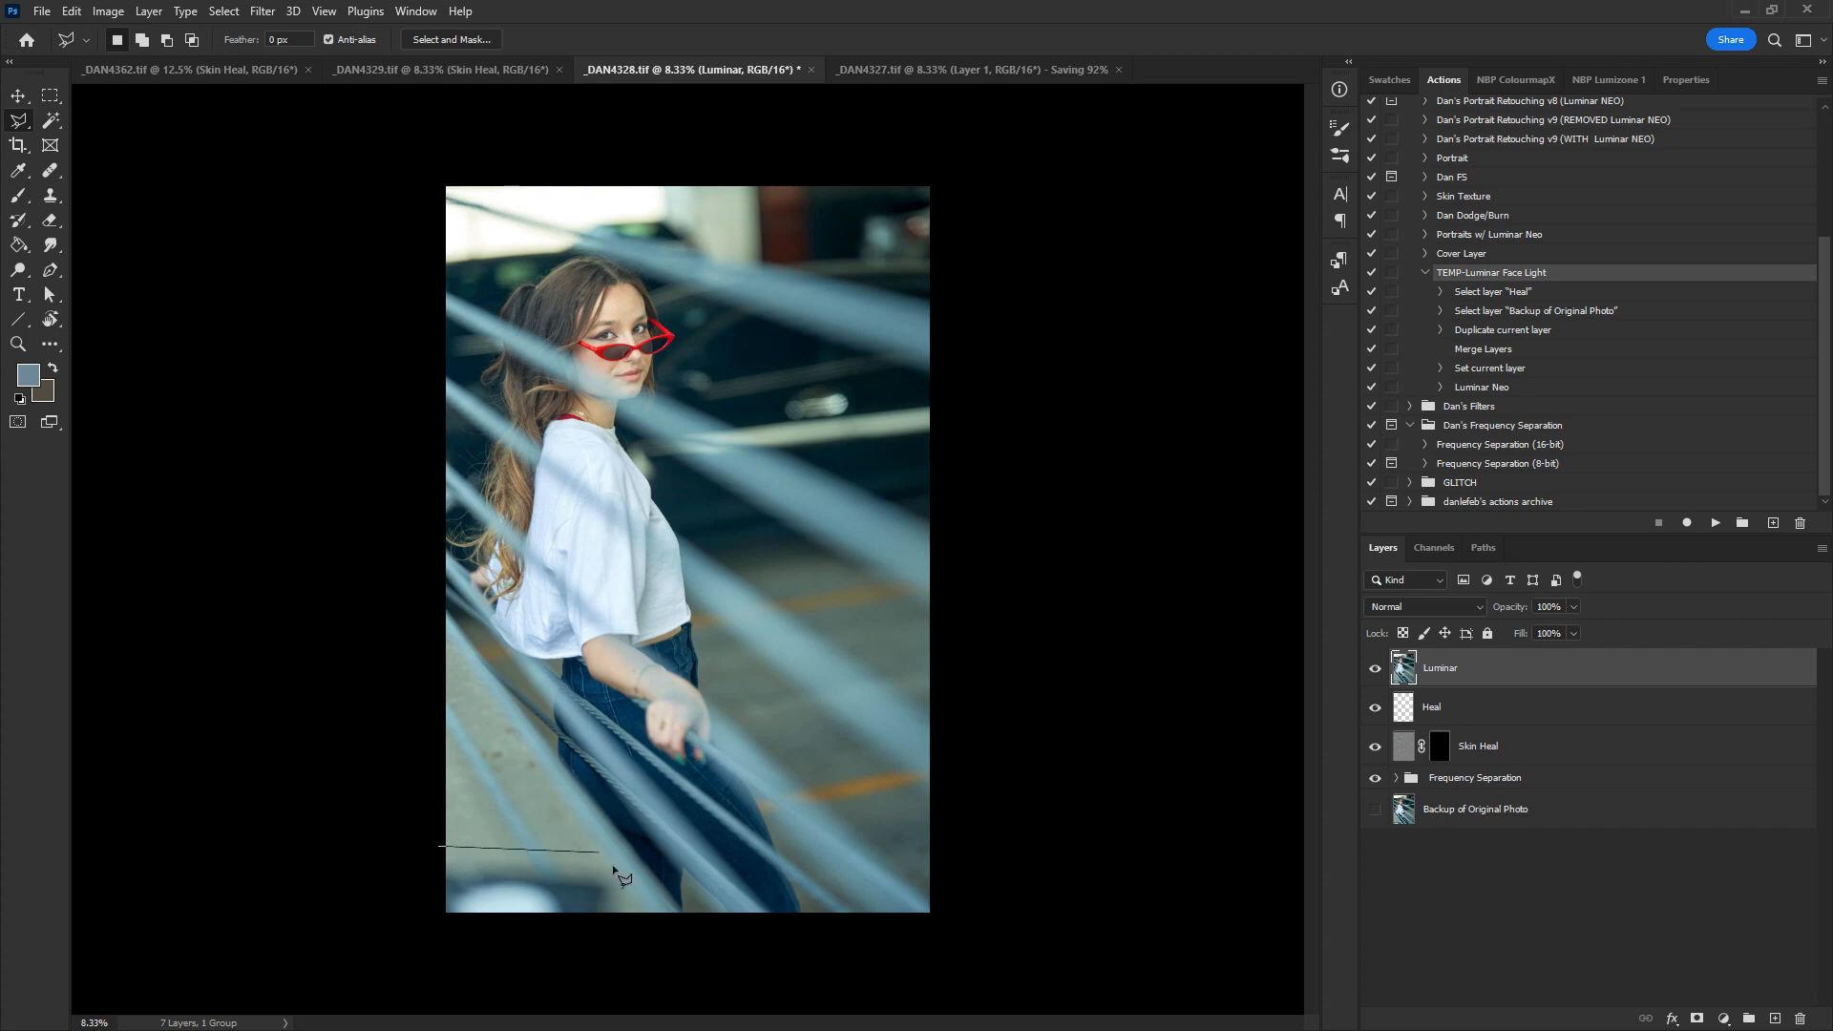
left_click(608, 864)
left_click(638, 898)
left_click(638, 950)
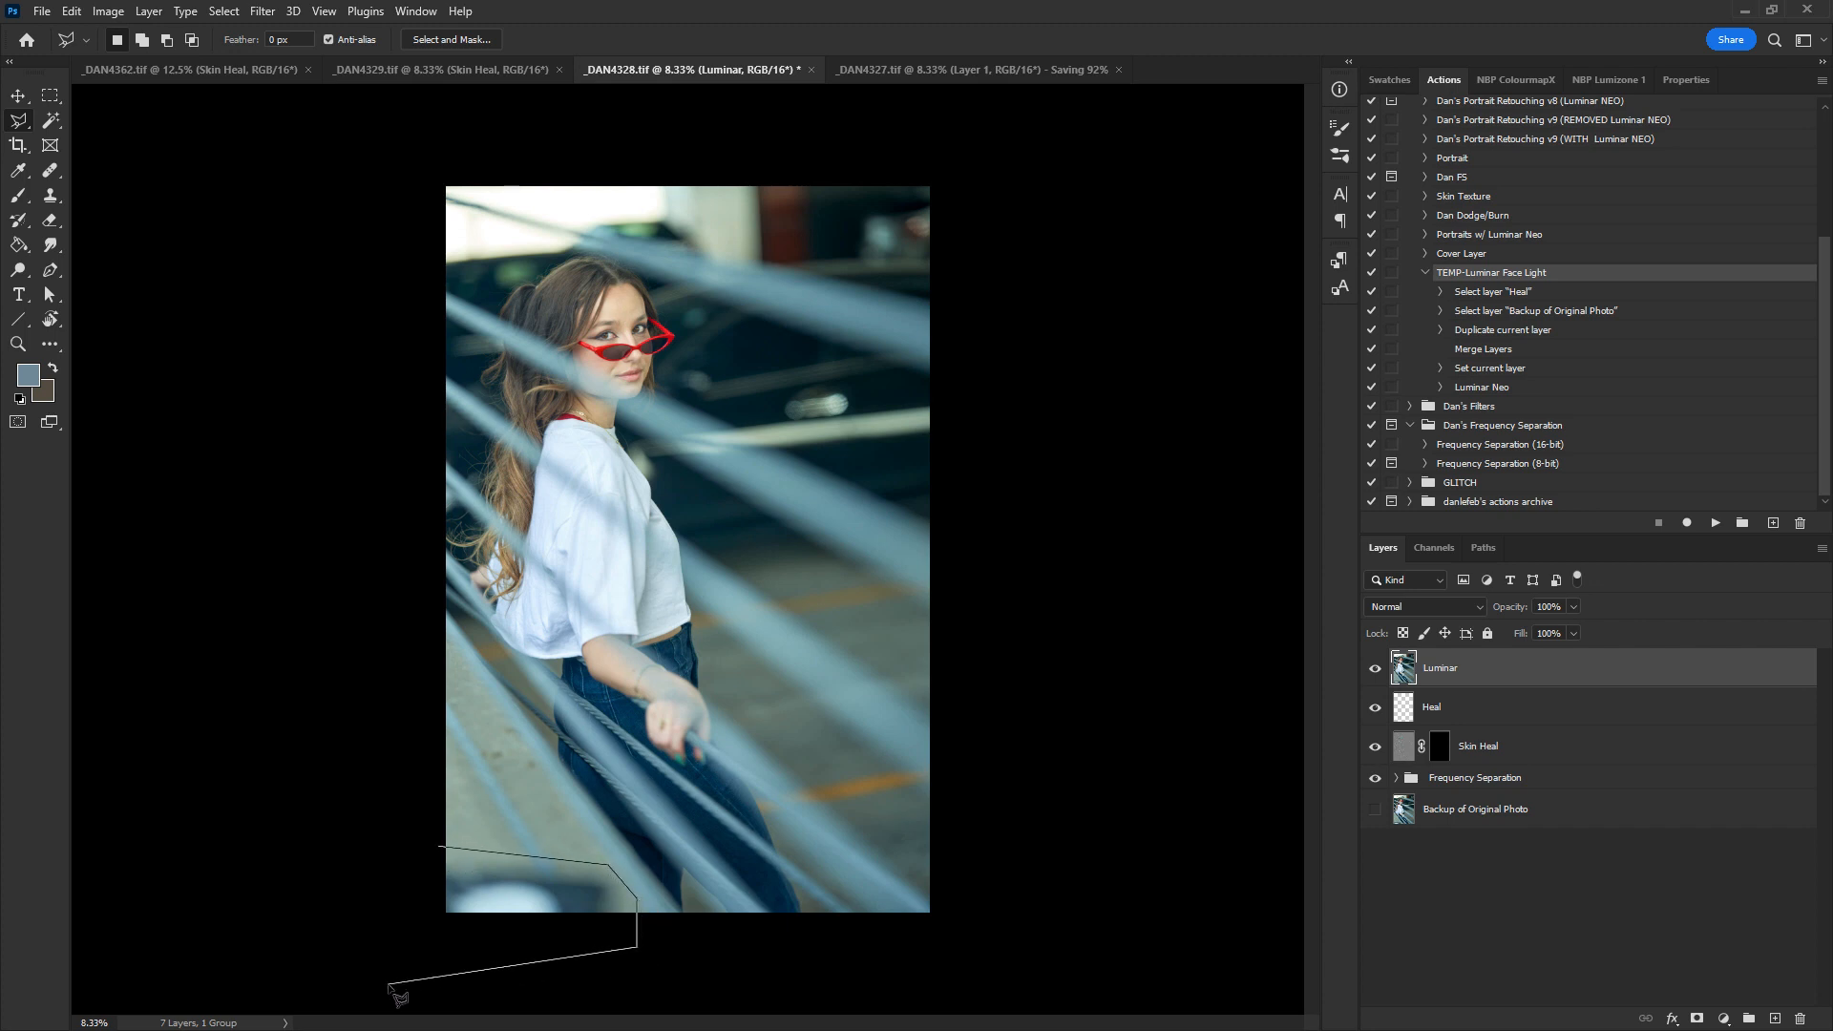
left_click(394, 988)
double_click(394, 884)
- Content-Aware Fill the selection onto a new layer, excluding the area beside the leg from sampling, and add an empty layer above it
left_click(72, 12)
left_click(202, 345)
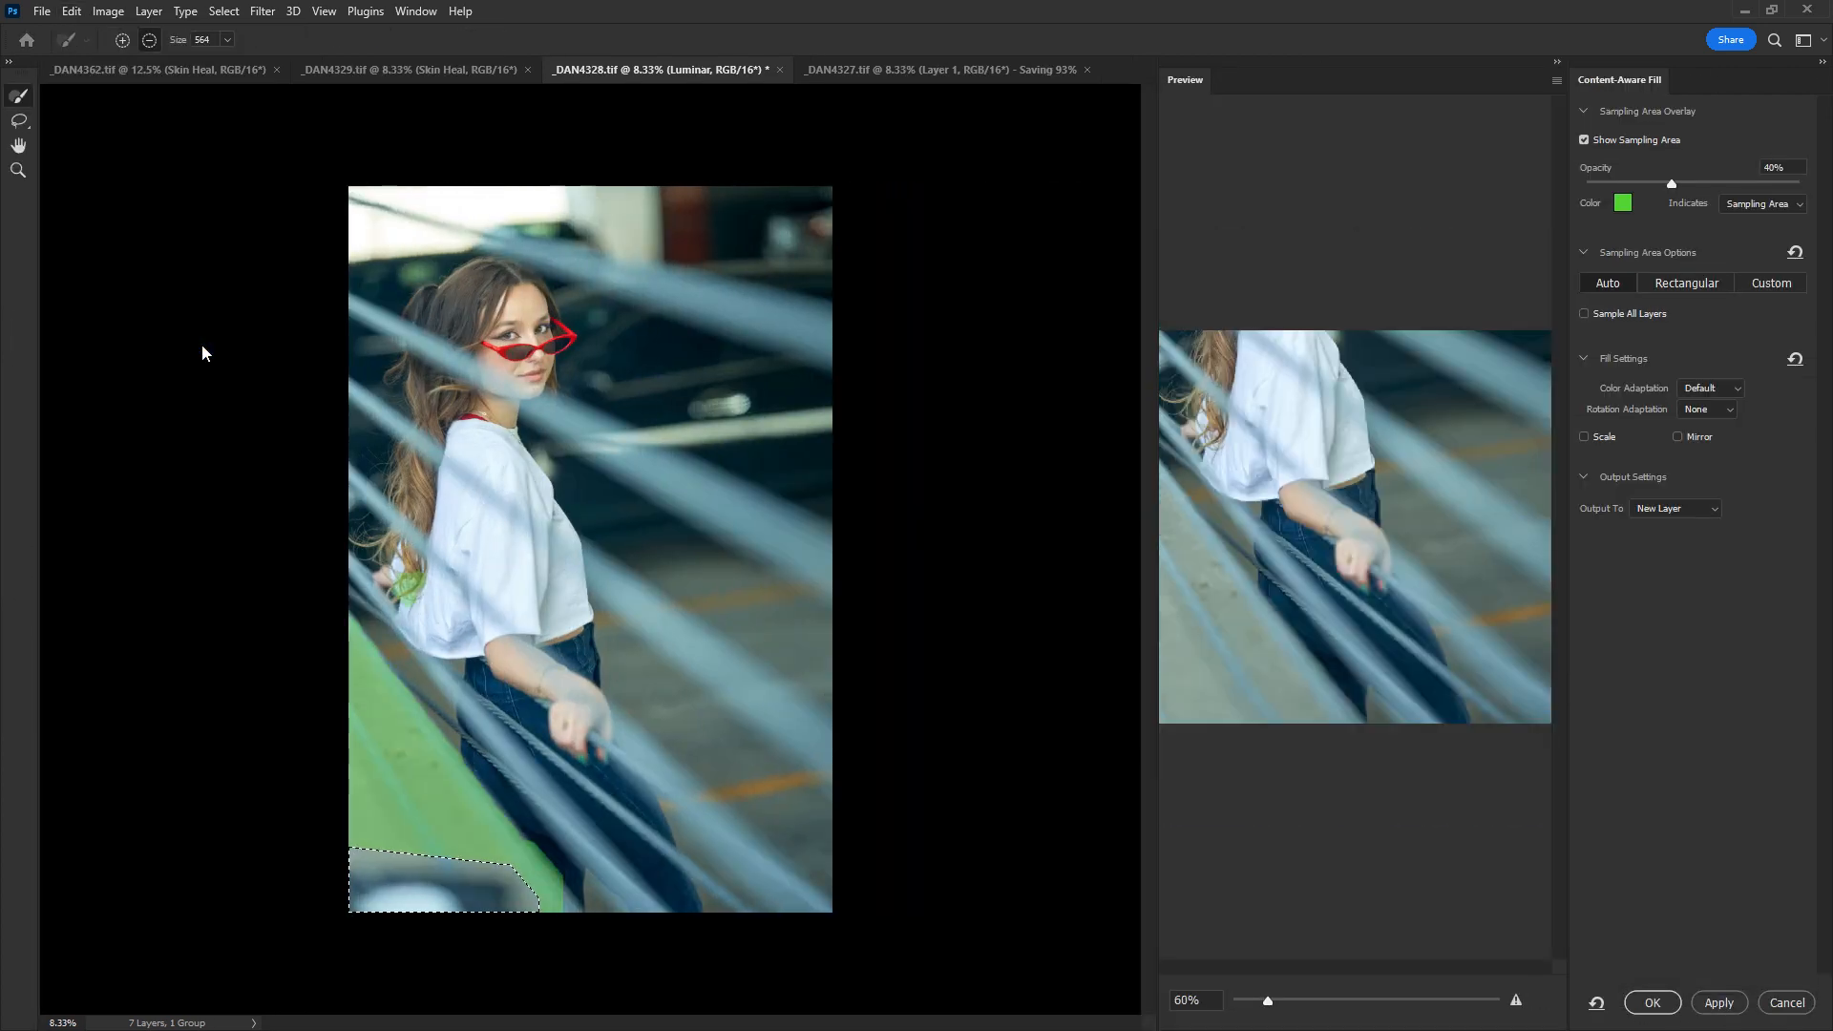
mouse_move(552, 847)
left_mouse_down()
mouse_move(606, 924)
mouse_move(597, 909)
left_mouse_up()
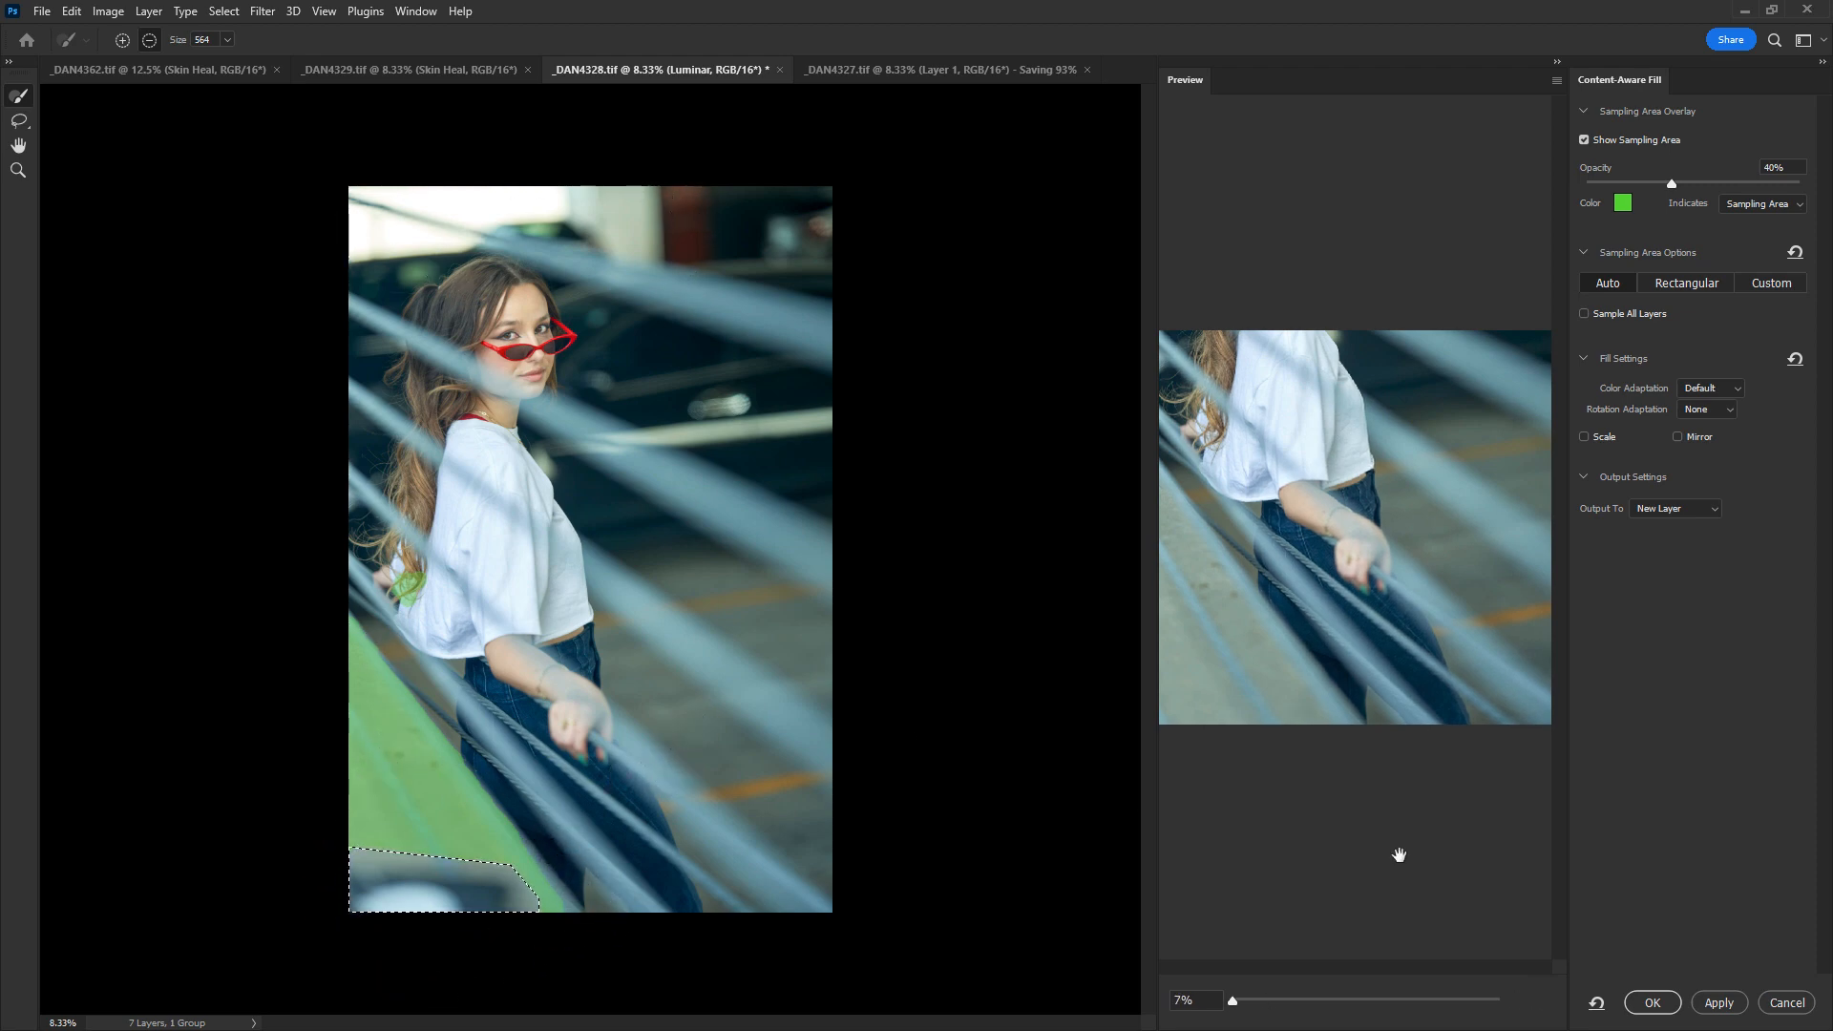
left_click(1657, 1002)
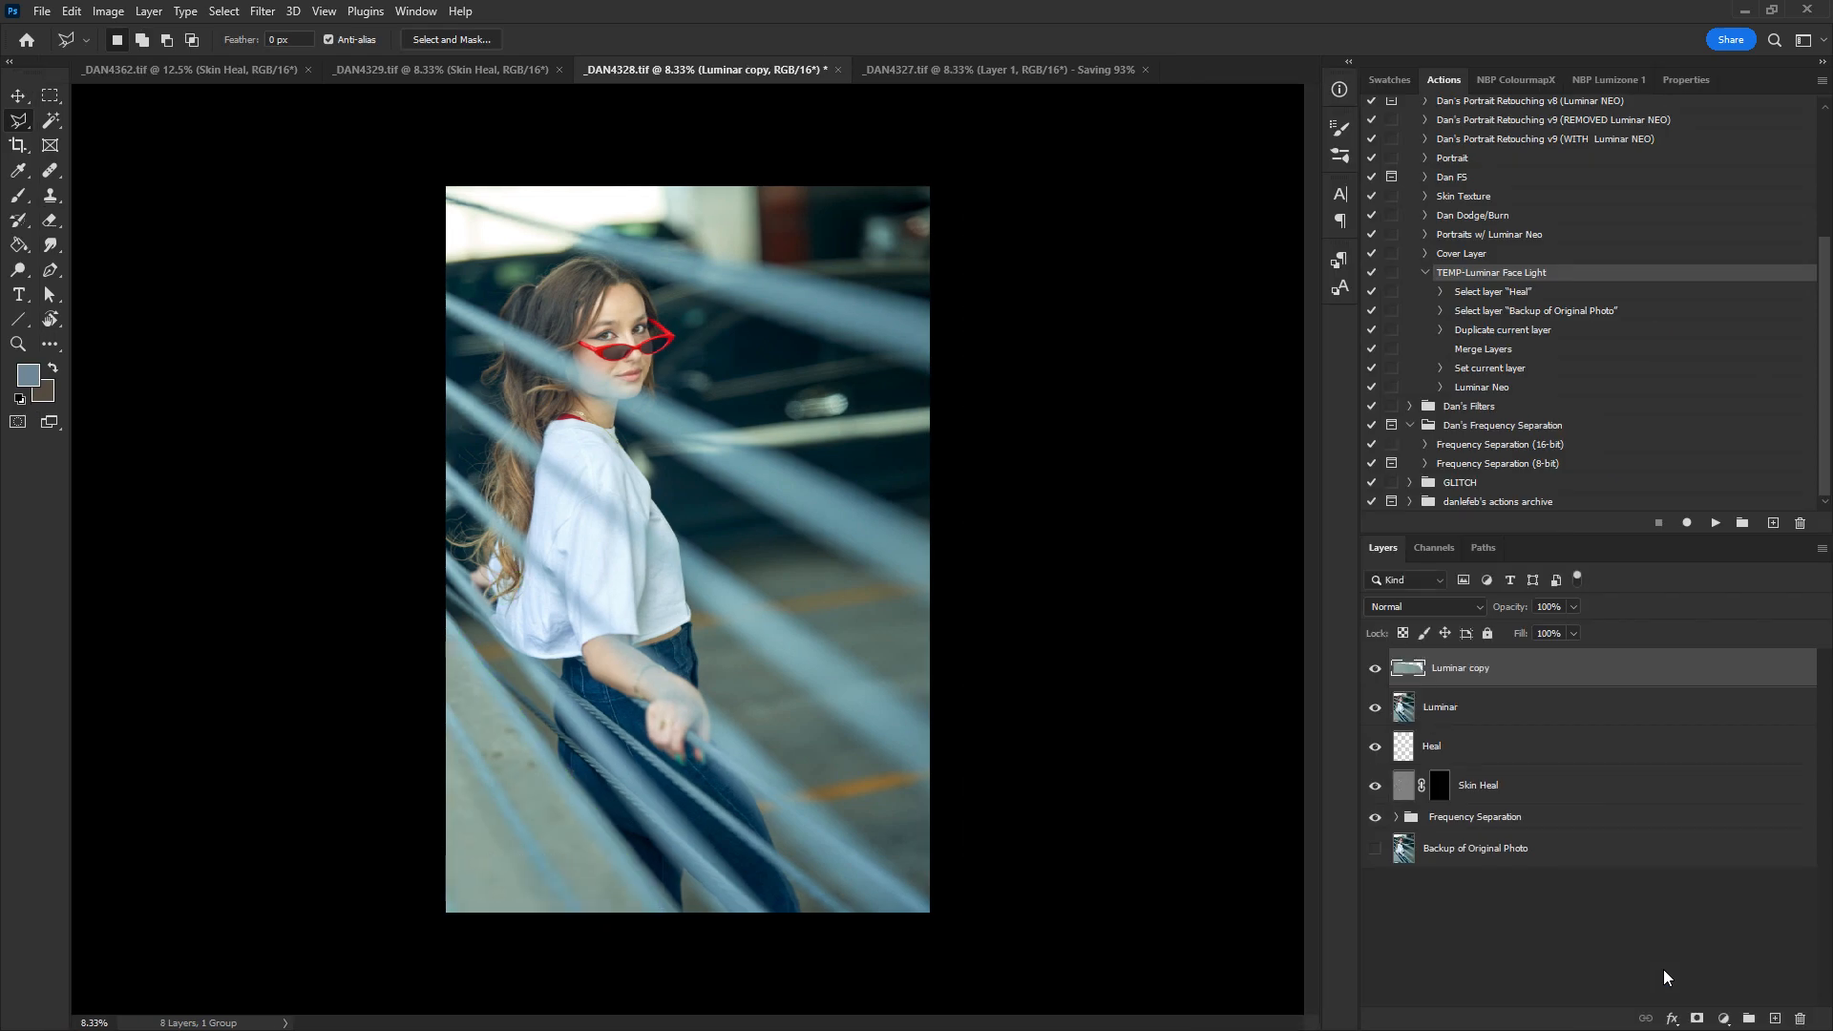
left_click(1775, 1021)
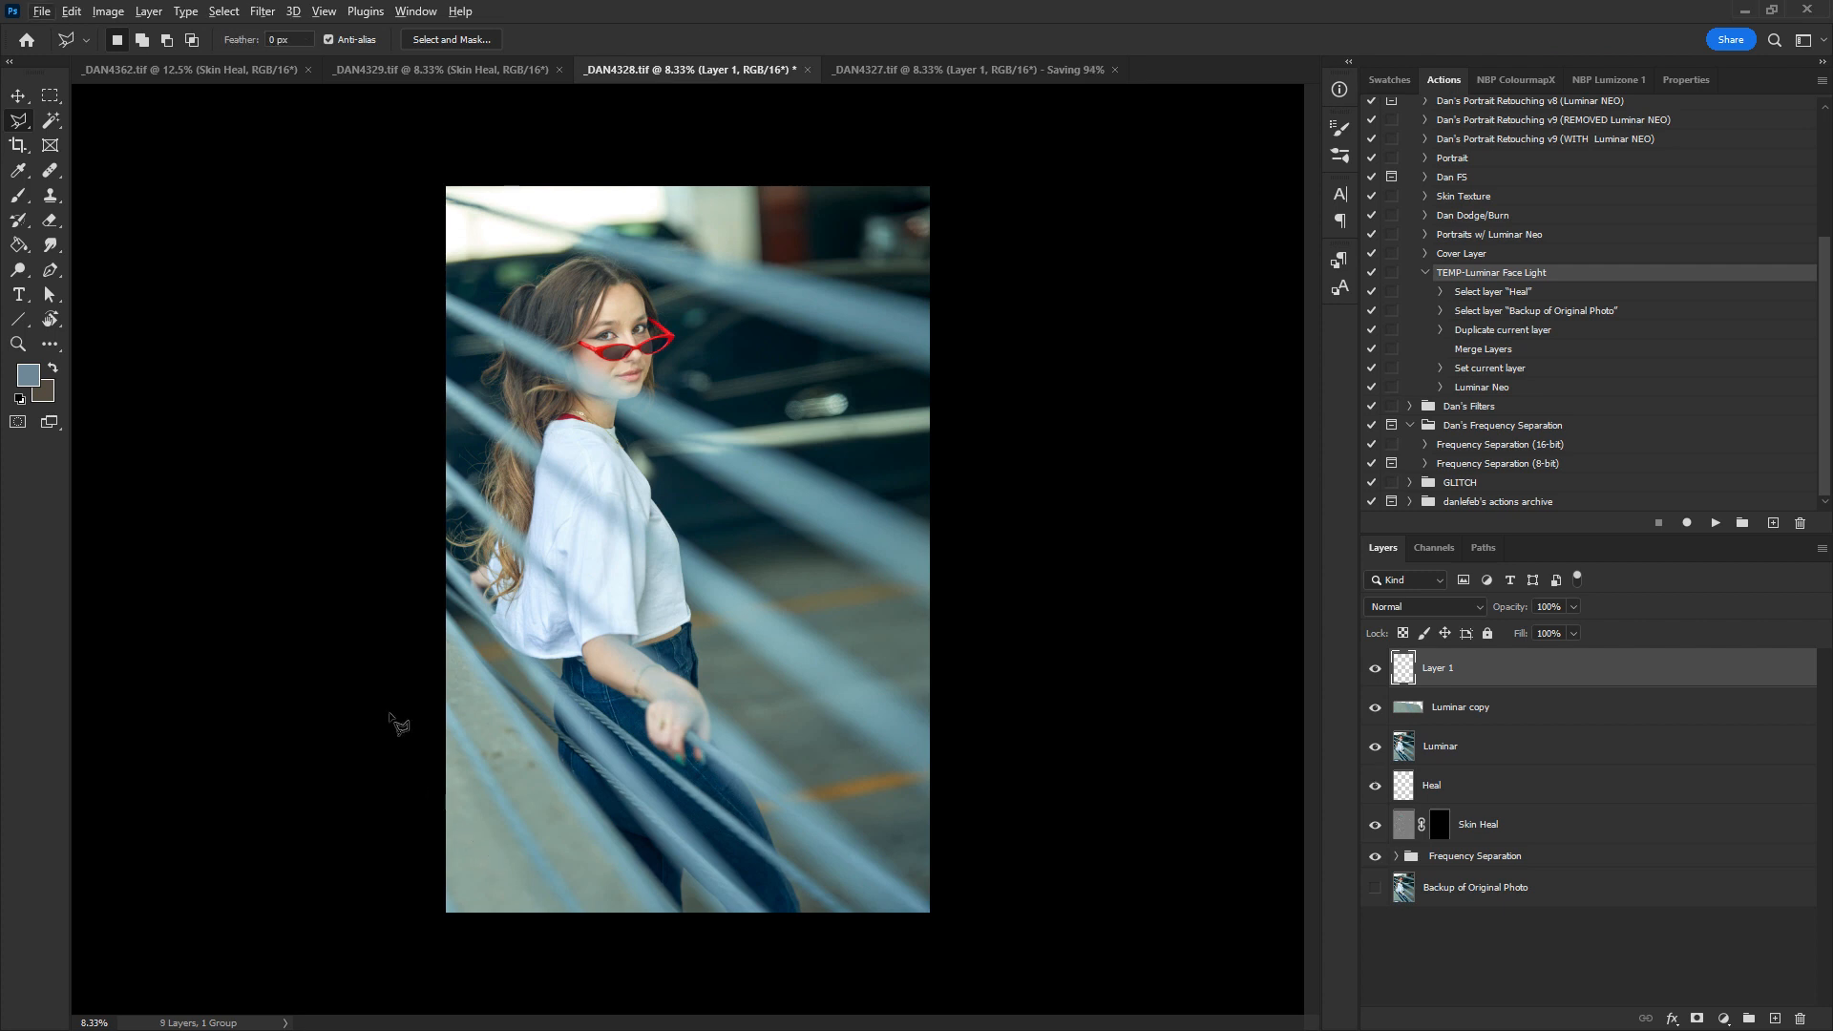
- Heal the leftover marks in the lower-left corner of _DAN4328.tif on the empty layer and close the file with its changes saved
left_click(42, 173)
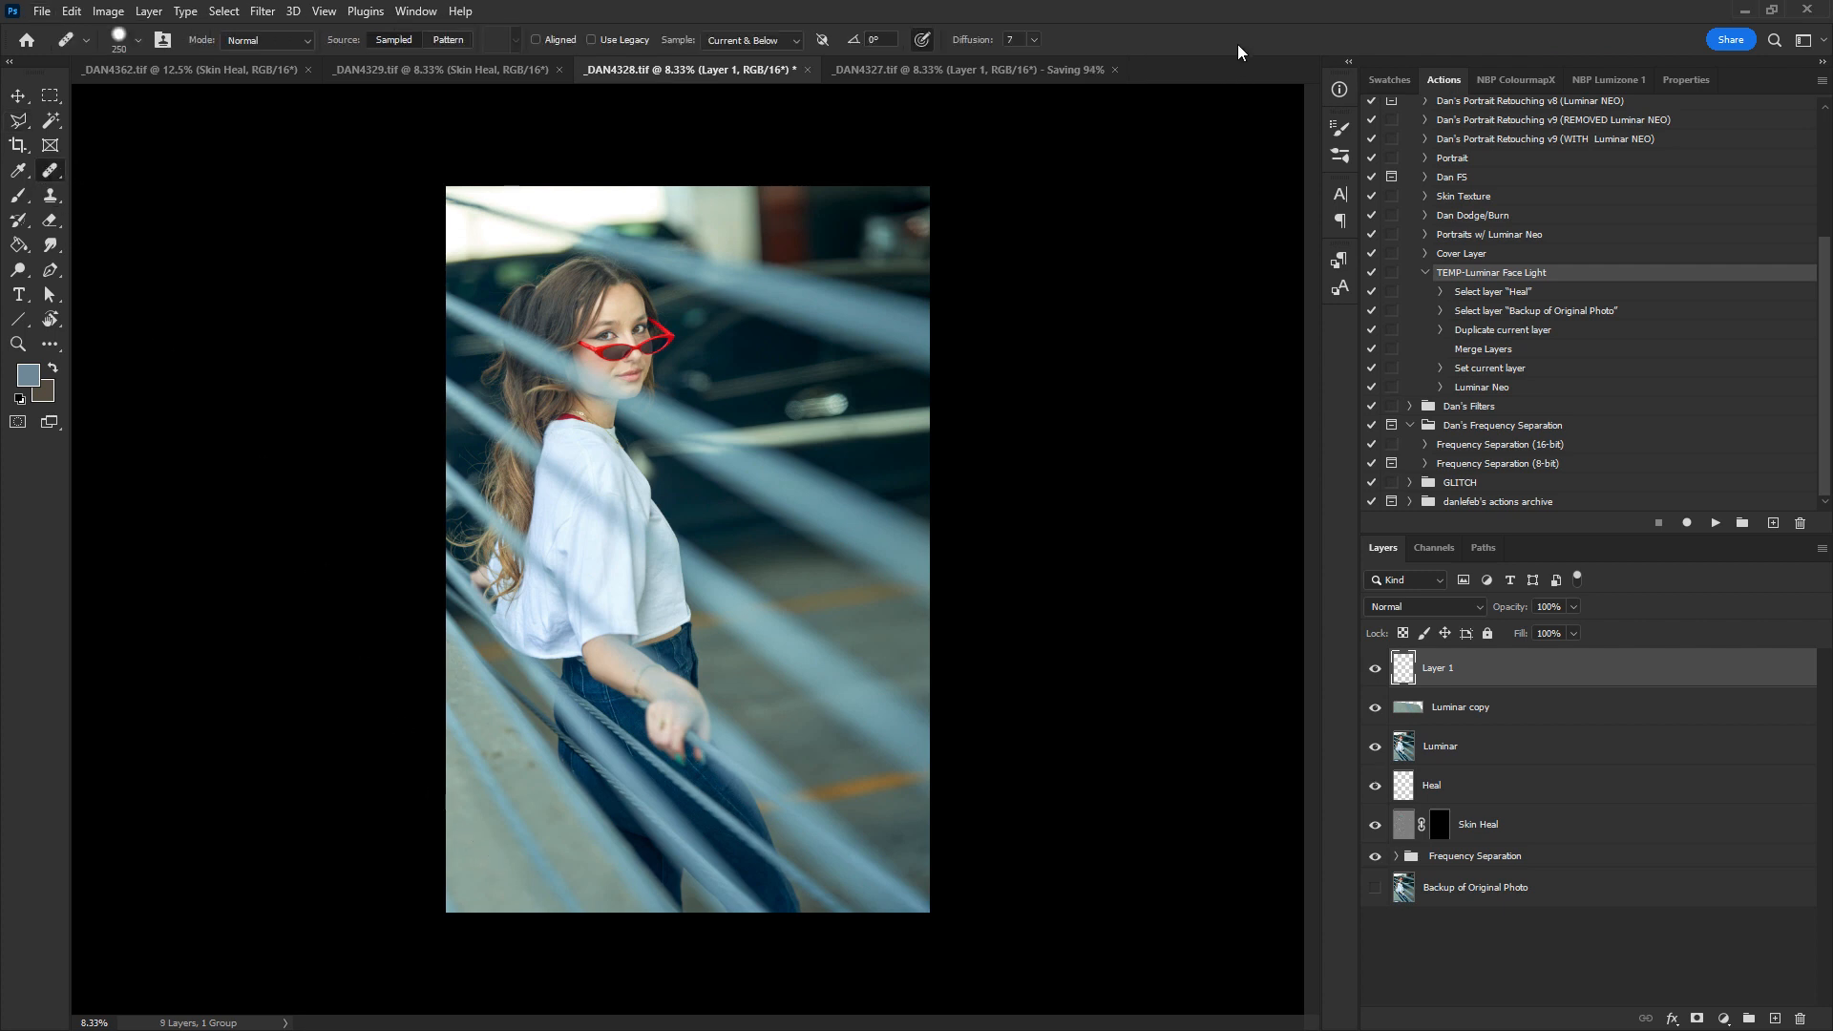
mouse_move(453, 850)
left_mouse_down()
mouse_move(471, 905)
mouse_move(497, 896)
mouse_move(472, 877)
left_mouse_up()
left_click(469, 866, "alt")
key("ctrl+s")
left_click(827, 392)
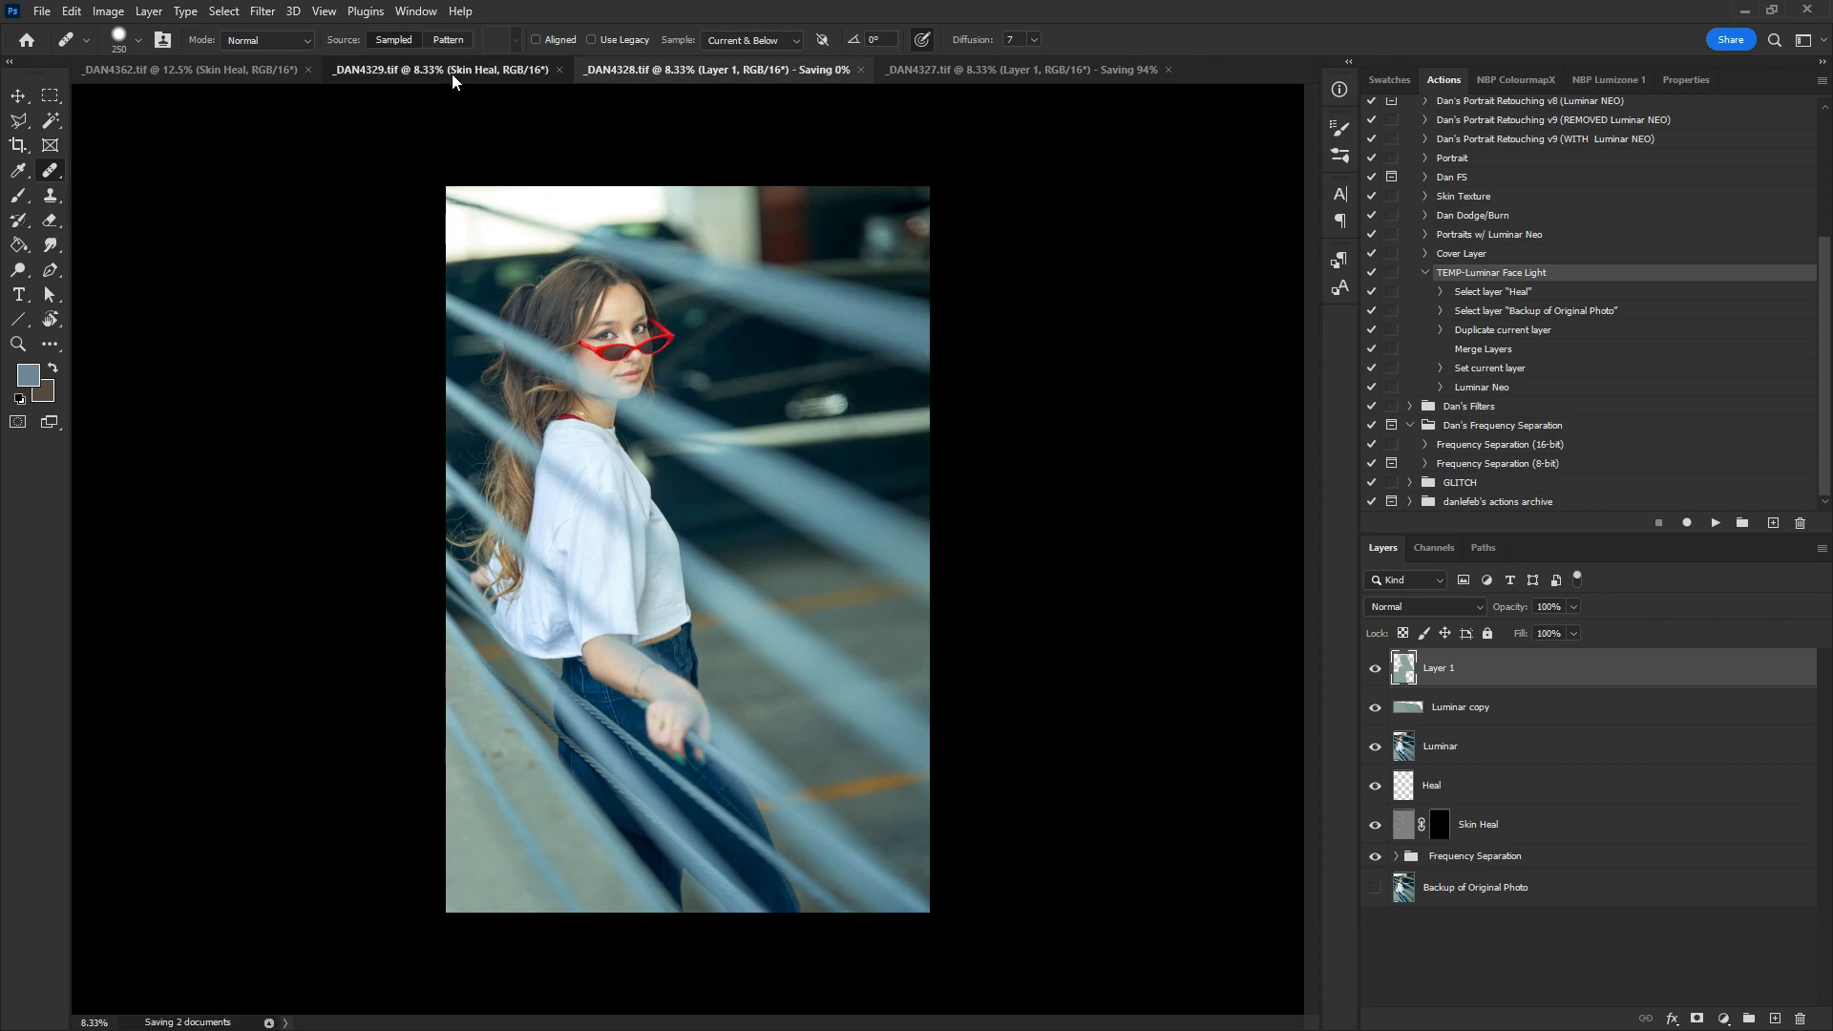
- Run the TEMP-Luminar Face Light action on _DAN4329.tif and compare the photo with the Luminar layer hidden and shown
left_click(453, 75)
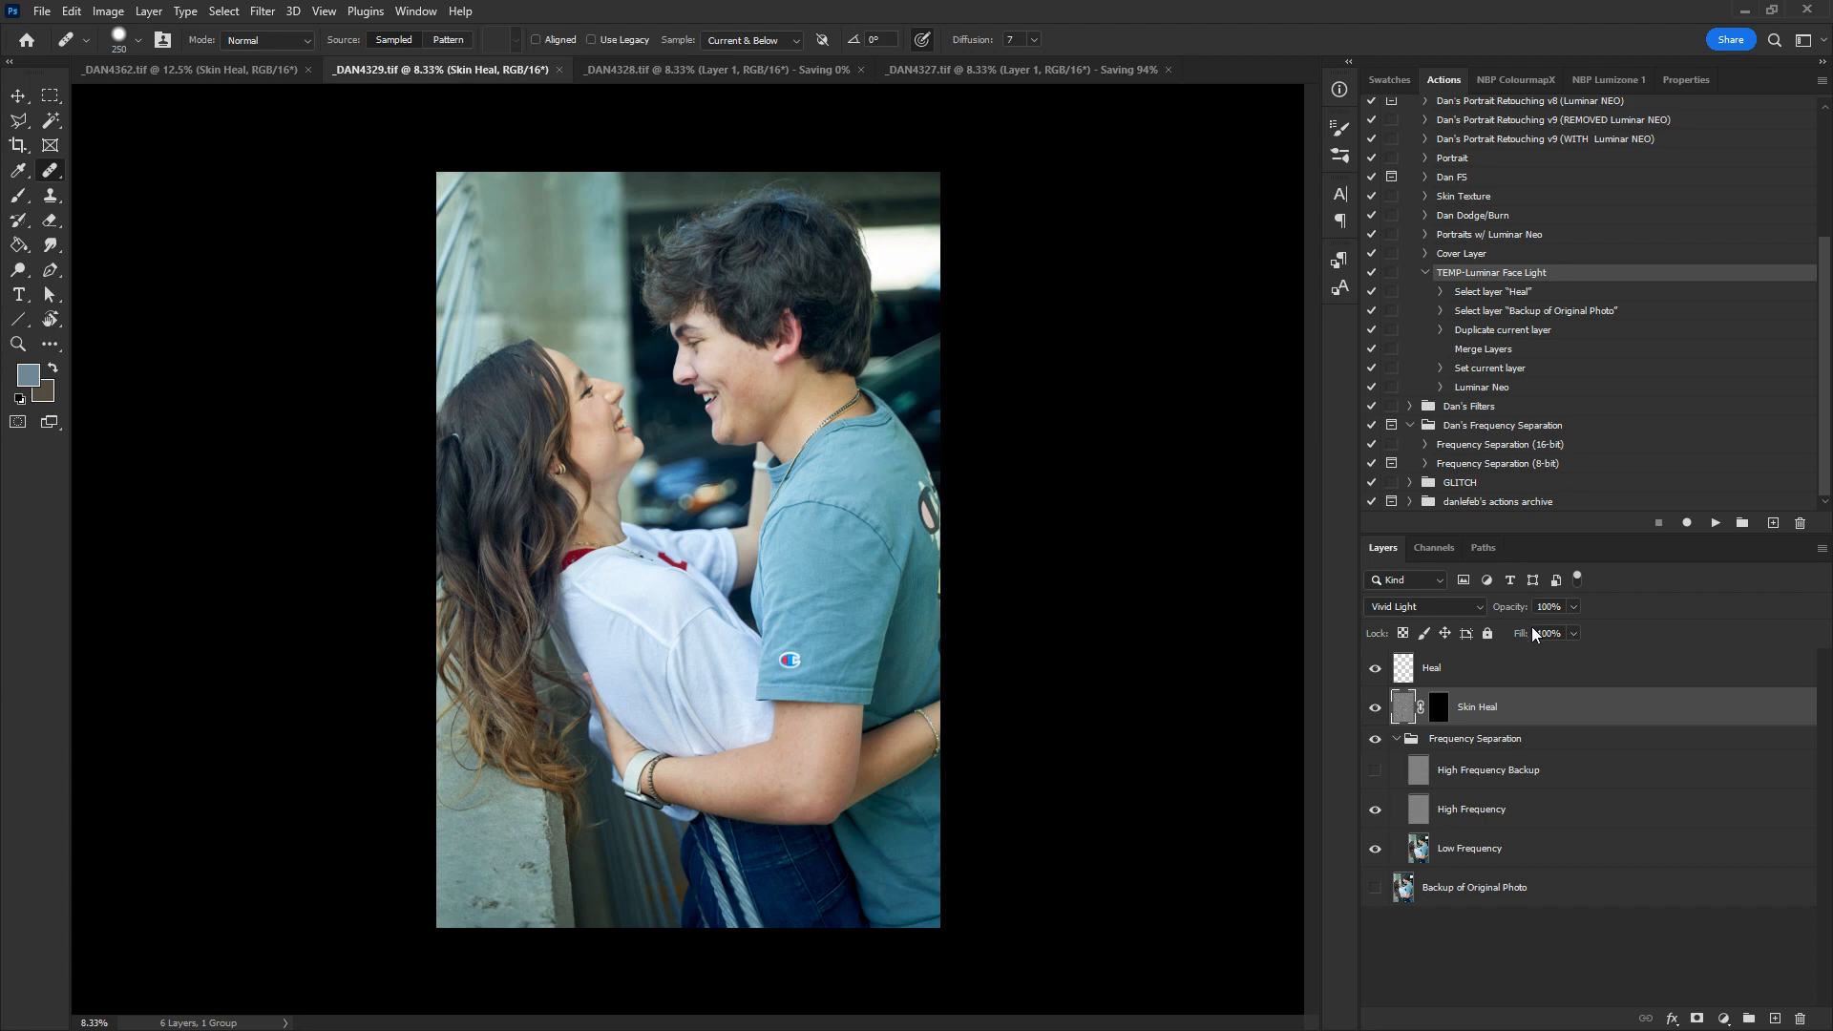
left_click(1712, 527)
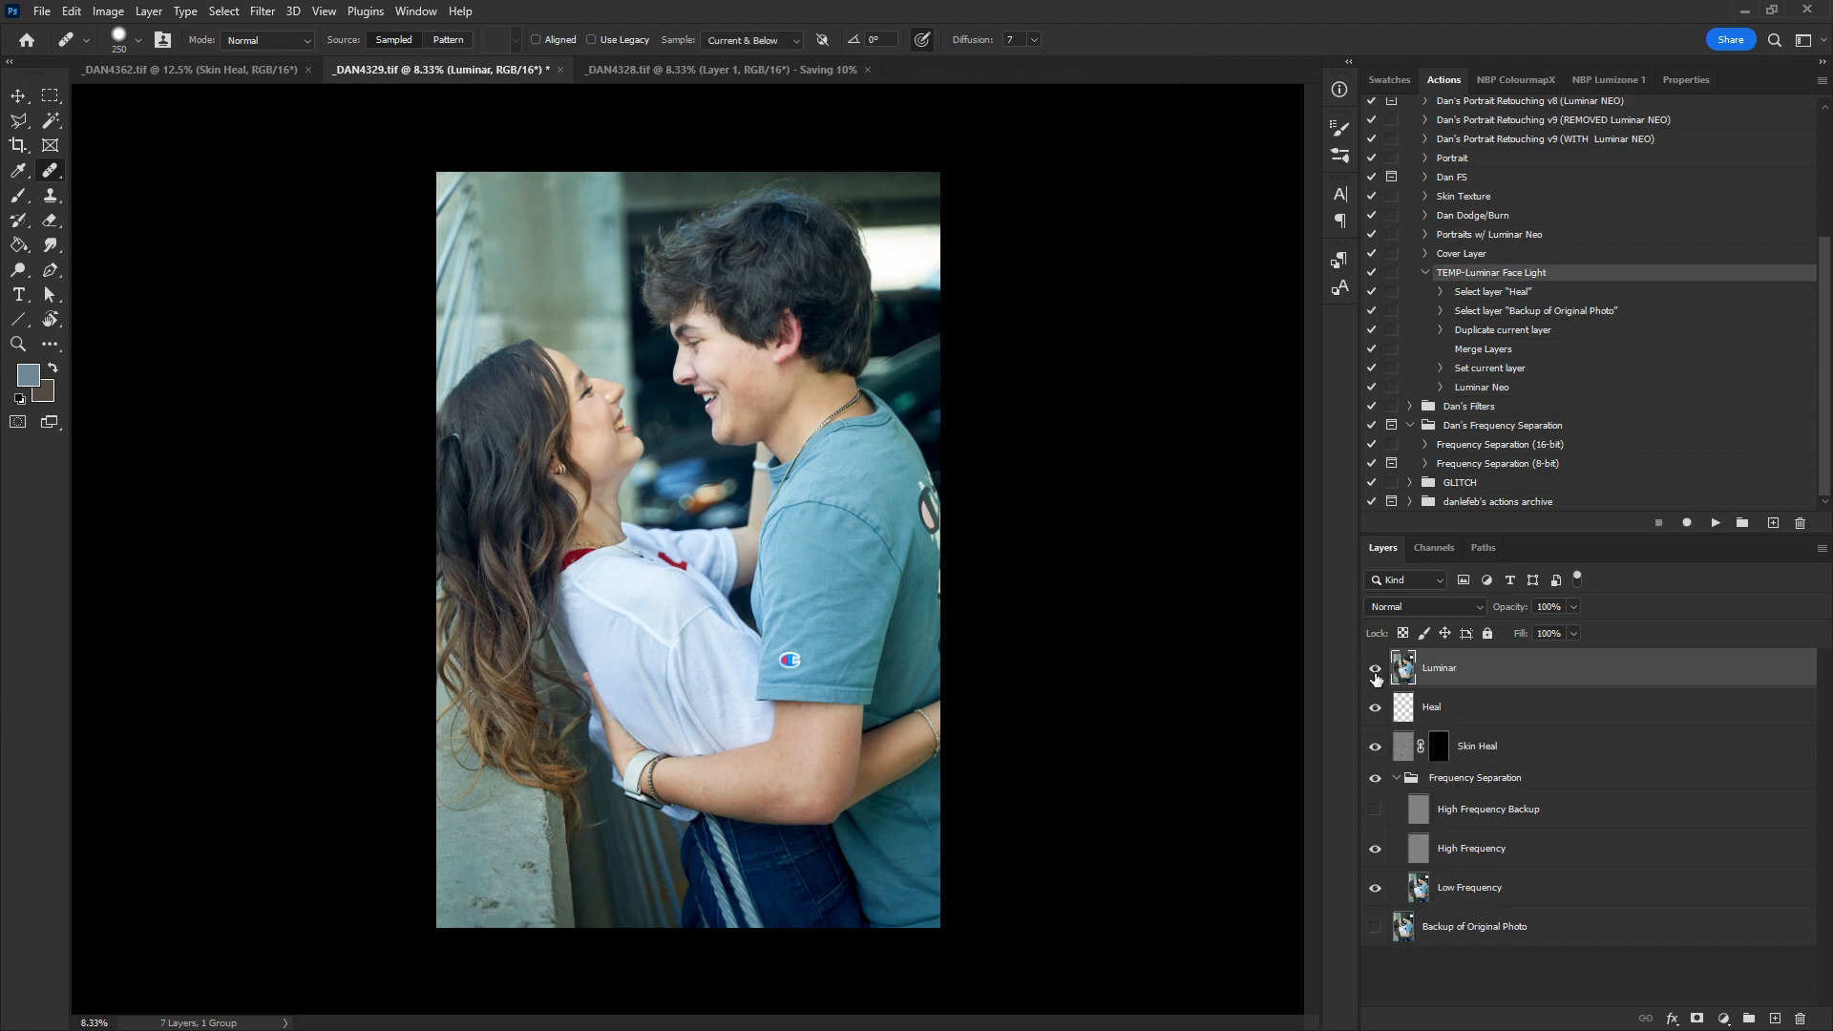
left_click(1376, 672)
left_click(1375, 672)
left_click(1376, 672)
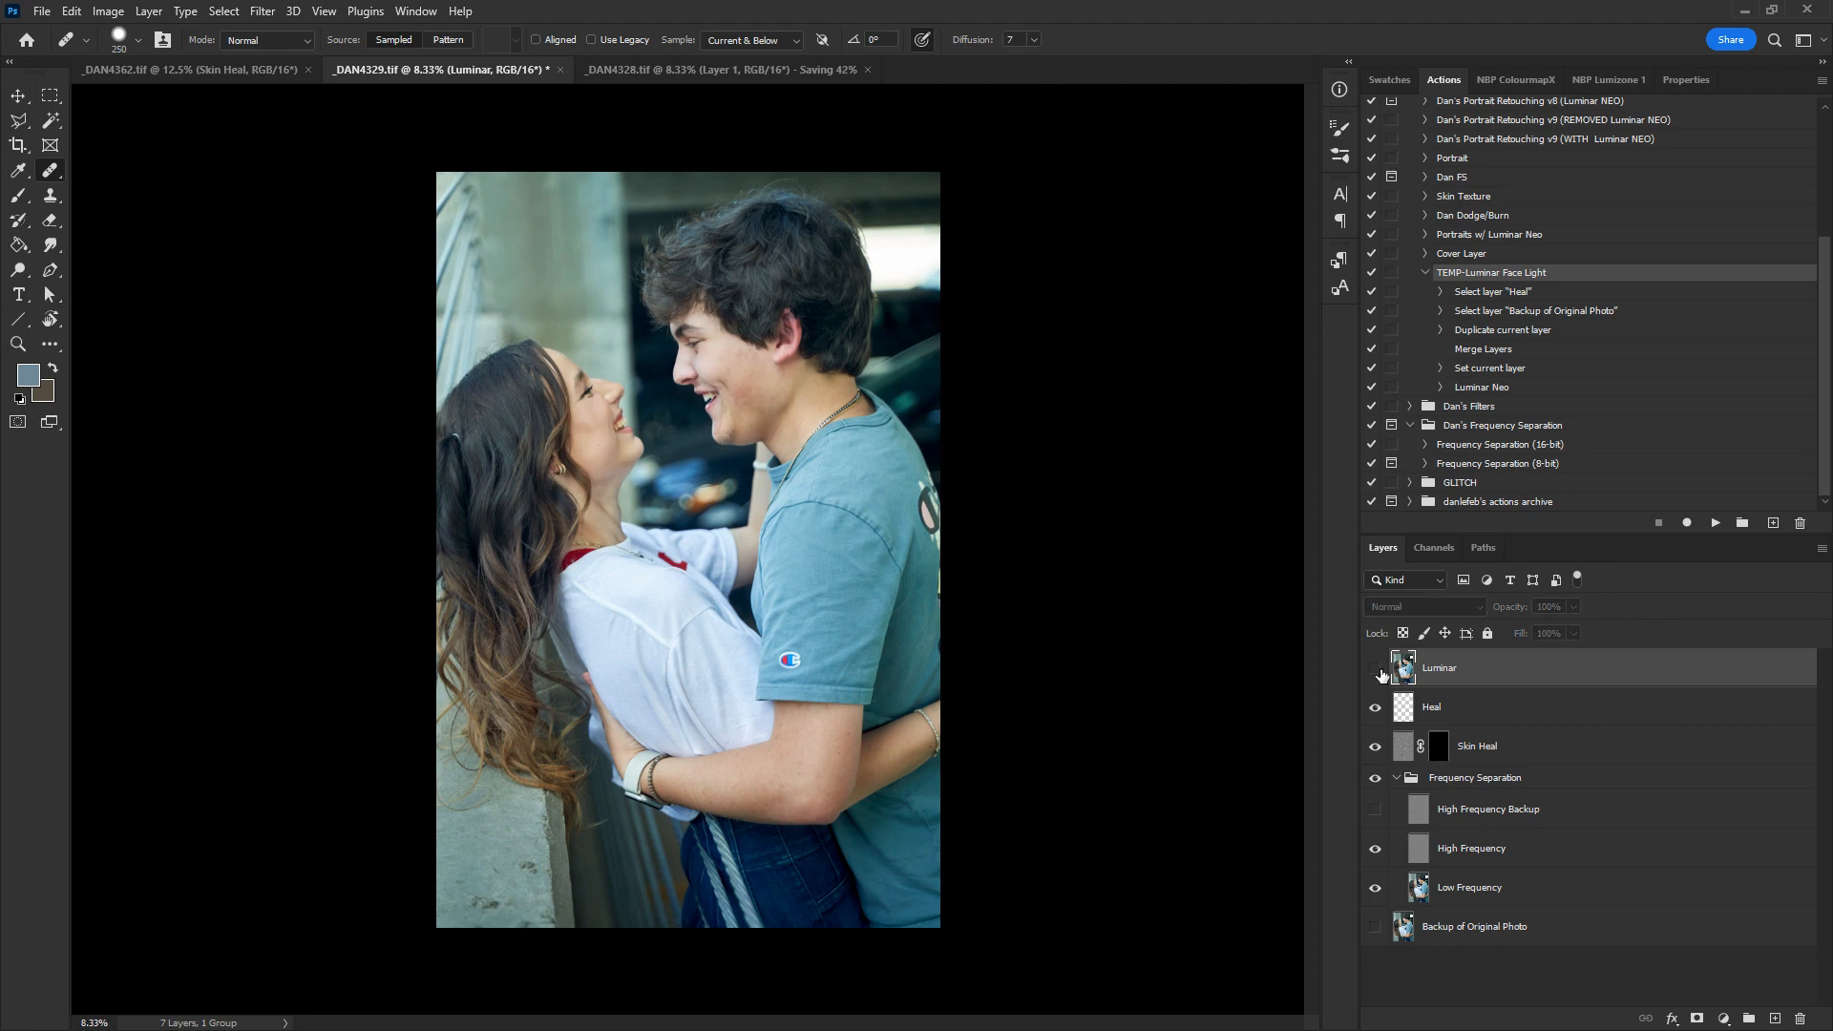
left_click(1376, 672)
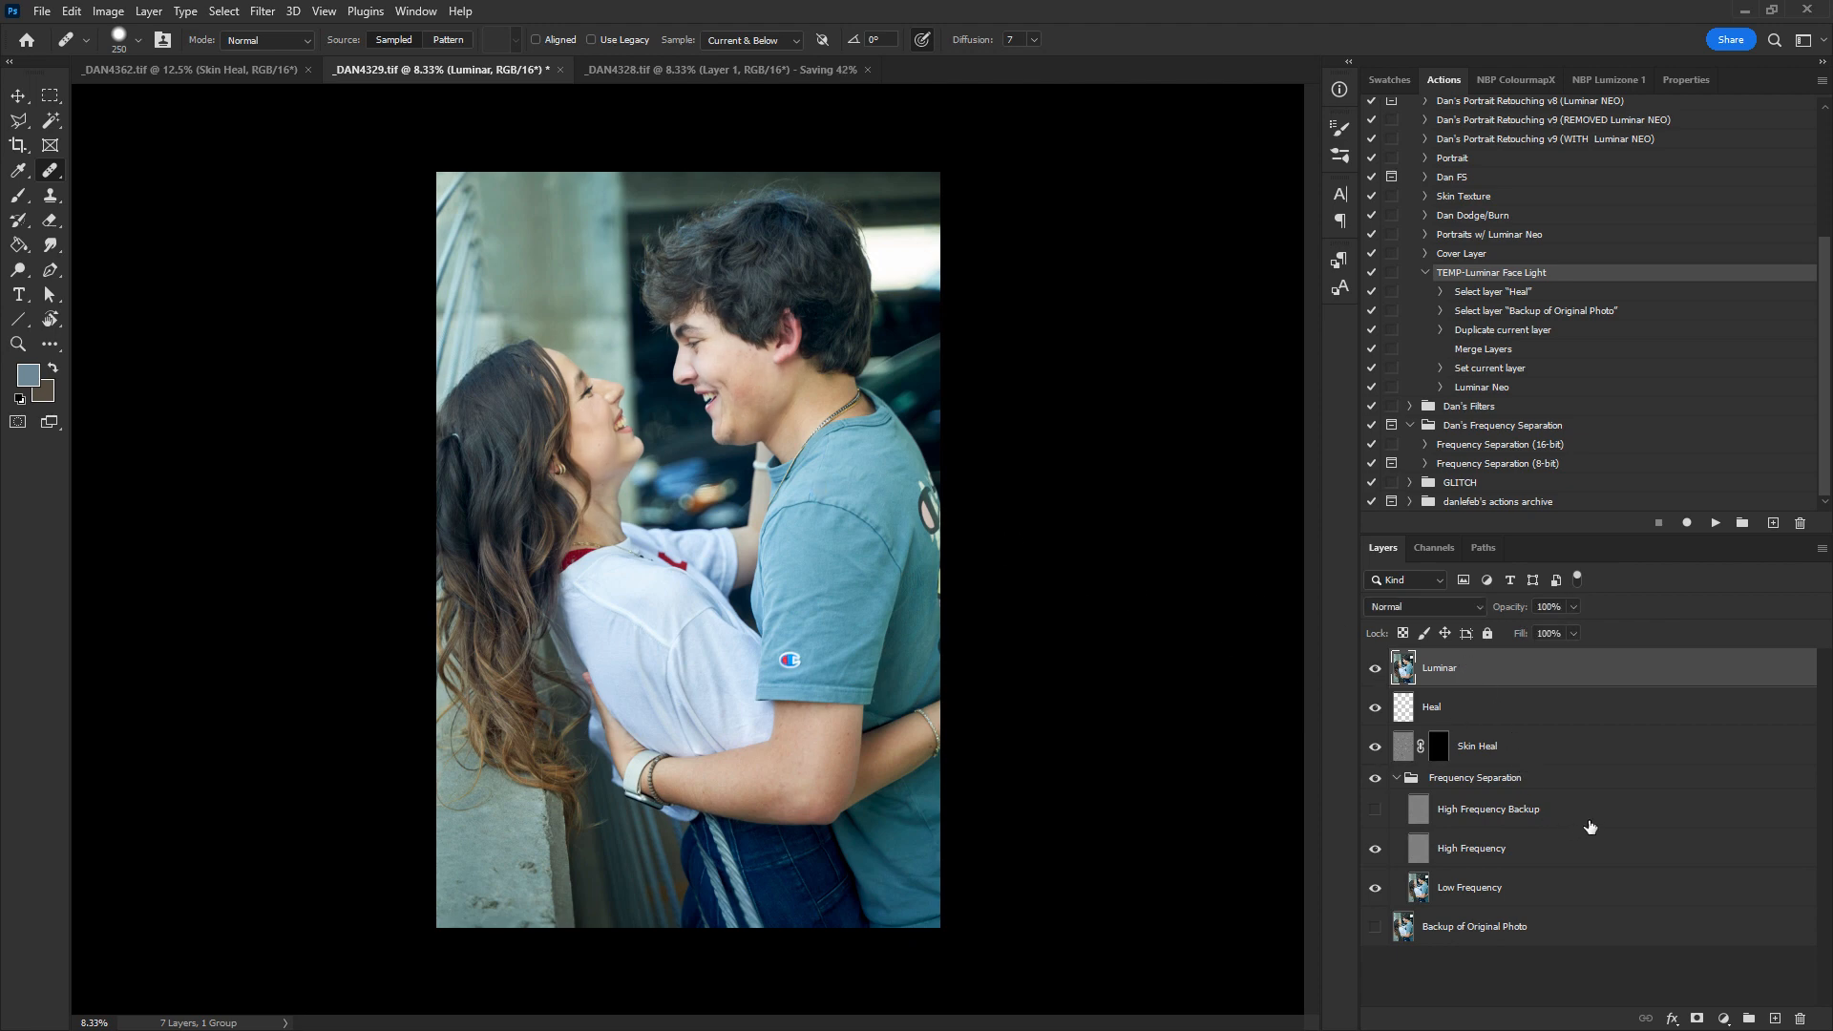
- Focus on the couple's faces and add a Hue/Saturation adjustment layer above the Luminar layer
key("ctrl+plus")
key("ctrl+plus")
left_click_drag(1079, 420, 1072, 751)
left_click_drag(978, 817, 1021, 788)
left_click(1723, 1018)
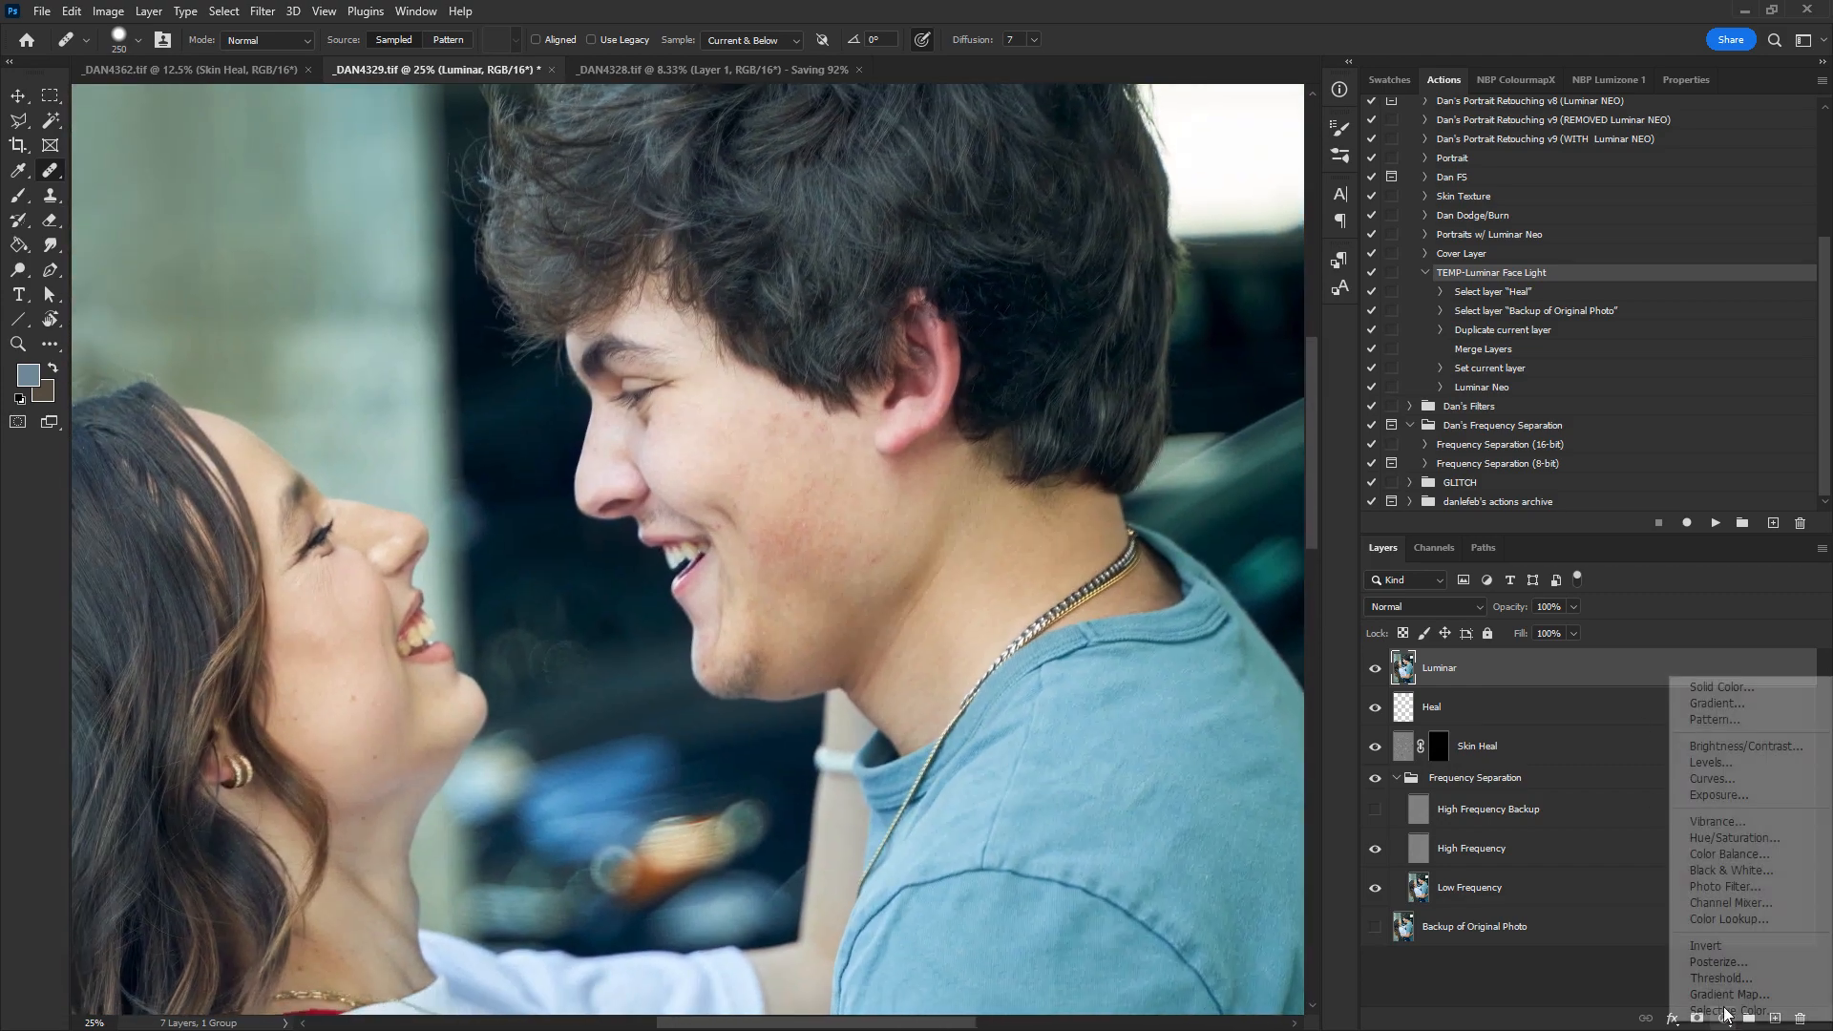
left_click(1733, 838)
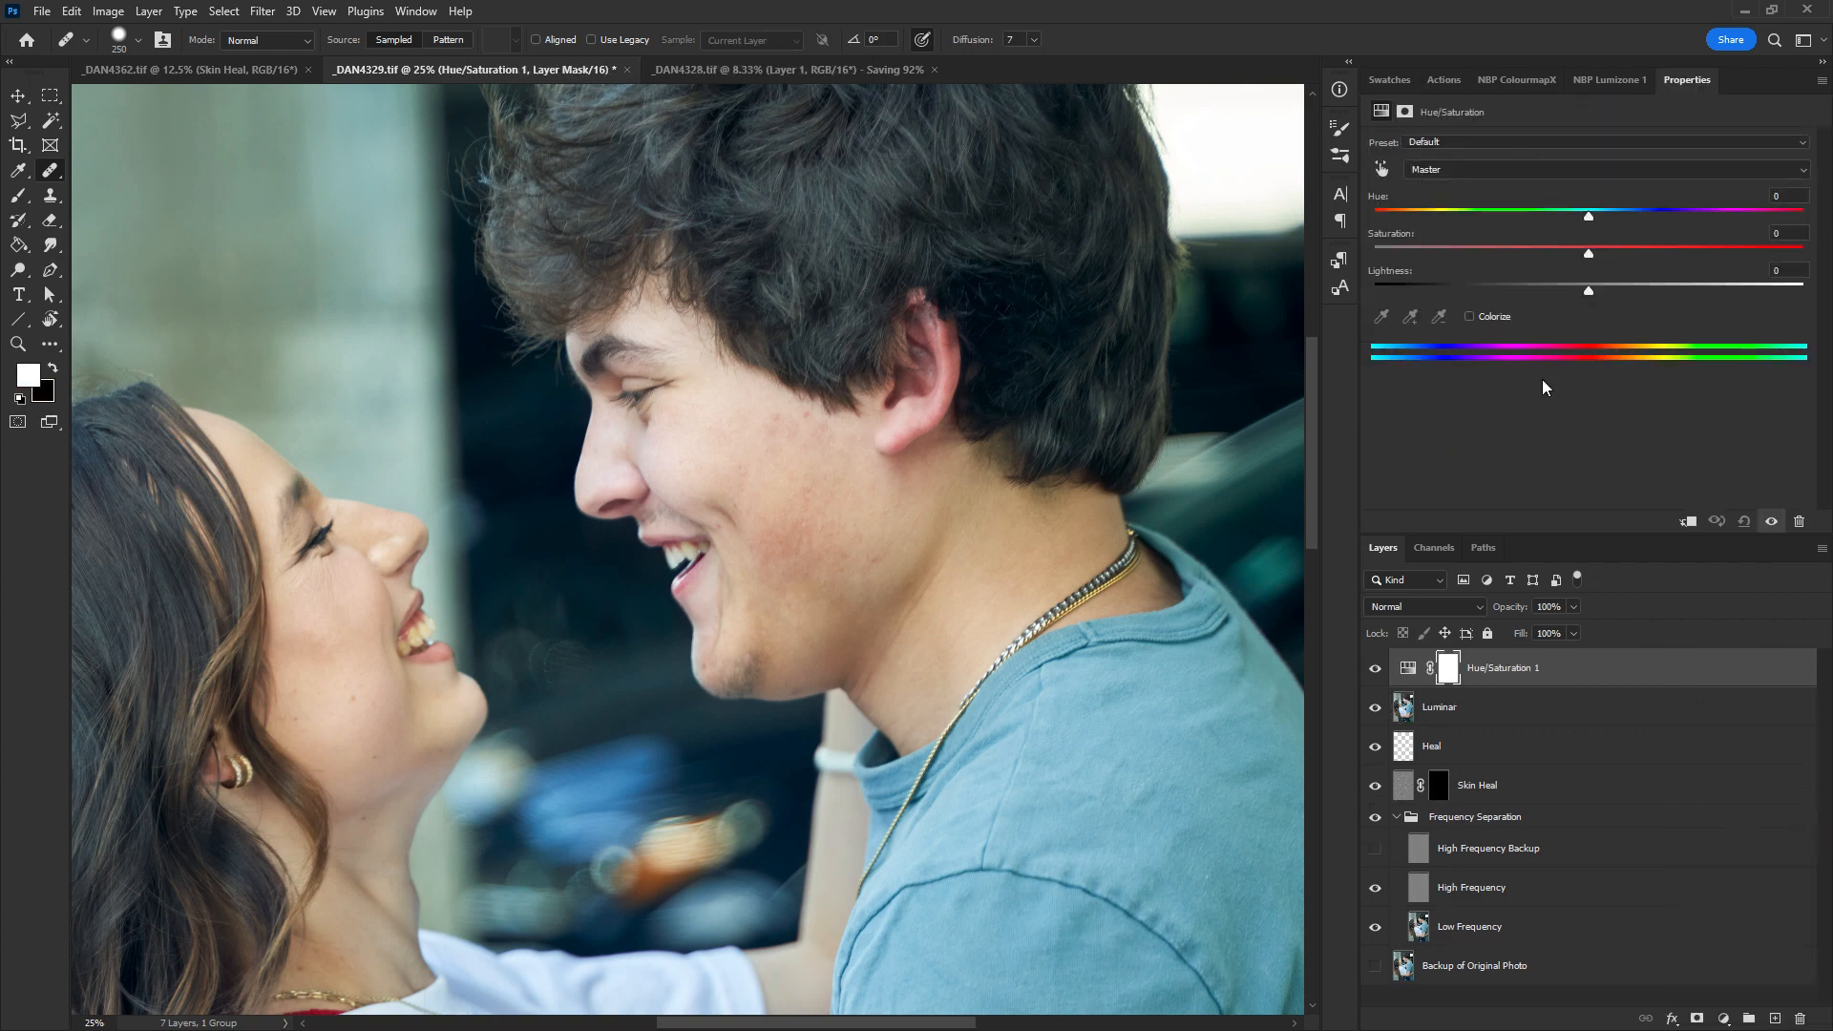
- Whiten the woman's teeth by setting Yellows saturation to -43 and lightness to +48, inverting the mask and brushing the effect over the teeth
left_click(1382, 169)
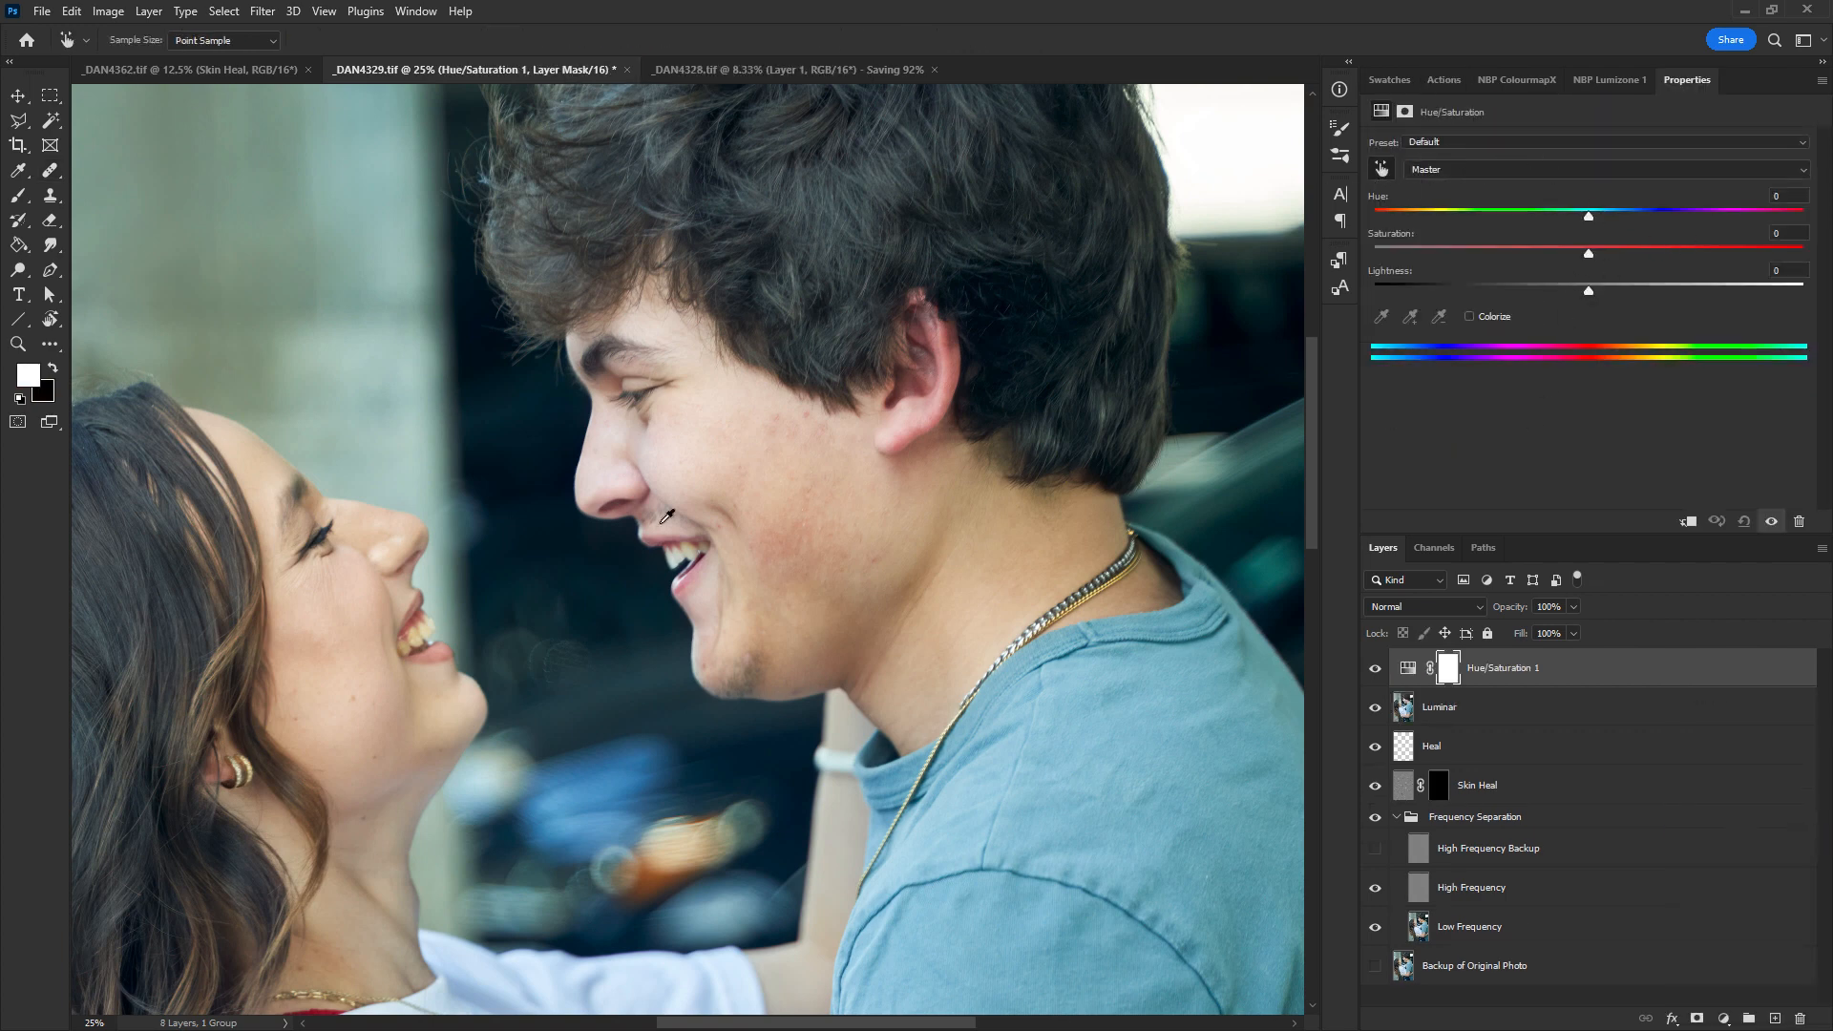
left_click_drag(422, 634, 460, 601)
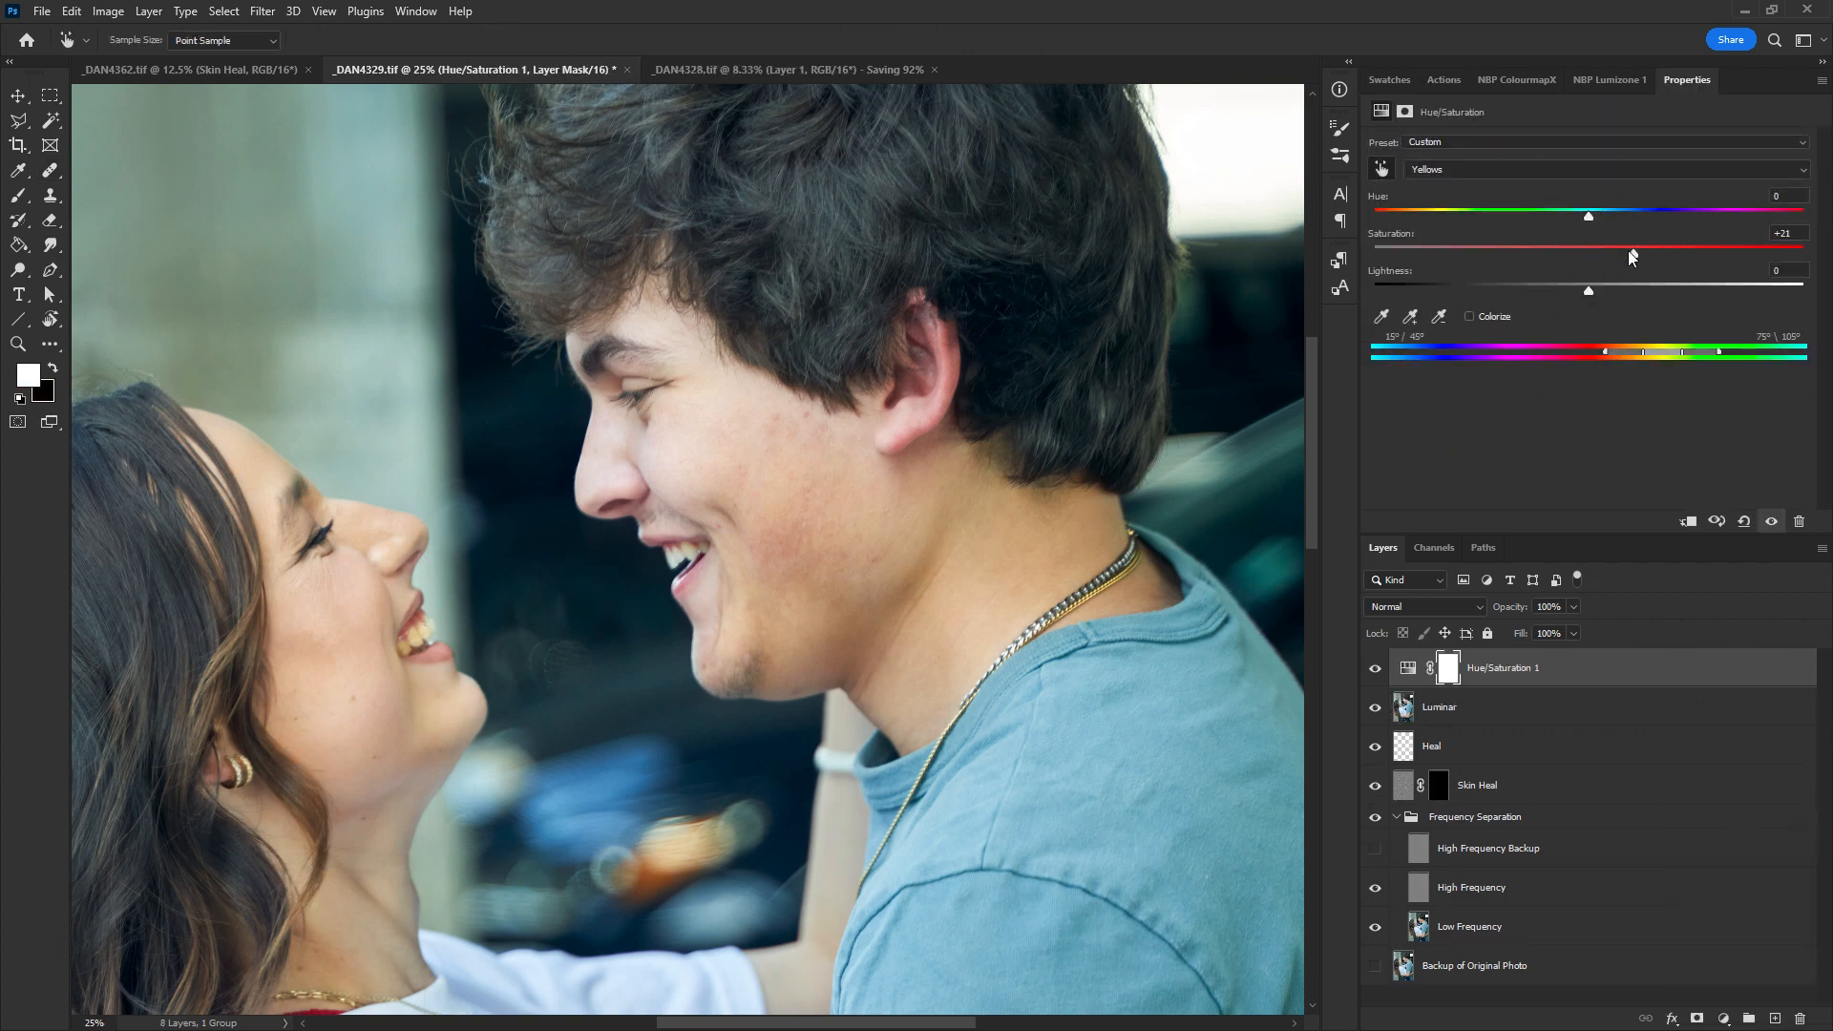
left_click_drag(1576, 217, 1643, 291)
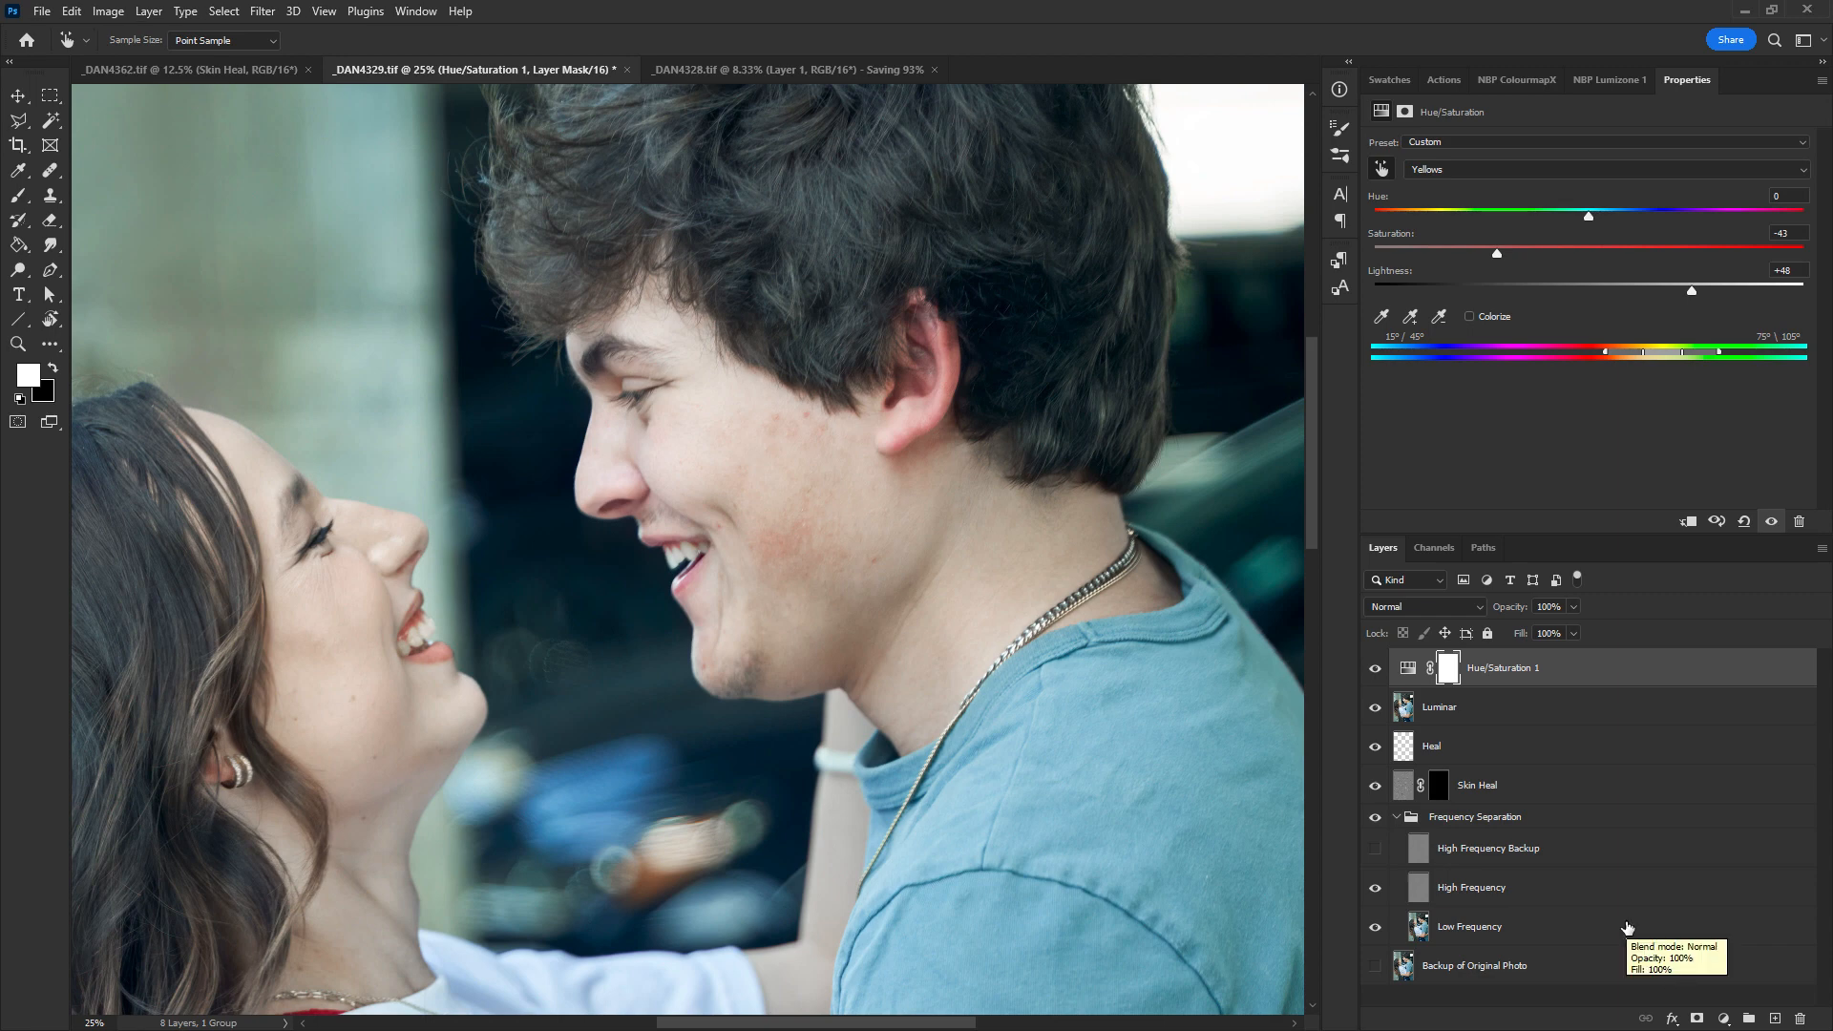
key("ctrl+i")
key("b")
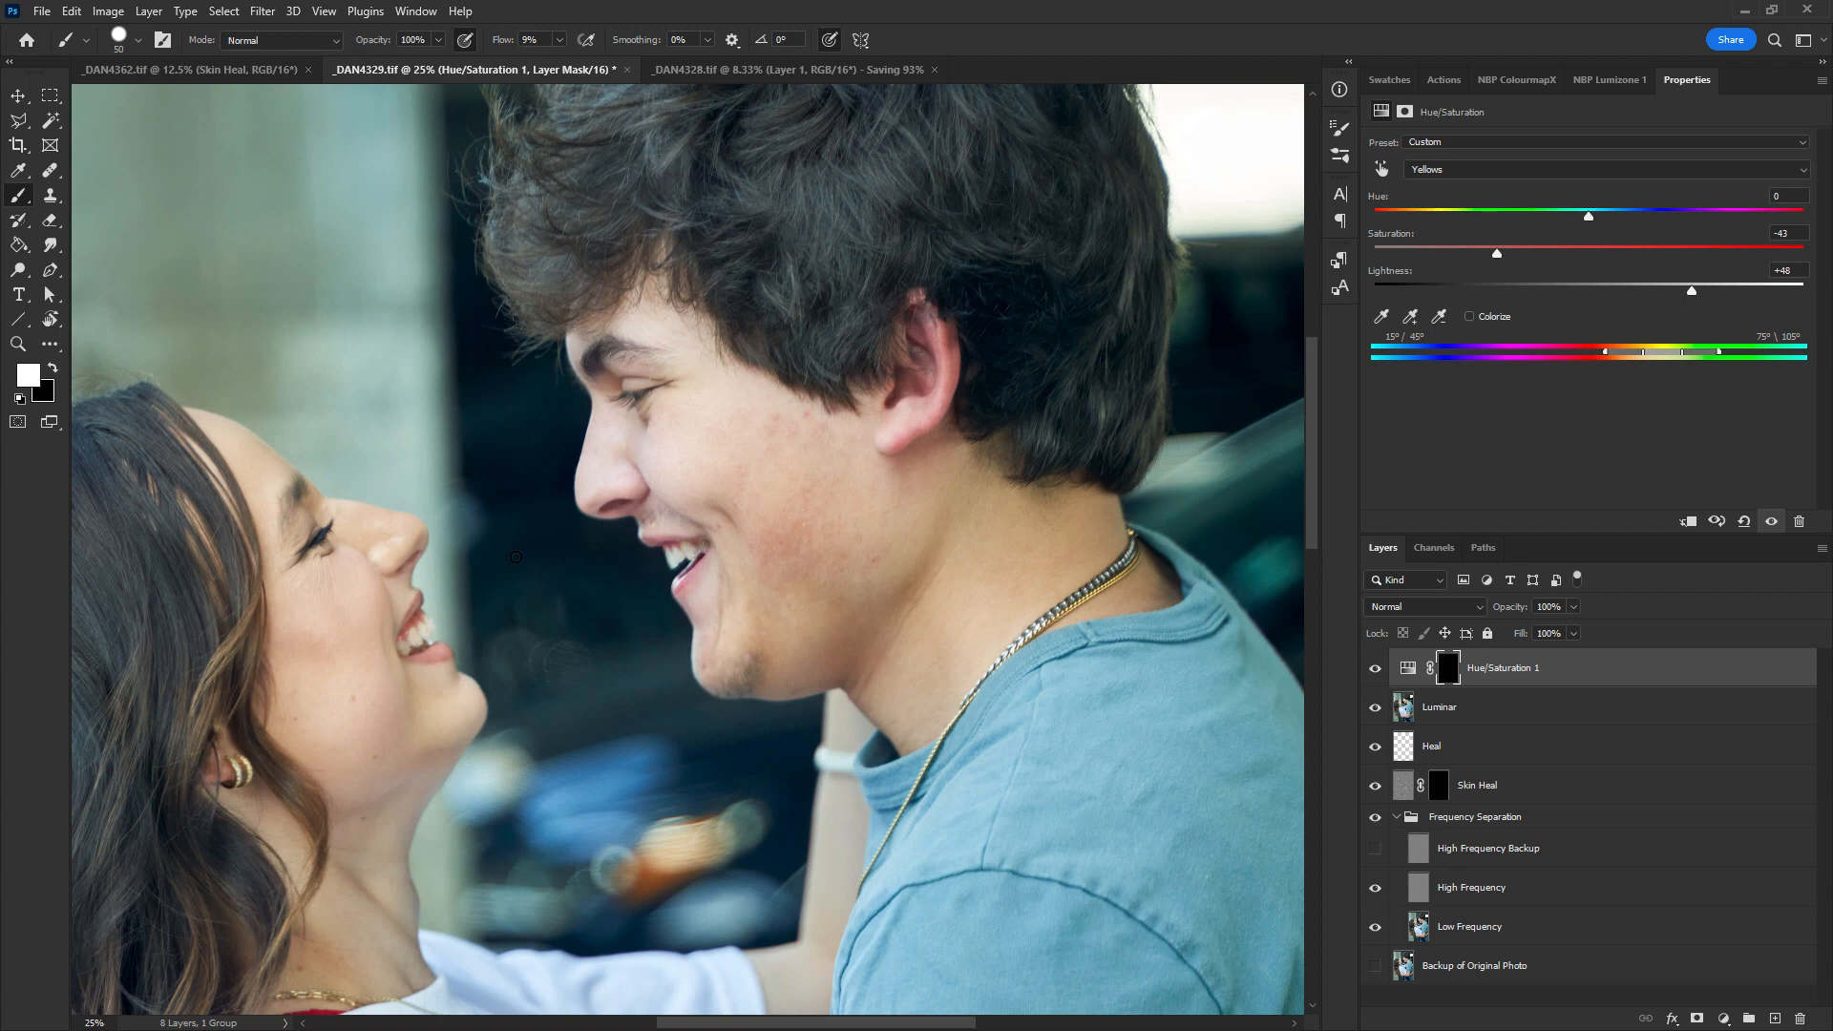
- Move the Heal layer above the Luminar layer and reduce the Healing Brush size to 70
left_click_drag(1133, 591, 535, 778)
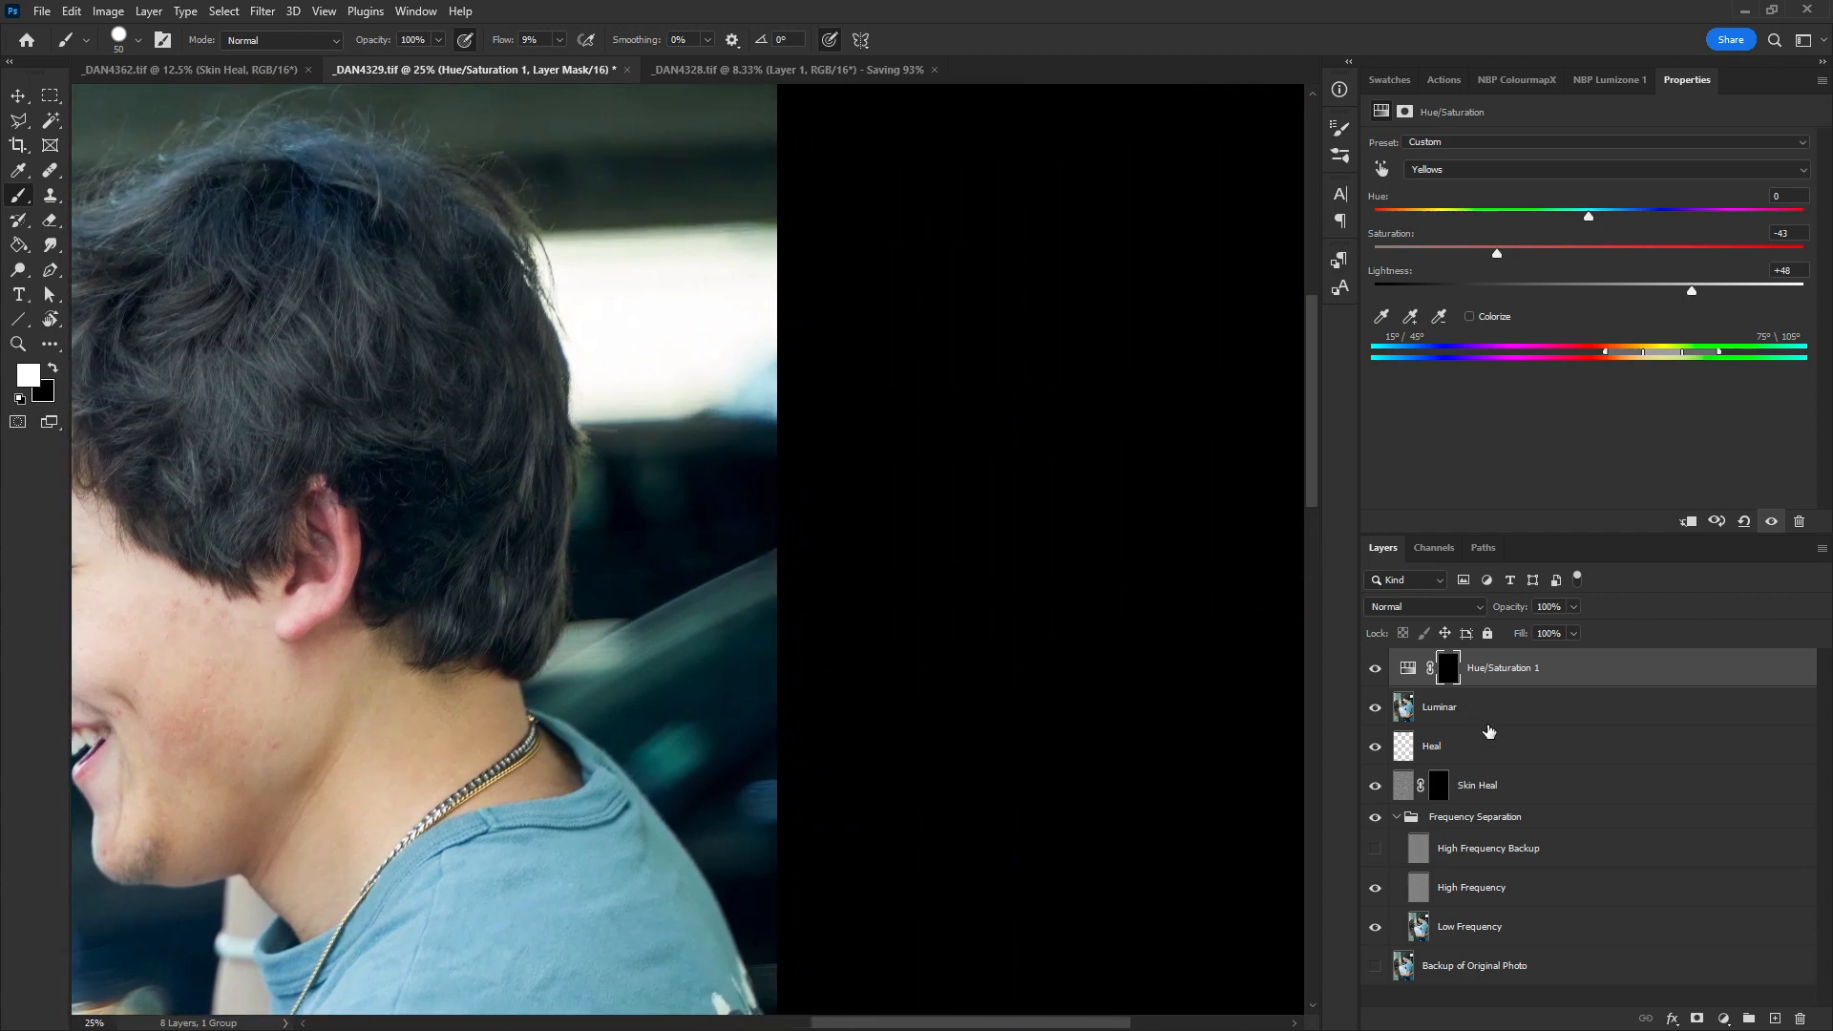
mouse_move(1488, 731)
left_mouse_down()
mouse_move(1507, 668)
mouse_move(1441, 703)
mouse_move(1459, 719)
left_mouse_up()
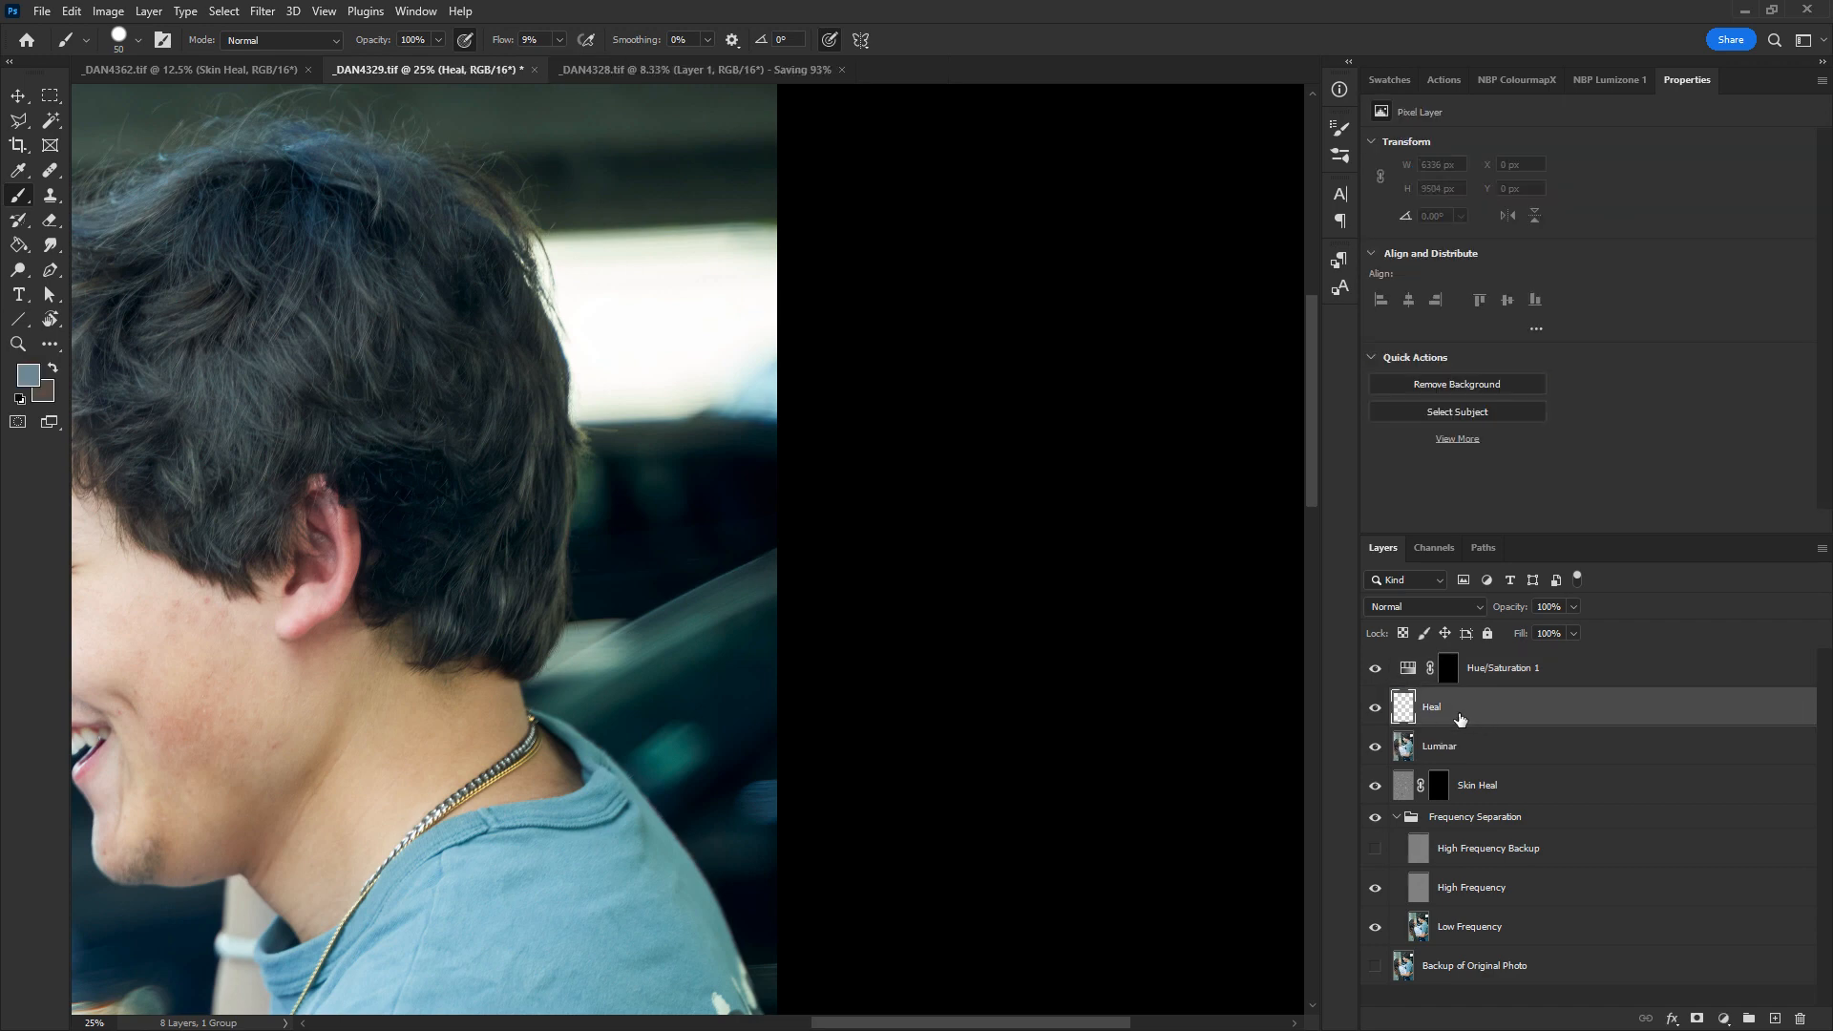
key("j")
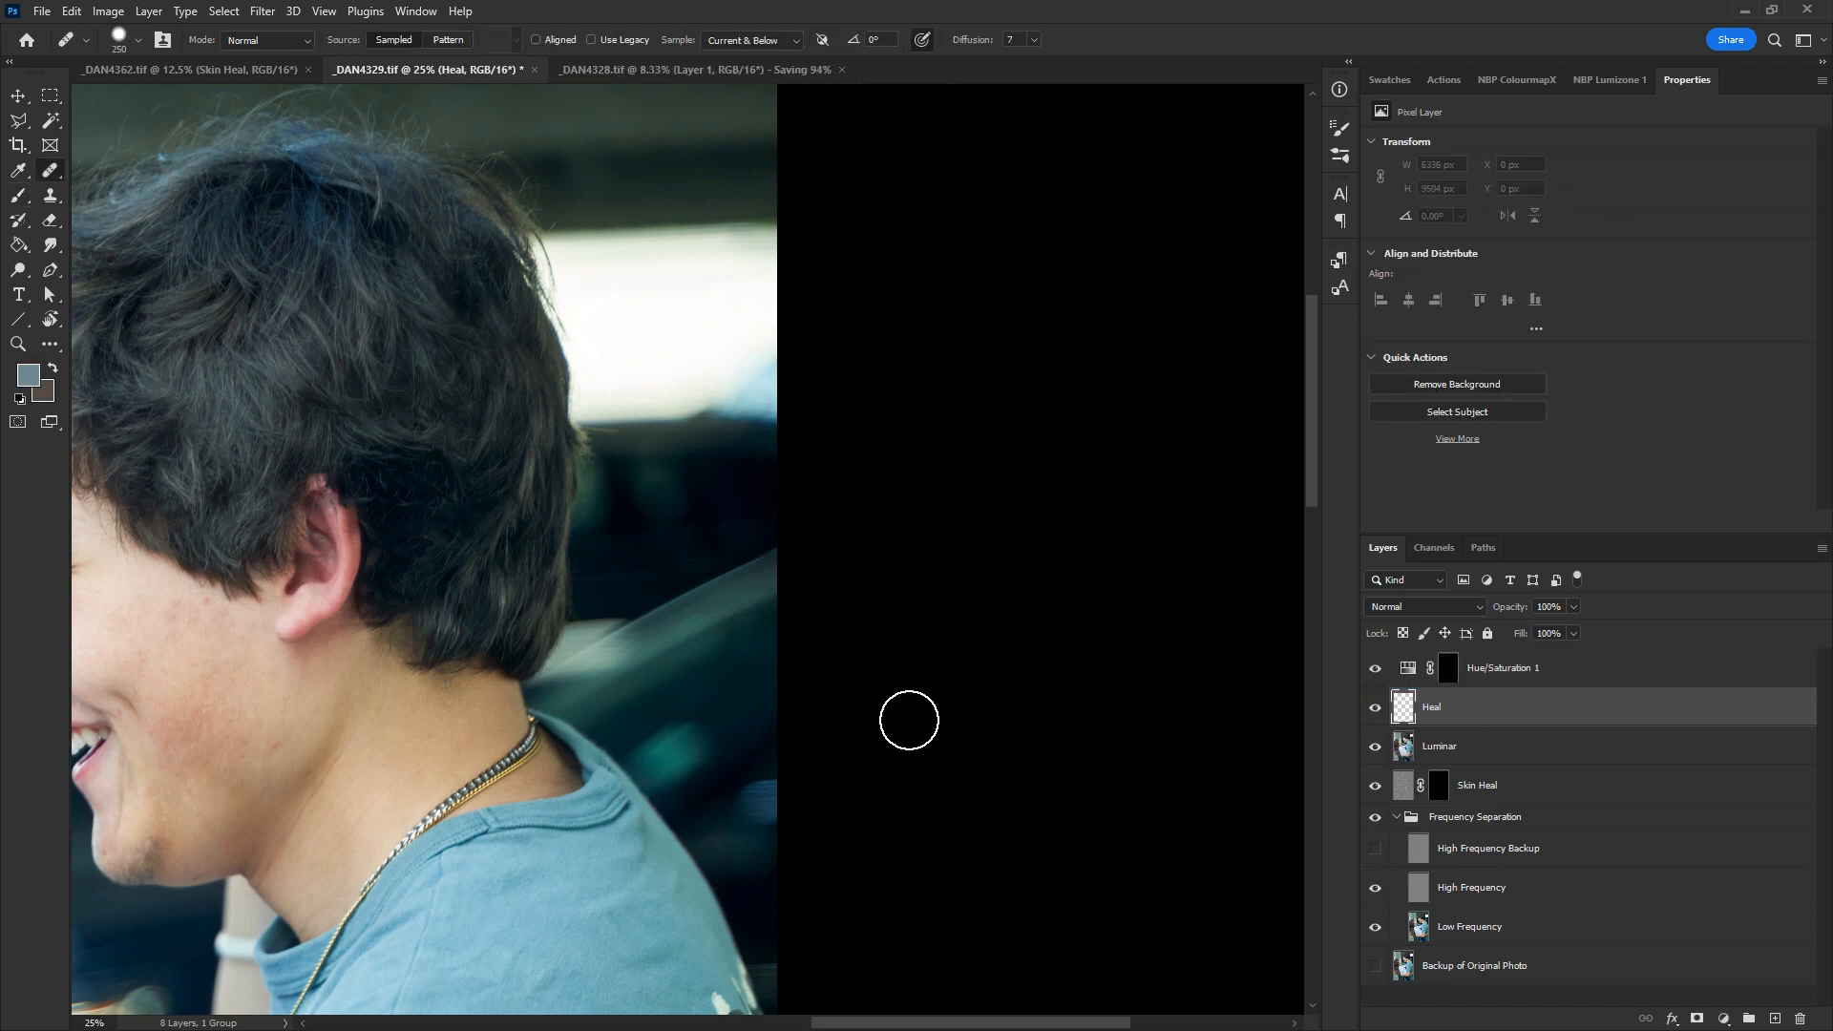
key("bracketleft")
key("bracketleft")
key("bracketleft")
key("bracketleft")
key("bracketleft")
key("bracketleft")
- Rotate the canvas view to -27° and heal along the bright diagonal line behind the man's neck
left_click_drag(678, 853, 886, 793)
key("r")
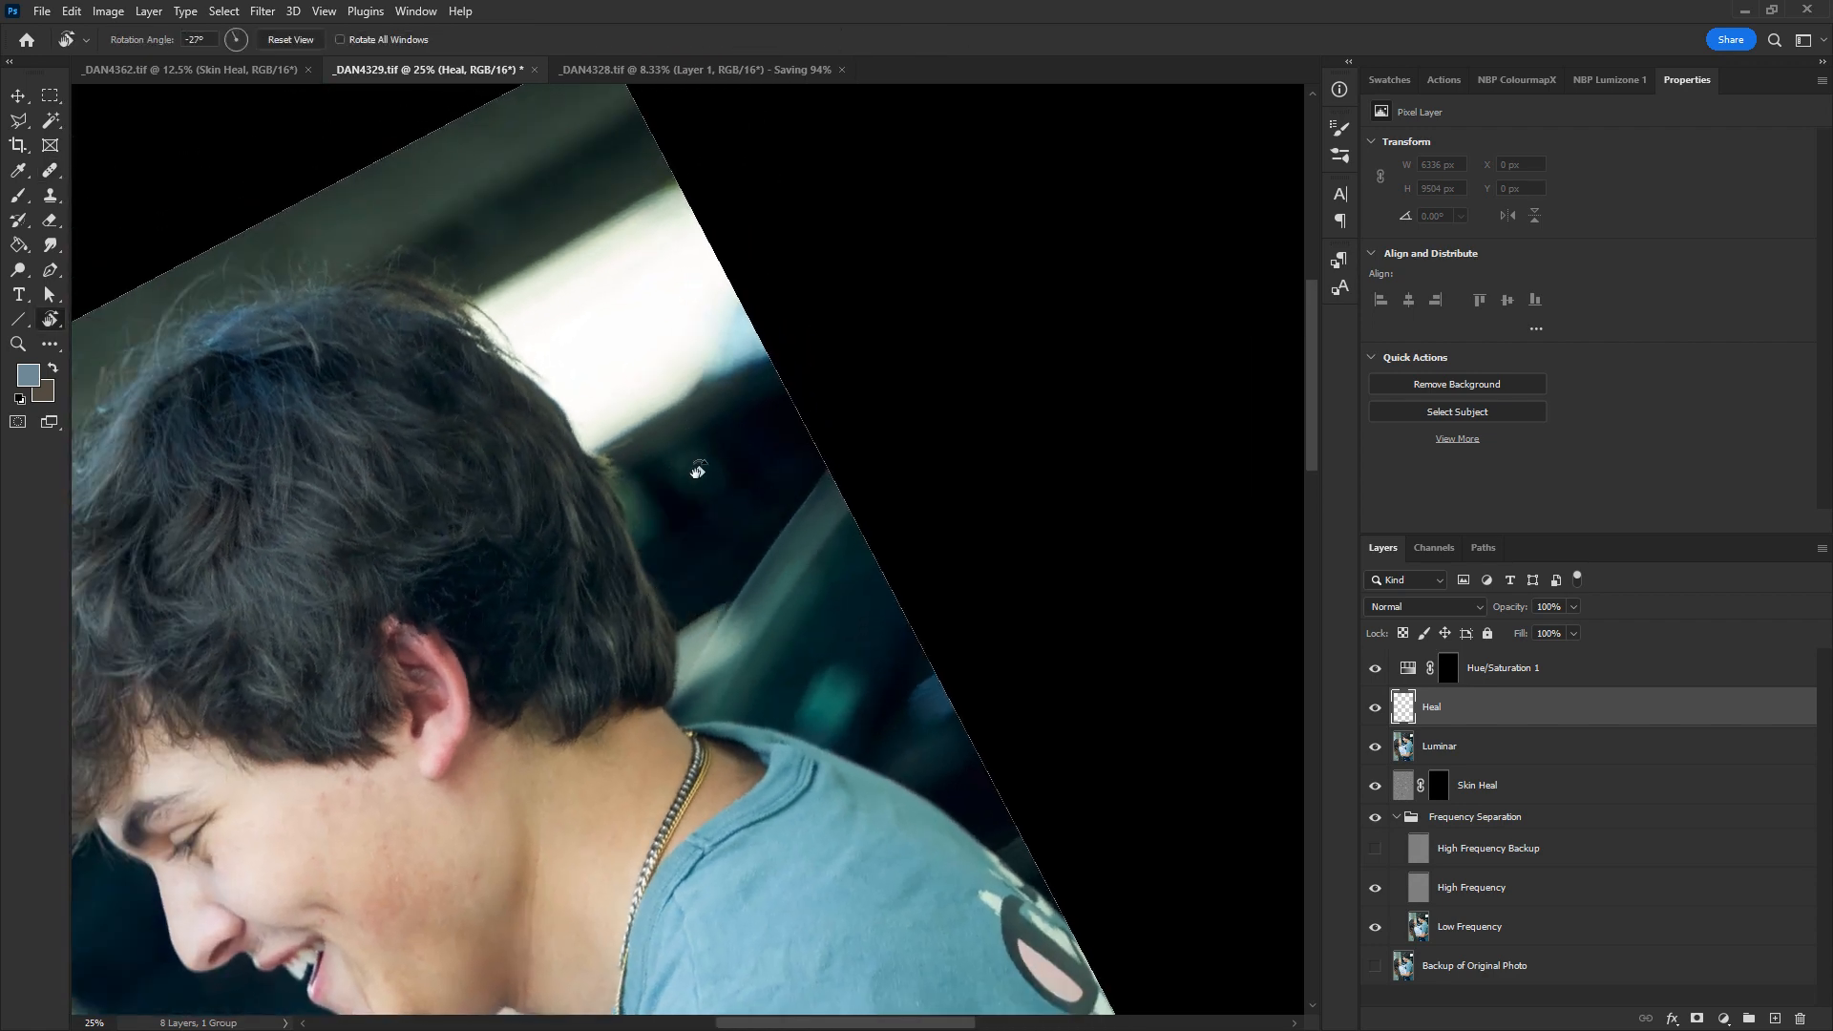
key("j")
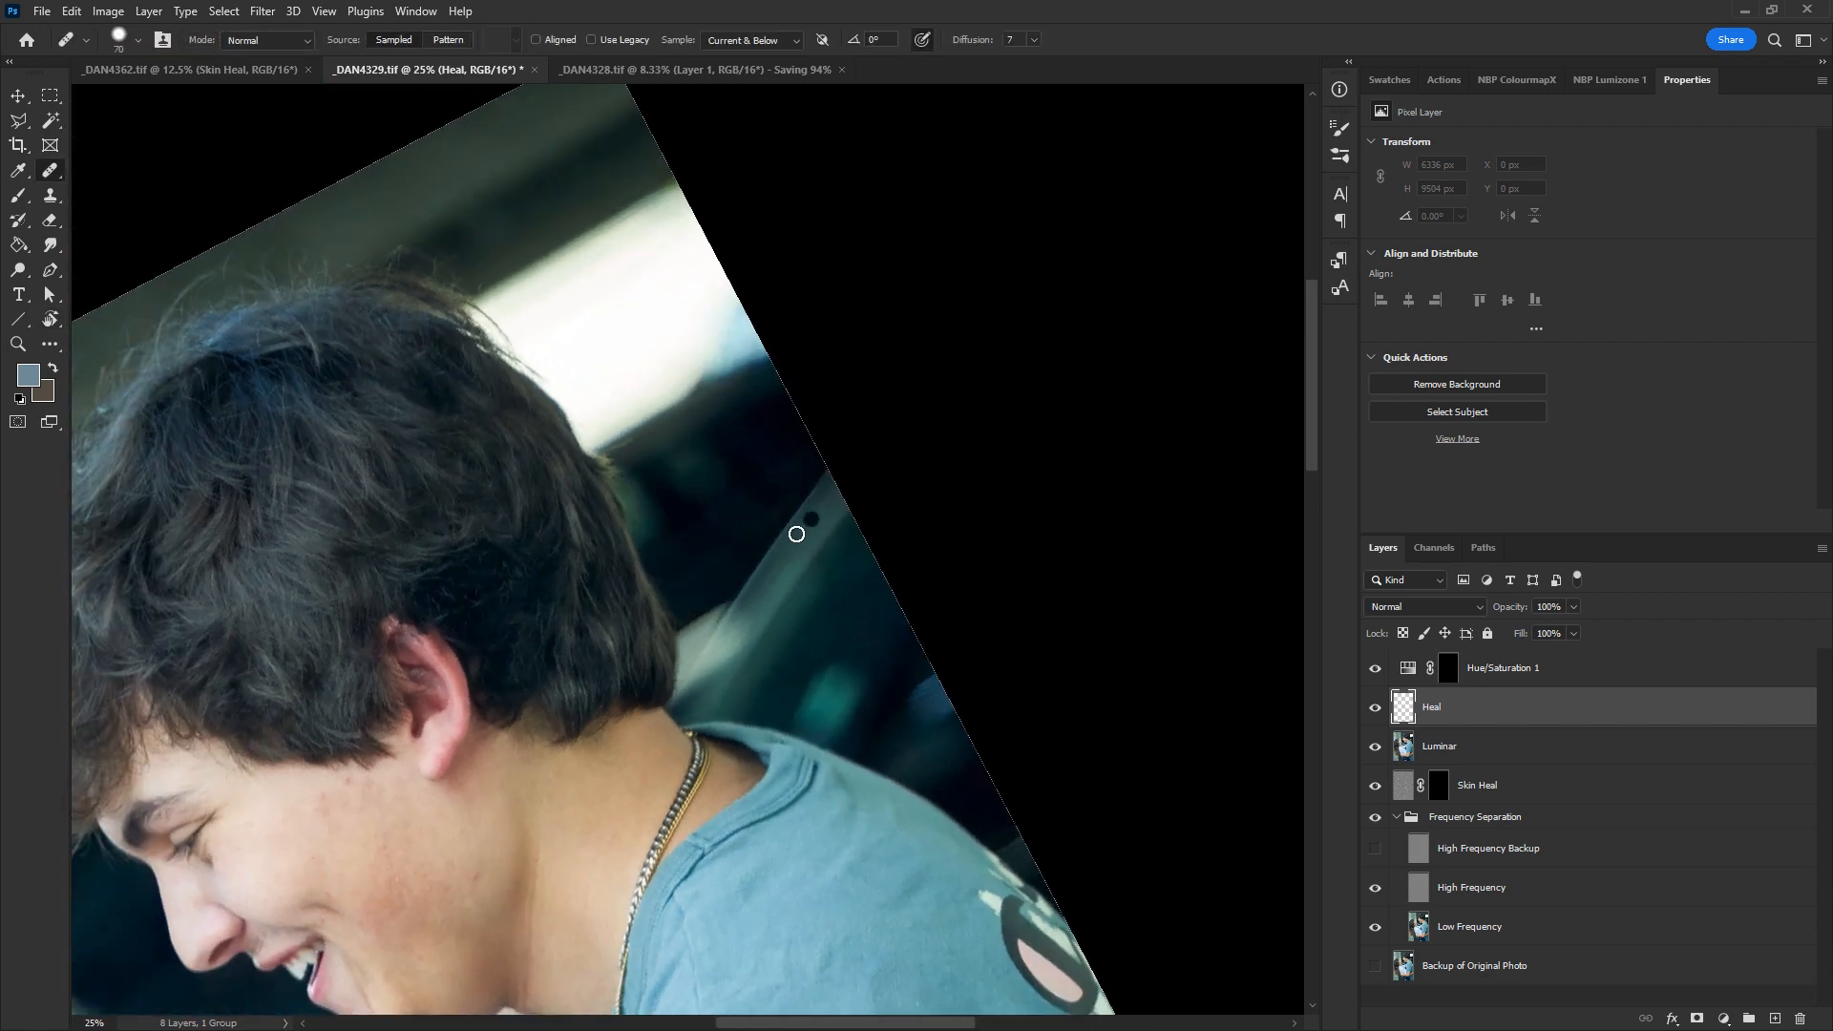
mouse_move(816, 478)
left_mouse_down()
mouse_move(795, 509)
mouse_move(745, 521)
mouse_move(820, 476)
mouse_move(766, 546)
mouse_move(774, 473)
mouse_move(752, 572)
mouse_move(744, 551)
mouse_move(697, 652)
left_mouse_up()
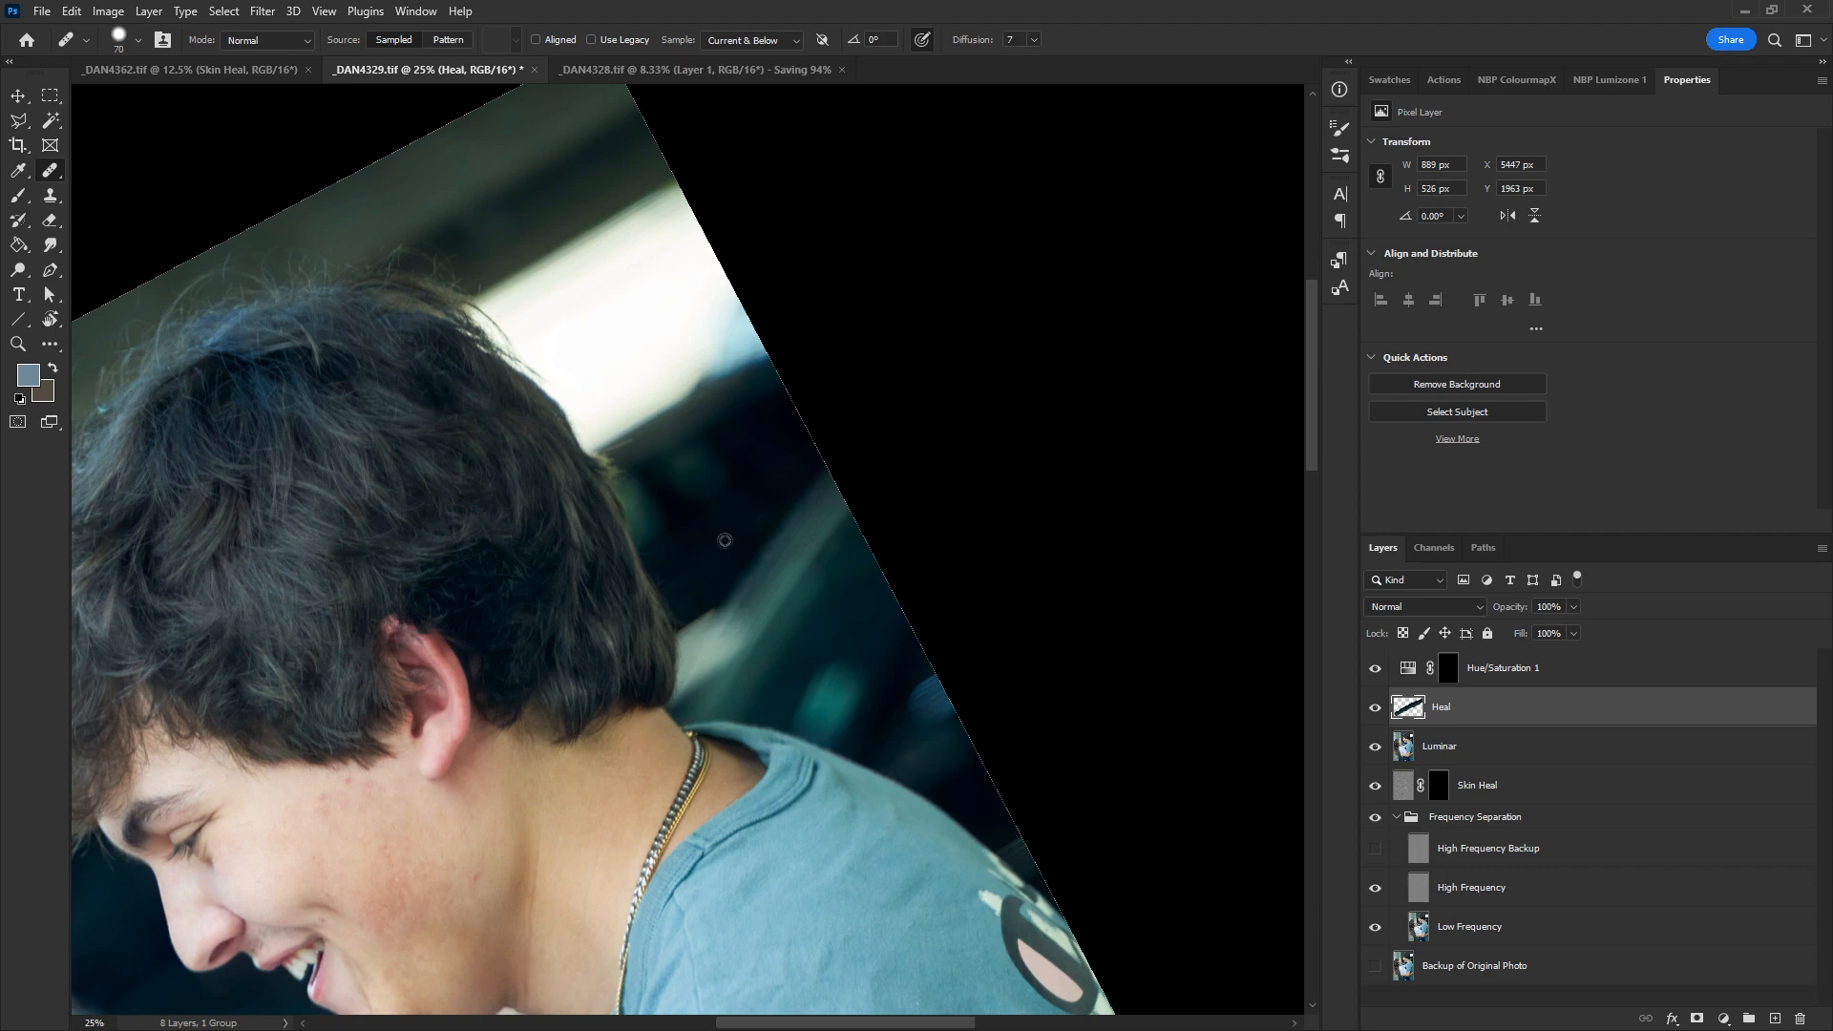
- Heal the rest of the diagonal line near the man's hair with fresh samples and compare with the Heal layer hidden and shown
left_click(704, 627, "alt")
left_click(745, 602, "alt")
left_click_drag(692, 662, 716, 633)
key("ctrl+z")
left_click(750, 592, "alt")
left_click_drag(705, 641, 722, 643)
key("ctrl+0")
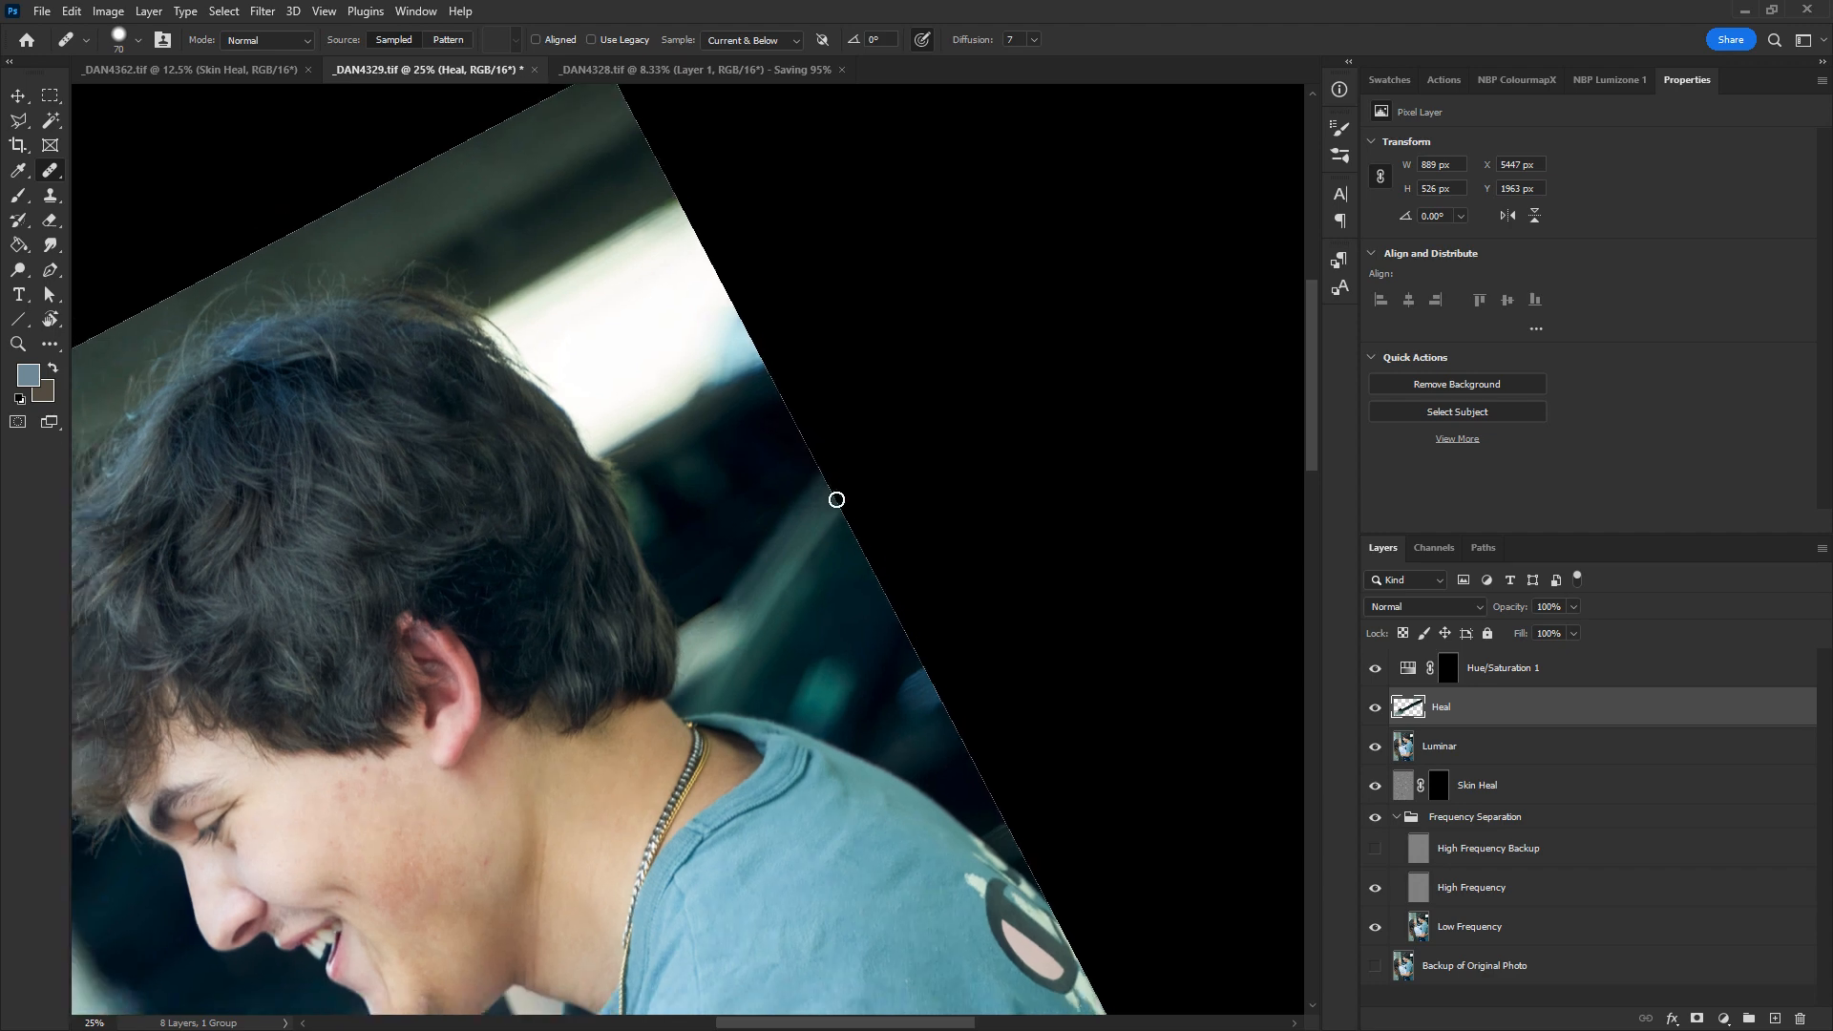
key("ctrl+minus")
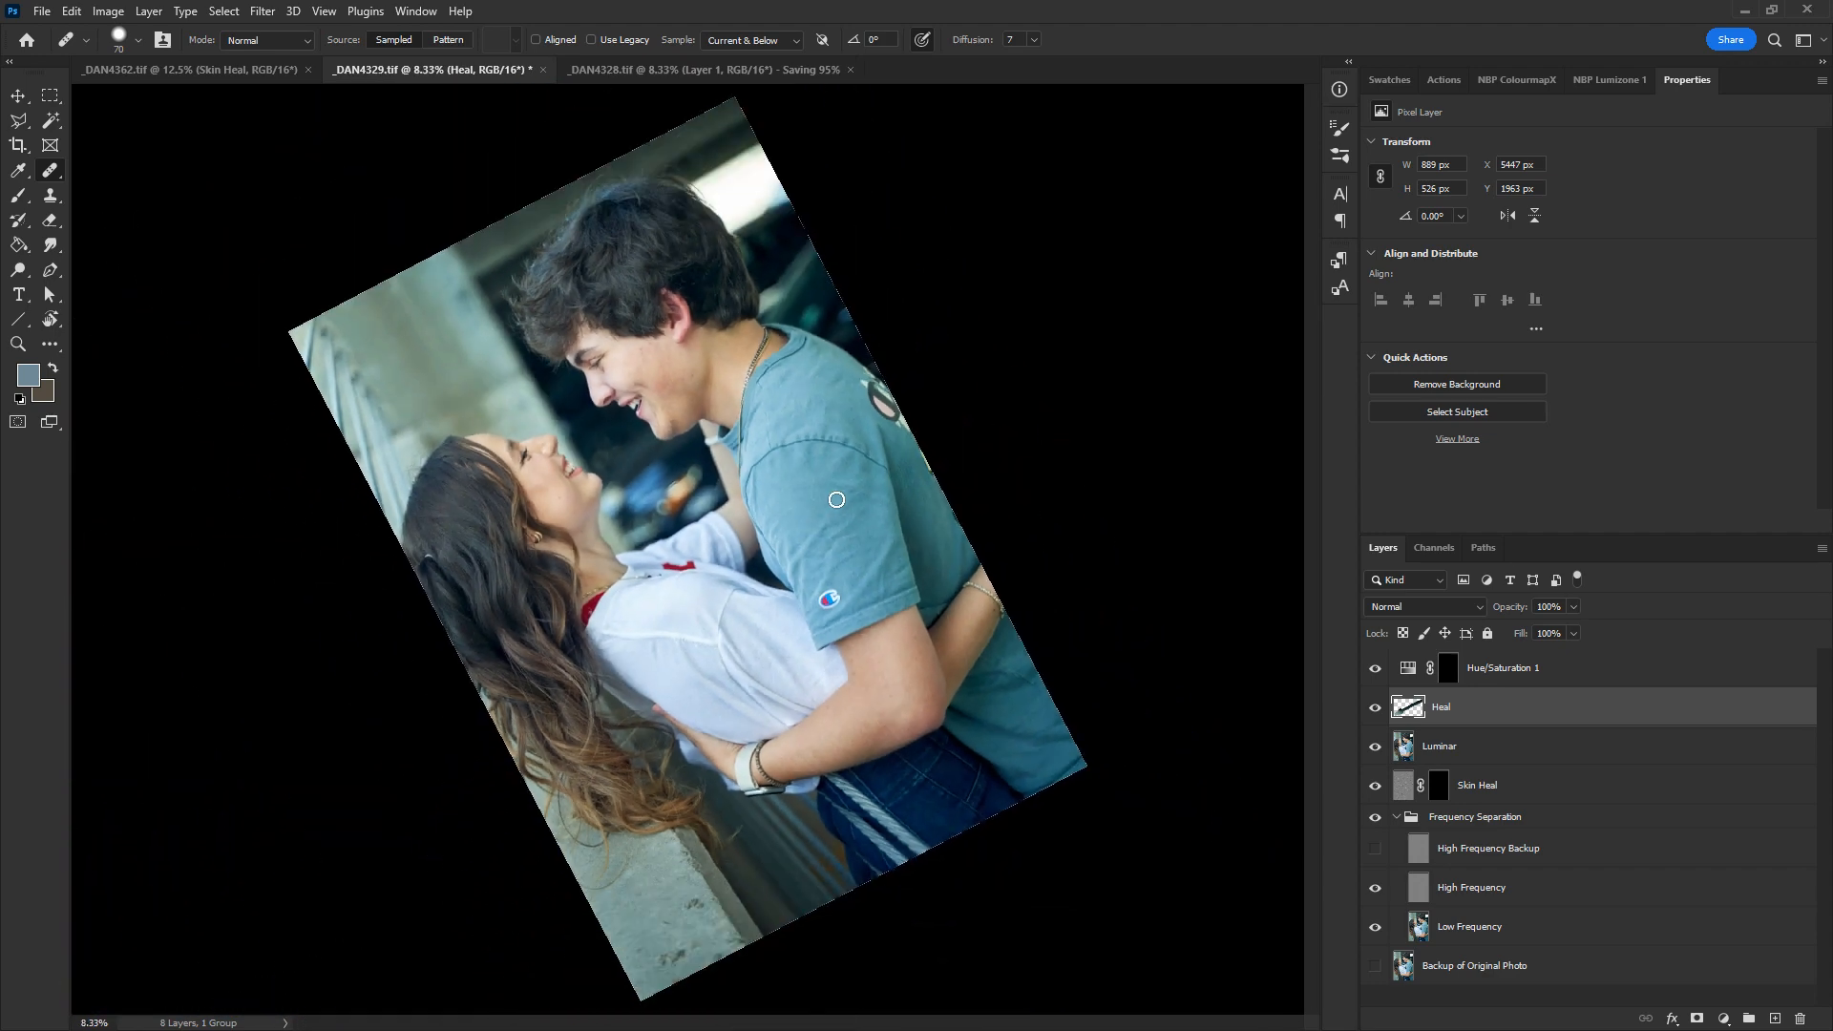
left_click(1375, 711)
left_click(1376, 711)
- Smooth the diagonal streak toward the photo's edge with the Healing Brush, sampling the dark background and the streak itself
key("z")
left_click(797, 264)
left_click(797, 265)
left_click(797, 265)
left_click(797, 265)
left_click(797, 266)
left_click_drag(777, 487, 801, 568)
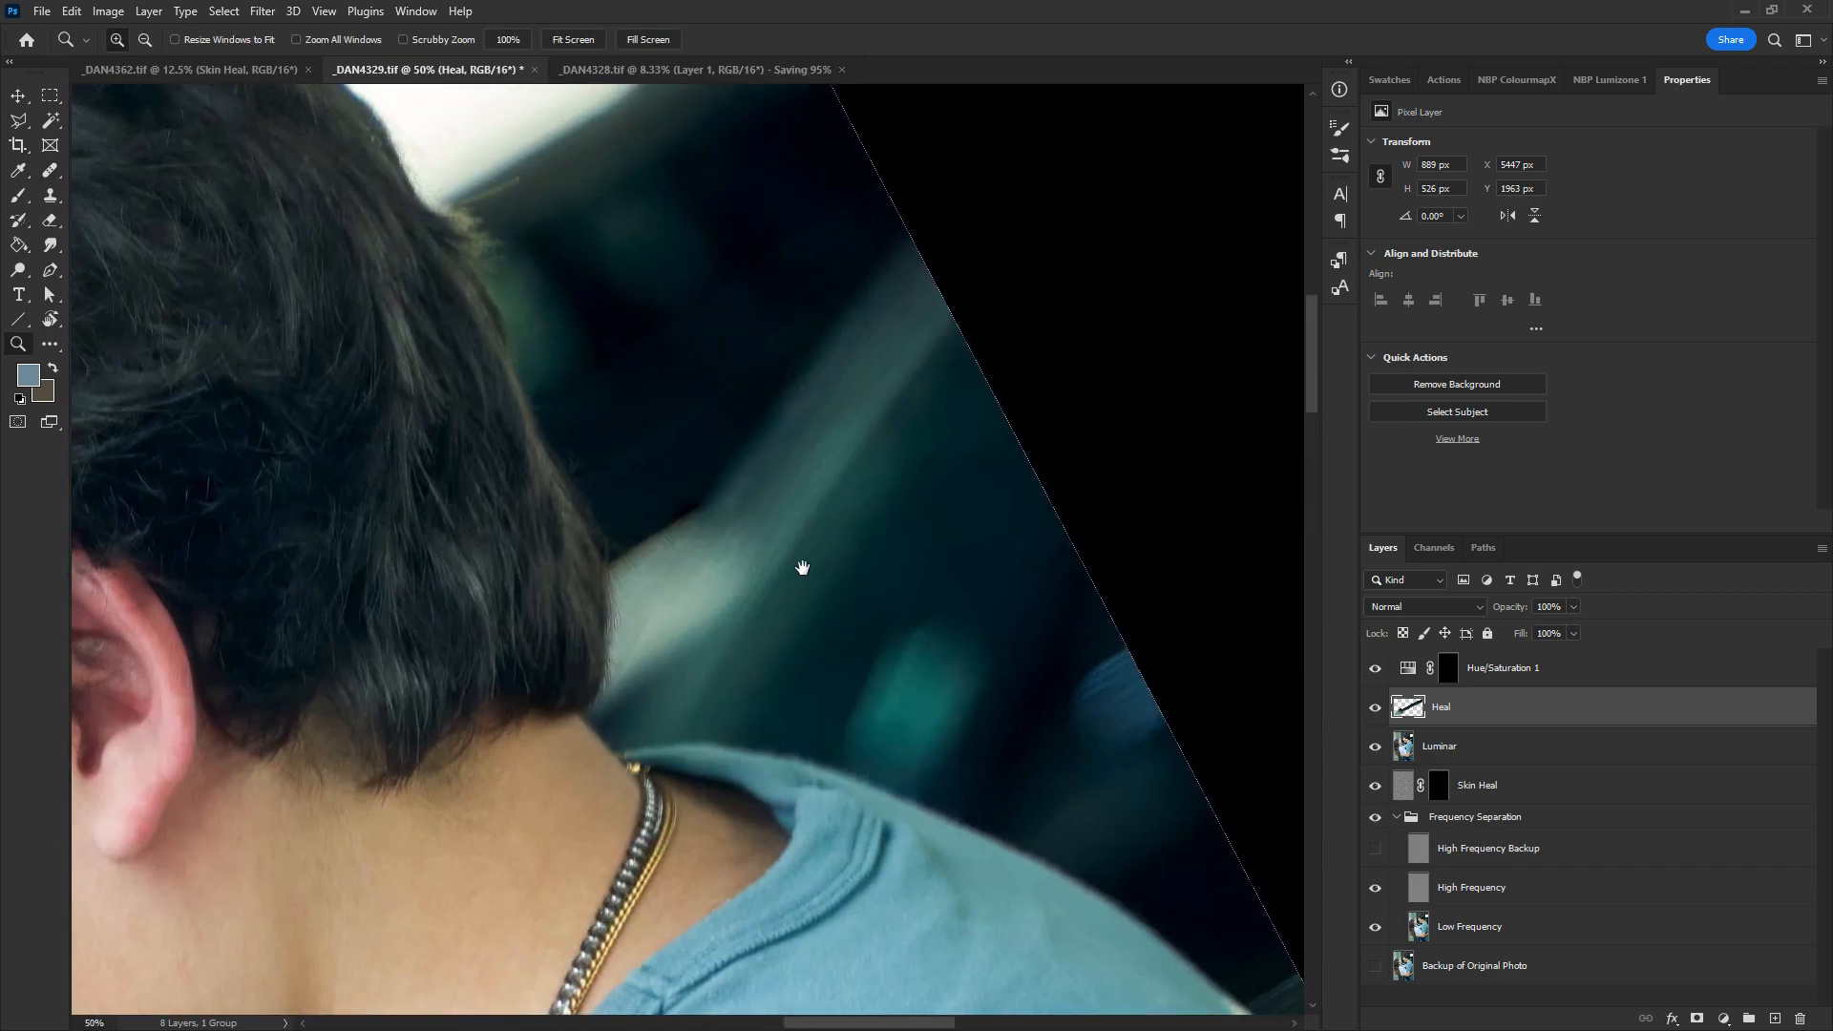
key("j")
left_click(708, 341, "alt")
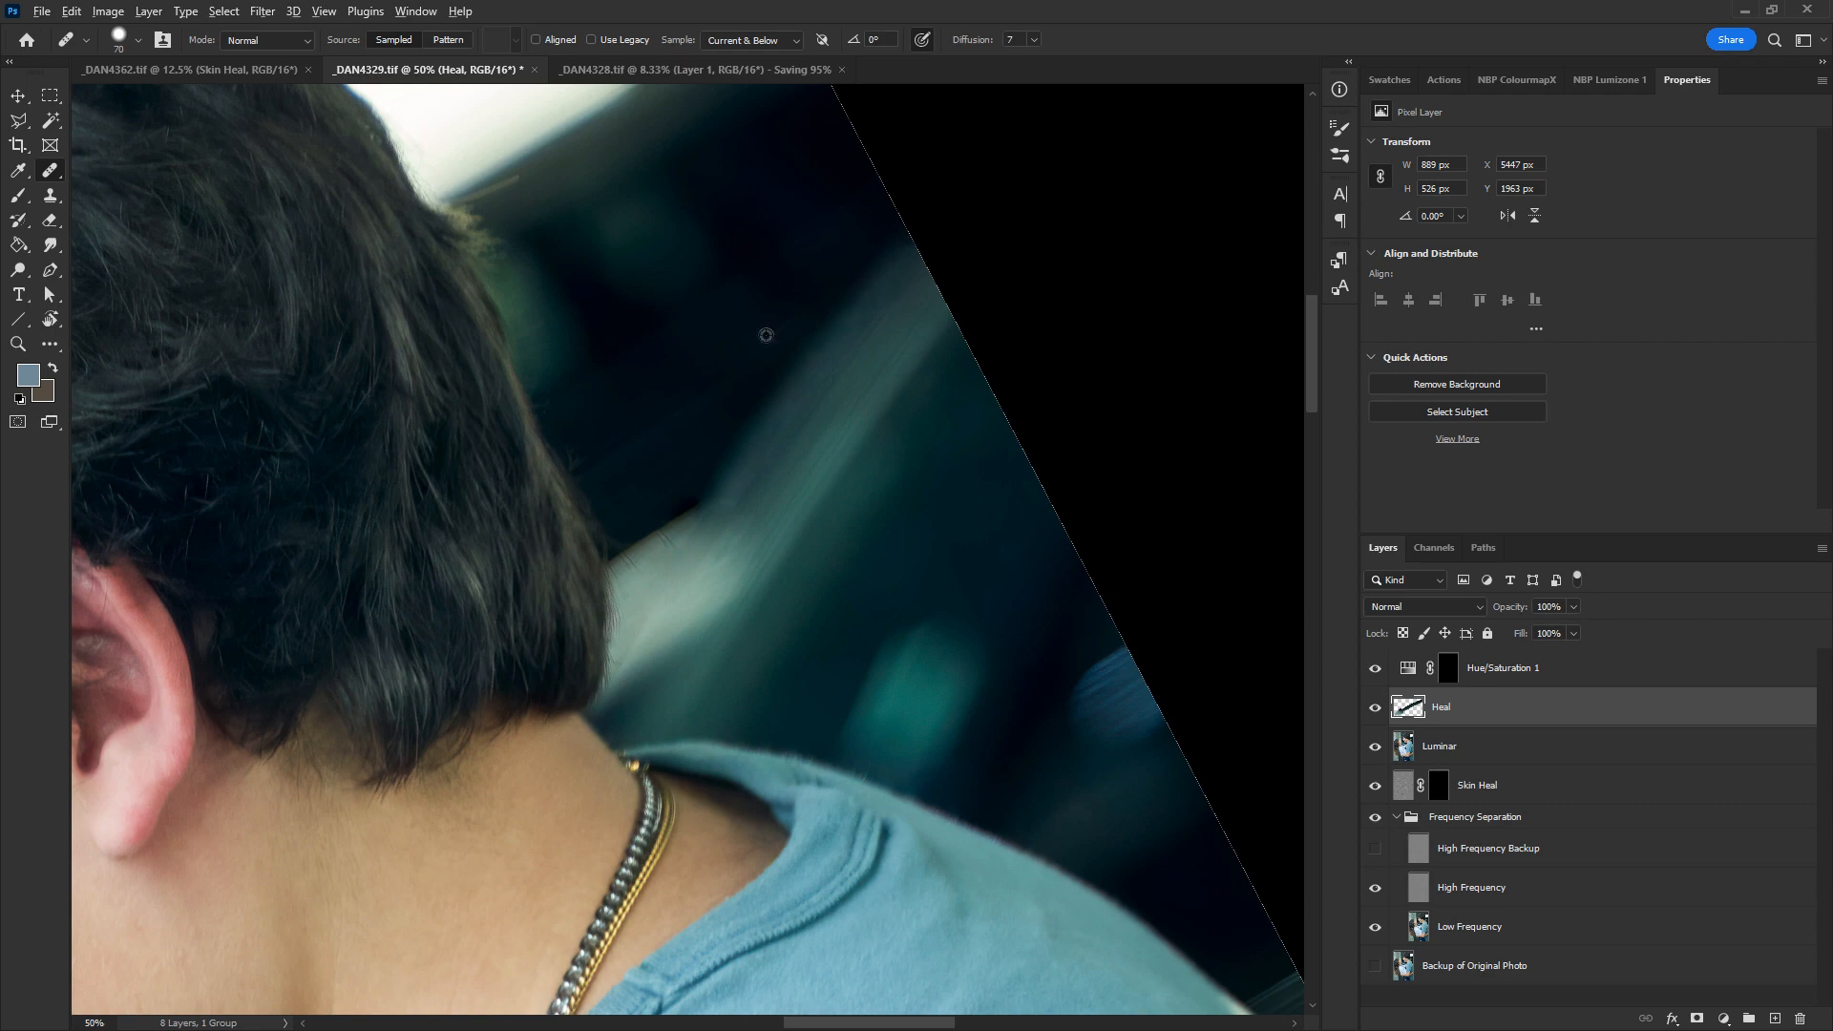
left_click(794, 286, "alt")
left_click(905, 256)
left_click(813, 458, "alt")
left_click_drag(858, 357, 916, 272)
- Compare the whole photo with the Heal layer hidden and shown, and reset the canvas view rotation
key("ctrl+0")
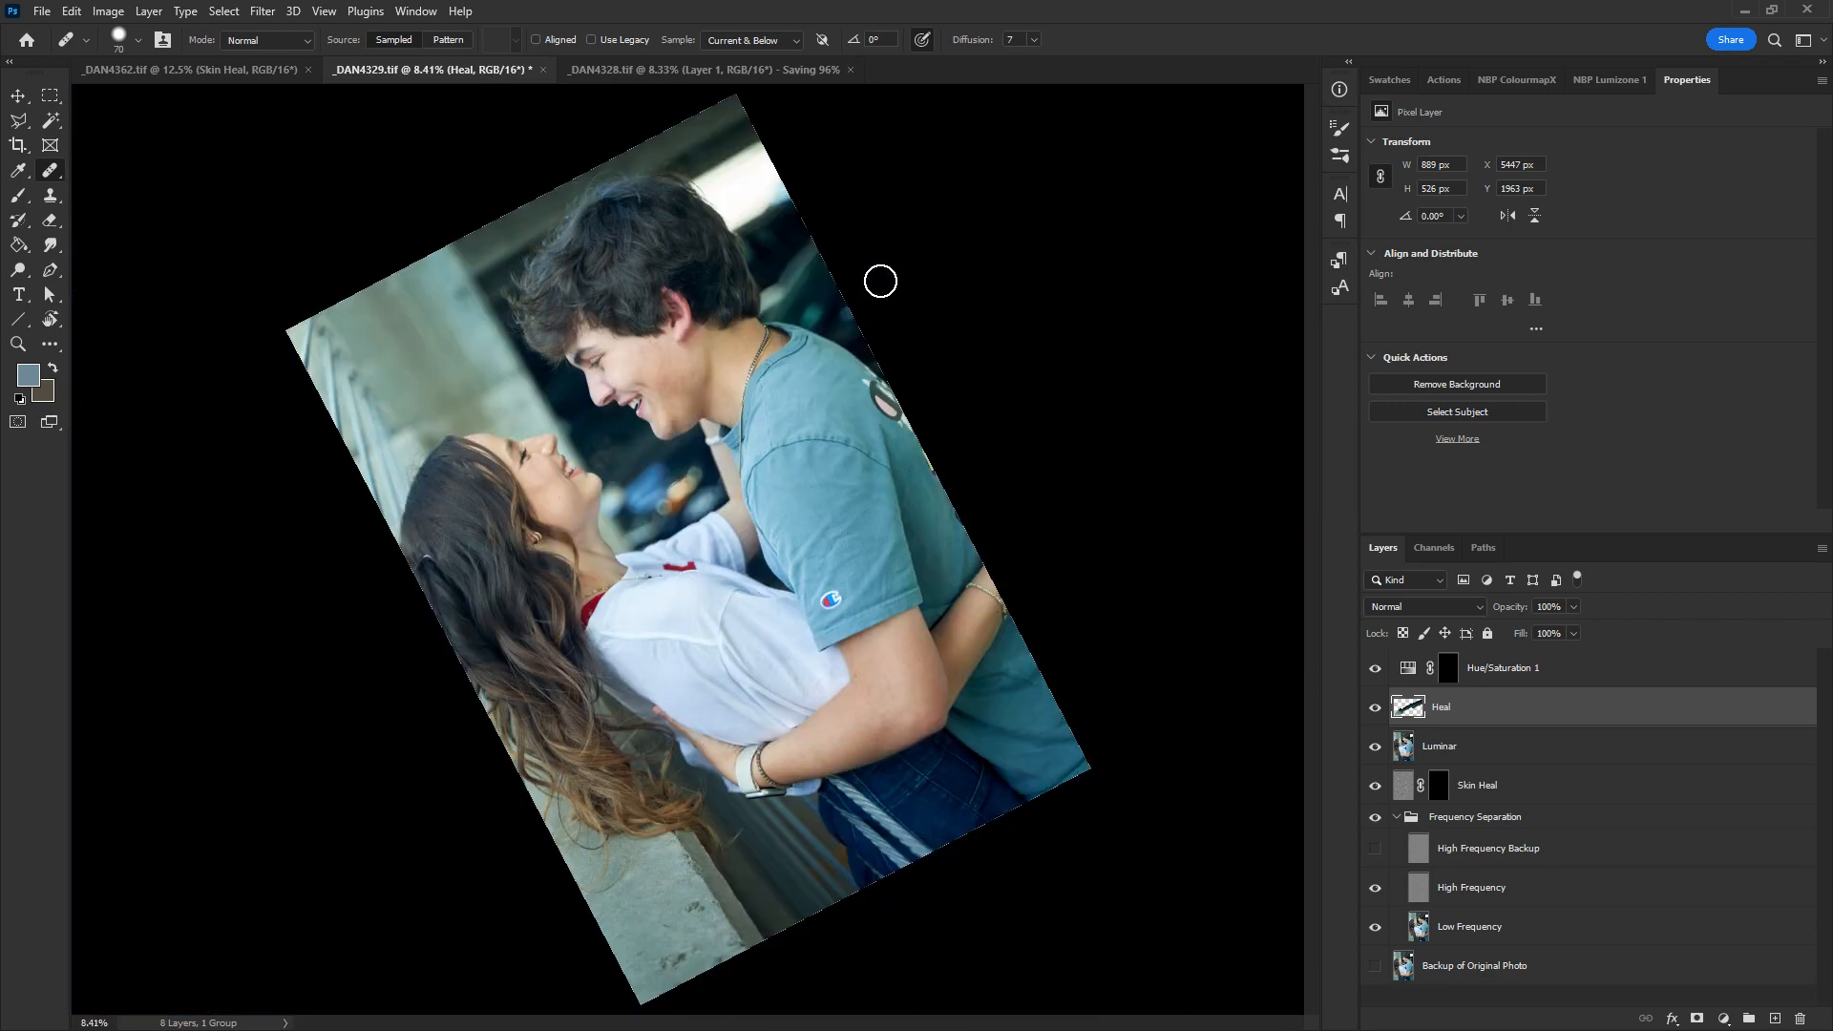
left_click(1375, 709)
left_click(1374, 709)
key("r")
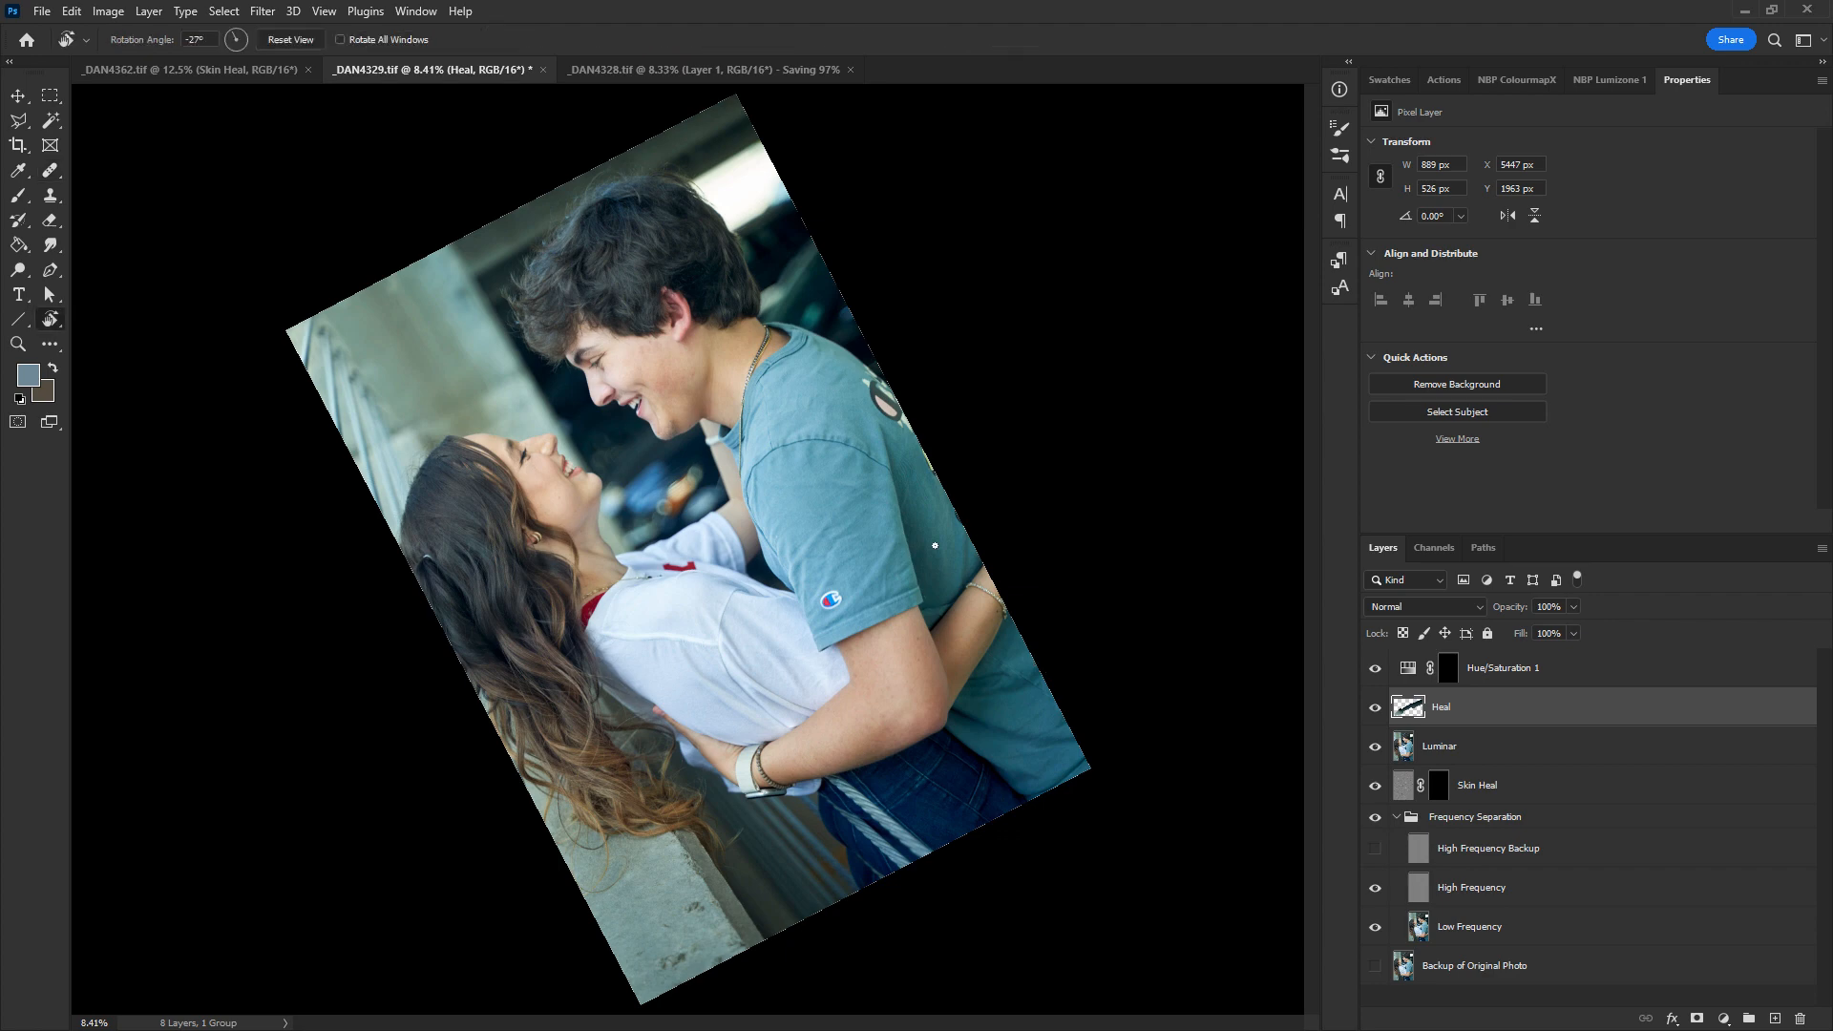
left_click(288, 40)
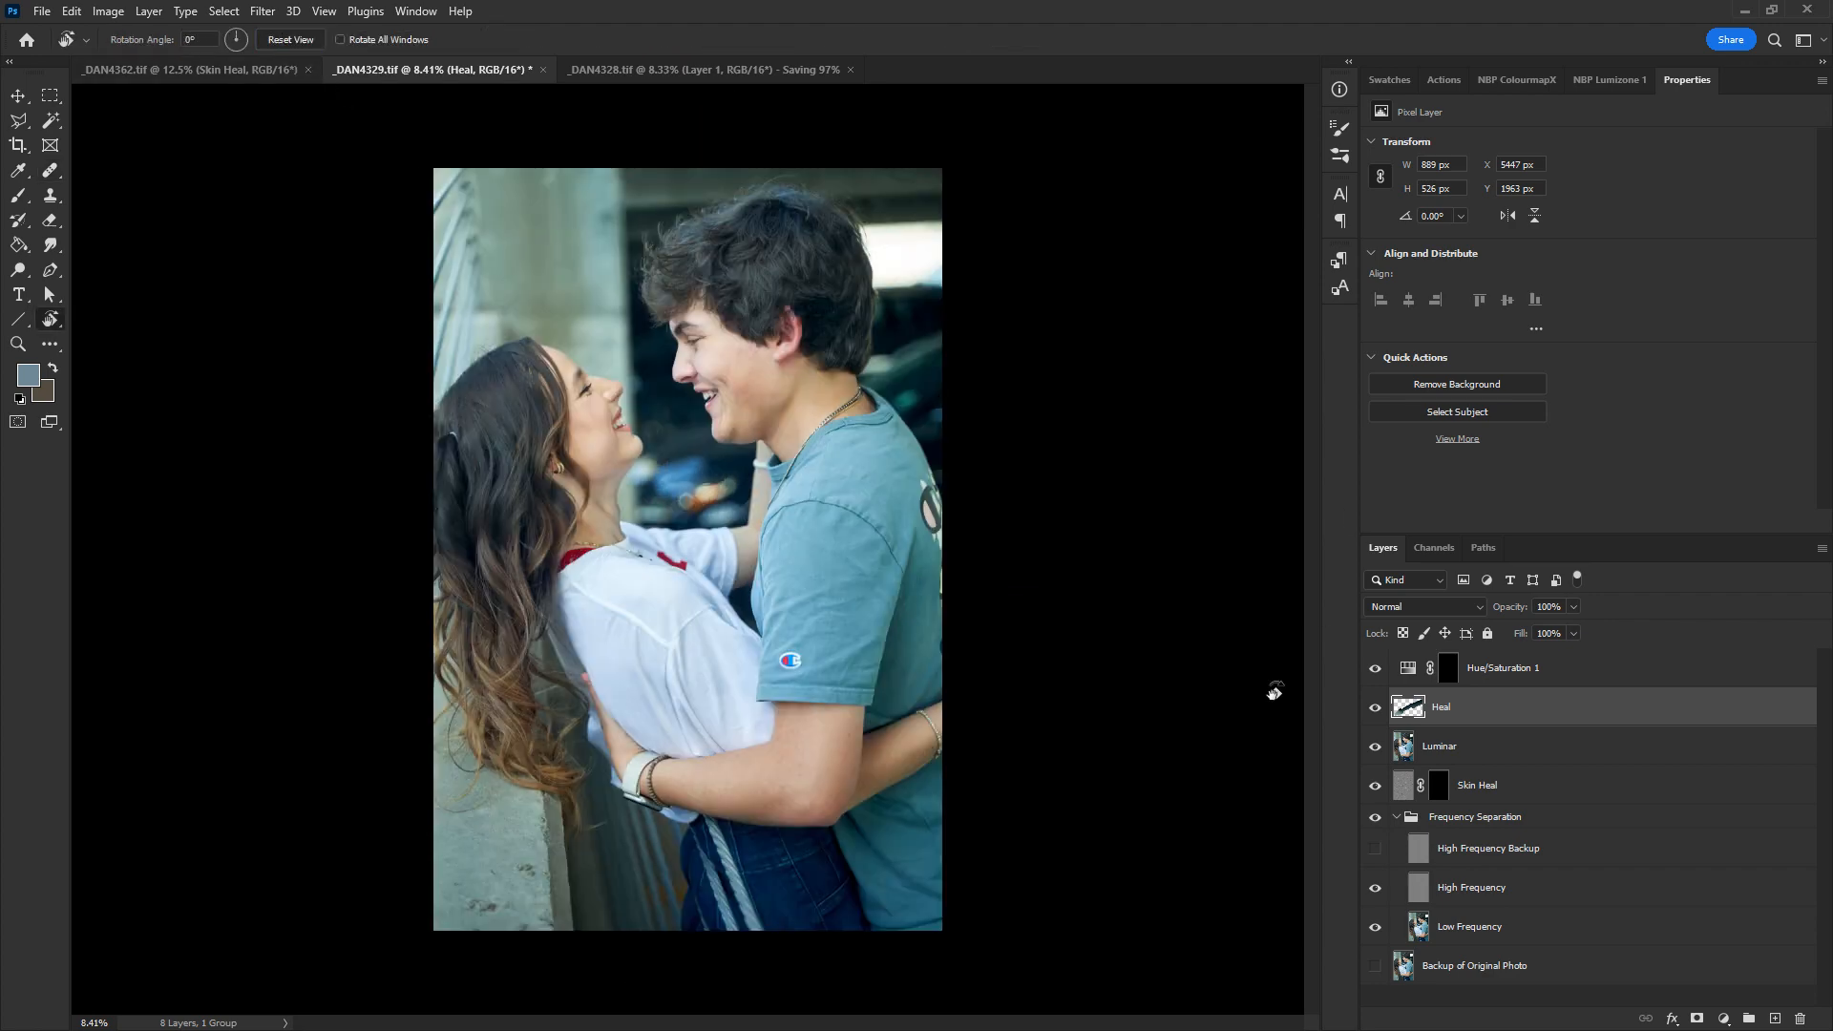
- Heal the stains and spots on the concrete ledge below the woman's hair with the Healing Brush at size 200
key("j")
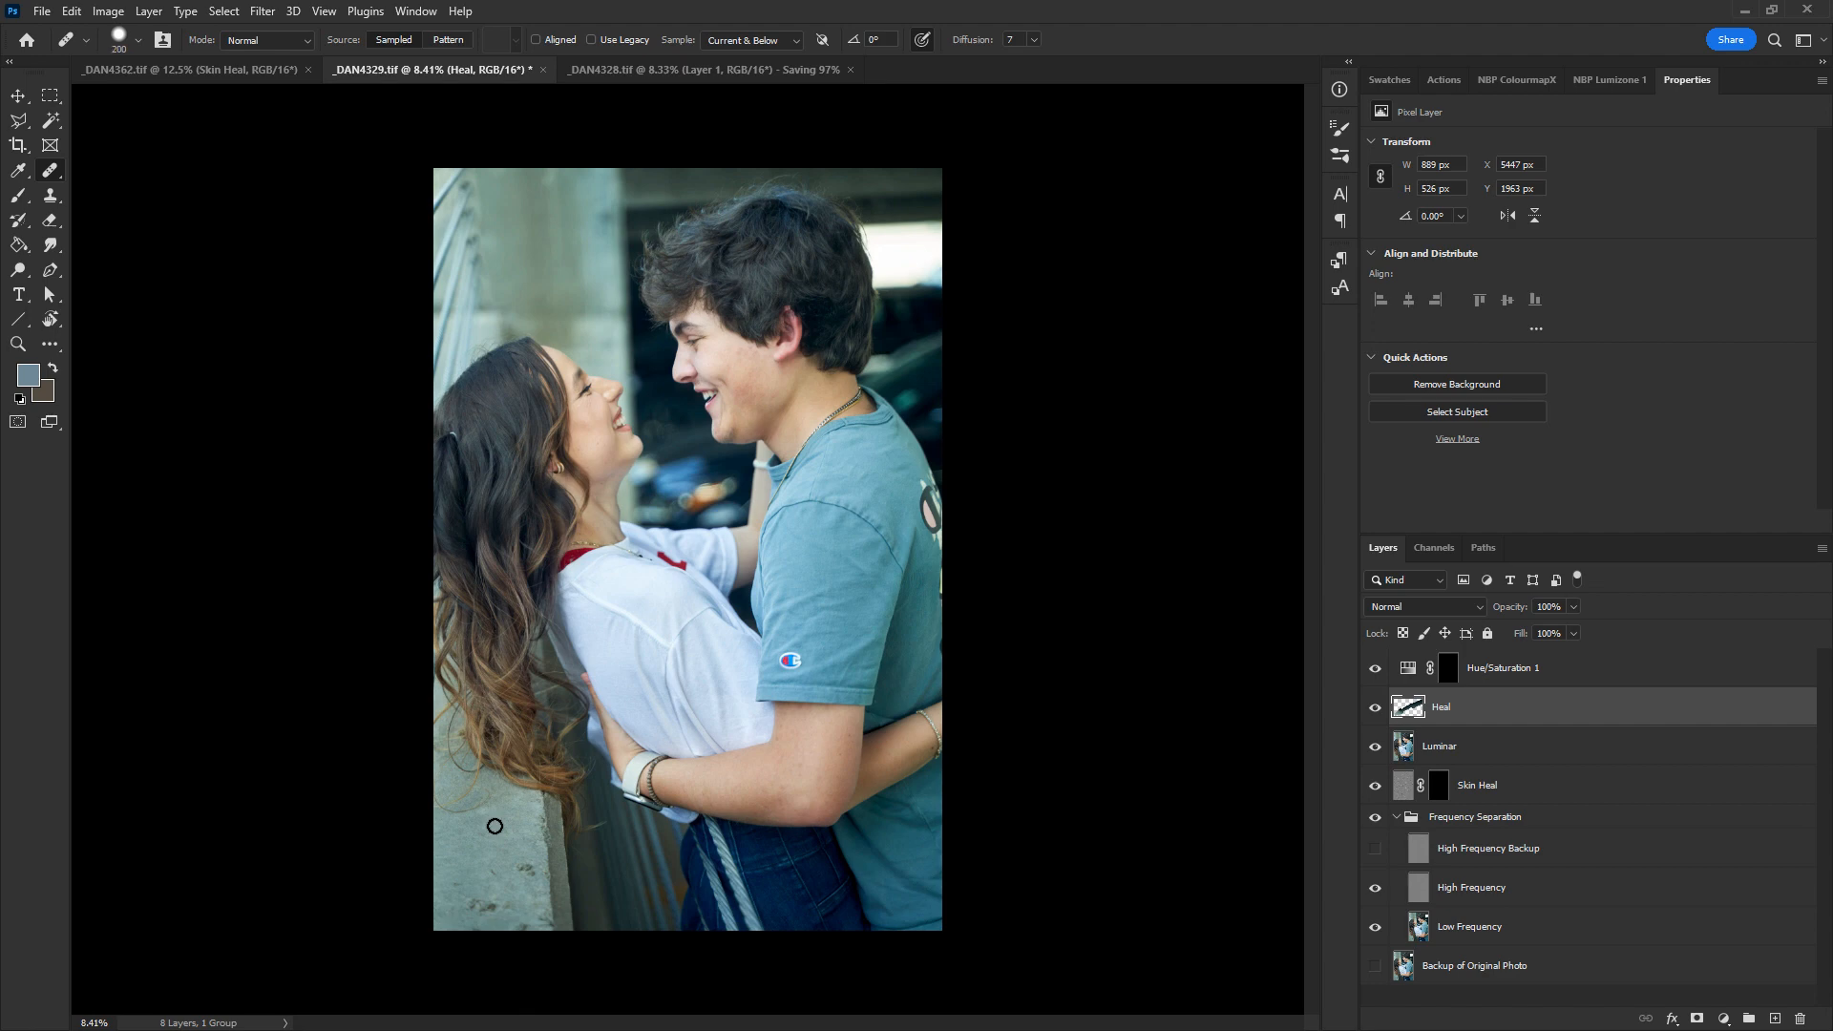
key("bracketright")
mouse_move(492, 833)
left_mouse_down()
mouse_move(530, 872)
mouse_move(506, 835)
mouse_move(520, 868)
mouse_move(473, 904)
mouse_move(496, 904)
mouse_move(462, 884)
left_mouse_up()
left_click(518, 863)
left_click(501, 845, "alt")
left_click(494, 877)
left_click(493, 845, "alt")
left_click(508, 868, "alt")
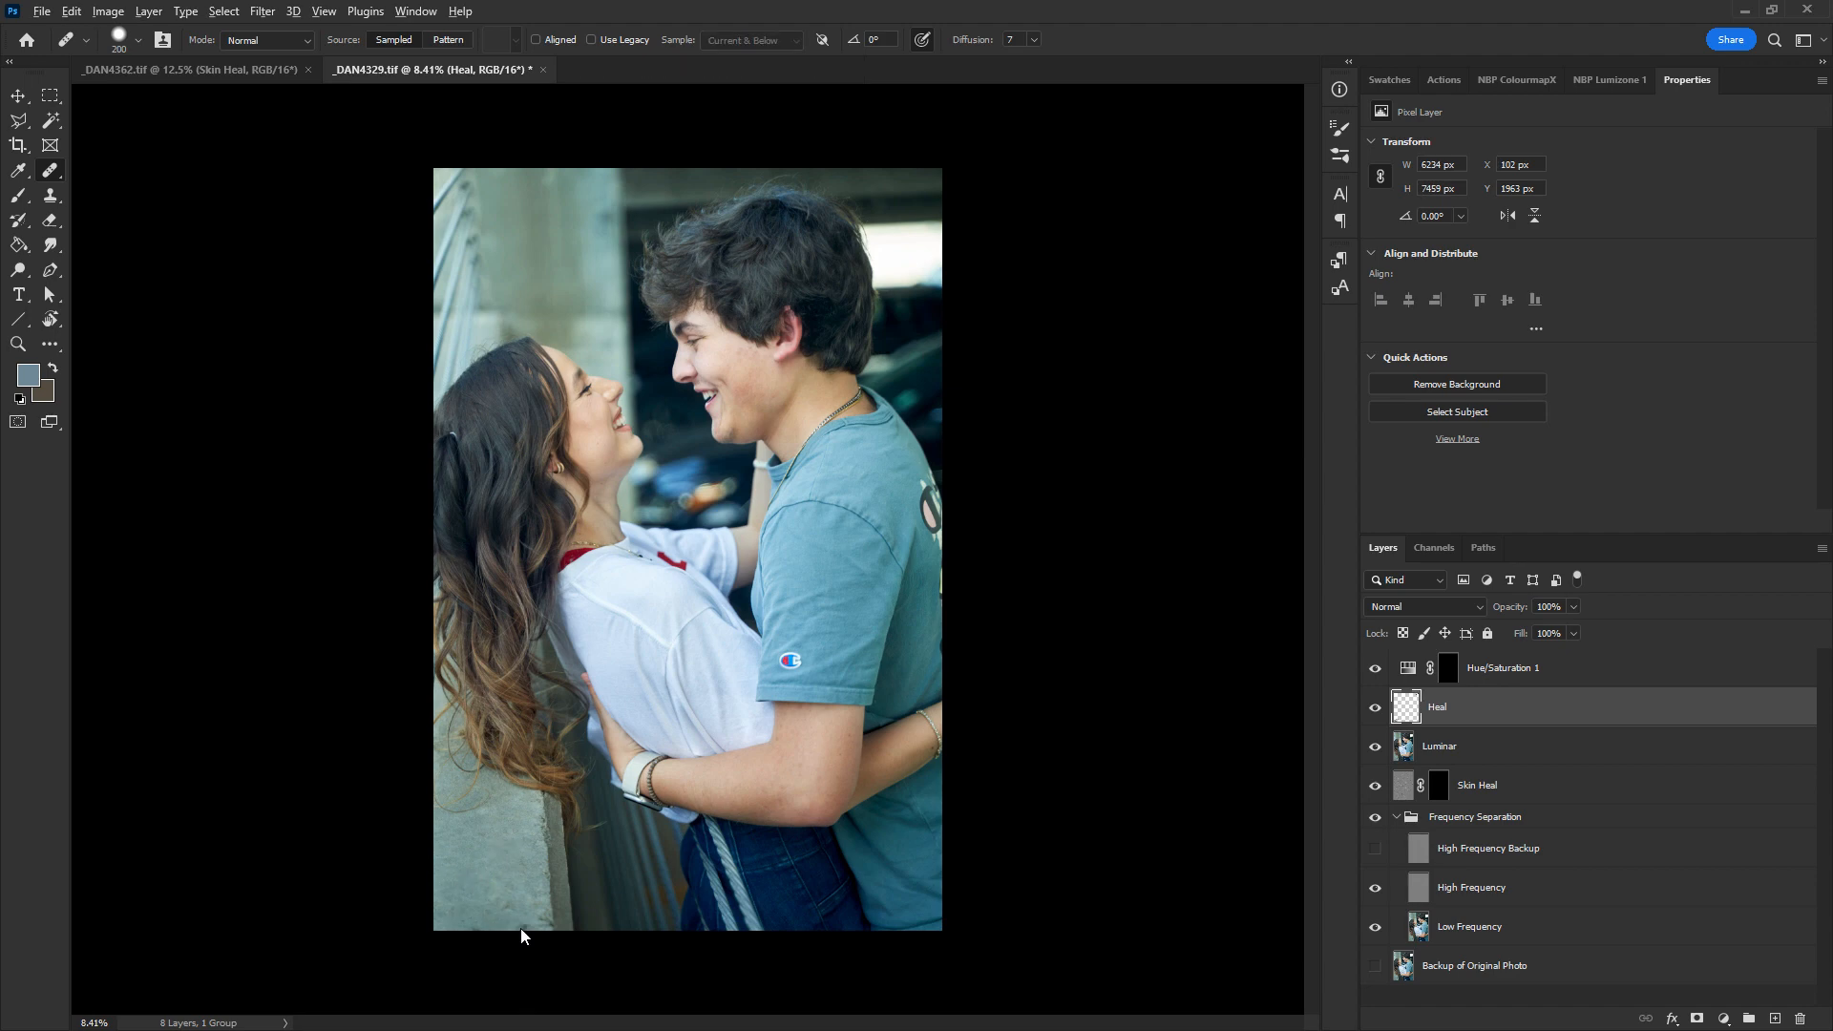
- Heal the remaining marks along the bottom edge of the concrete ledge and close _DAN4329.tif with its changes saved
left_click_drag(522, 937, 542, 922)
left_click(507, 895, "alt")
left_click(518, 913)
left_click(518, 867, "alt")
left_click(513, 863, "alt")
left_click(531, 906)
left_click(548, 867, "alt")
left_click(548, 928)
left_click(500, 874, "alt")
left_click(495, 914)
key("ctrl+w")
left_click(816, 391)
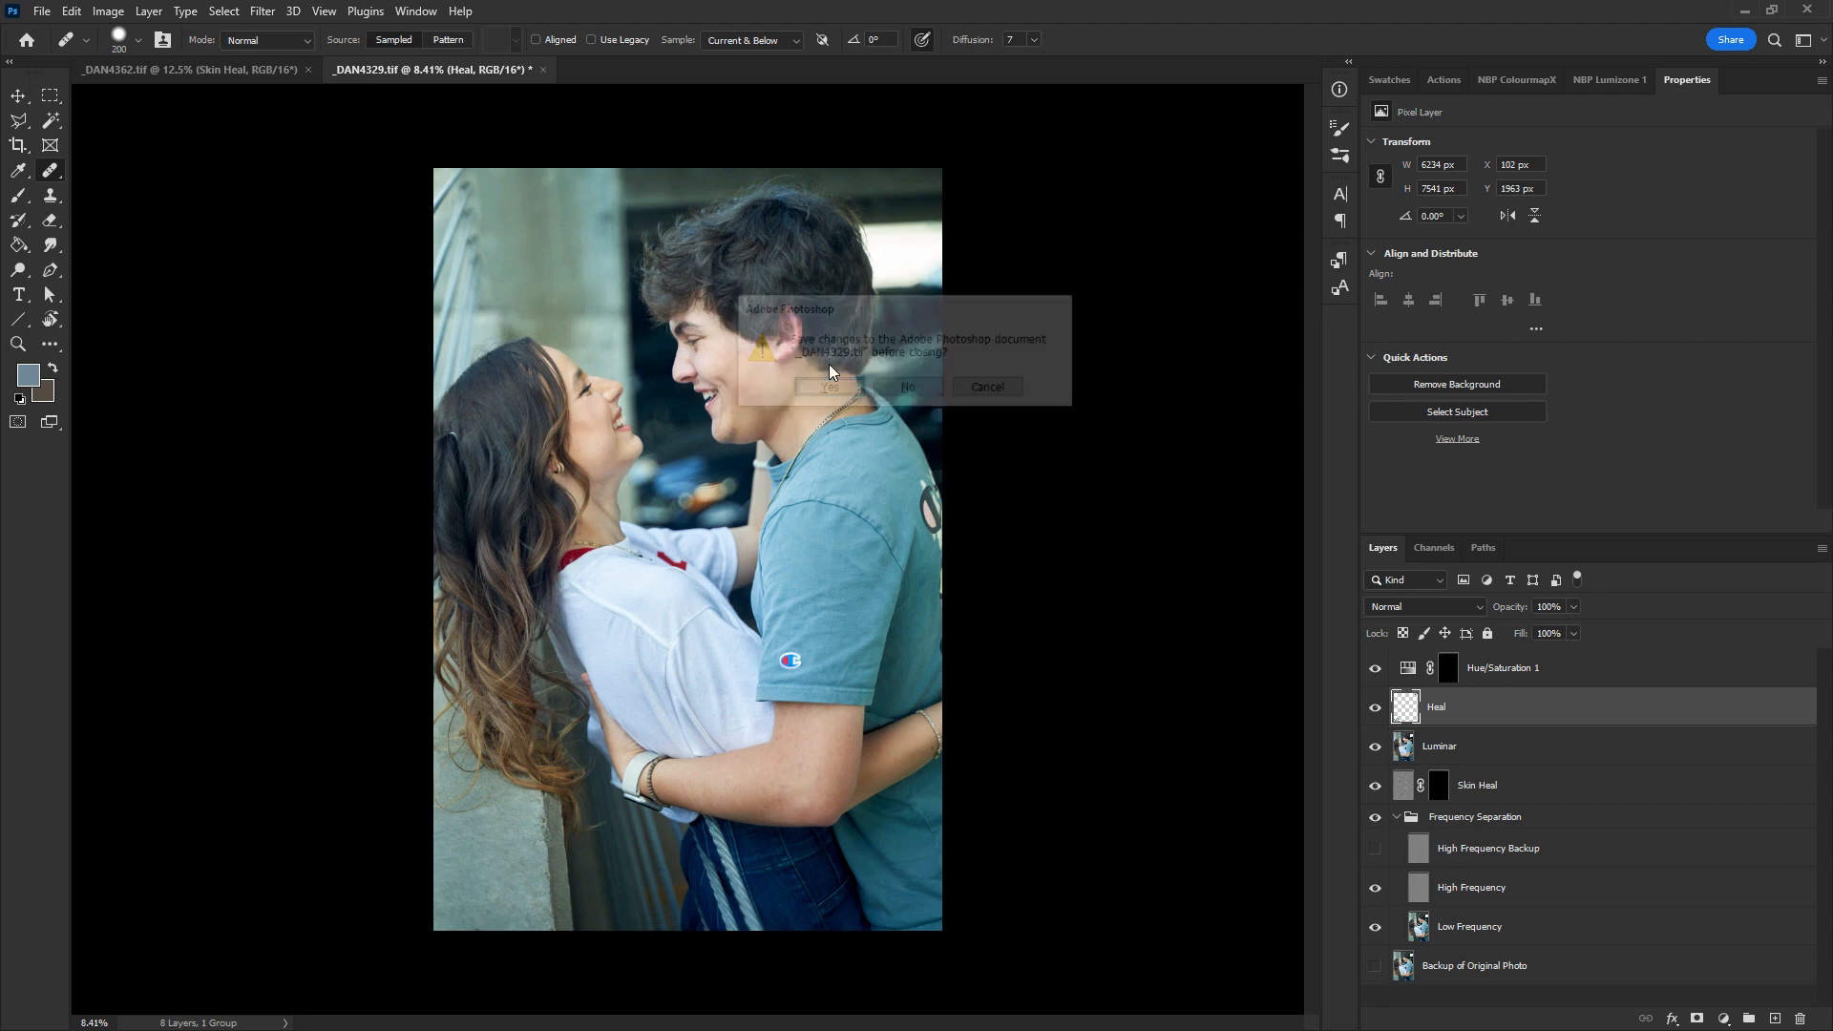
- Switch to _DAN4362.tif, collapse the Frequency Separation group and select the Heal layer
left_click(215, 73)
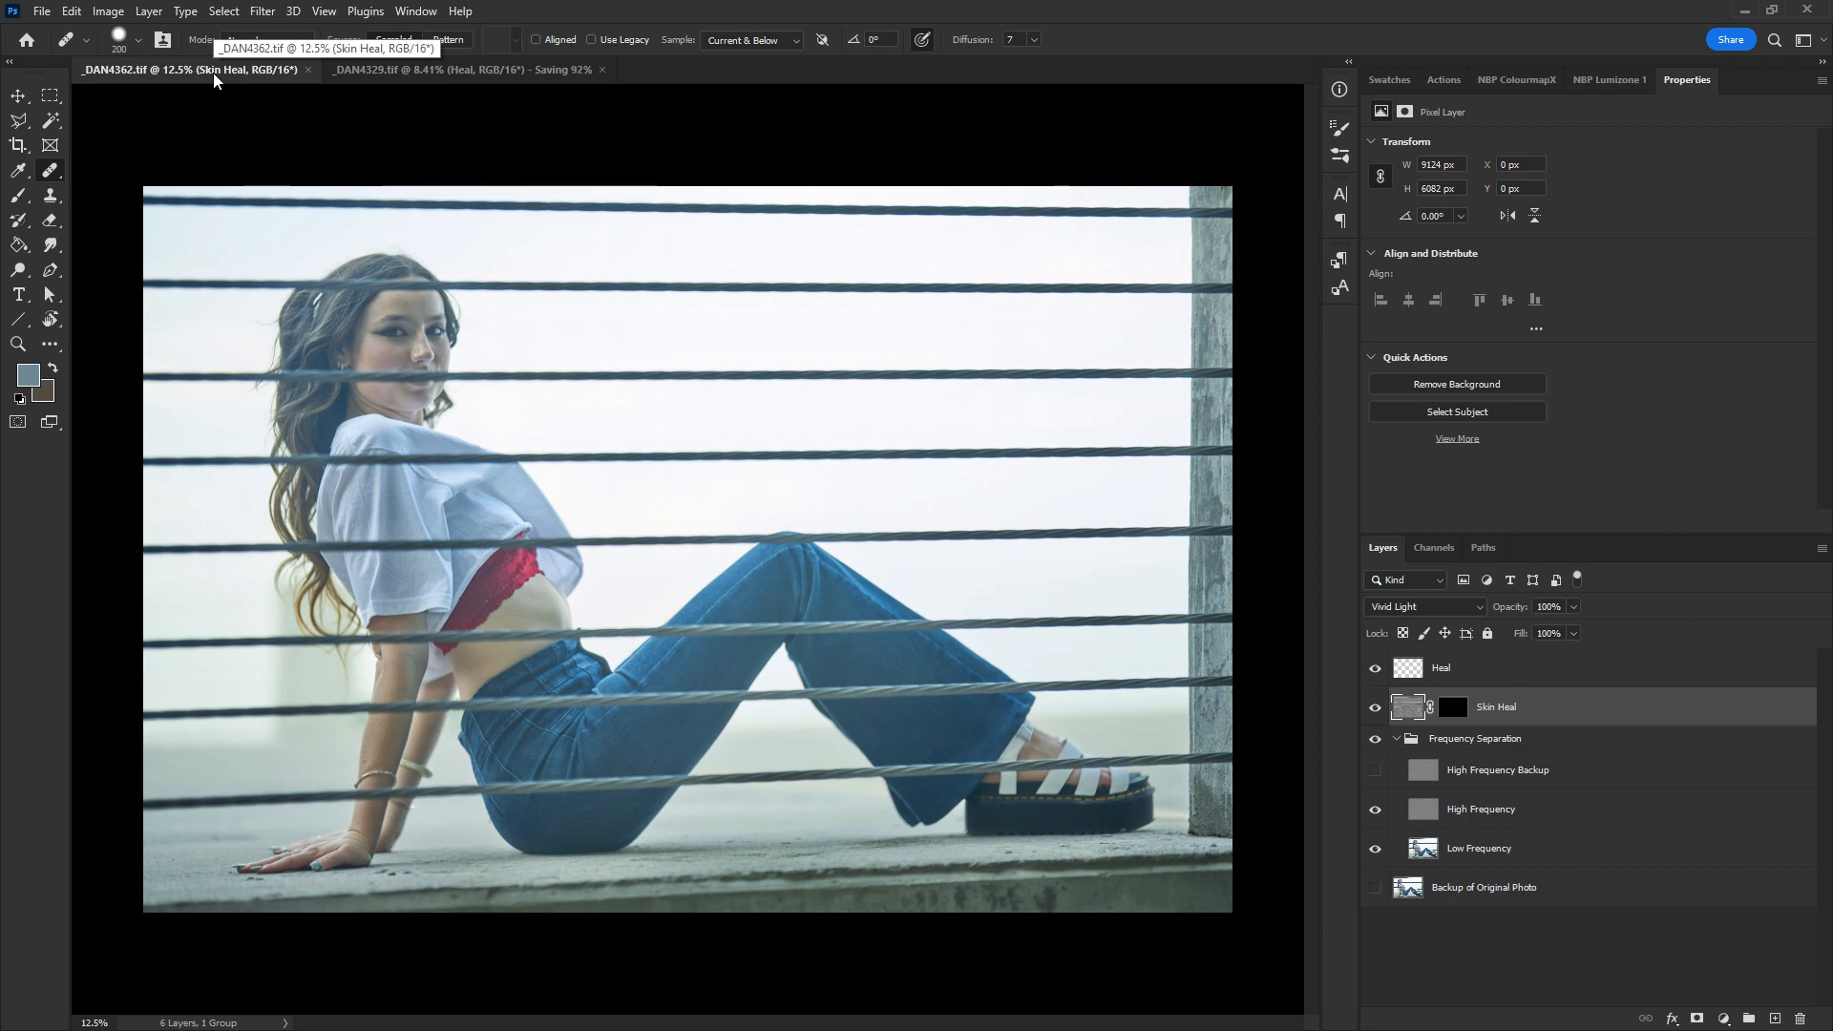
left_click(1405, 737)
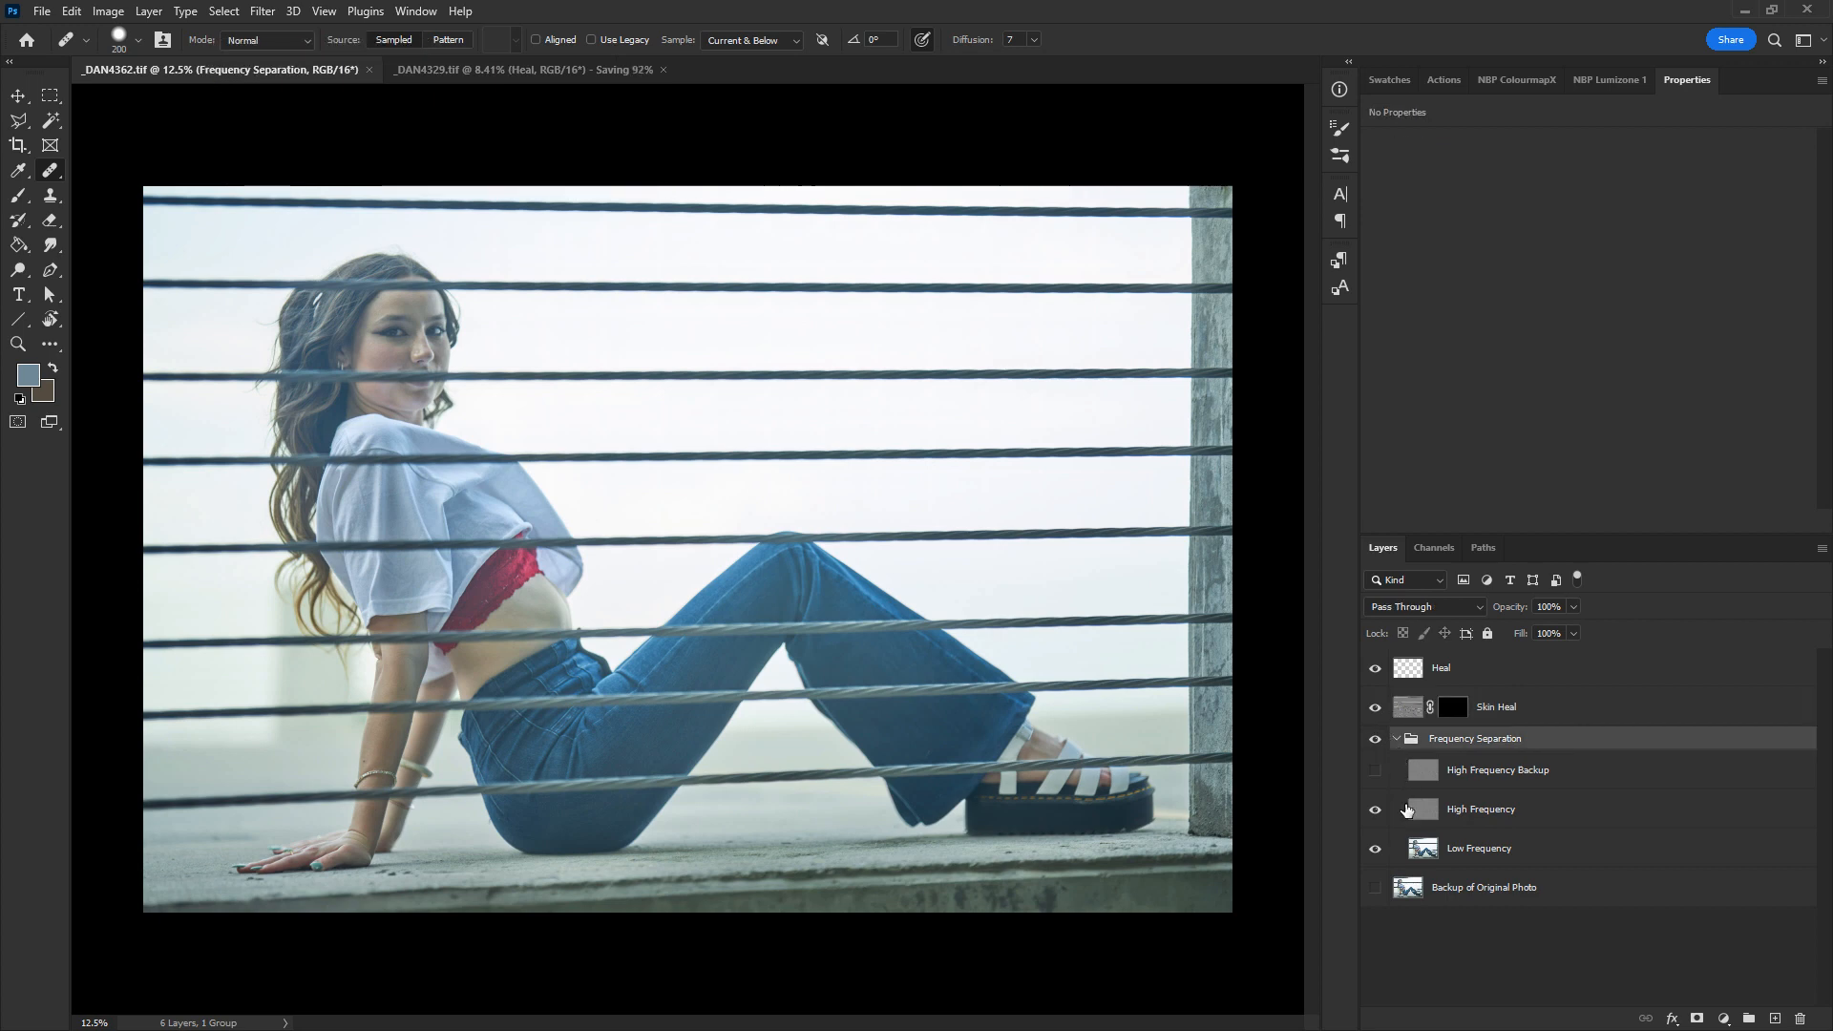
left_click(1400, 738)
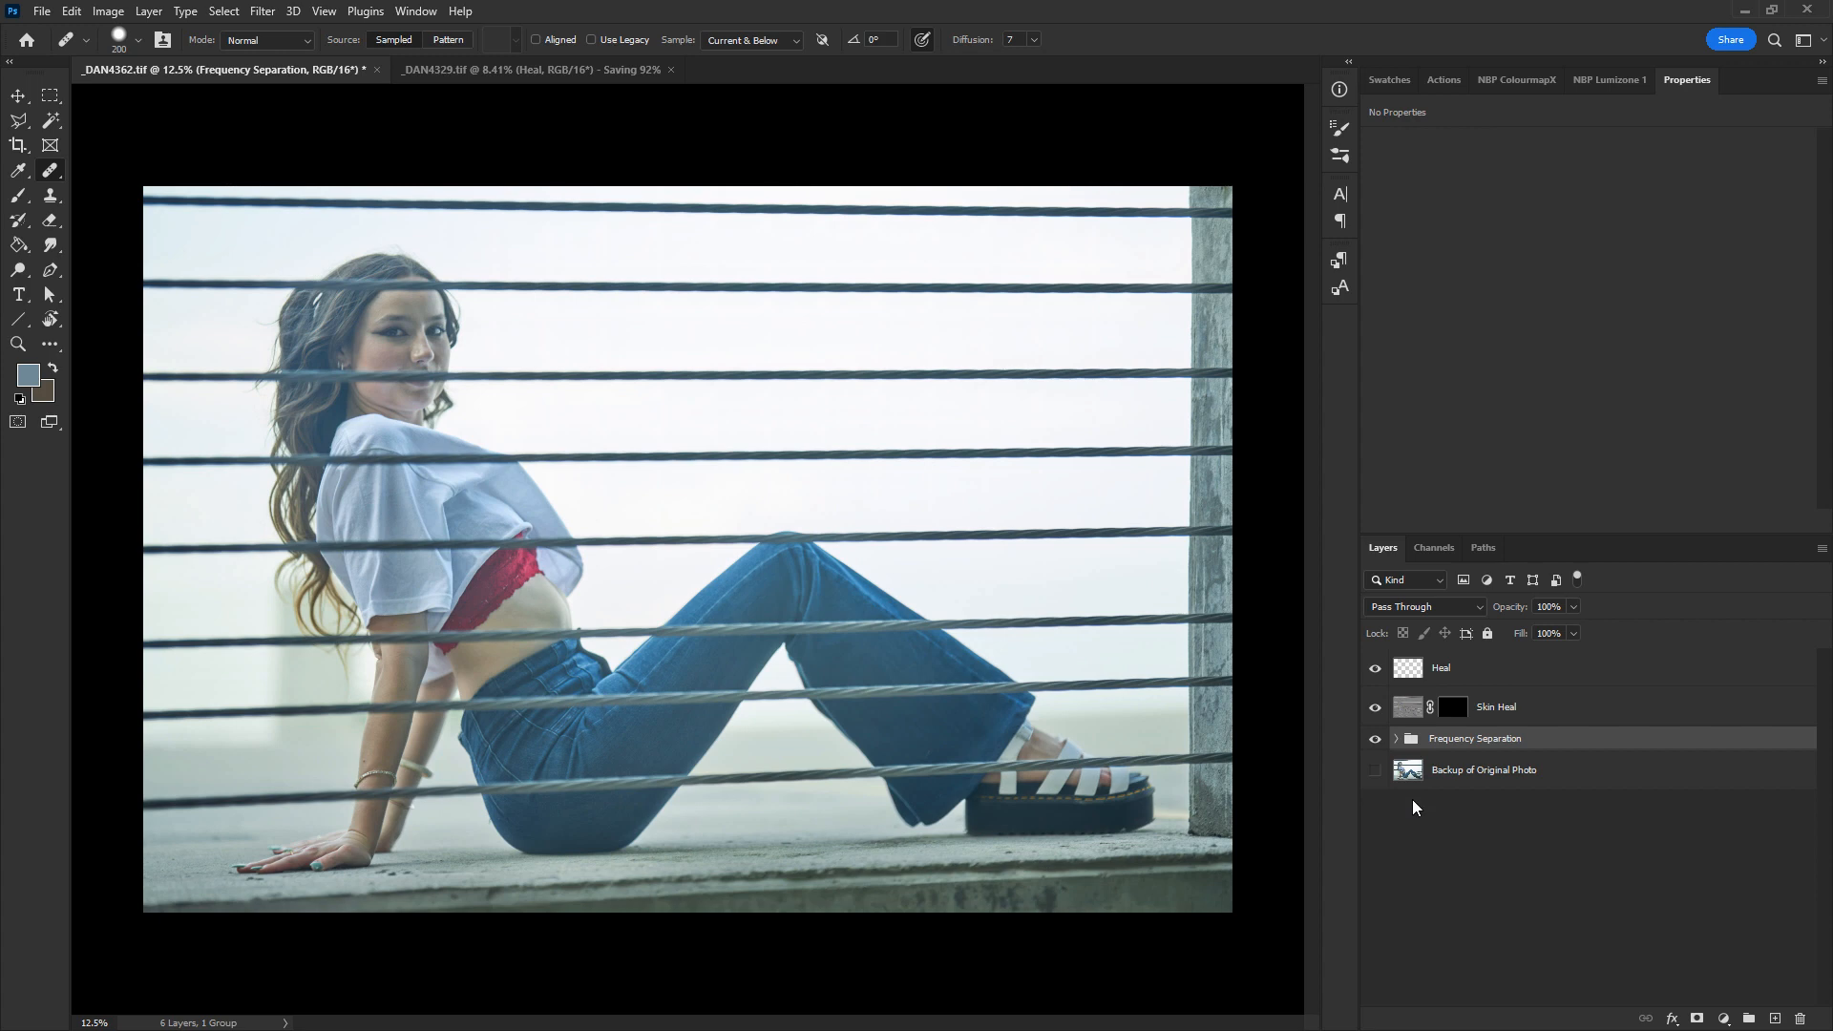
left_click(1467, 676)
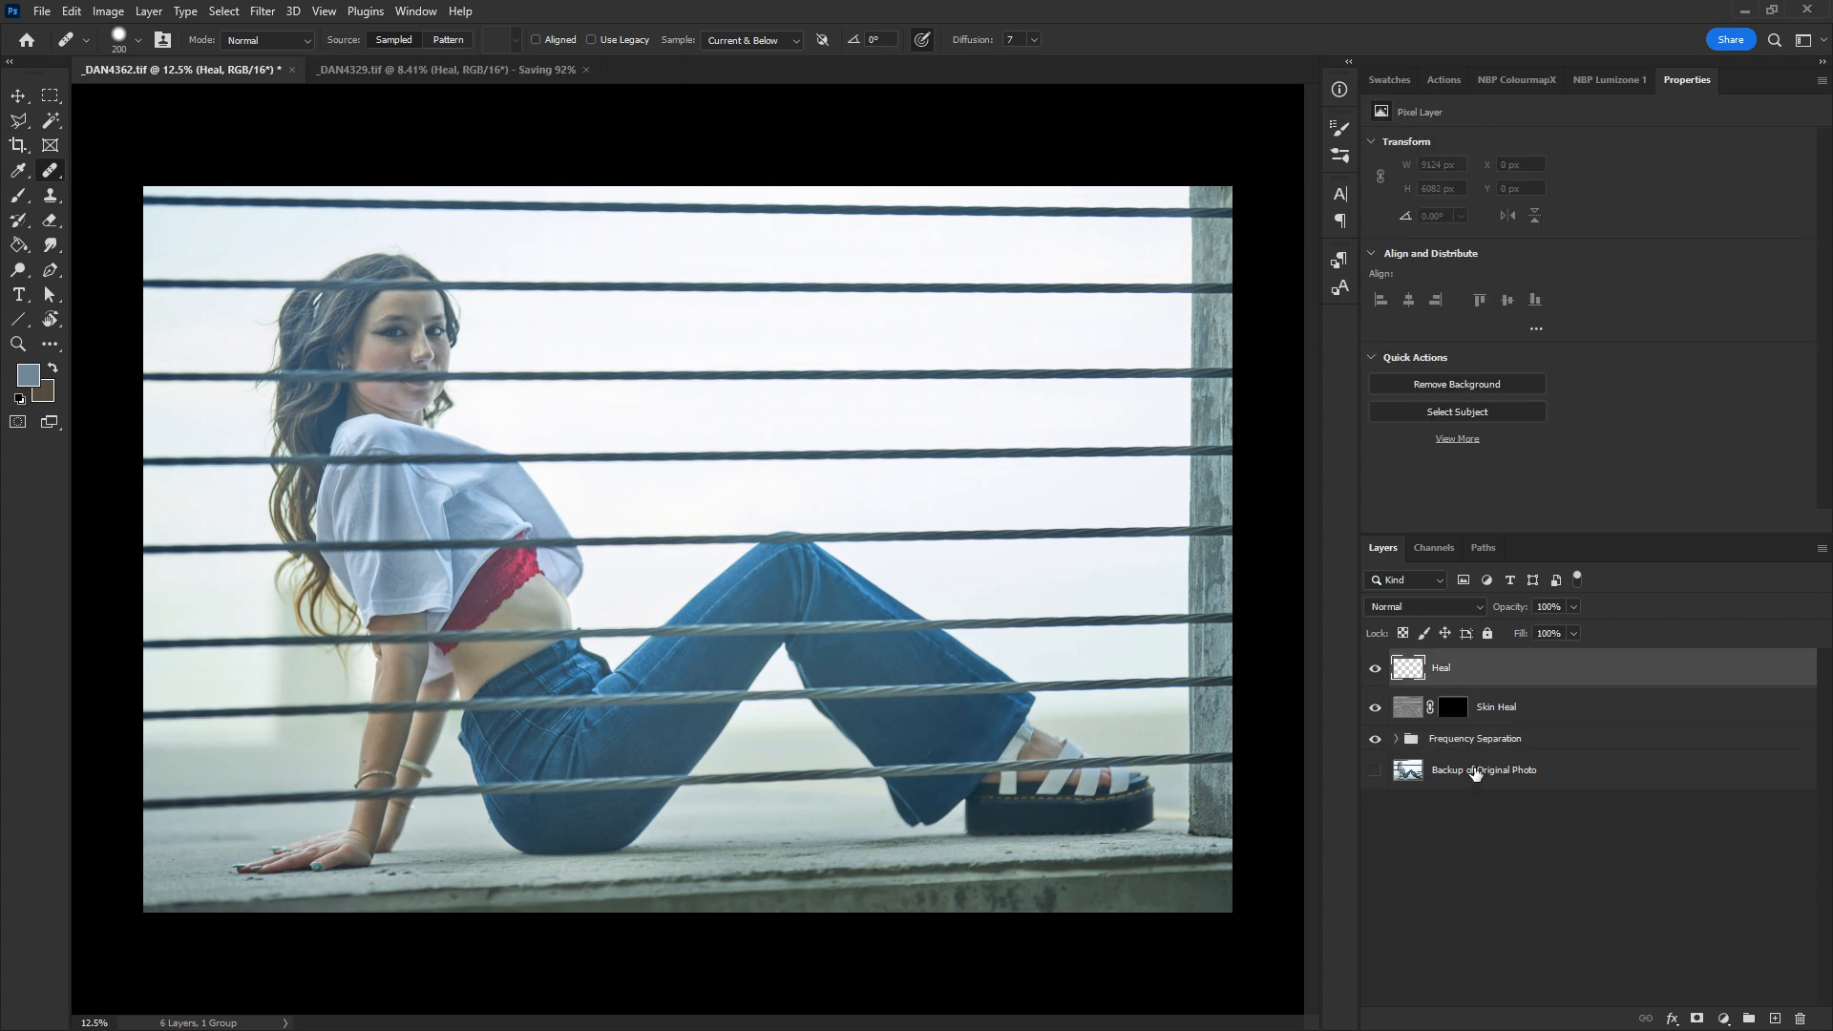